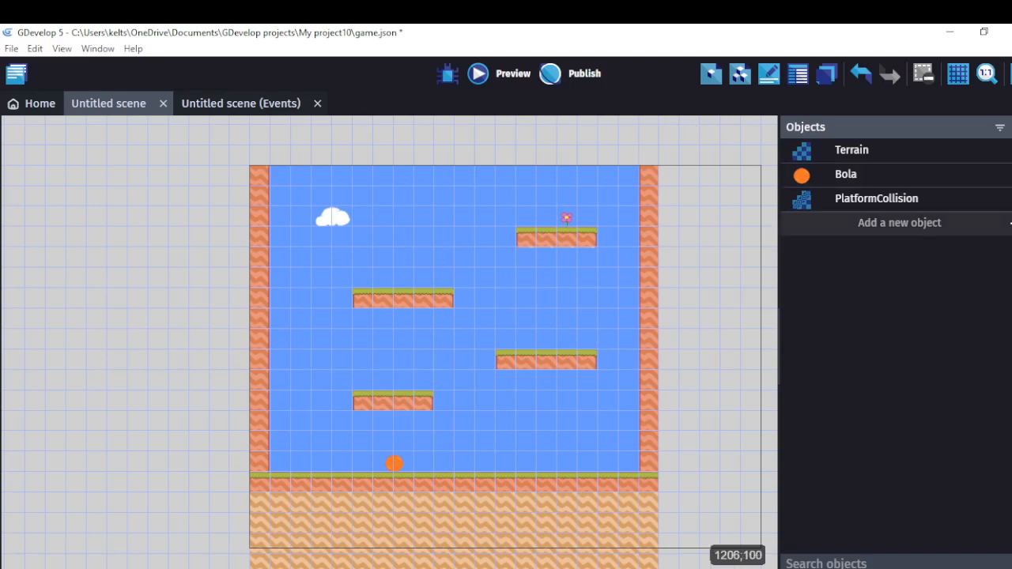
- Create a new sprite object from scratch and name it Ring
click(899, 222)
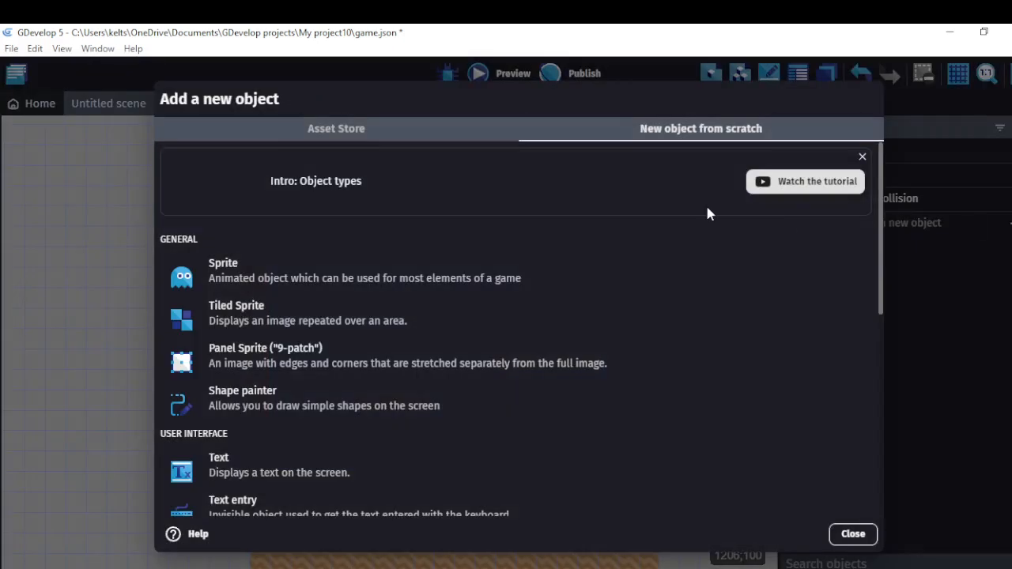
click(509, 276)
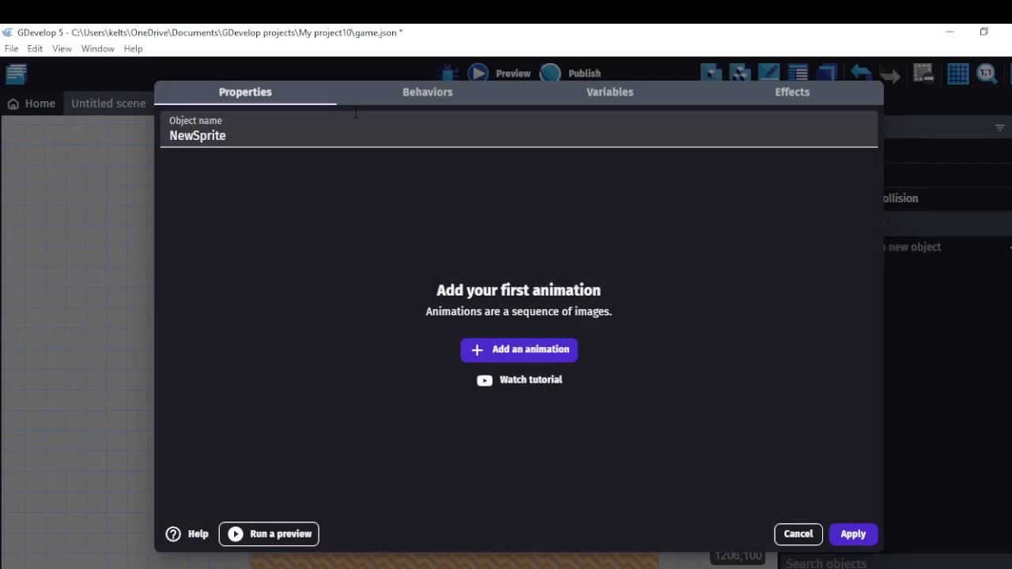
double_click(327, 135)
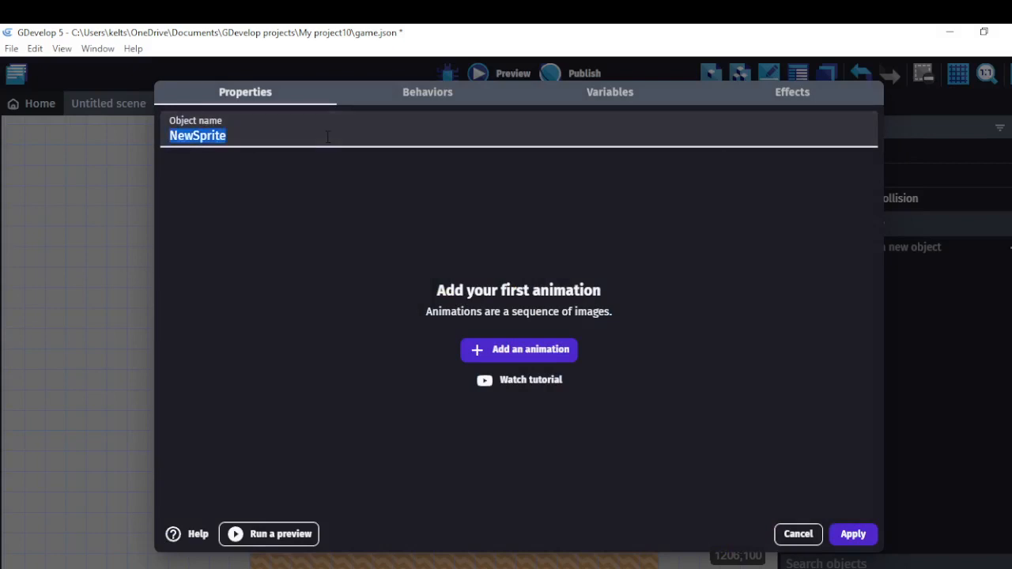
text(Ring)
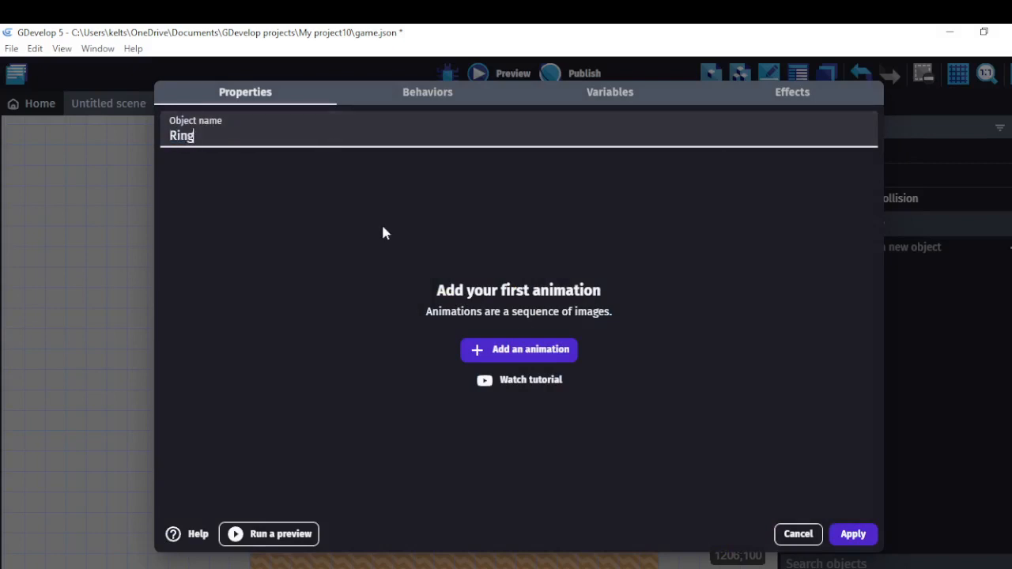
- Add an animation to the Ring object using ring-yellow.png, copy the image into the project folder, and apply the object
click(527, 350)
click(301, 142)
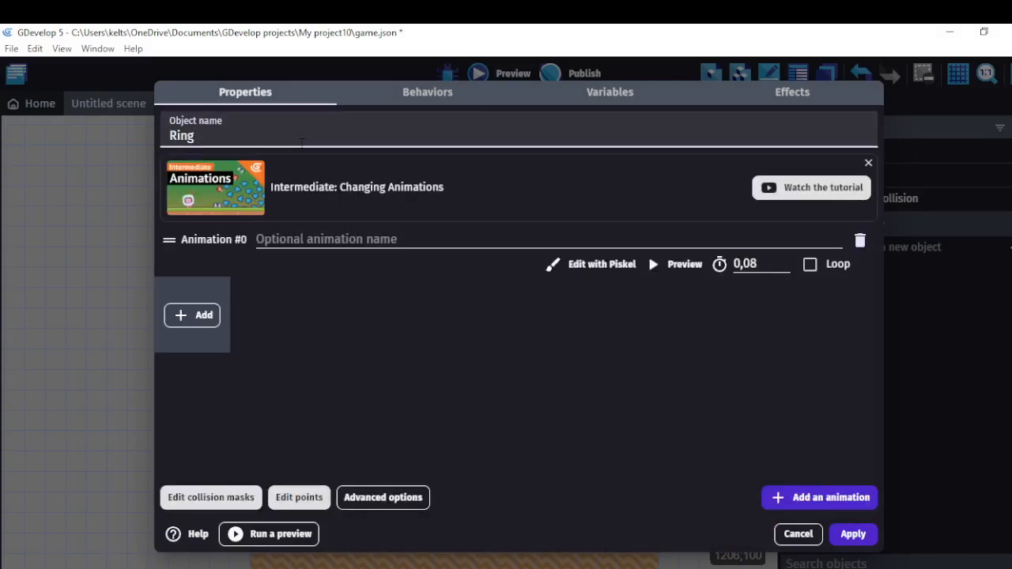
click(181, 316)
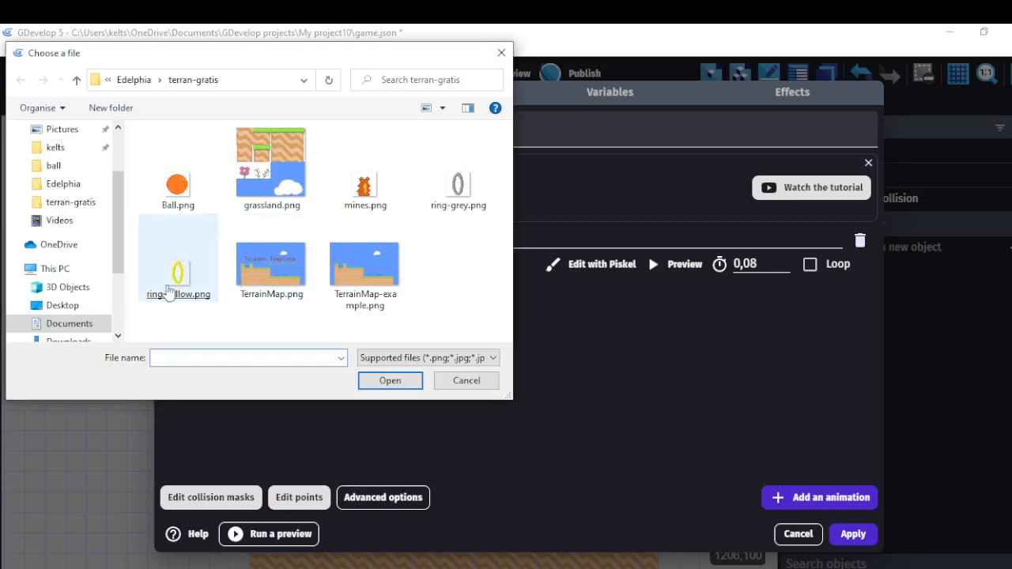
double_click(176, 284)
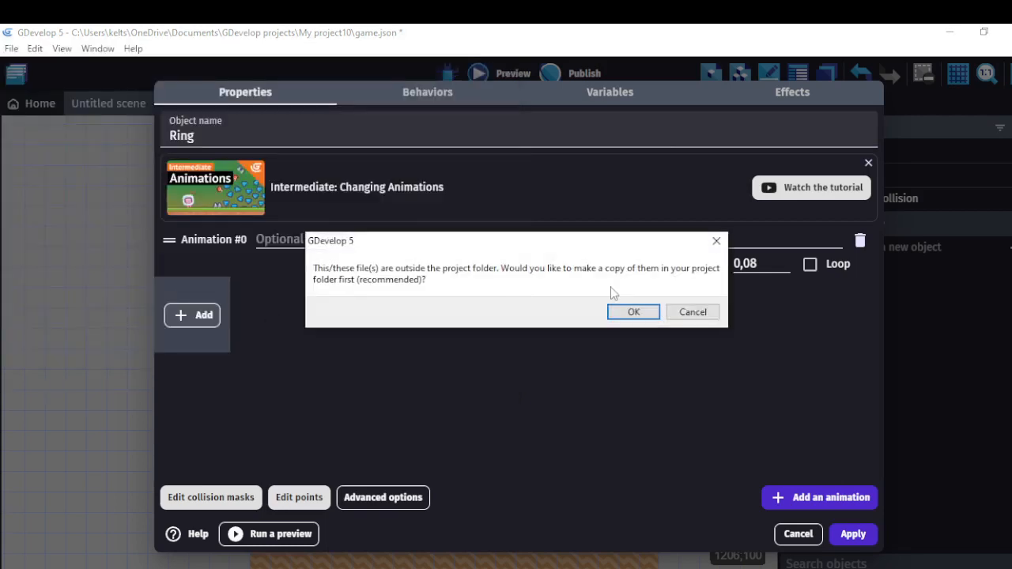
click(633, 312)
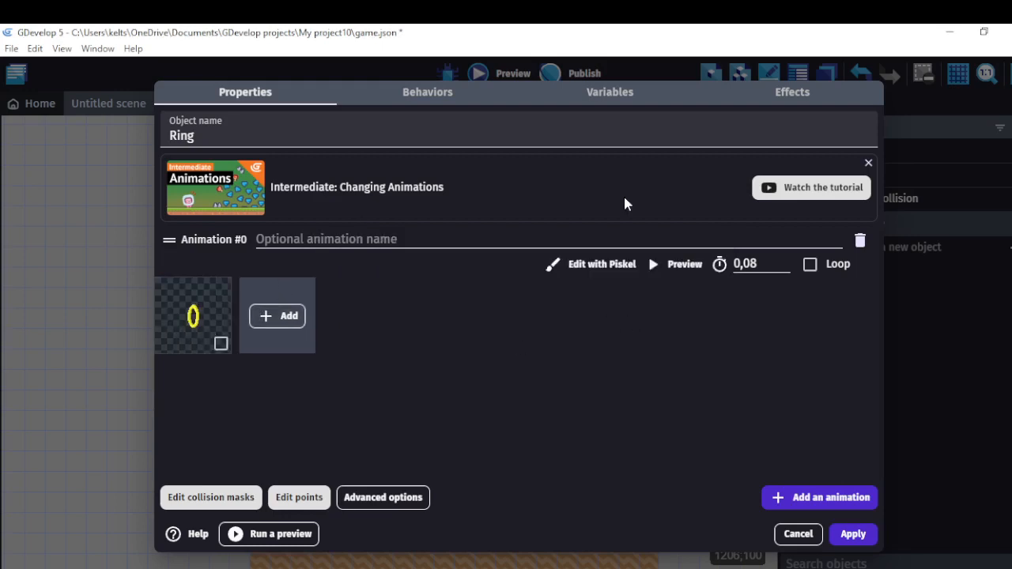
click(853, 535)
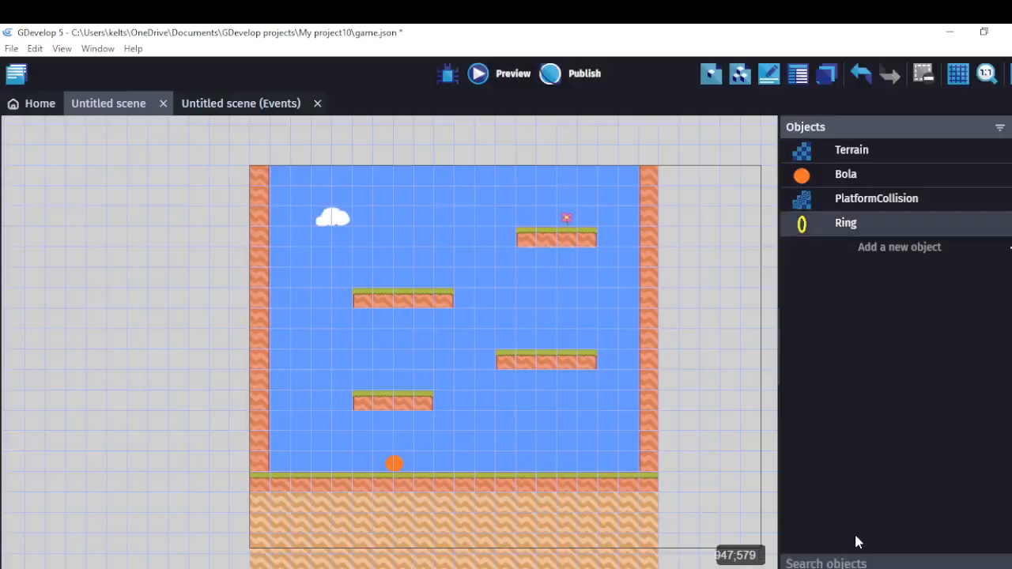
- Place three Ring instances: on the ground beside the ball, on the lower-right platform and on the upper-left platform
drag(840, 230, 460, 455)
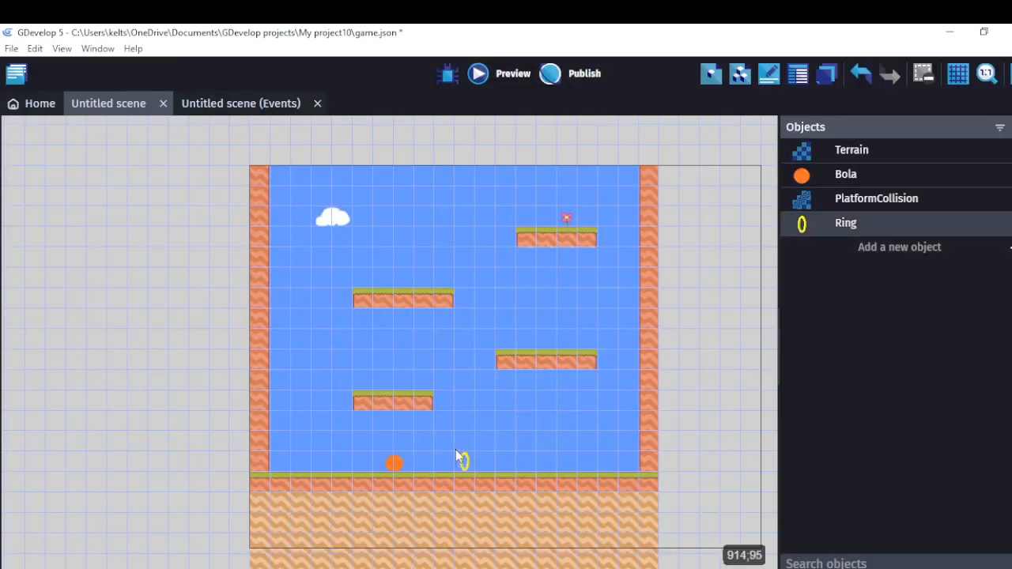
drag(848, 231, 556, 339)
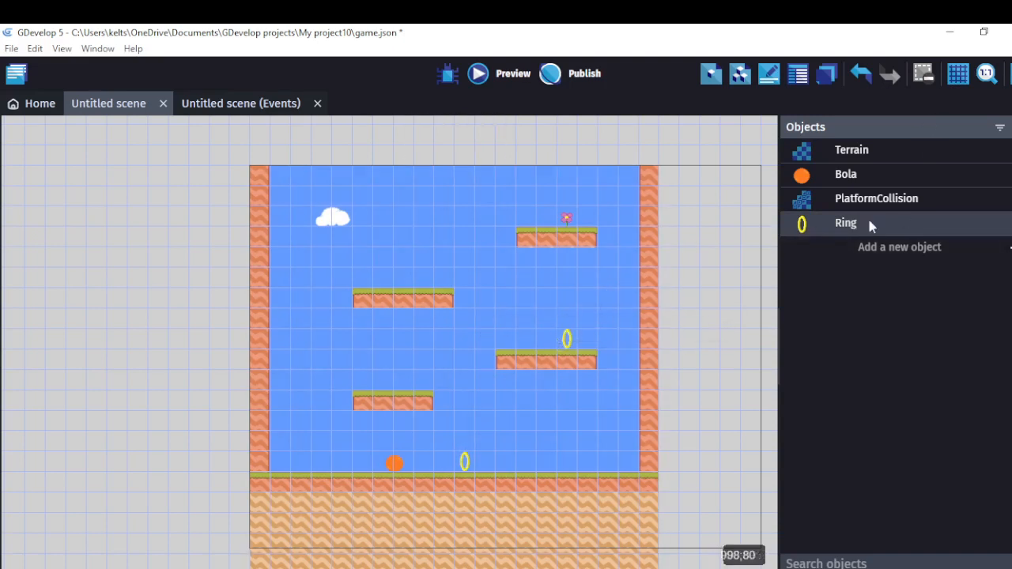
drag(850, 223, 385, 281)
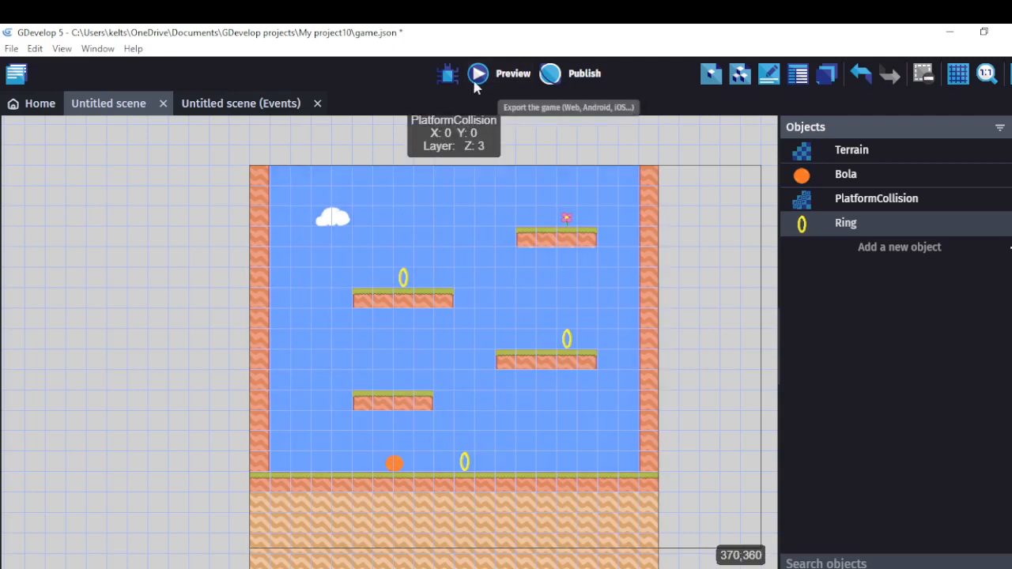
- Add a Collision condition between Bola and Ring to the first empty event in the scene's event sheet
click(241, 104)
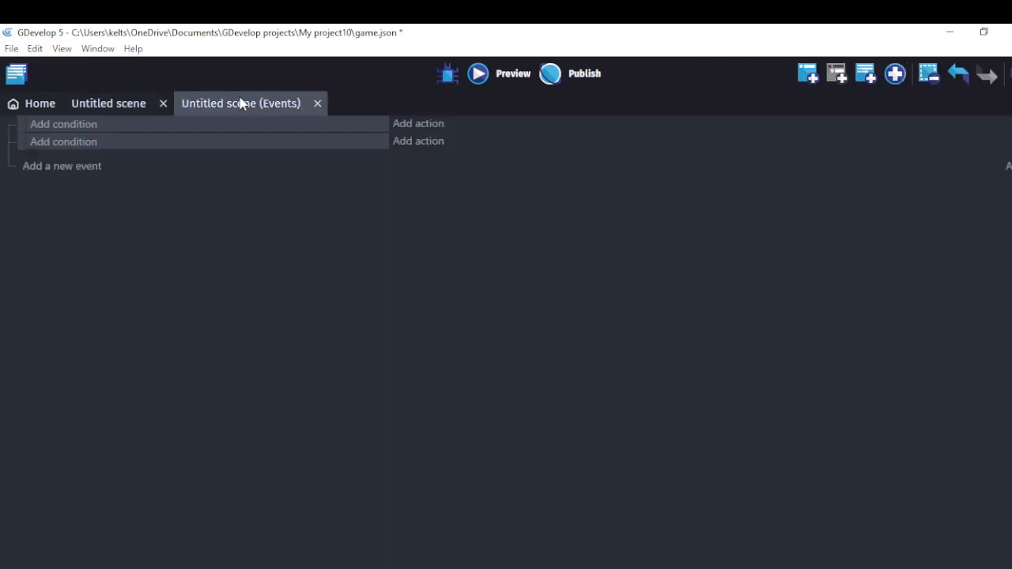
click(126, 105)
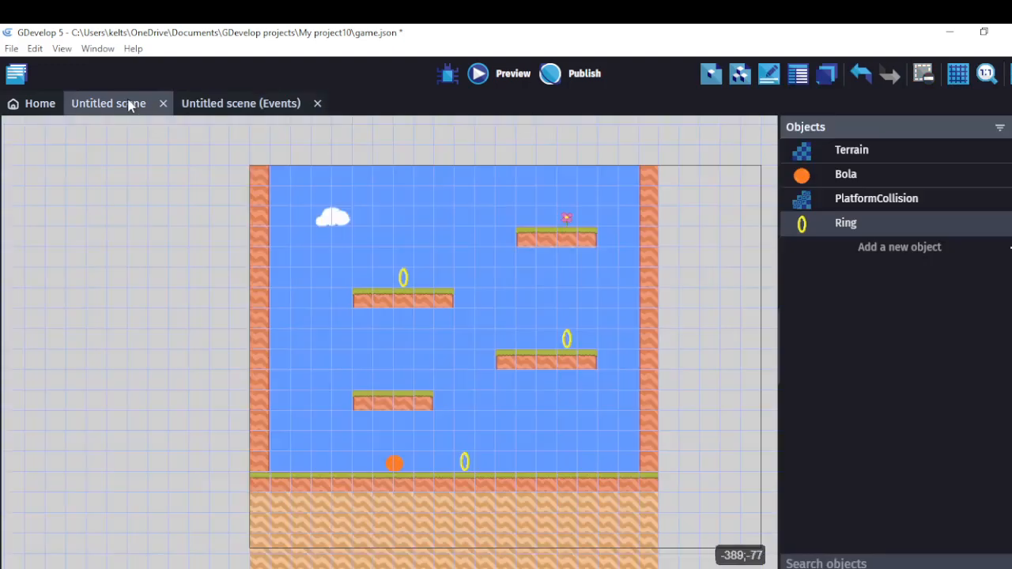
click(245, 105)
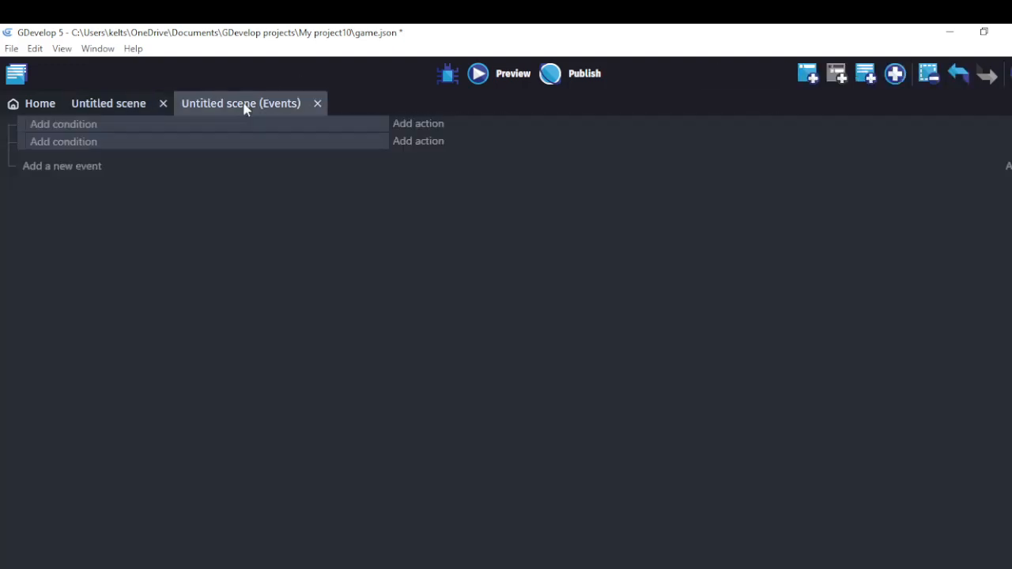
click(89, 132)
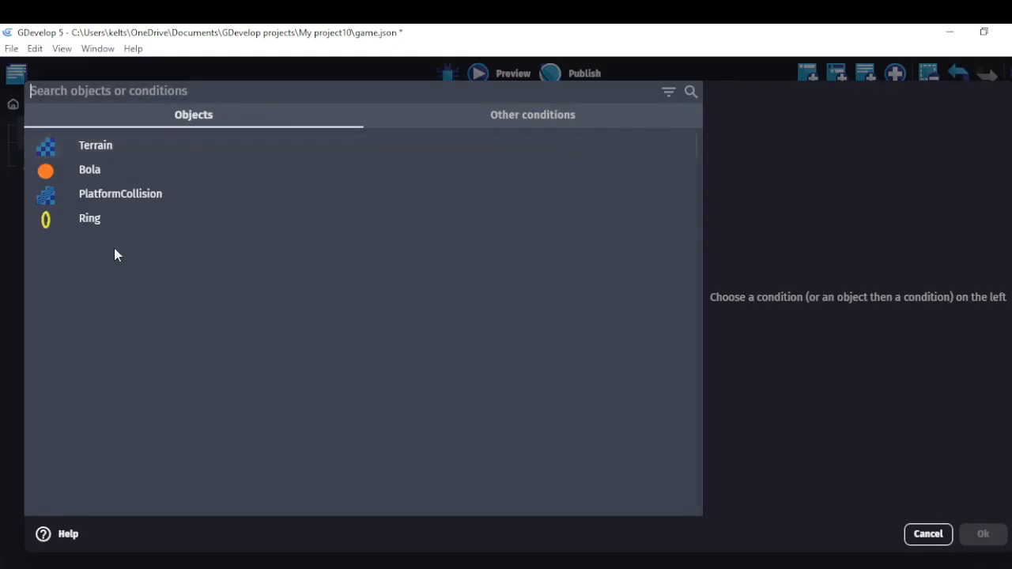
click(123, 169)
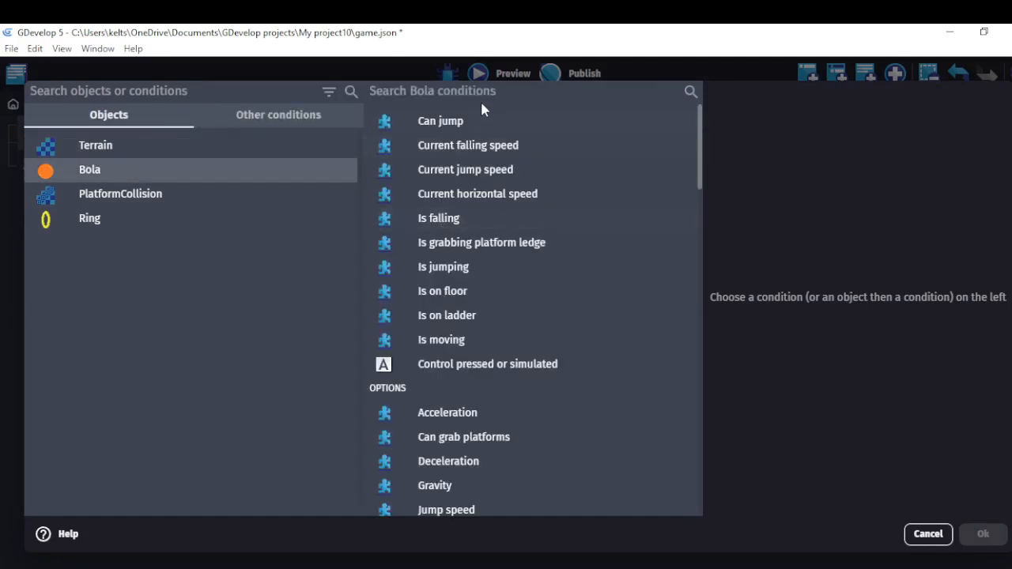
text(Coli)
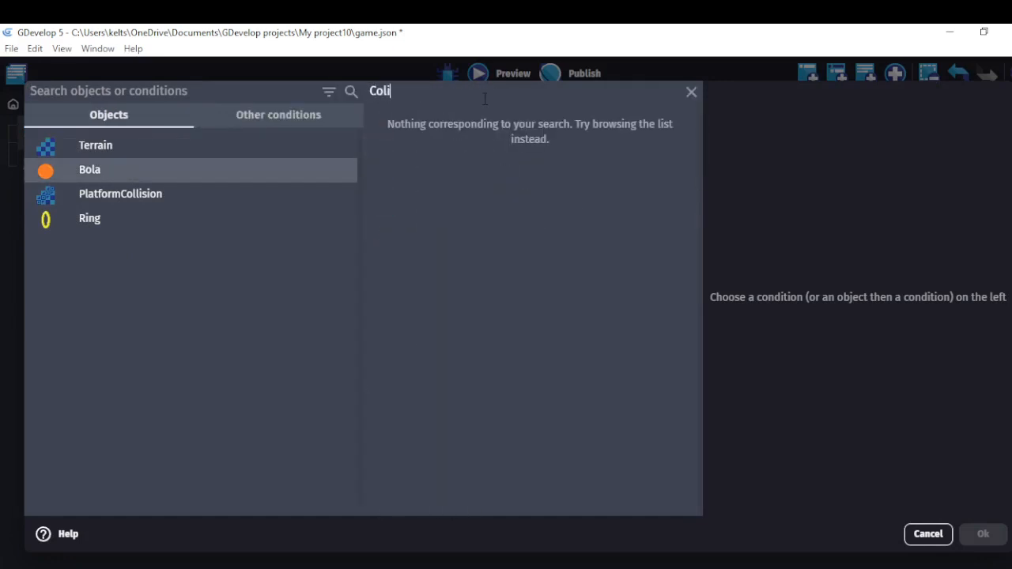
key(BackSpace)
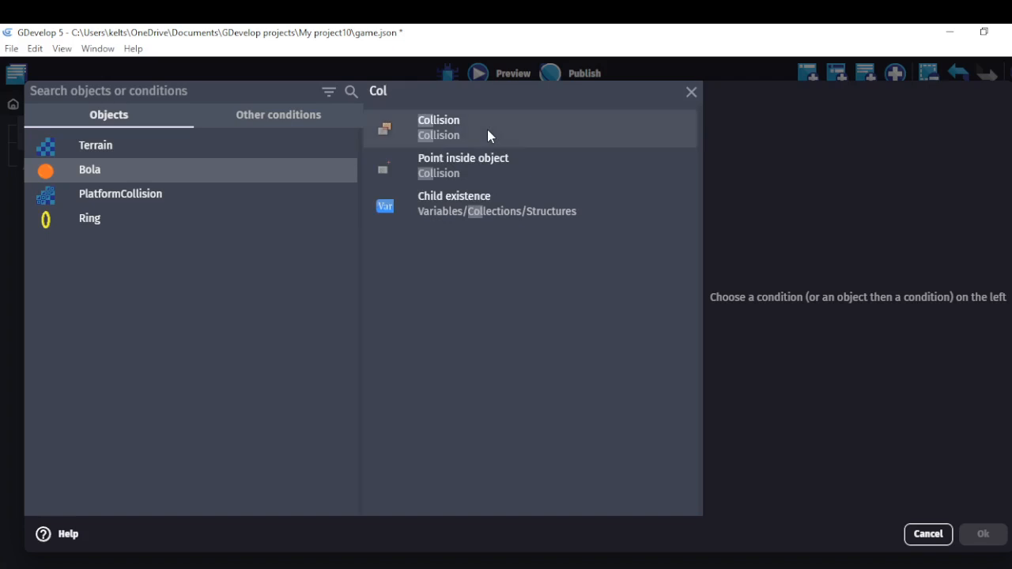
click(487, 129)
click(777, 285)
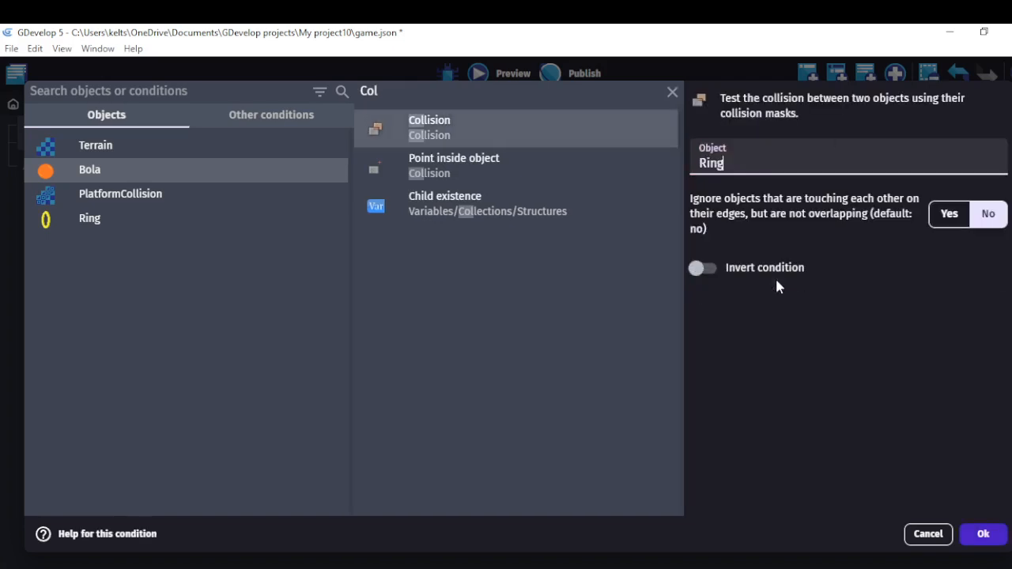
click(974, 534)
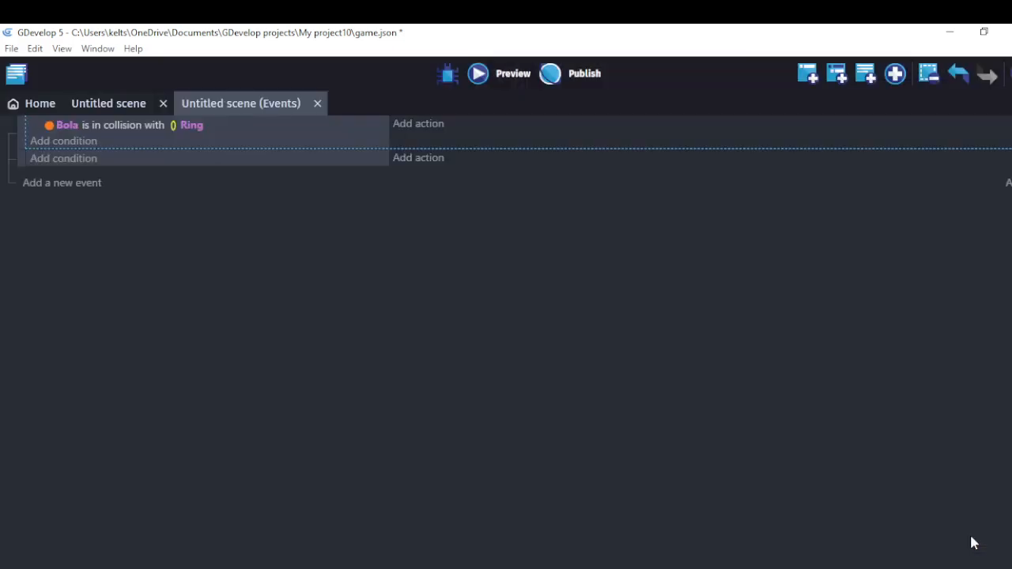
- Add a Delete the object action for Ring to the Bola–Ring collision event
click(424, 128)
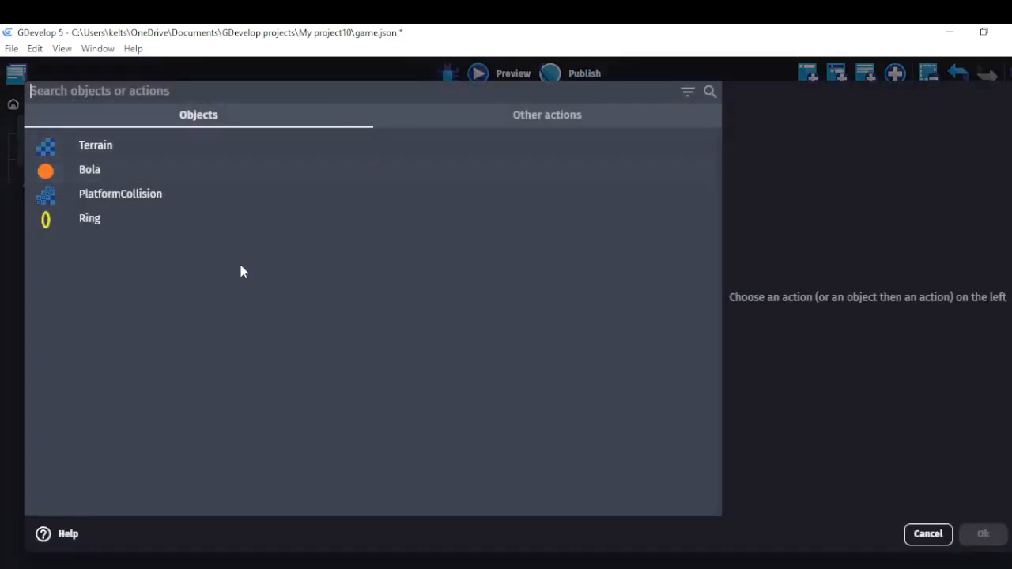
click(913, 533)
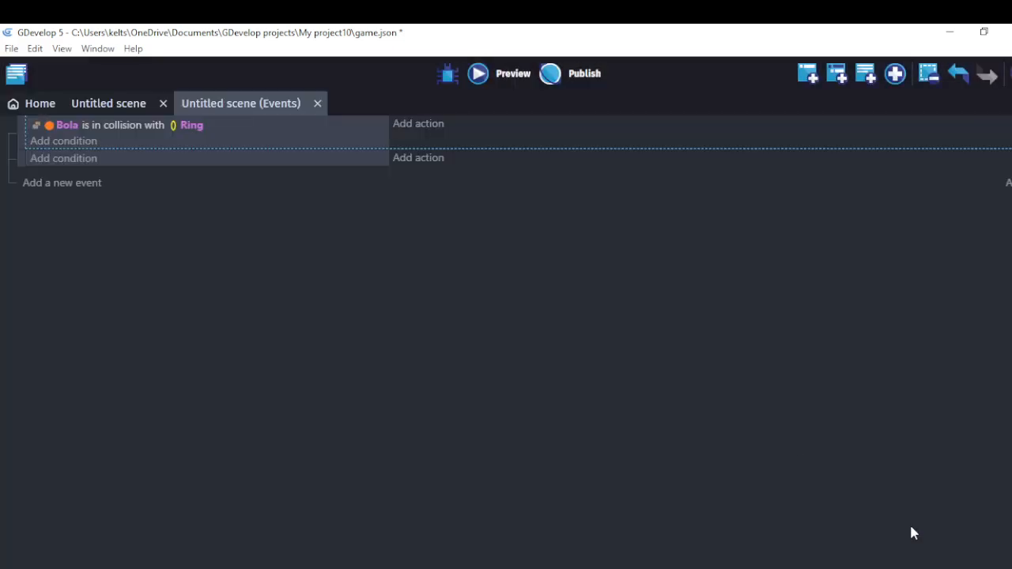
click(418, 126)
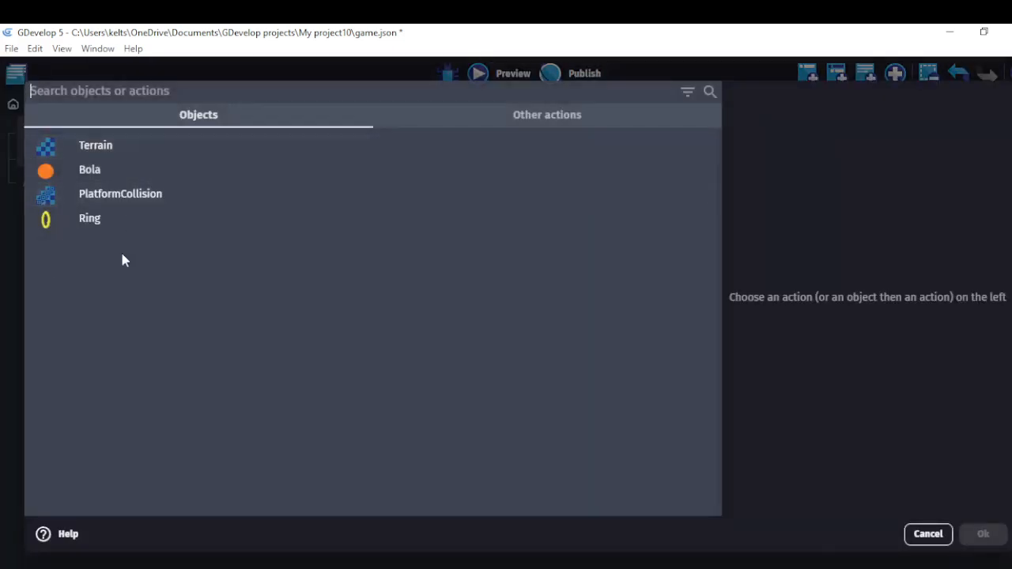
click(107, 226)
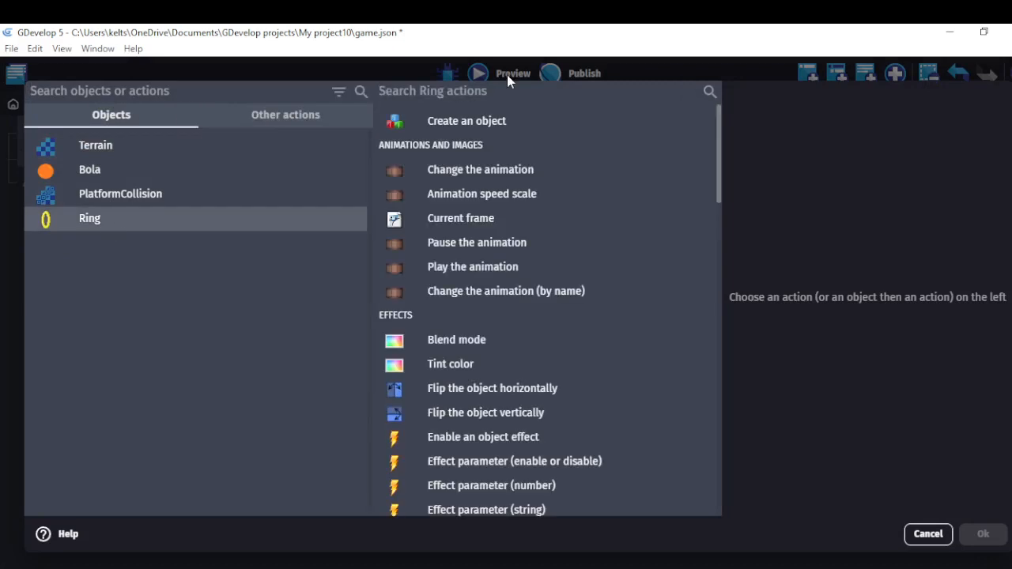
click(234, 91)
text(delete)
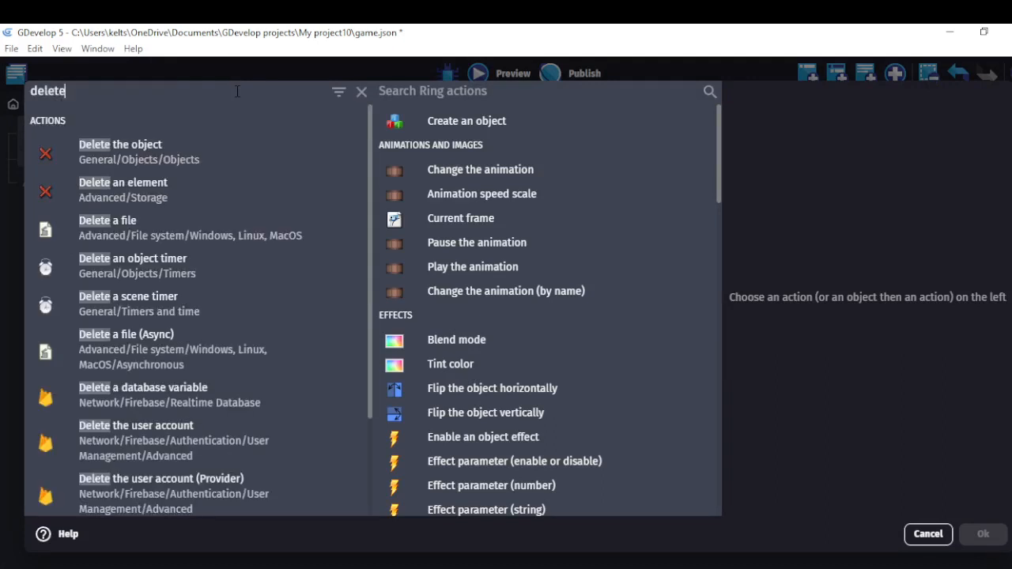
click(210, 152)
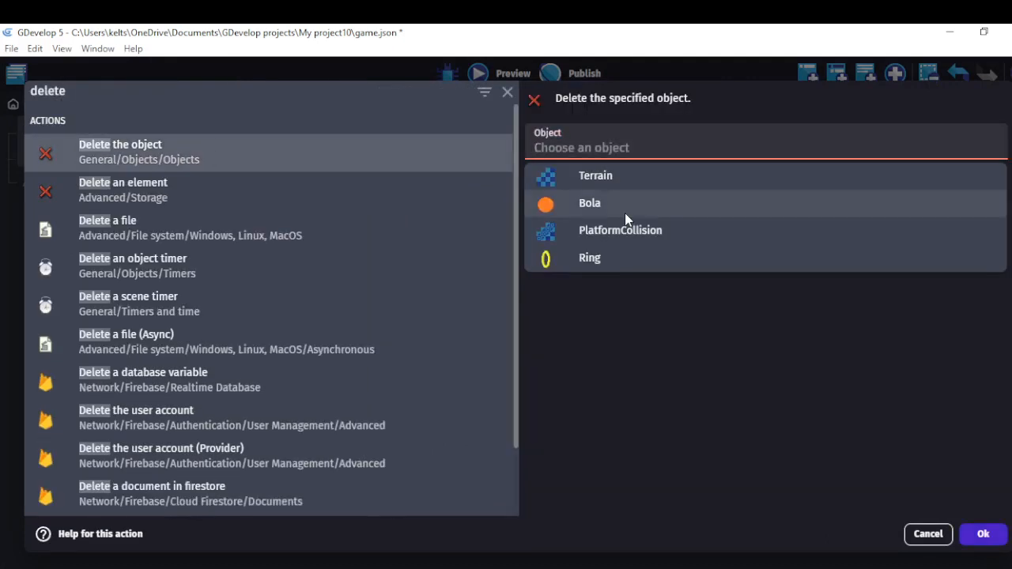
click(615, 265)
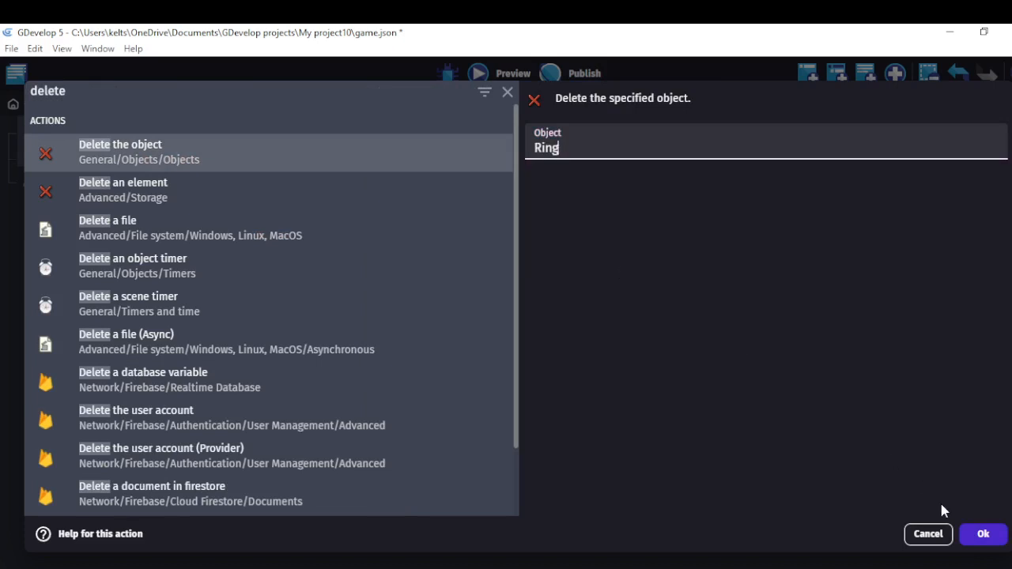
click(980, 534)
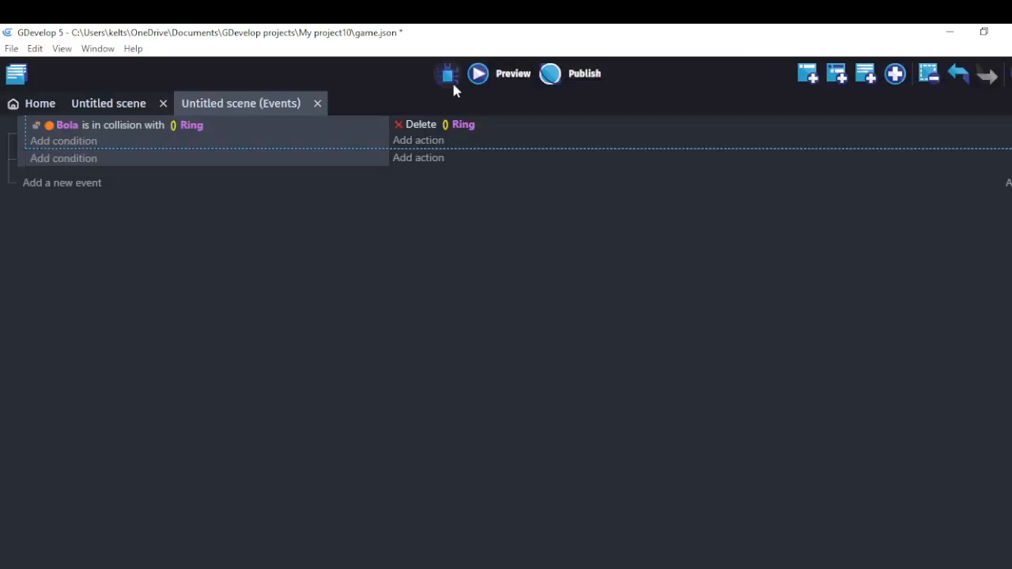
- Preview the game, move the ball through the rings up to the highest platform to test collecting them, and close the preview
click(485, 80)
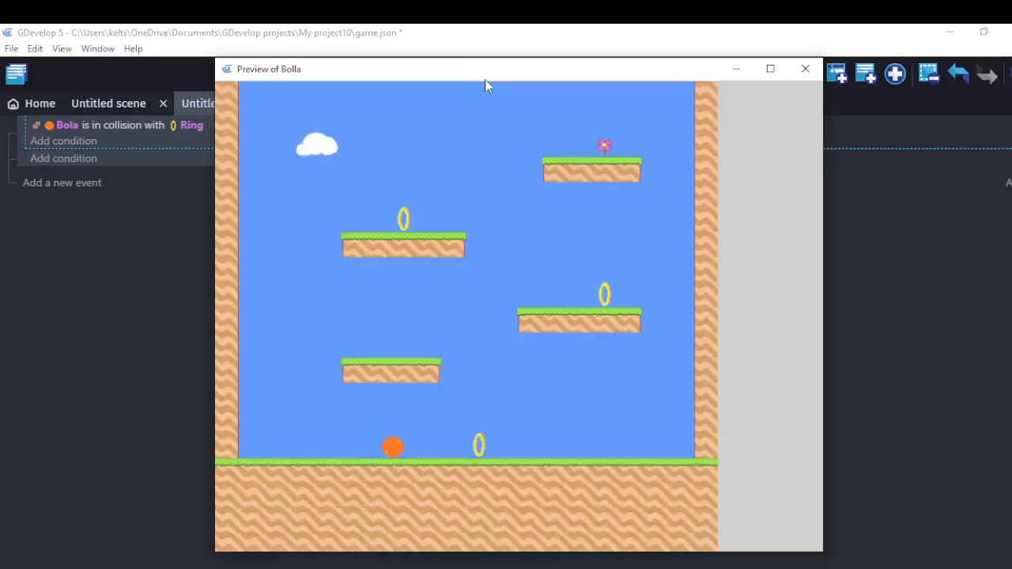
key(Right)
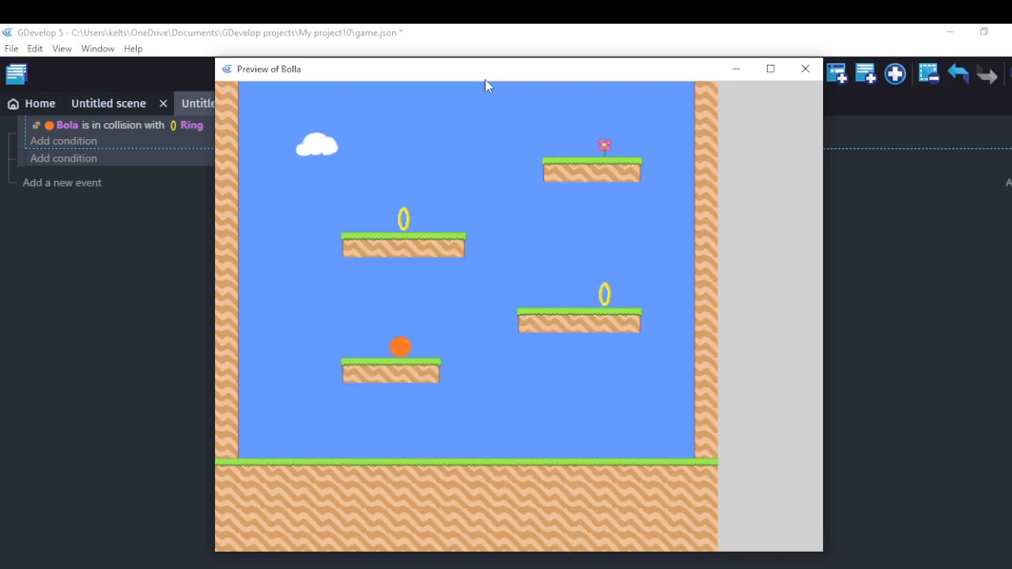
key(Right)
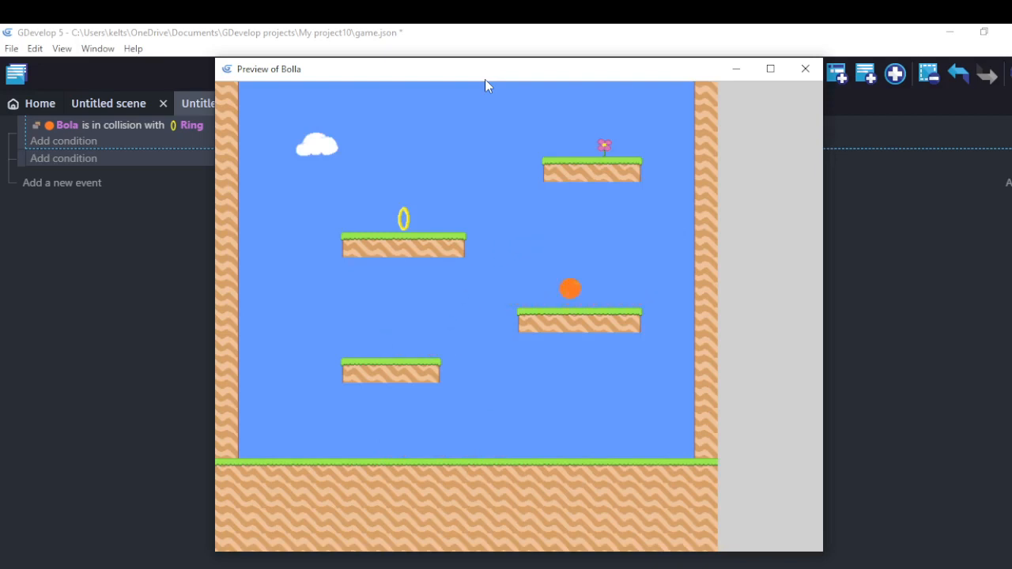
key(Left)
key(Right)
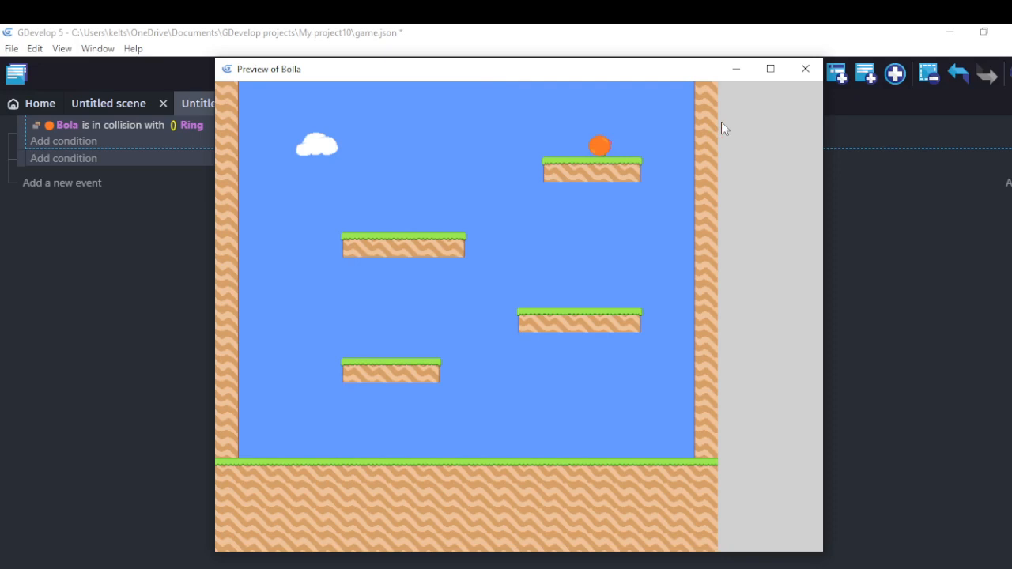
click(804, 68)
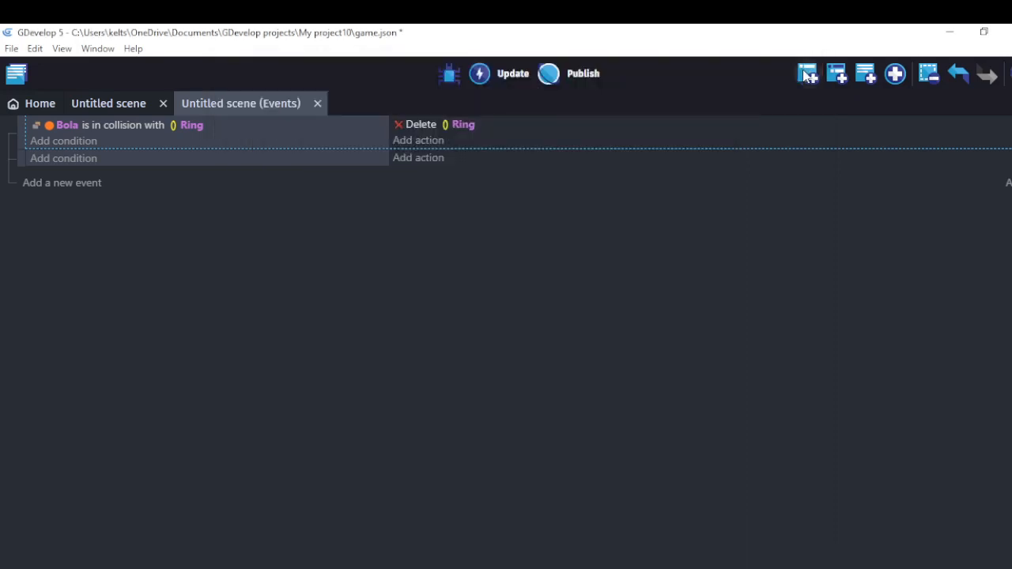
click(283, 132)
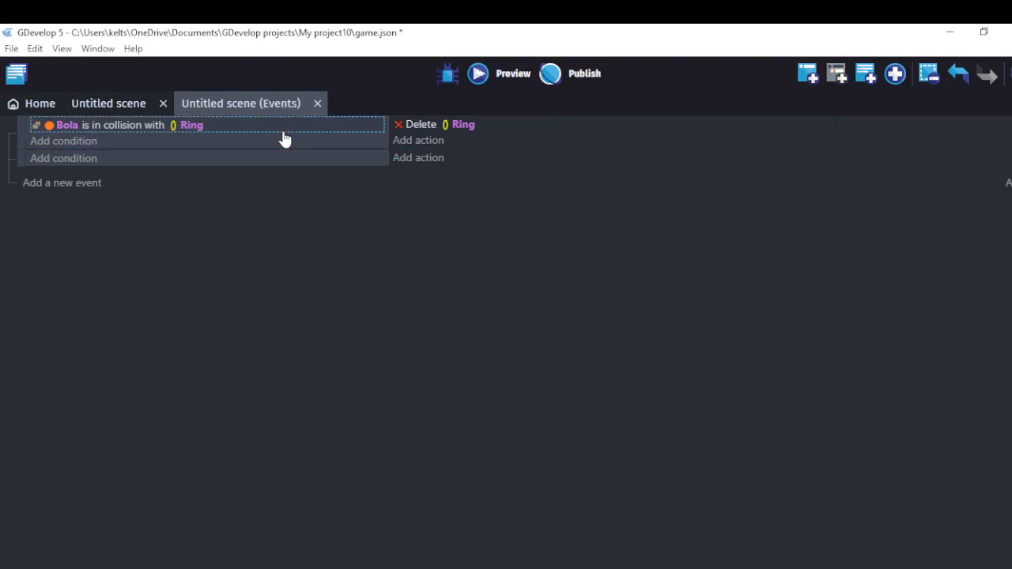
- Rename the project's untitled scene to Main
click(15, 75)
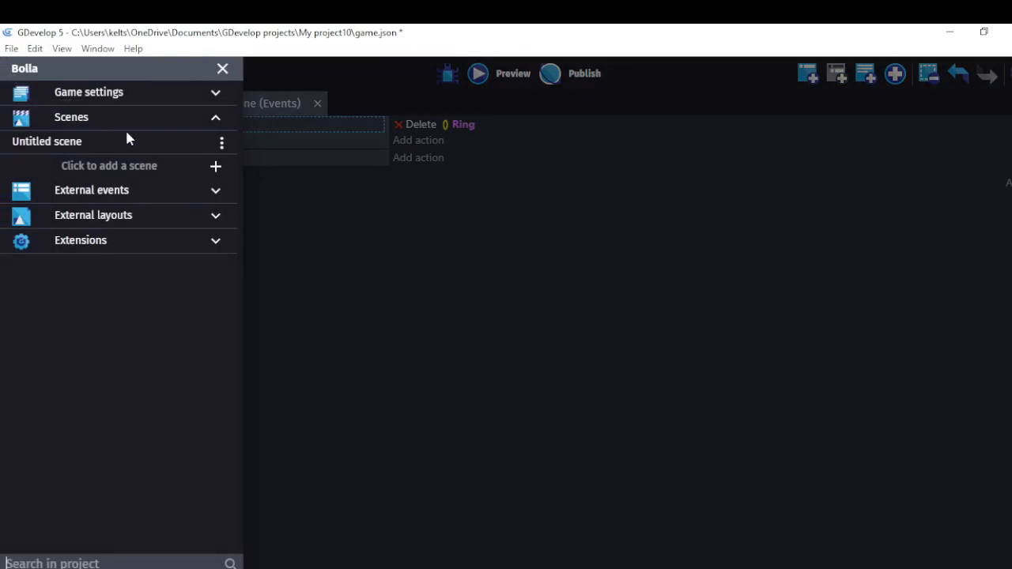
click(223, 138)
click(265, 248)
key(ctrl+a)
text(Main)
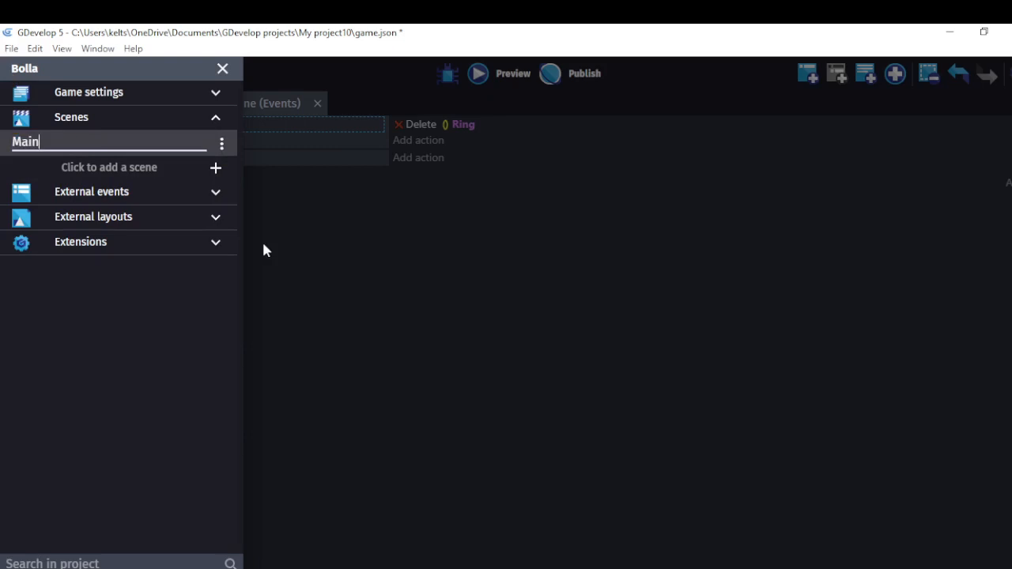
key(Return)
- Add a scene variable named Skor of type Number to the Main scene and apply it
click(222, 142)
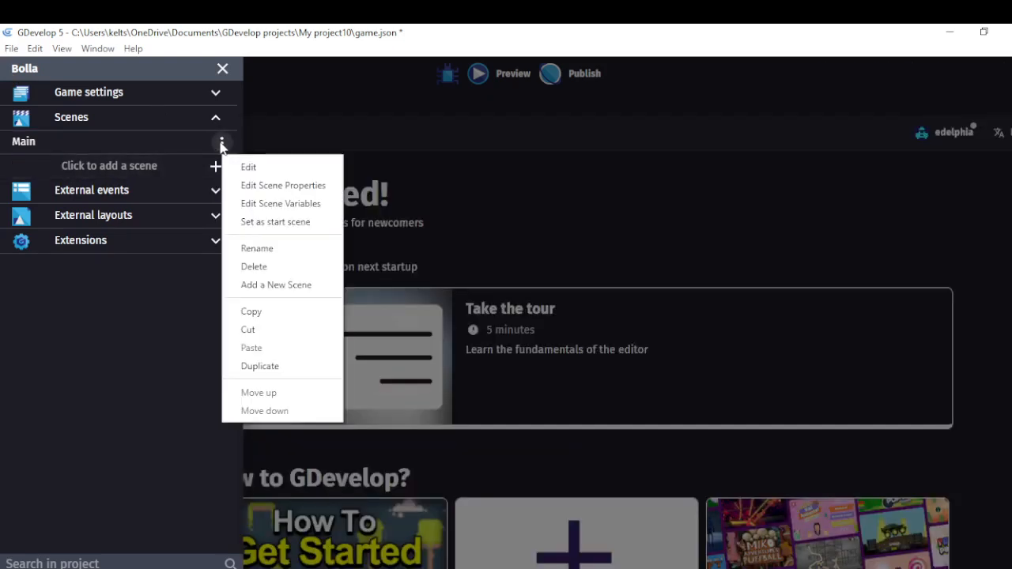
click(267, 206)
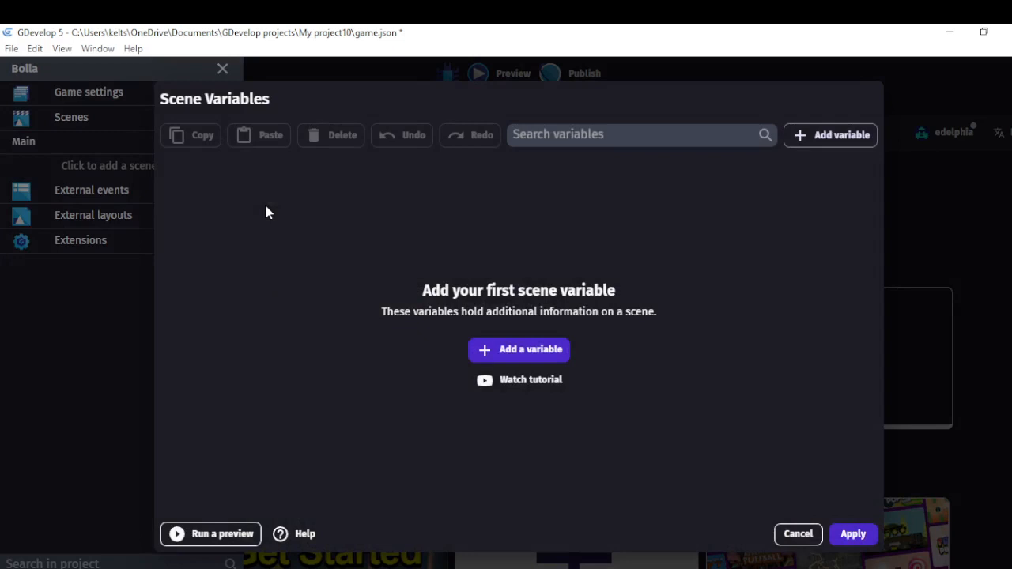
click(535, 351)
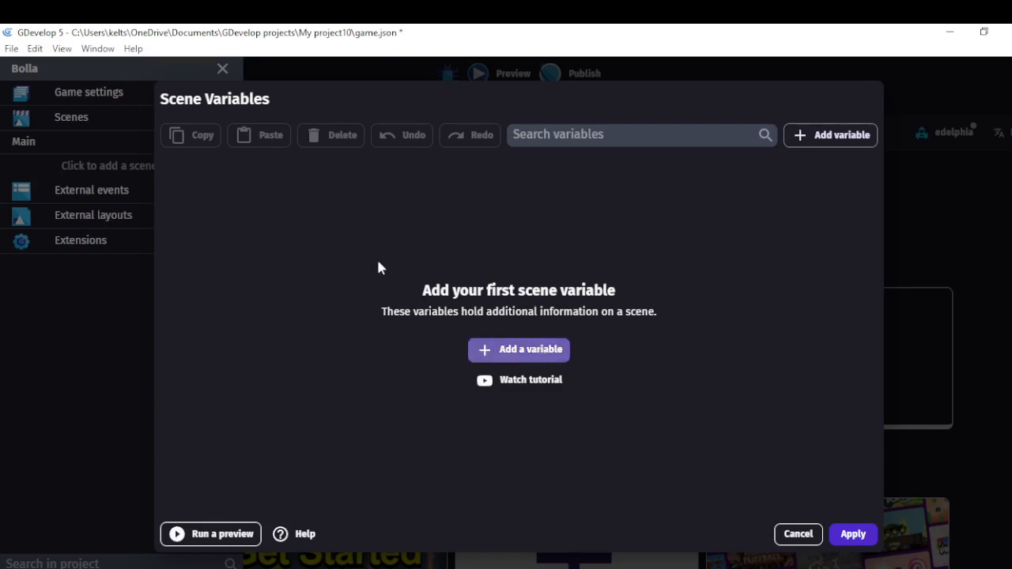
click(353, 222)
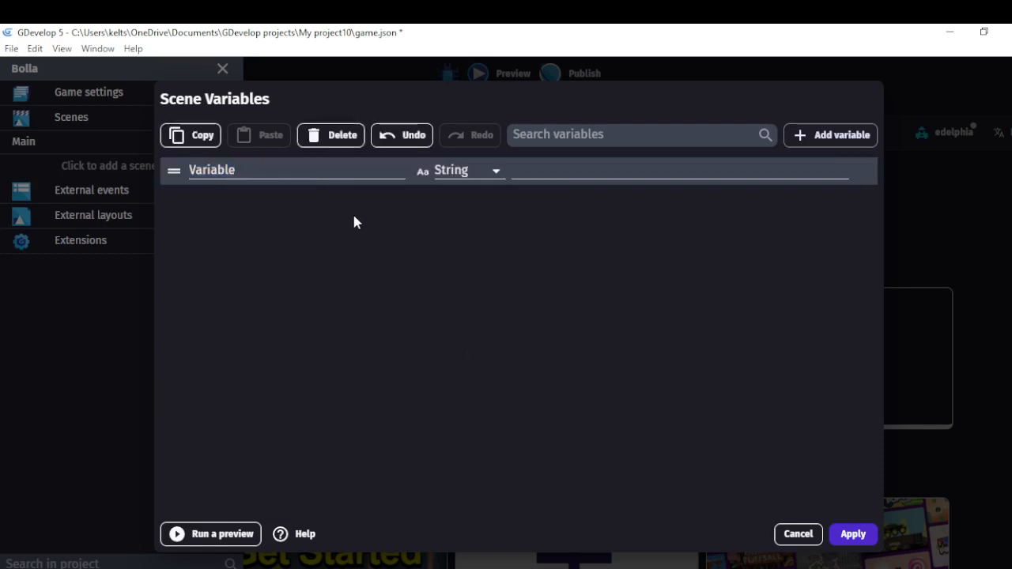
click(364, 175)
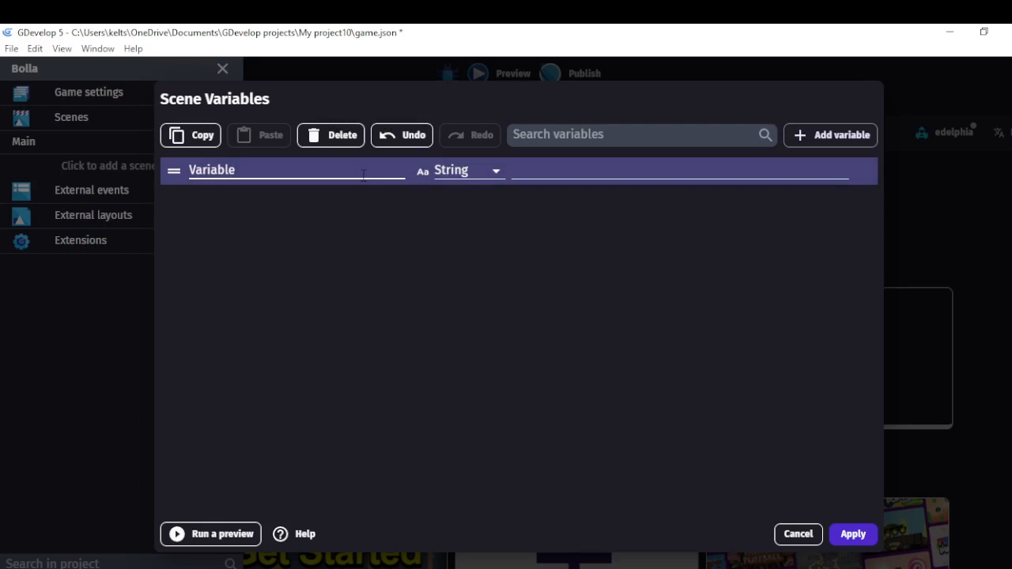
double_click(269, 175)
text(Skor)
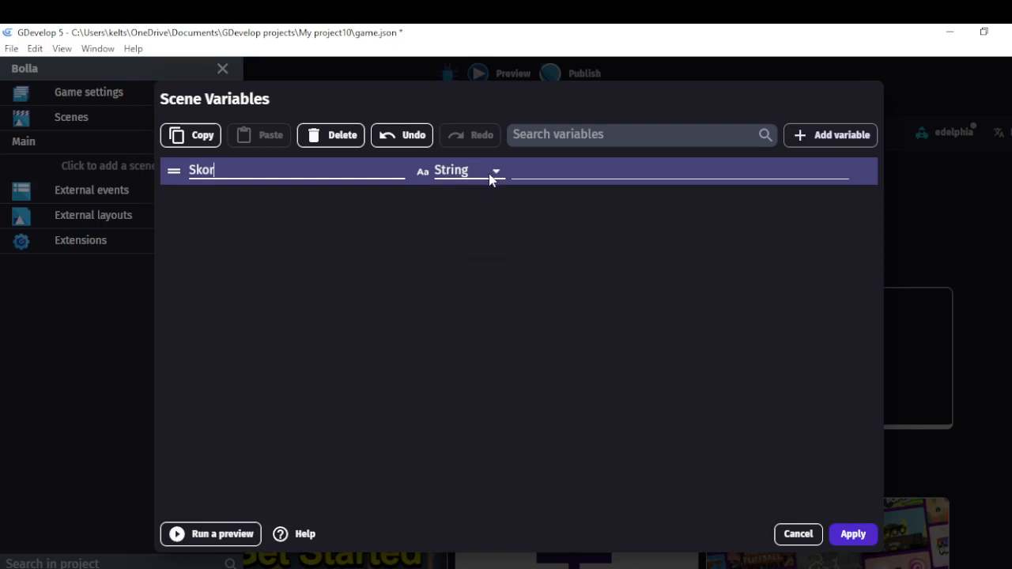
click(489, 173)
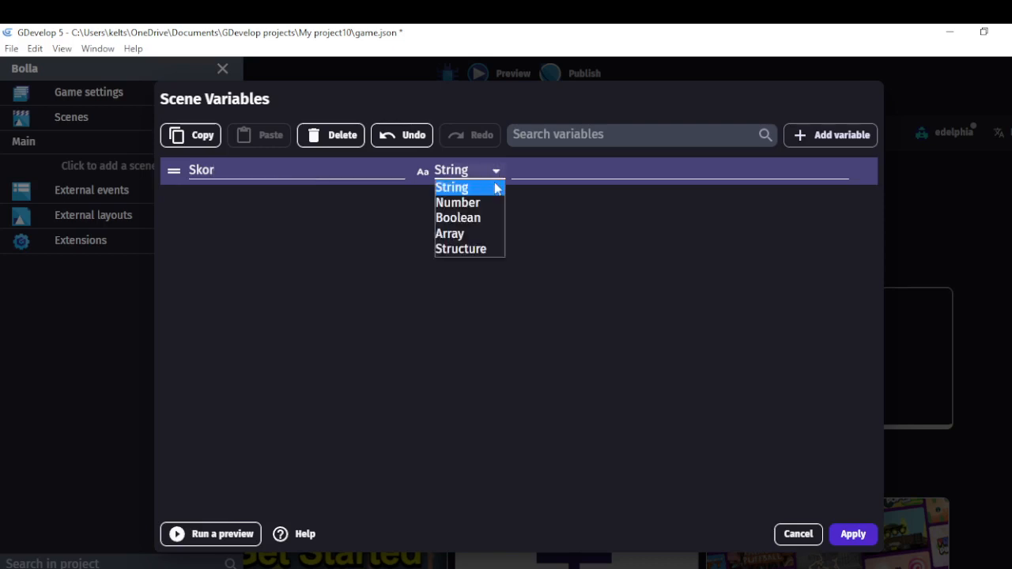
click(491, 202)
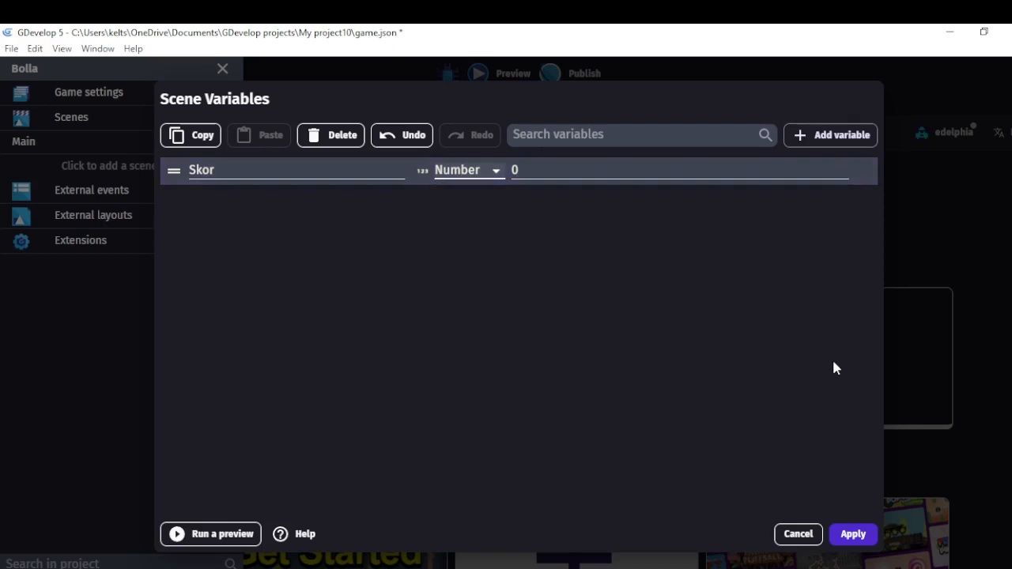
click(852, 535)
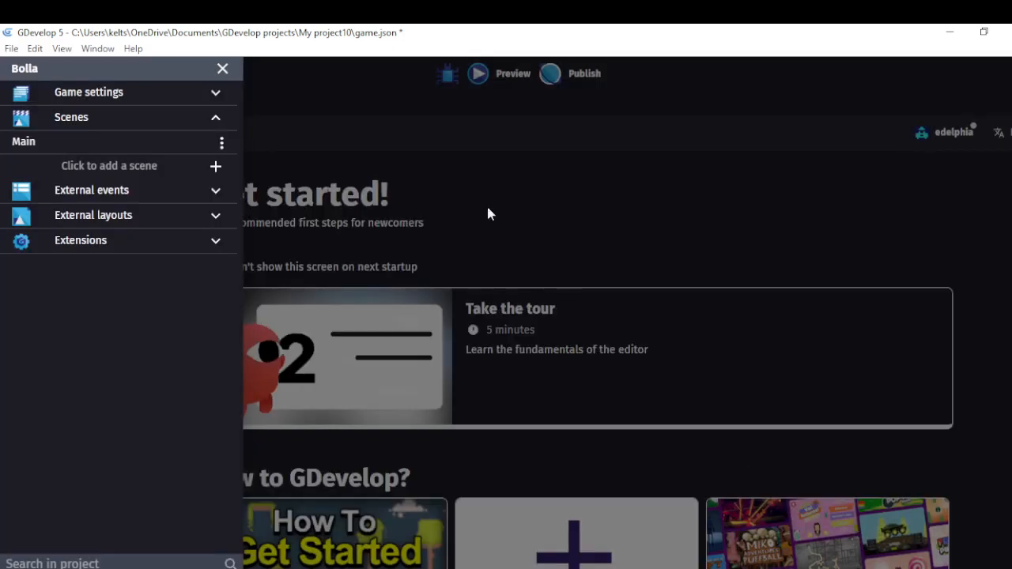
- Reopen the Main scene in the editor from the project's scene list
click(223, 69)
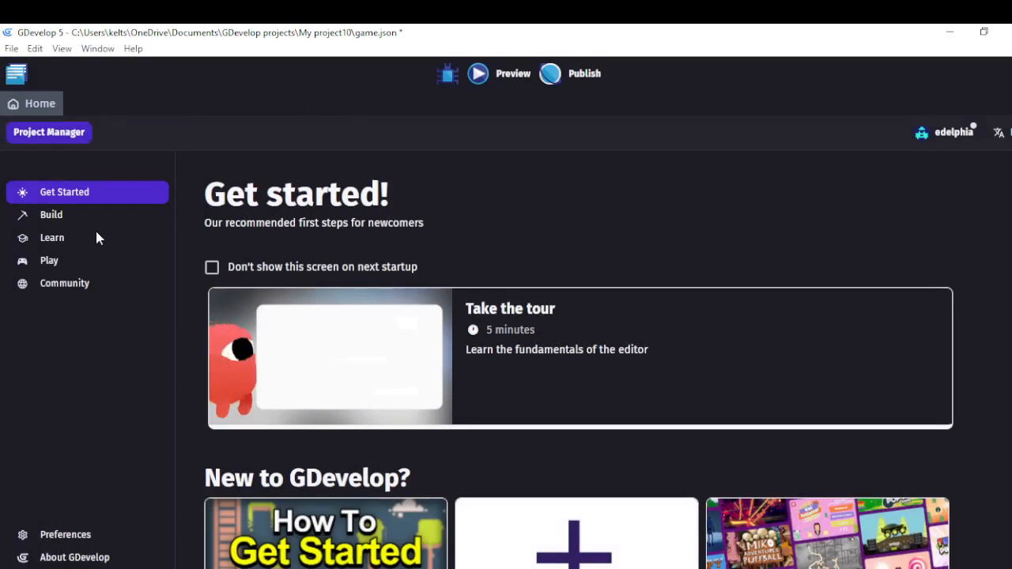
click(17, 78)
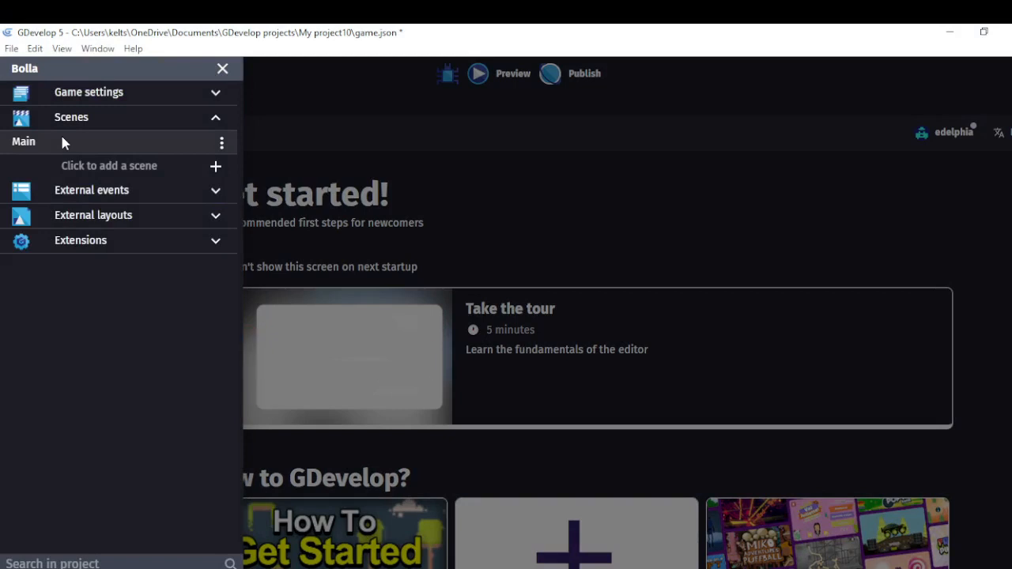
click(89, 141)
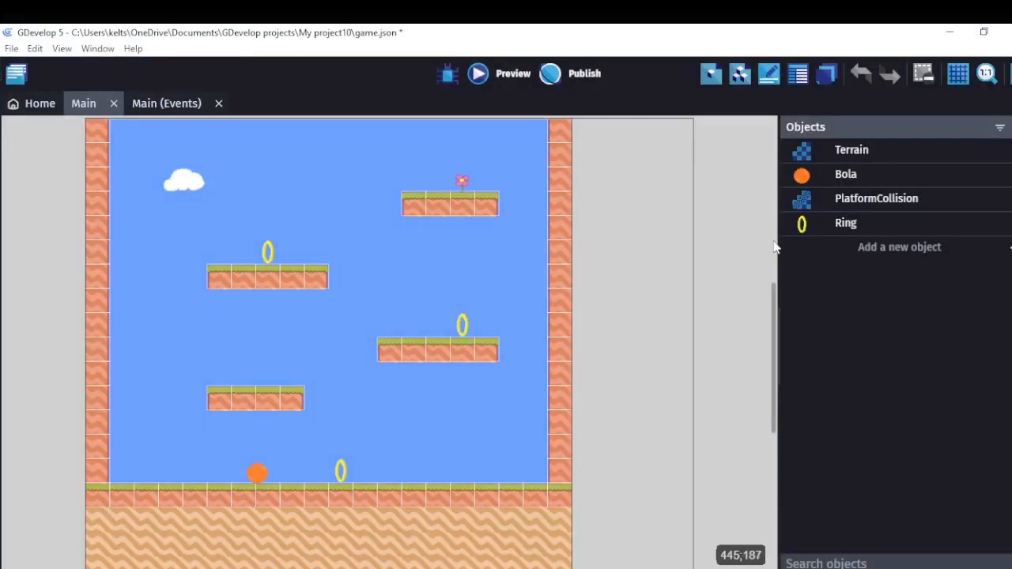
scroll(774, 271, up, 5)
scroll(774, 287, down, 3)
scroll(773, 307, down, 2)
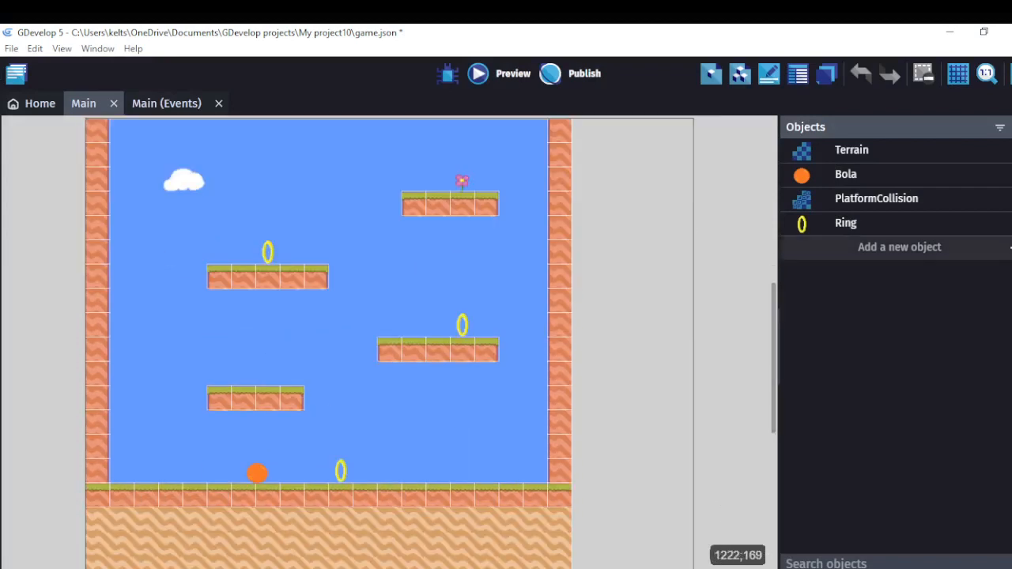
- Create a new Text object from scratch and name it PapanSkor
click(899, 247)
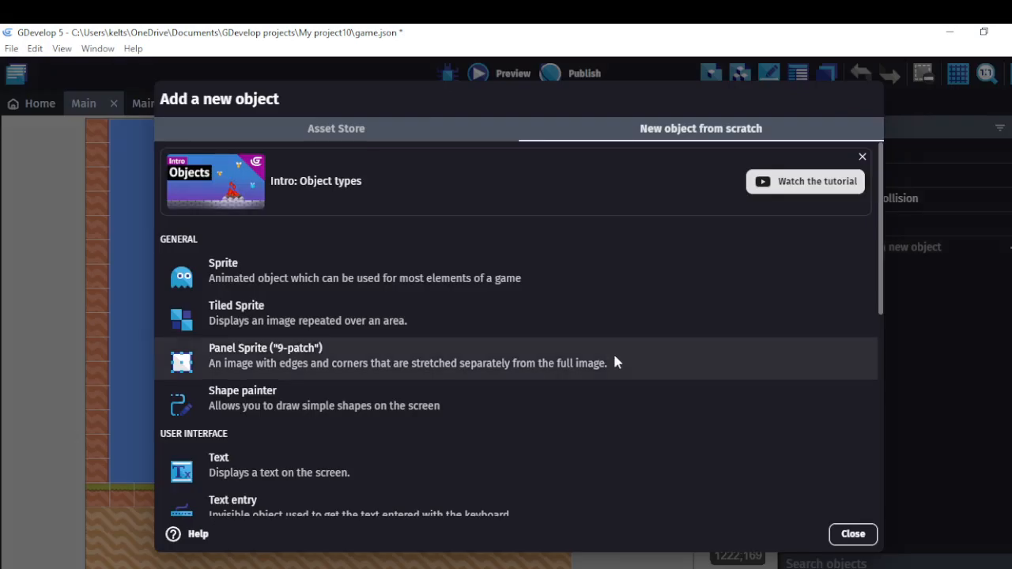
scroll(614, 362, down, 1)
click(378, 430)
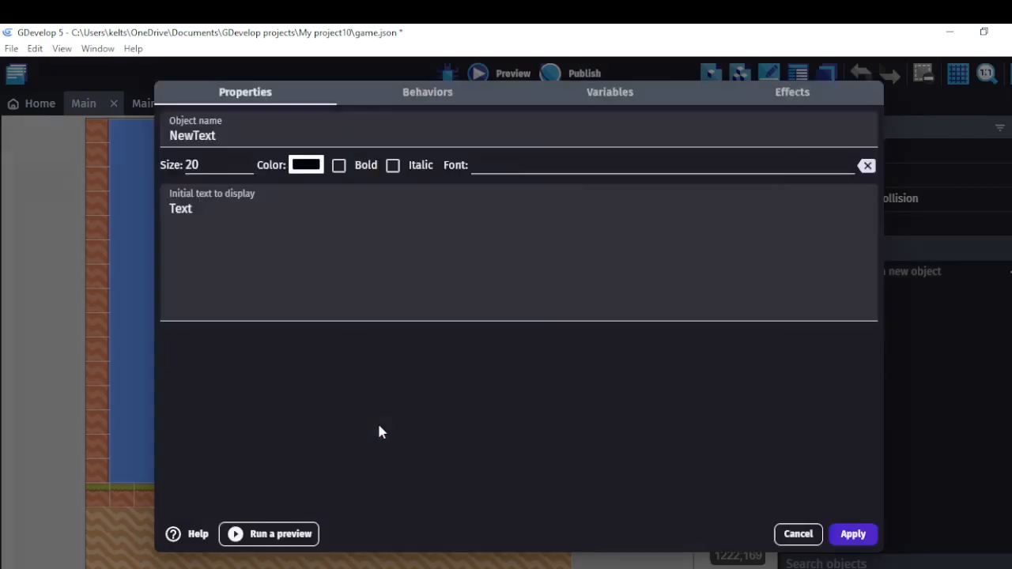
click(435, 212)
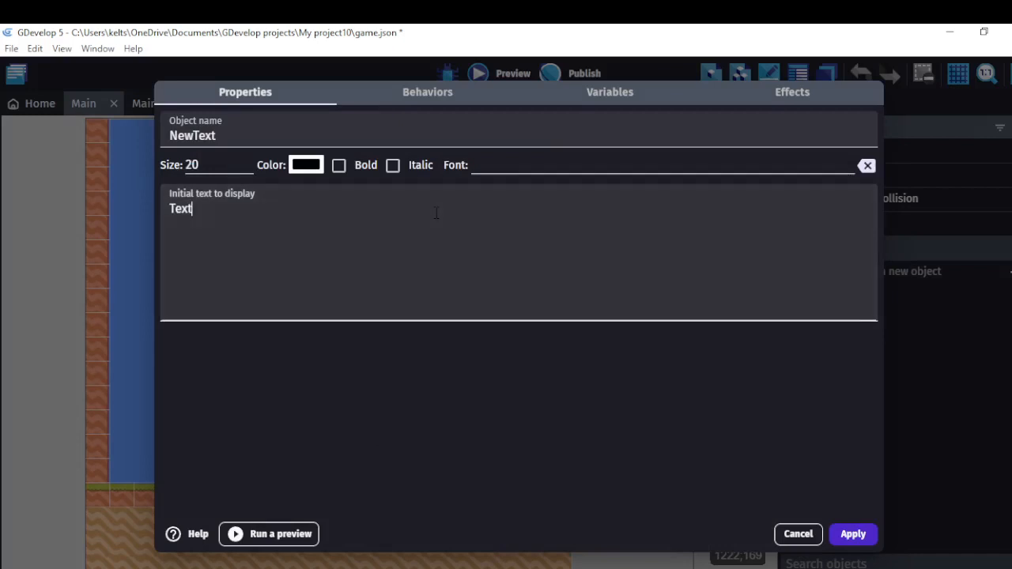
double_click(386, 126)
text(Papan)
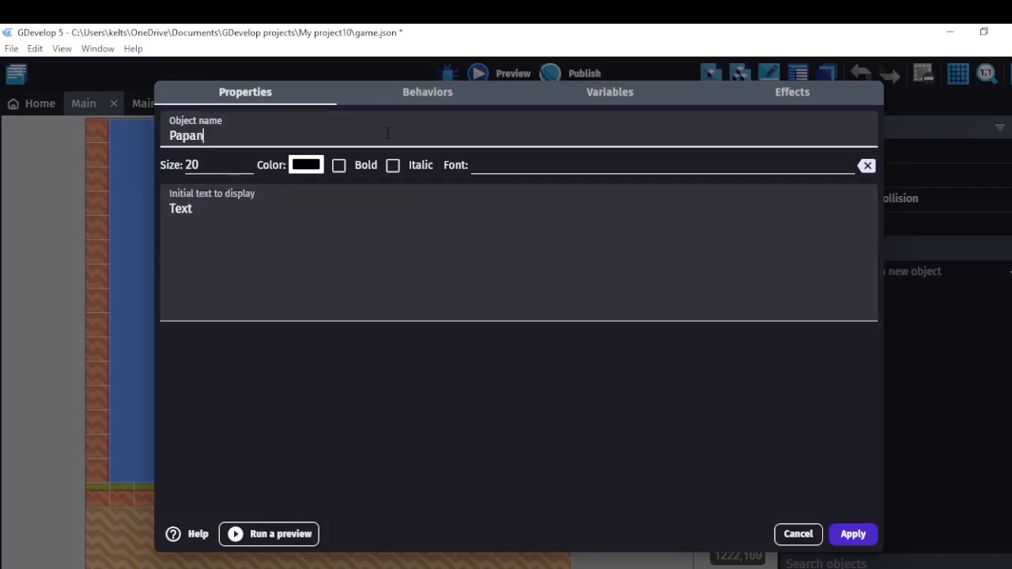
text(Skor)
key(ctrl+a)
- Set the initial display text of PapanSkor to "Score: 0"
click(268, 219)
key(ctrl+a)
text(S)
key(BackSpace)
text(Socre)
key(BackSpace)
key(BackSpace)
key(BackSpace)
key(BackSpace)
text(core: 0)
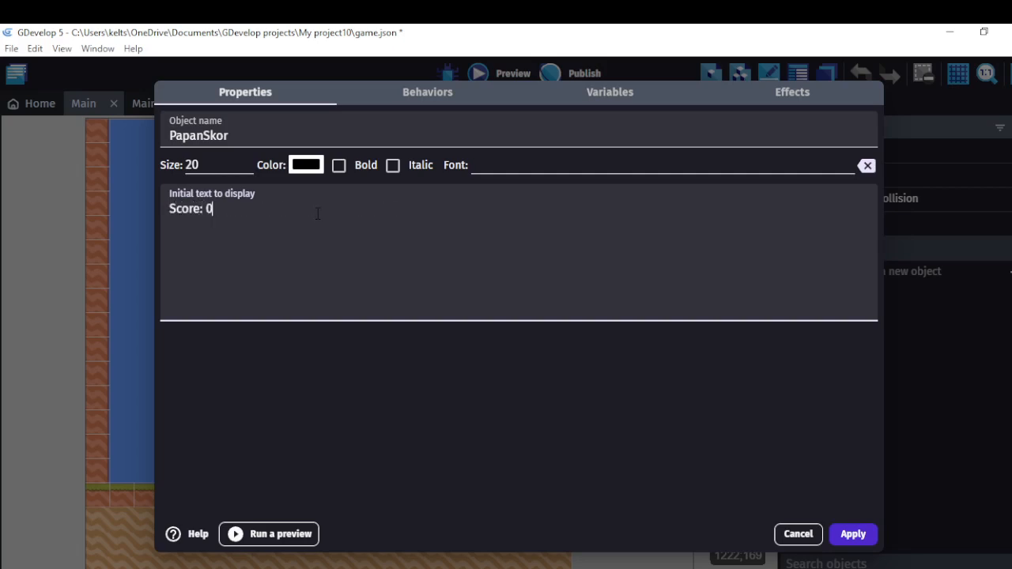
- Format PapanSkor in white at size 32, apply it, and place it just above the ground beside the right-hand wall
click(311, 171)
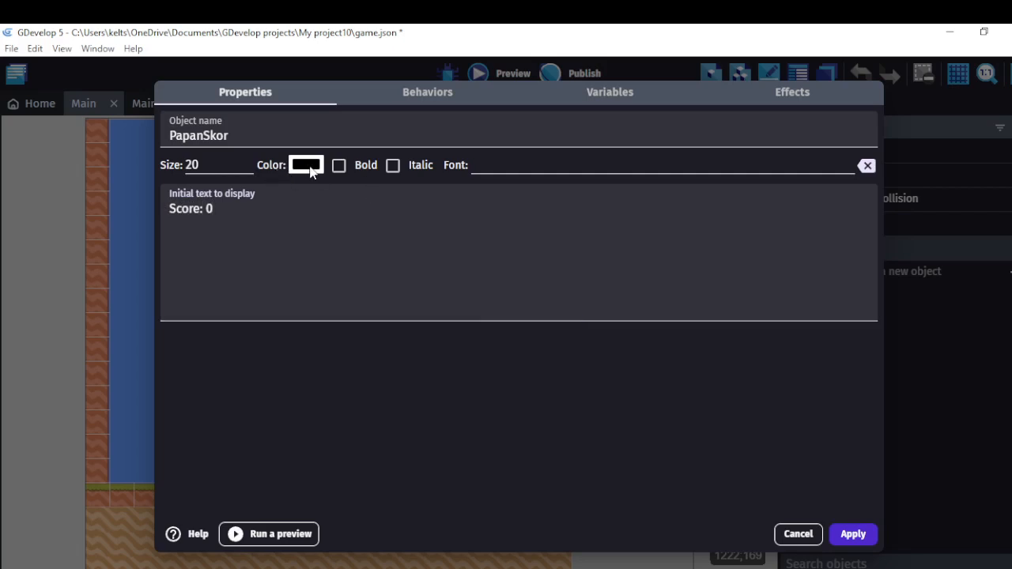
click(308, 167)
click(298, 163)
click(564, 437)
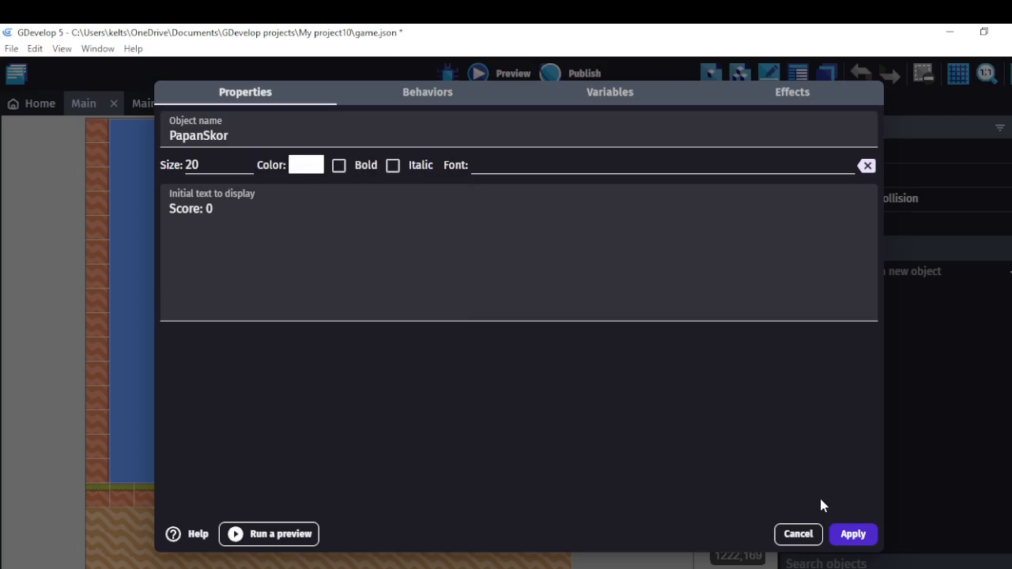
click(215, 166)
drag(215, 166, 181, 165)
text(32)
click(853, 533)
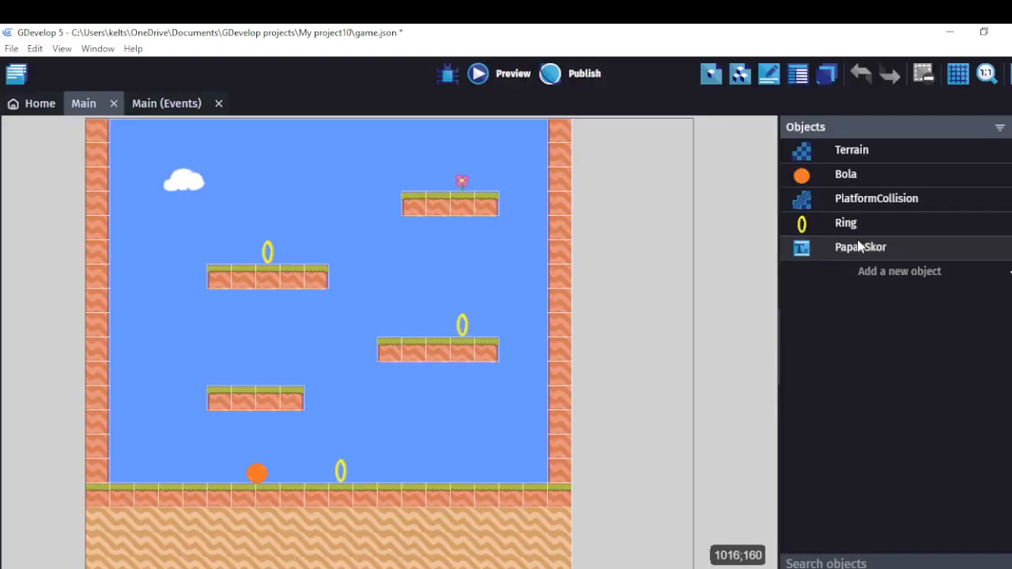
drag(862, 252, 454, 458)
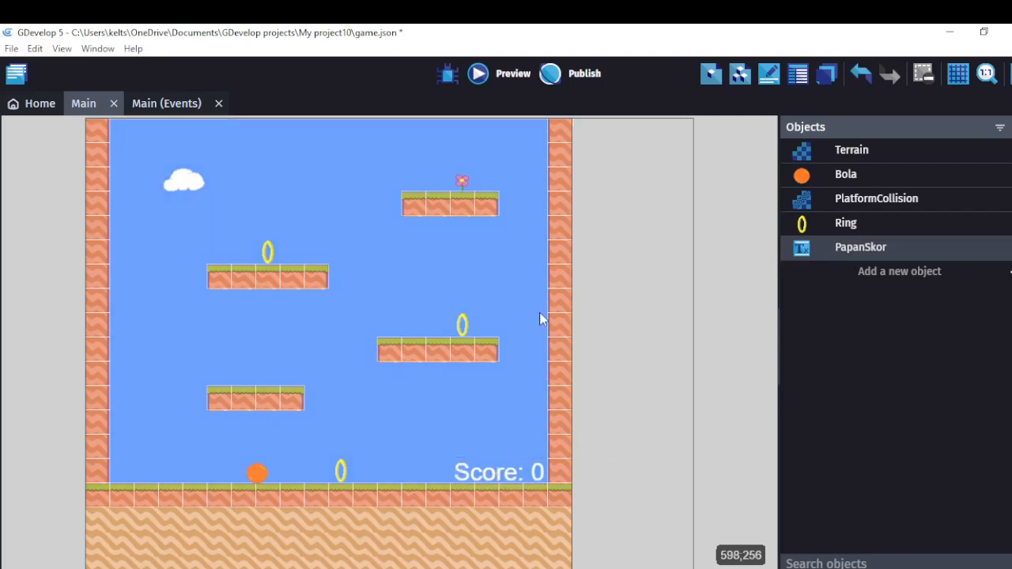
- Add an action to the Bola–Ring collision event that adds 1 to the value of scene variable Skor
click(153, 110)
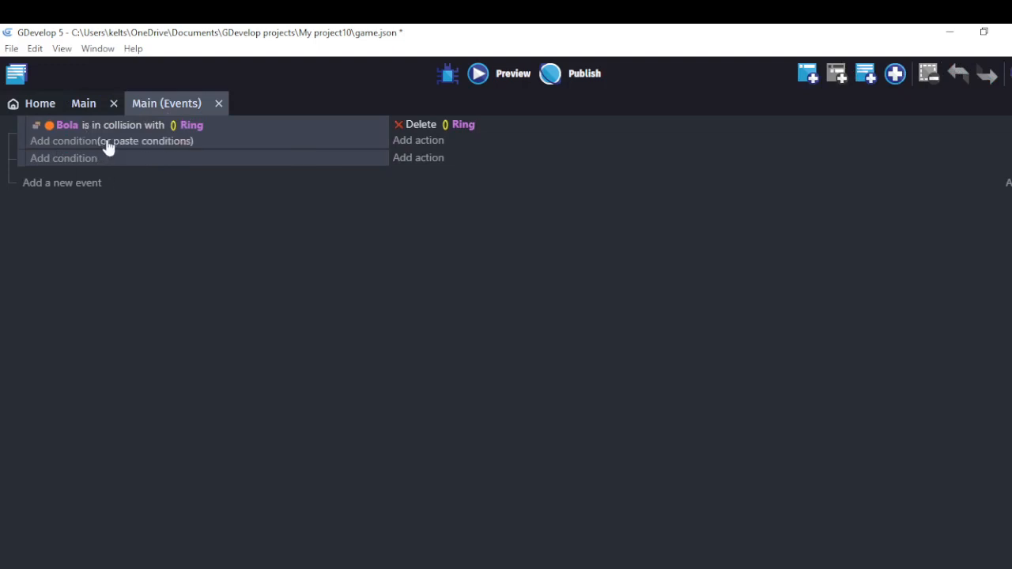
click(402, 129)
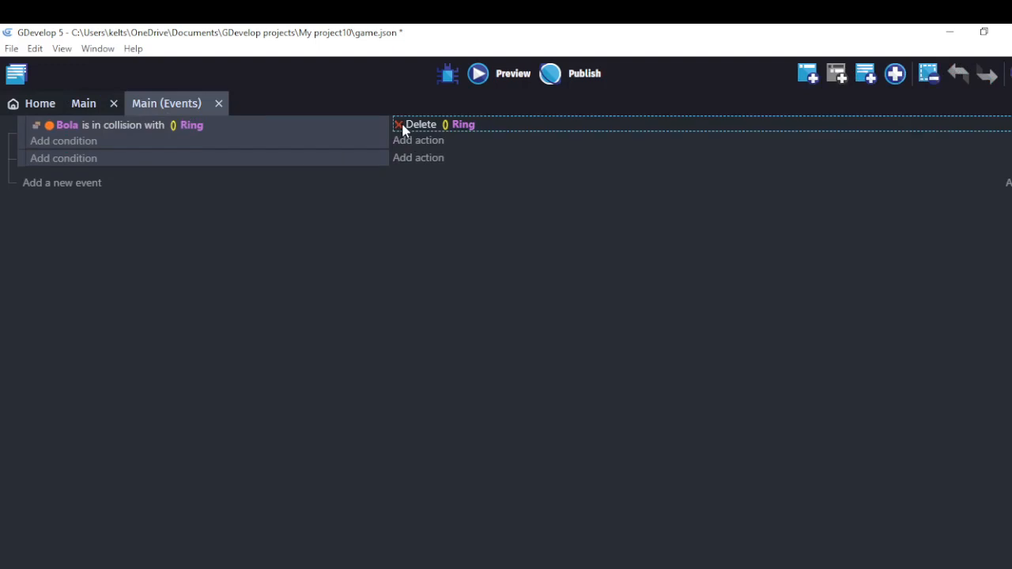
click(411, 142)
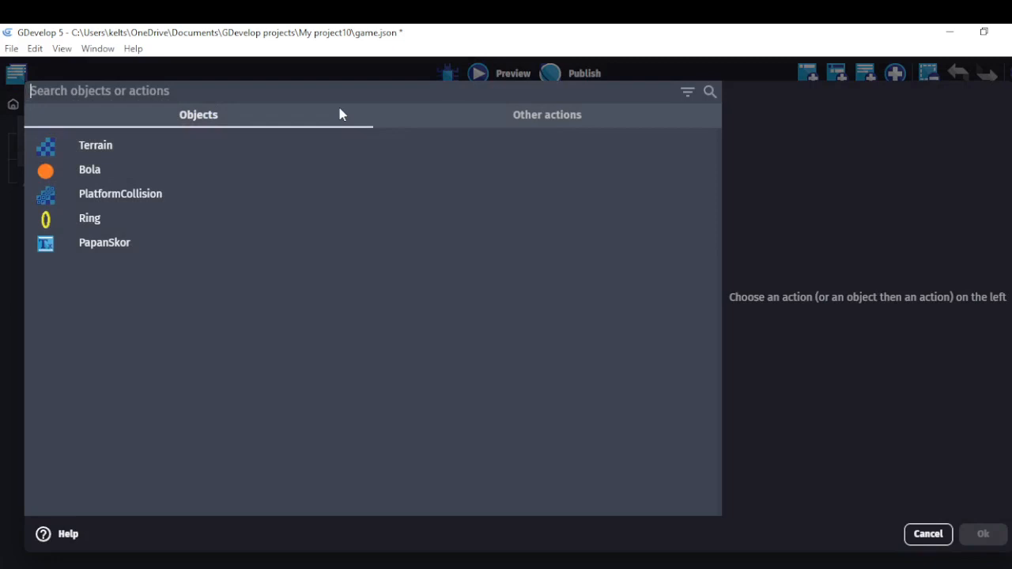
text(S)
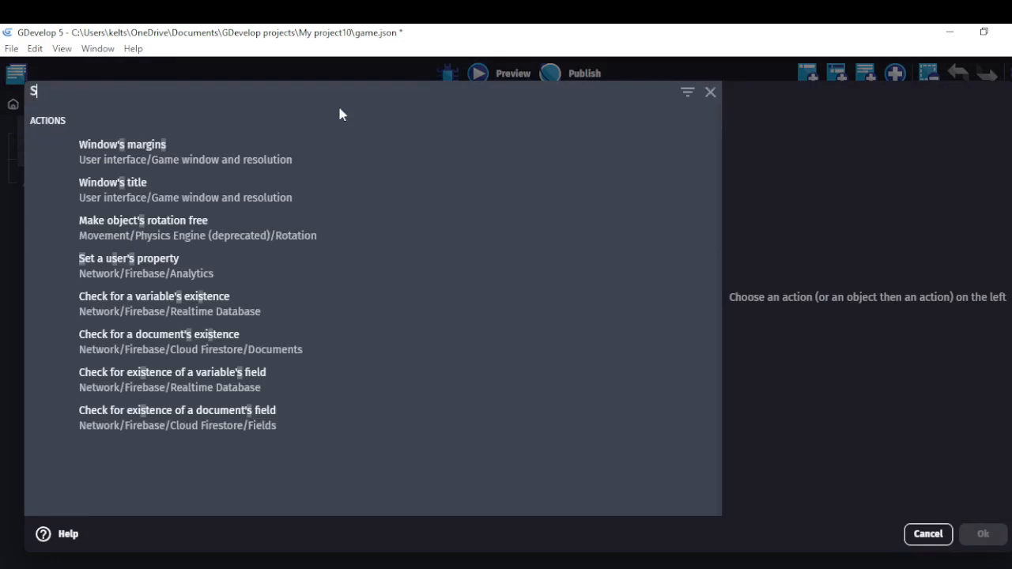
text(cene Var)
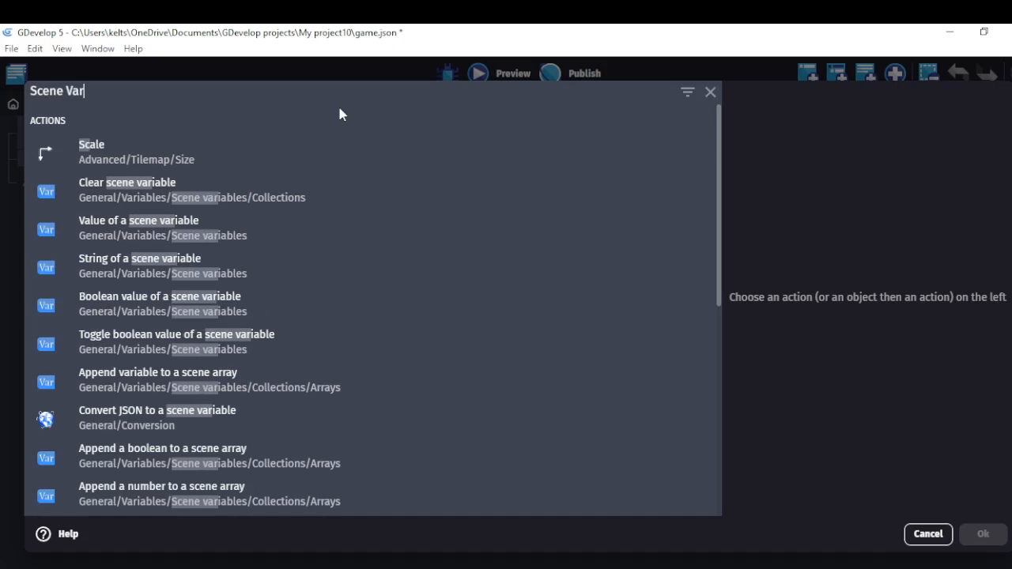
click(194, 232)
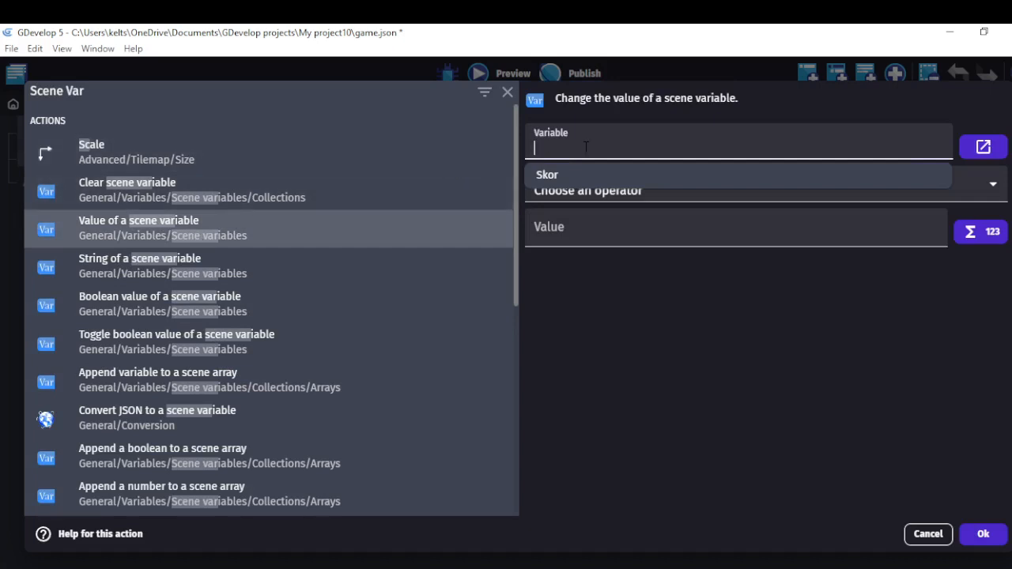
click(575, 175)
click(587, 192)
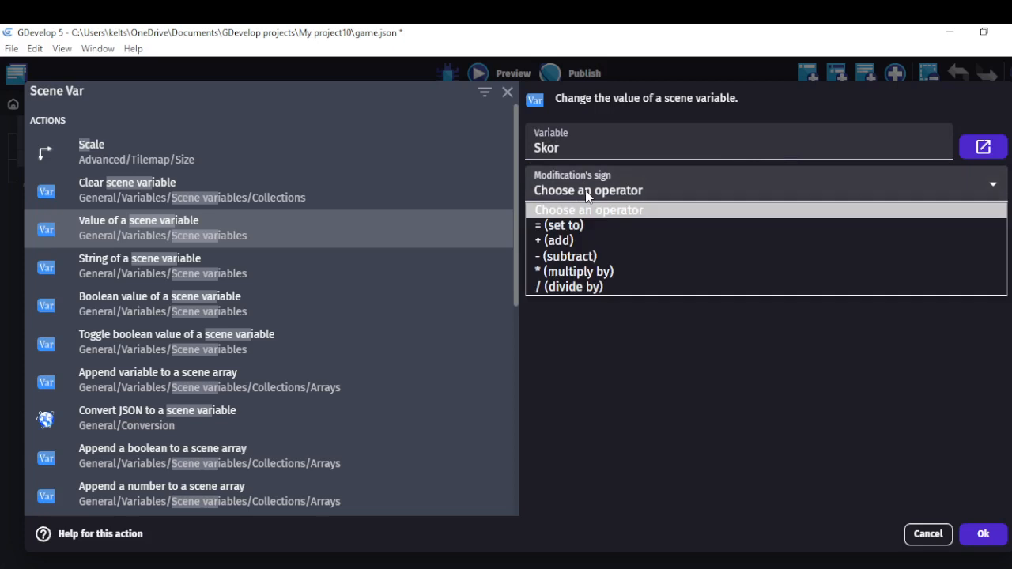
click(582, 242)
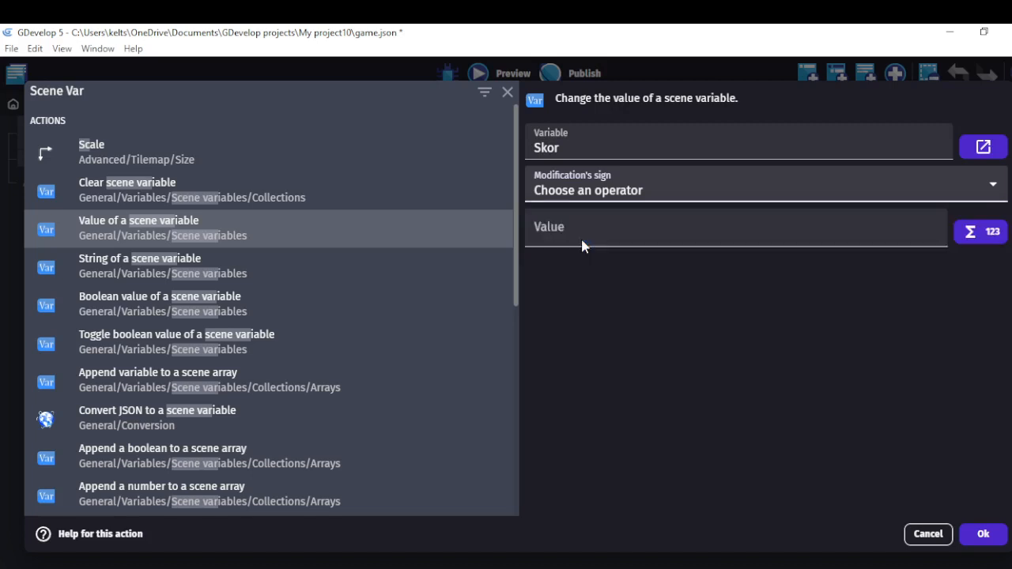
click(582, 235)
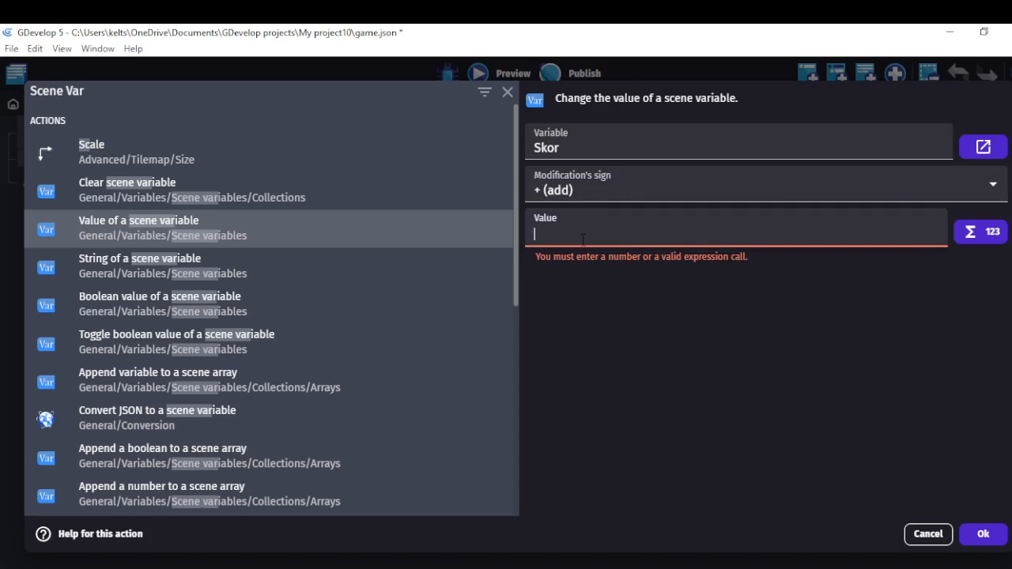
text(1)
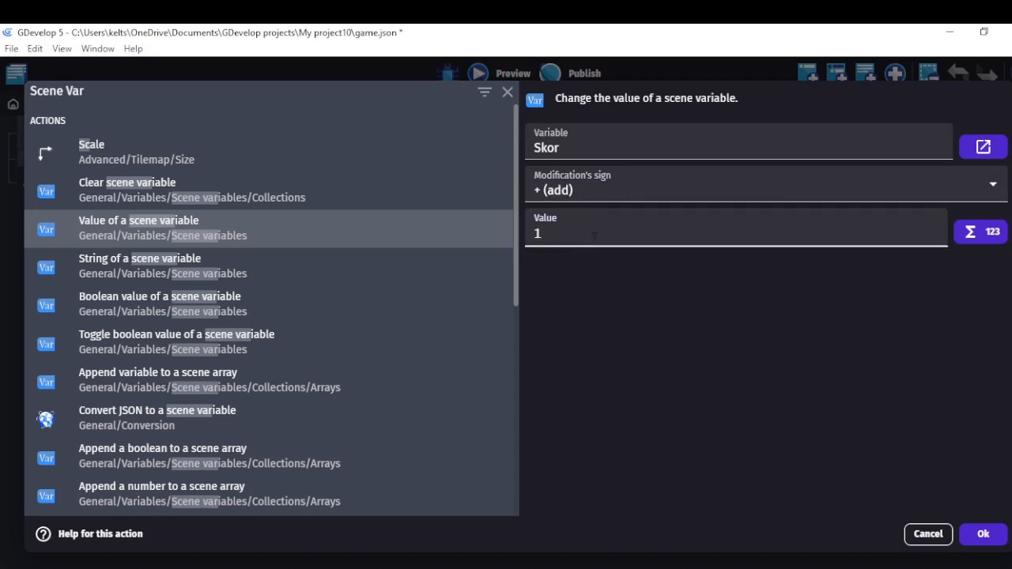
click(982, 534)
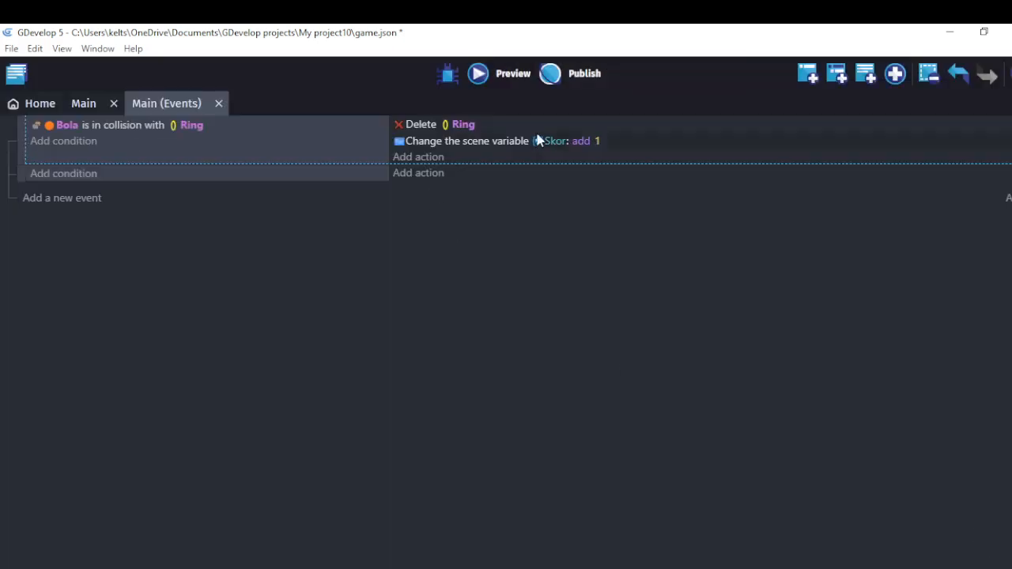
- Add a Modify the text action for PapanSkor to the Bola–Ring collision event, with operator = (set to) and value "Score: "
click(416, 158)
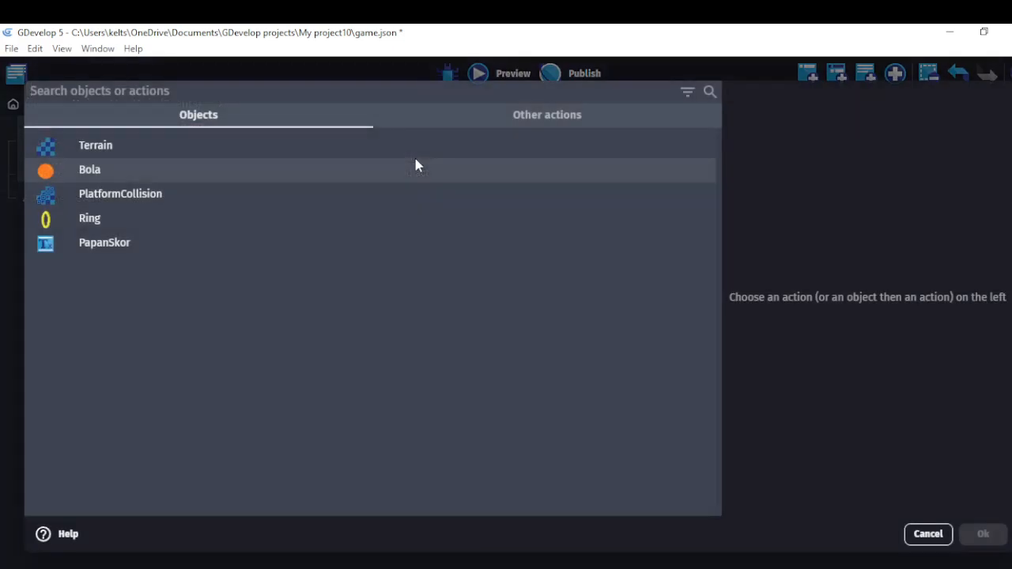
click(330, 251)
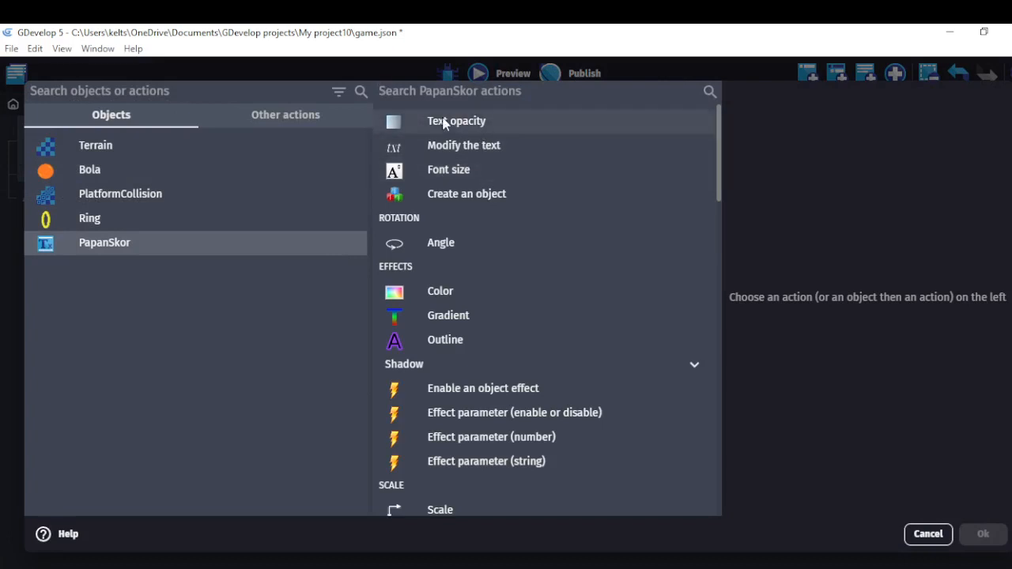
click(453, 147)
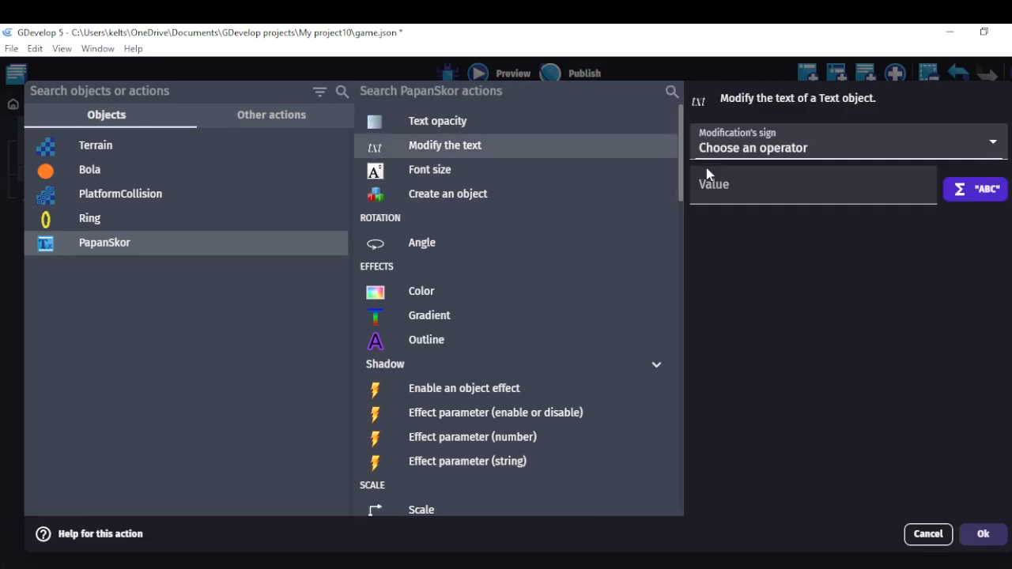
click(775, 191)
text(")
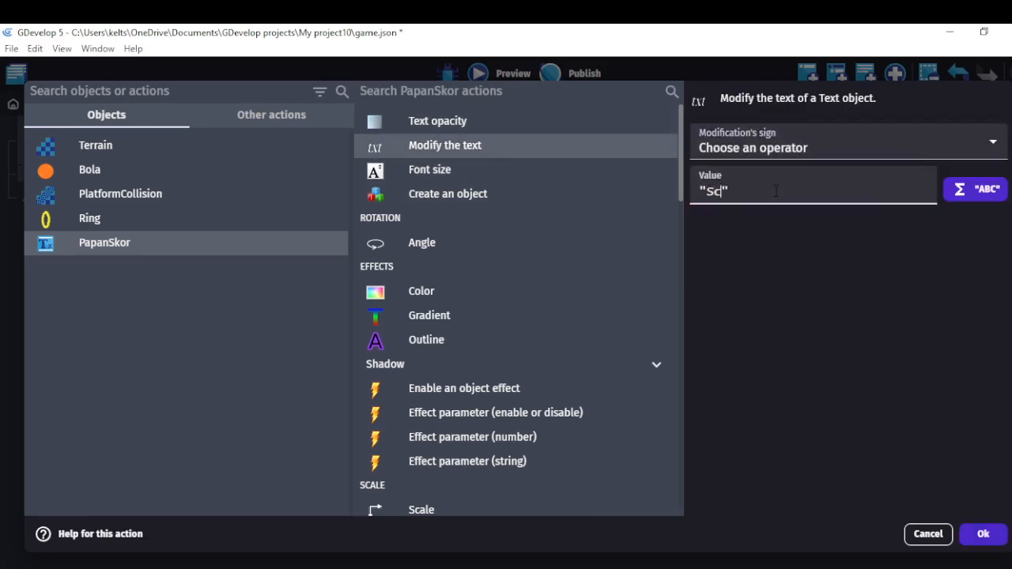
text(Score": To)
key(BackSpace)
key(BackSpace)
click(842, 138)
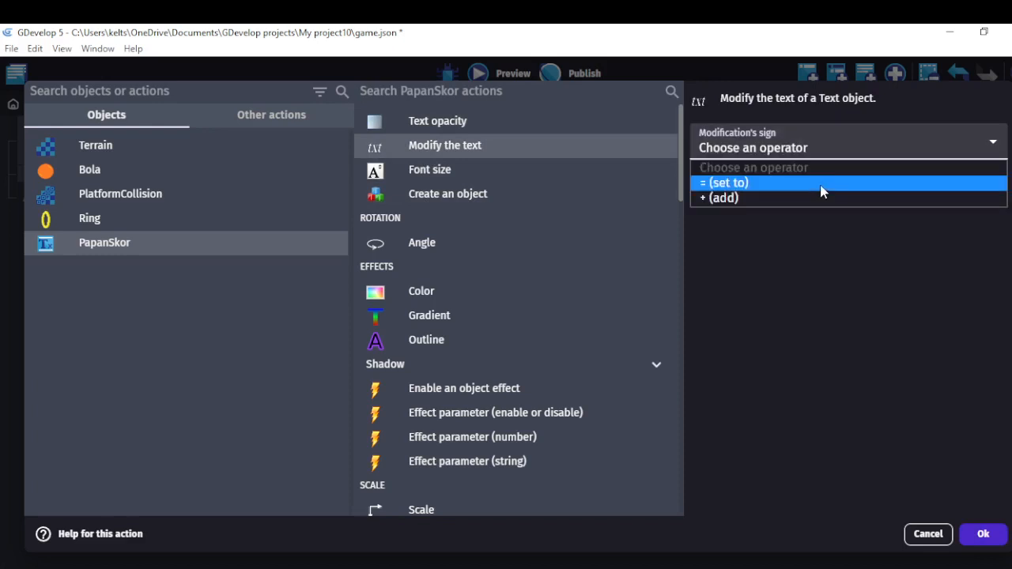
click(820, 185)
- Insert the value of scene variable Skor as ToString(Variable(Skor)) inside the quotes after "Score: " and accept the action
click(952, 194)
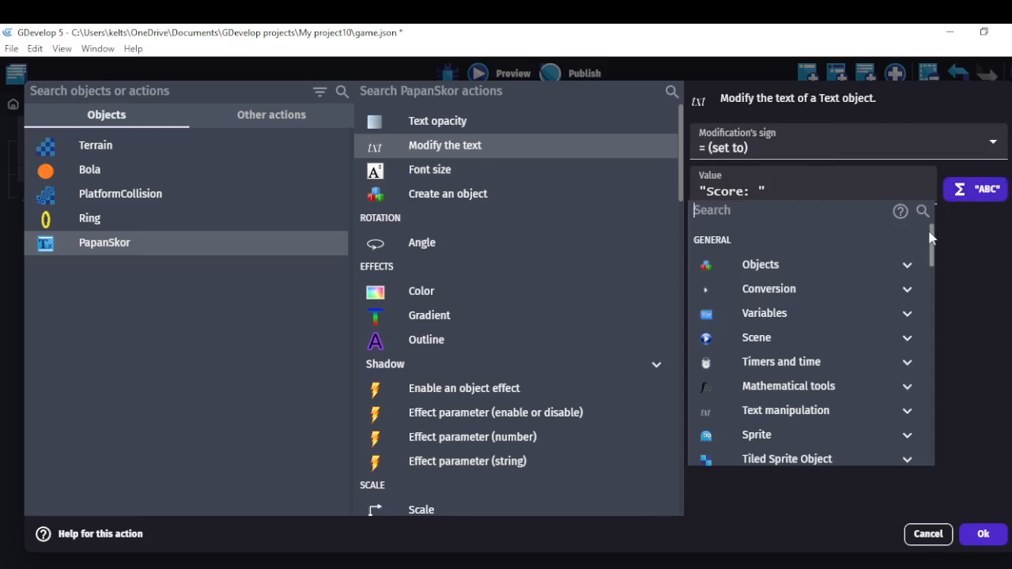
click(752, 190)
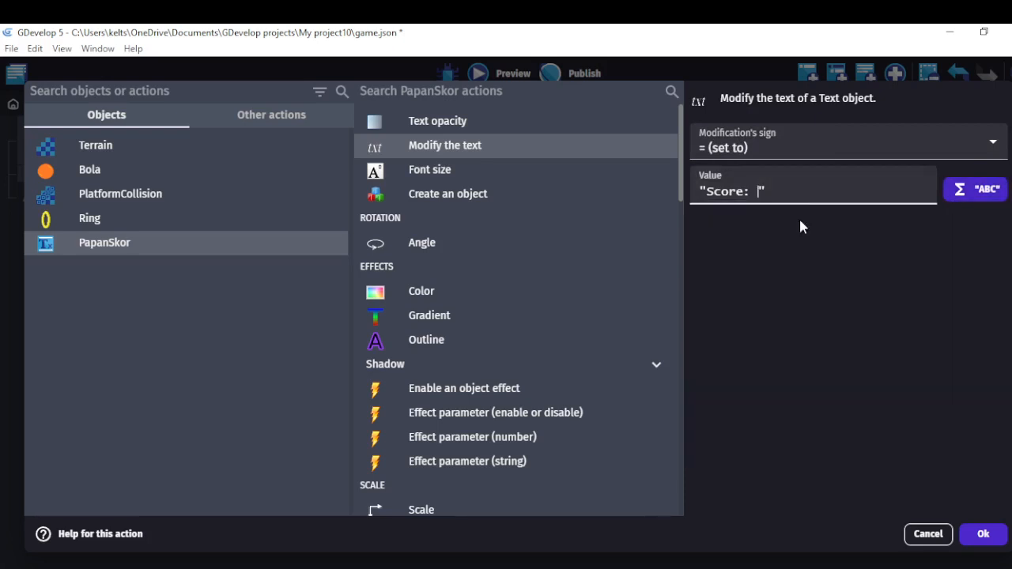
click(987, 188)
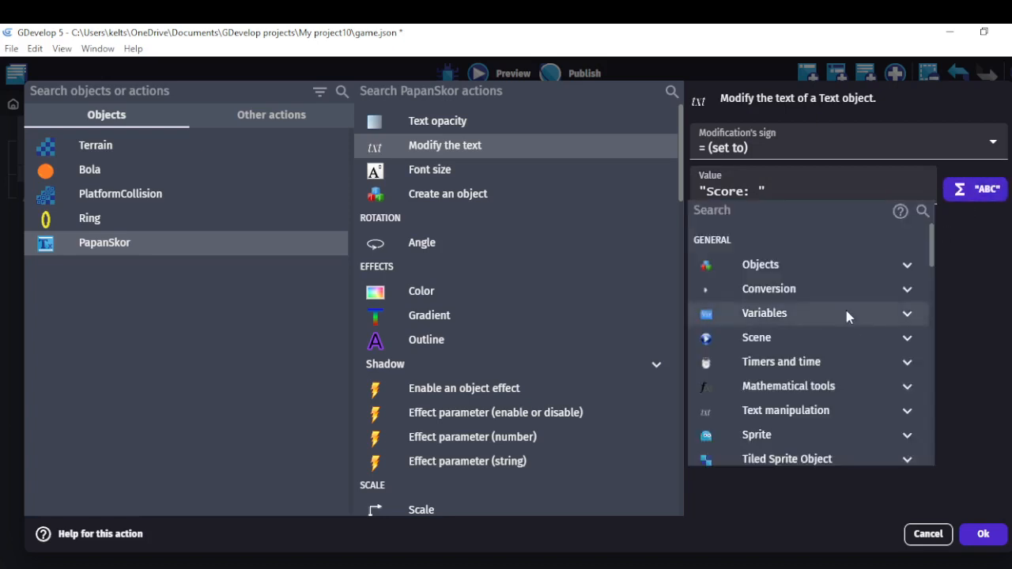
click(844, 310)
click(836, 358)
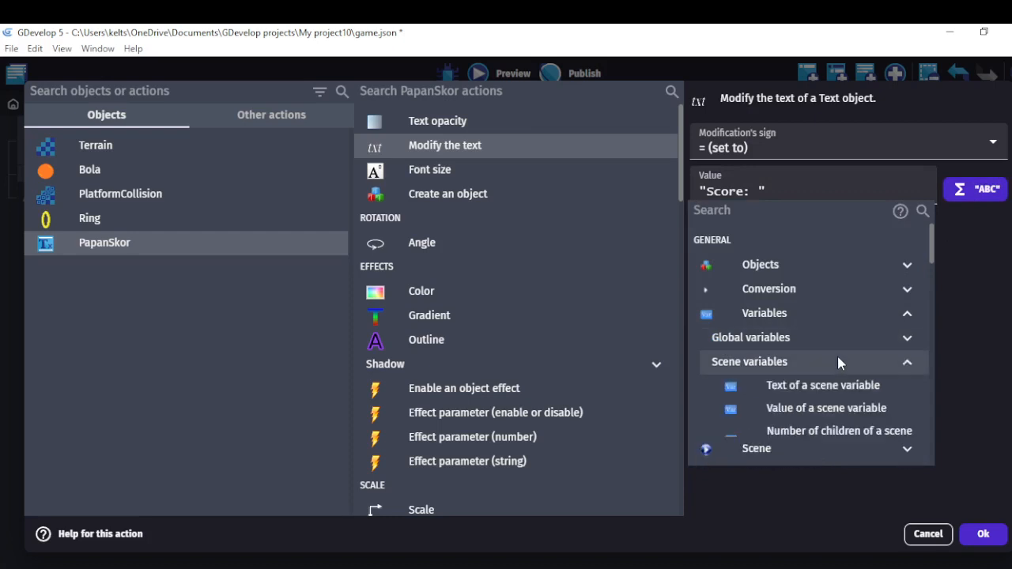
click(847, 407)
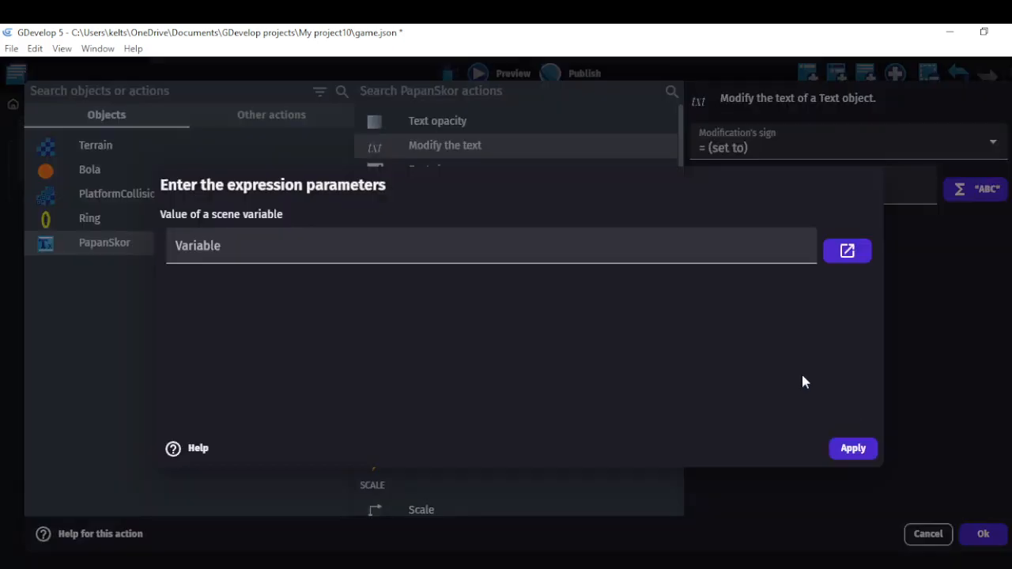
click(624, 249)
click(619, 280)
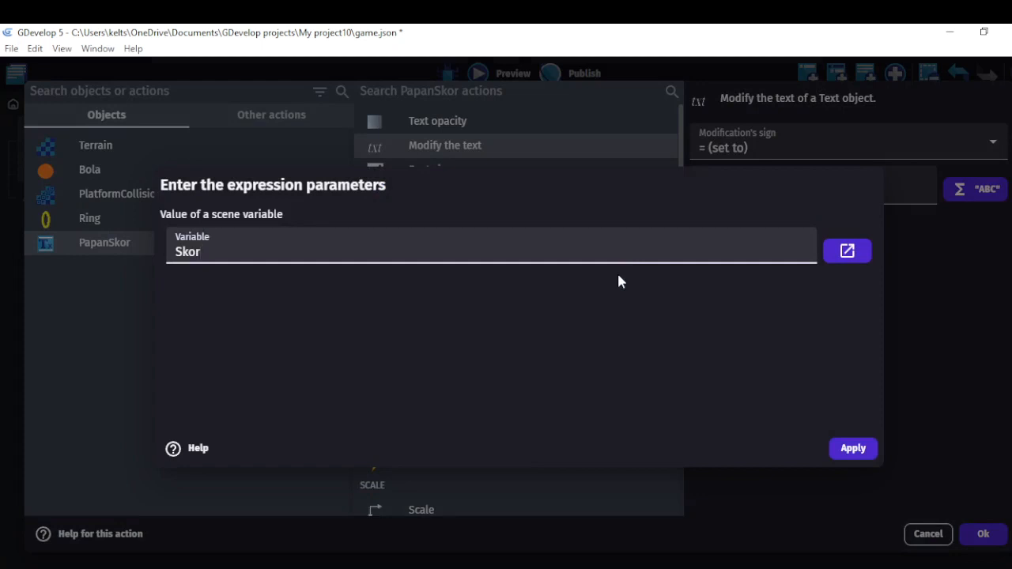
click(845, 449)
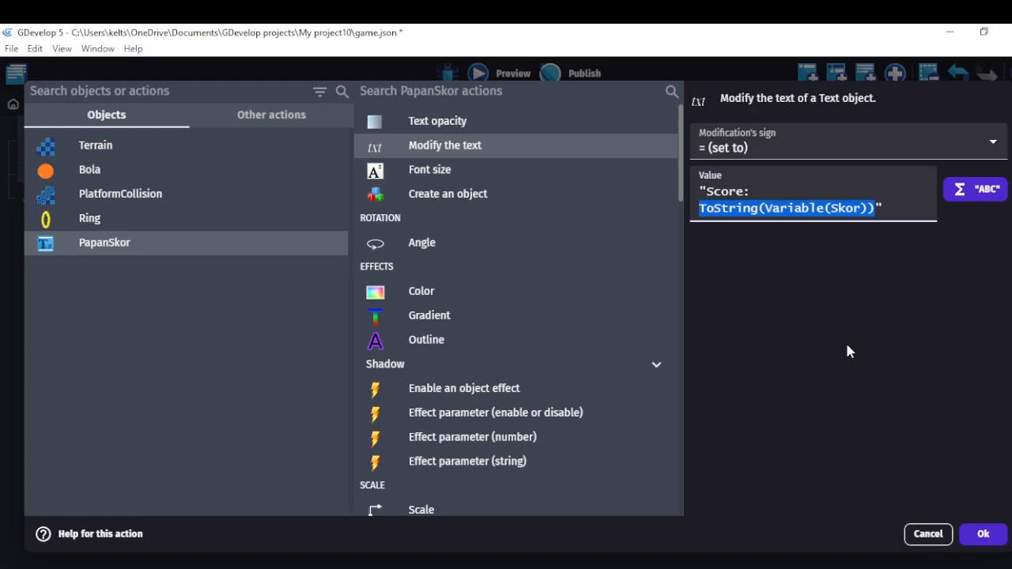
click(980, 535)
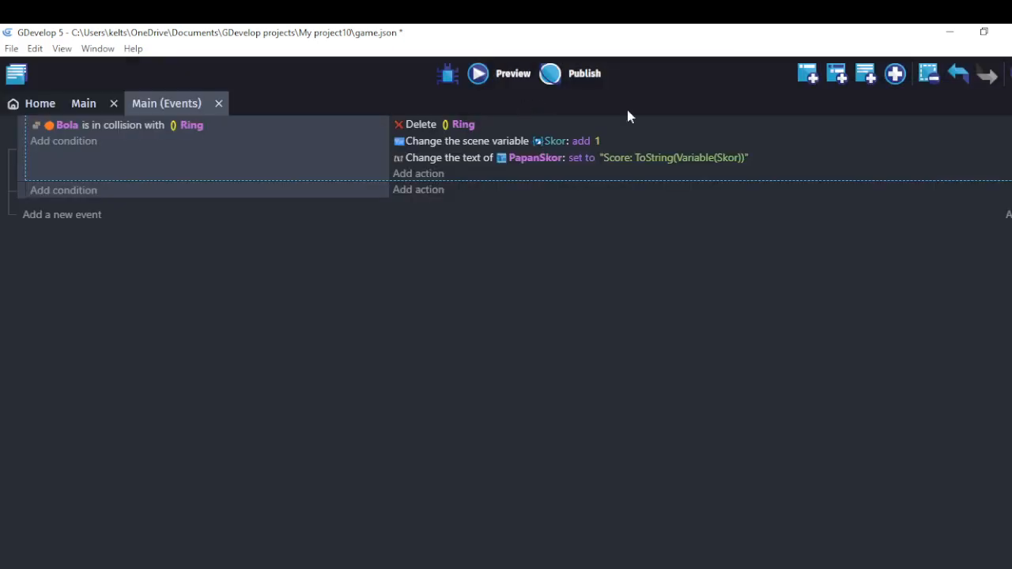
- Preview the game, collect the rings with the ball to test the score text, and close the preview
click(479, 74)
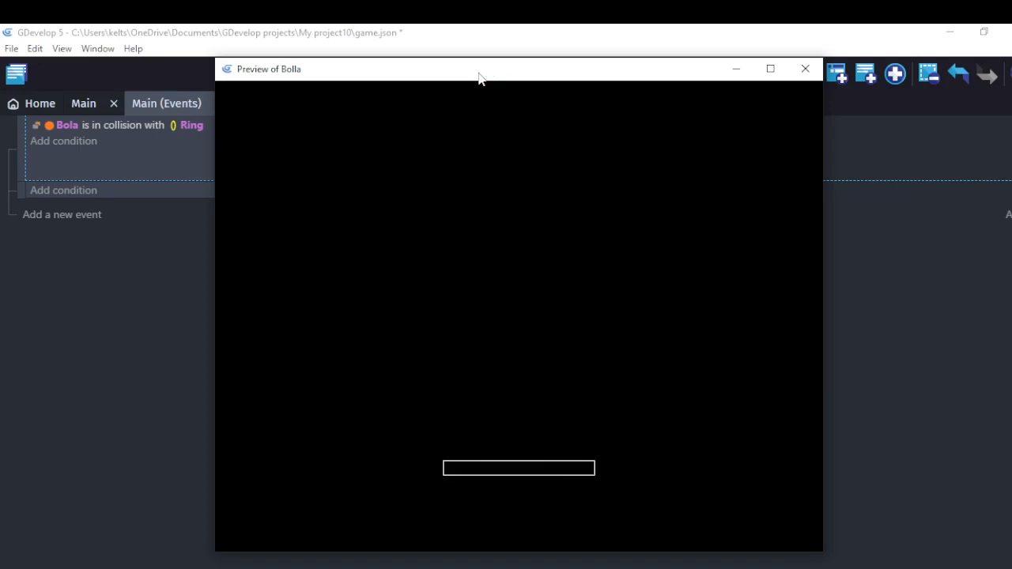
key(Right)
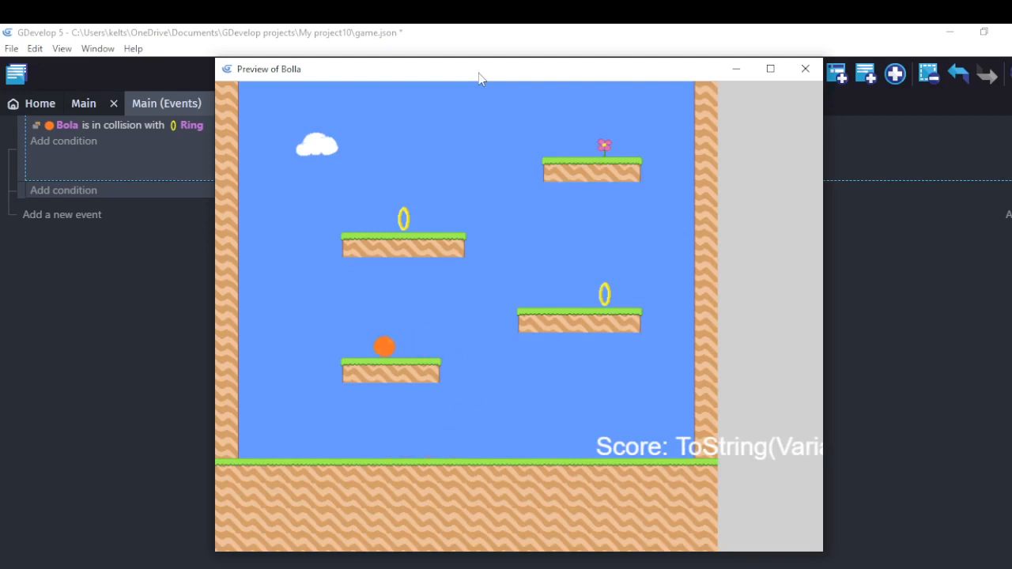
key(Right)
key(Left)
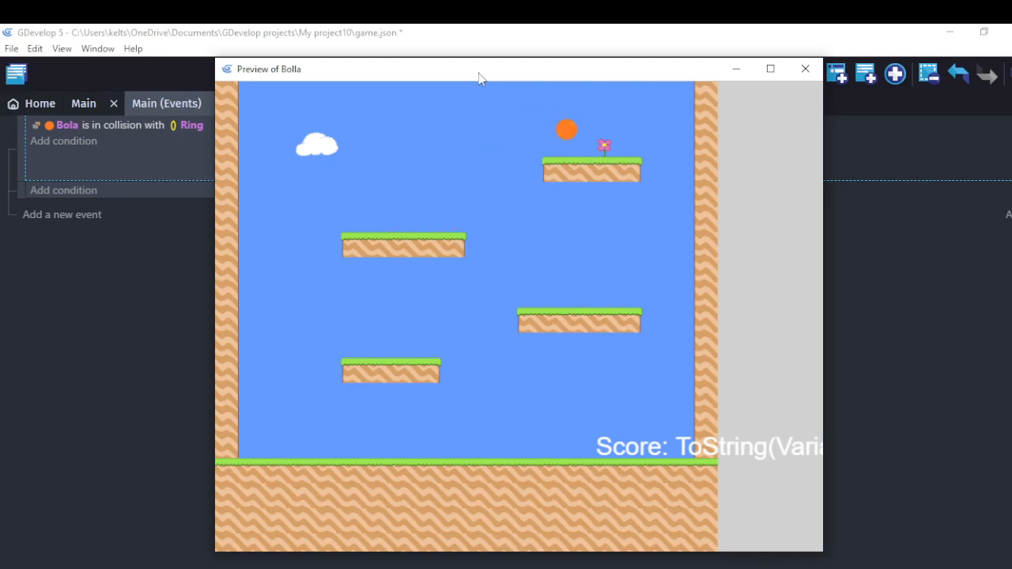
click(805, 69)
- Correct the PapanSkor text expression to "Score: " + ToString(Variable(Skor))
click(608, 162)
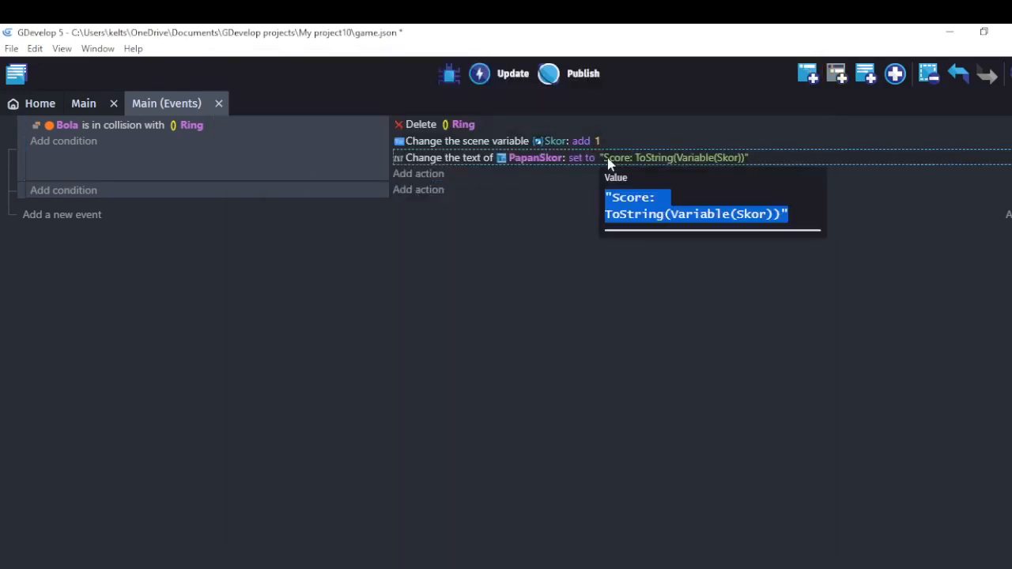
text(" +)
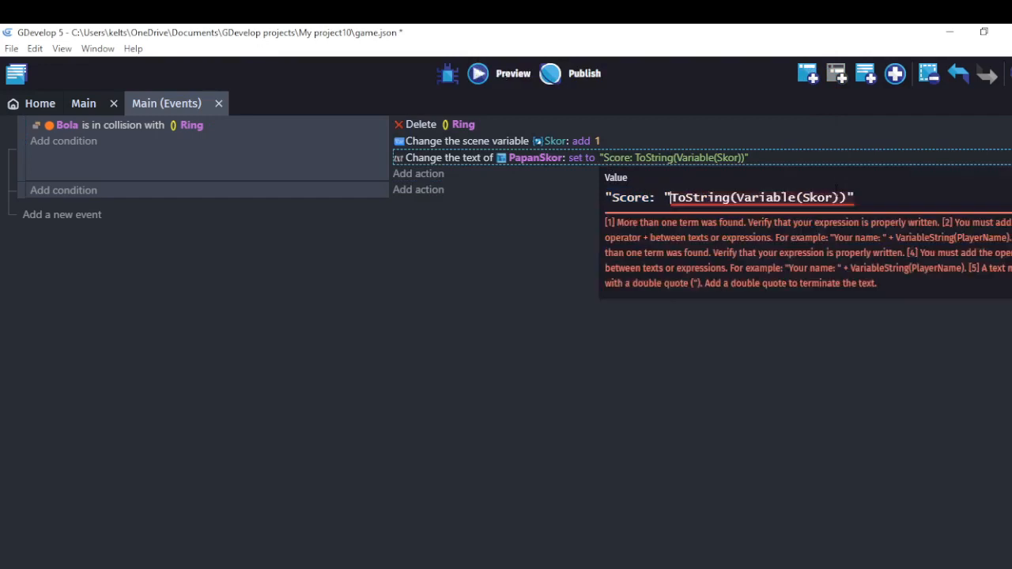
key(End)
key(BackSpace)
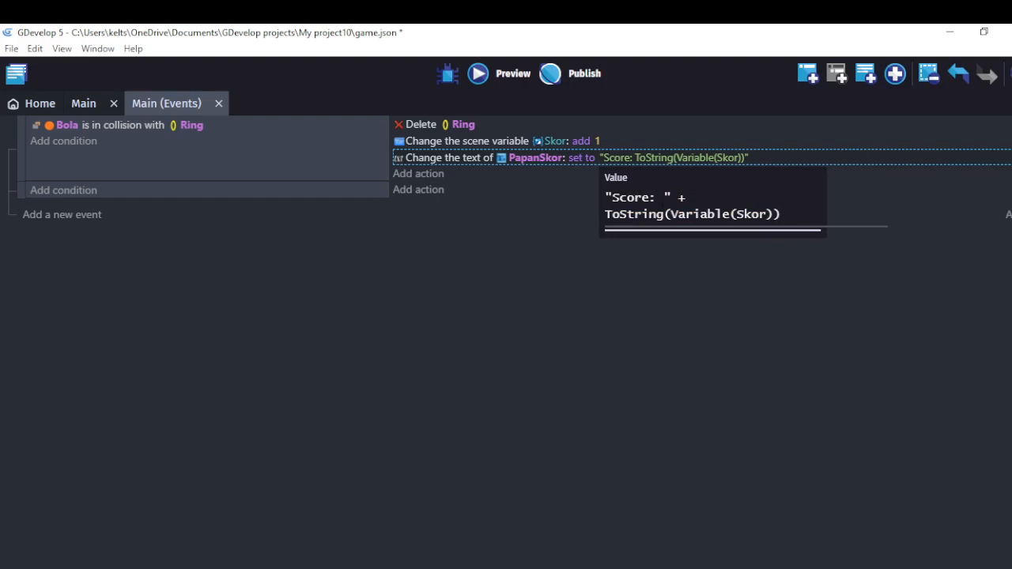
click(612, 198)
drag(611, 198, 671, 197)
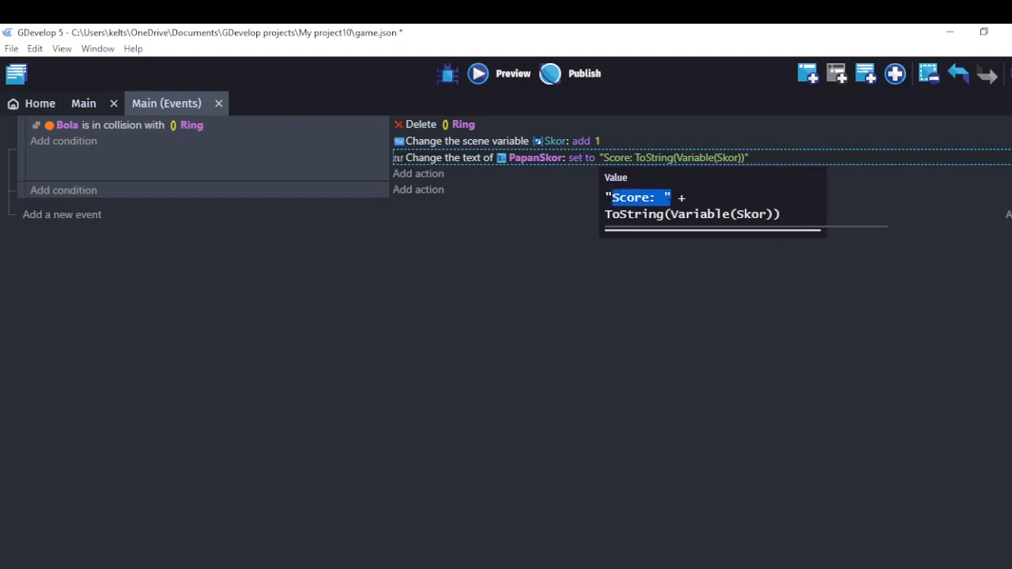
click(715, 214)
drag(781, 214, 657, 214)
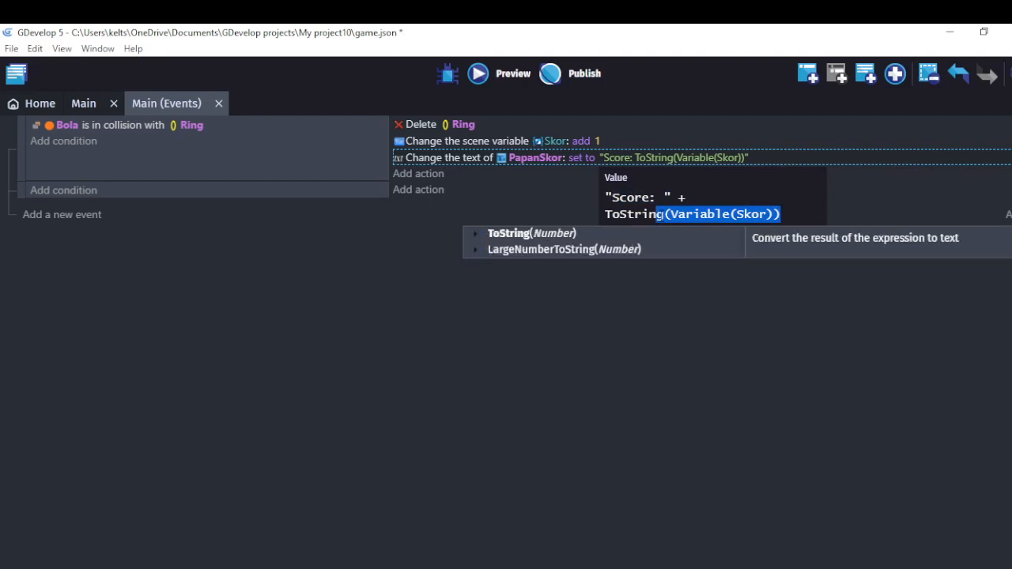
- Preview the game again, collect all three rings to check the score text, and close the preview
click(481, 76)
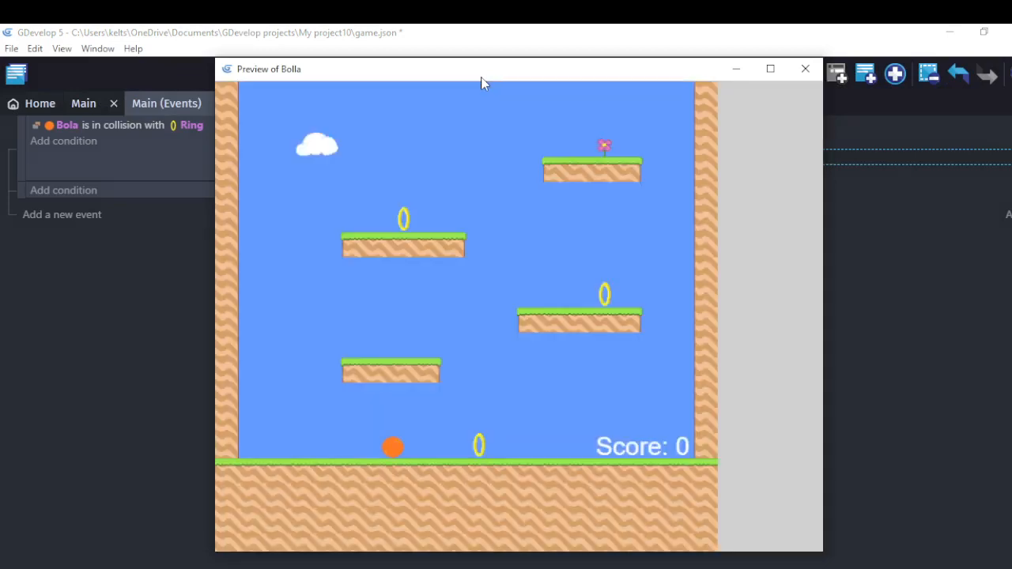
key(Right)
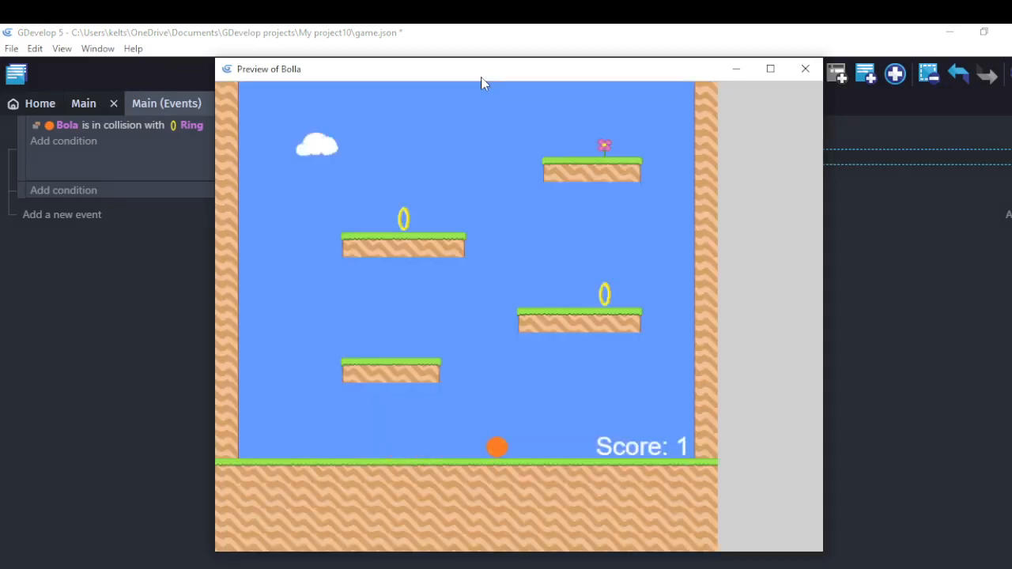
key(Right)
key(Left)
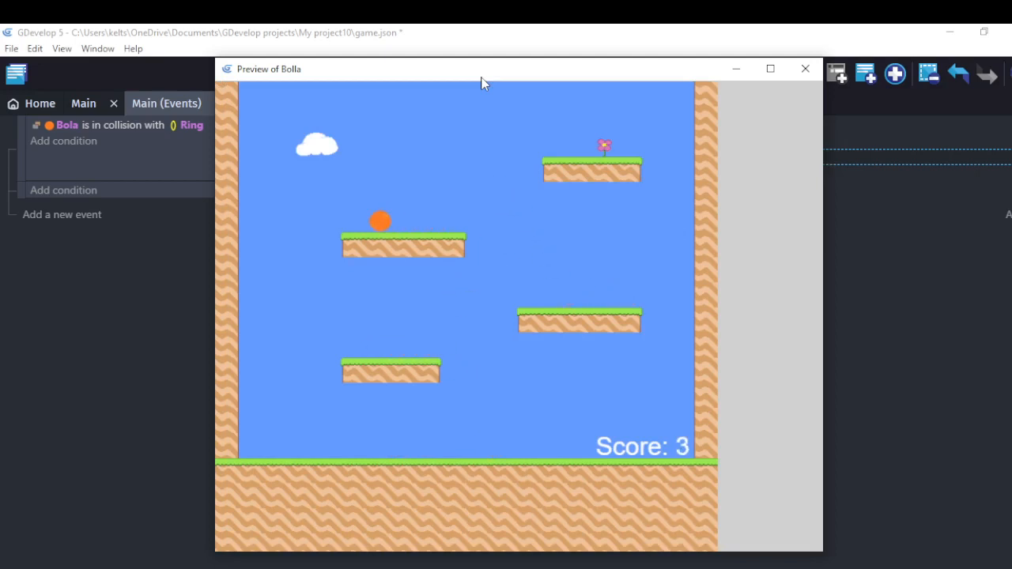
key(Right)
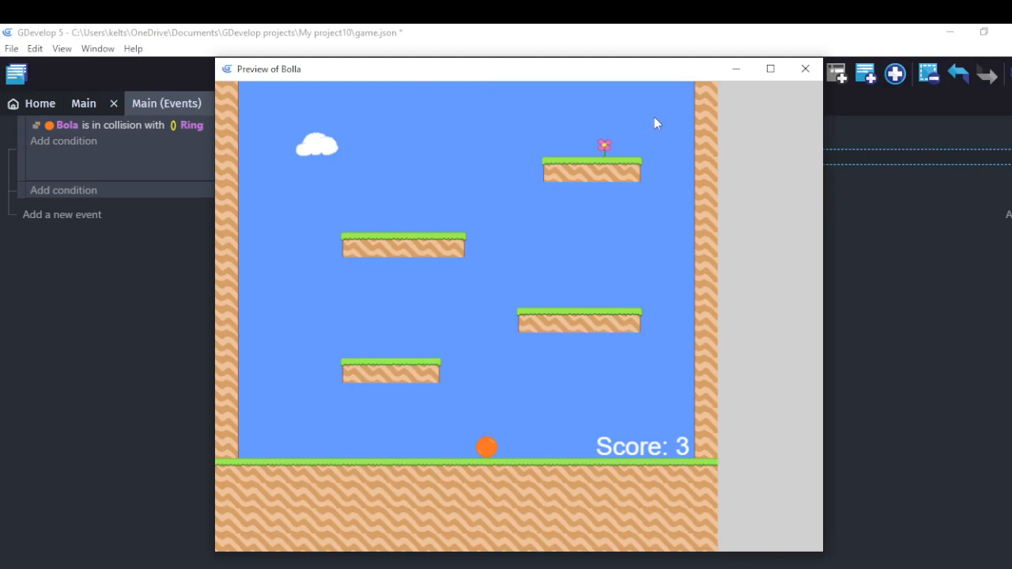
click(804, 69)
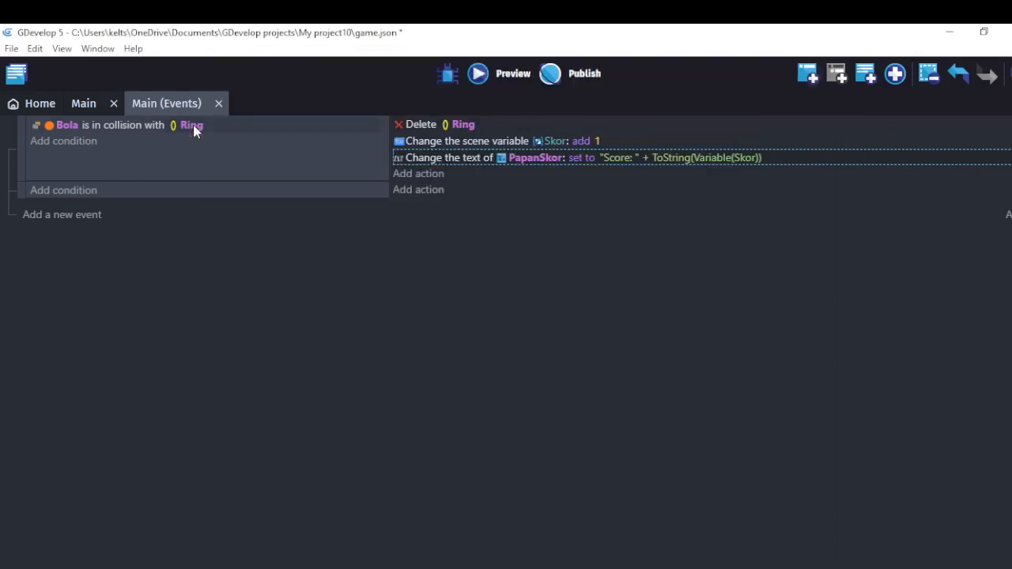
- Create a new Sprite object from scratch in the Main scene and name it RingBack
click(83, 103)
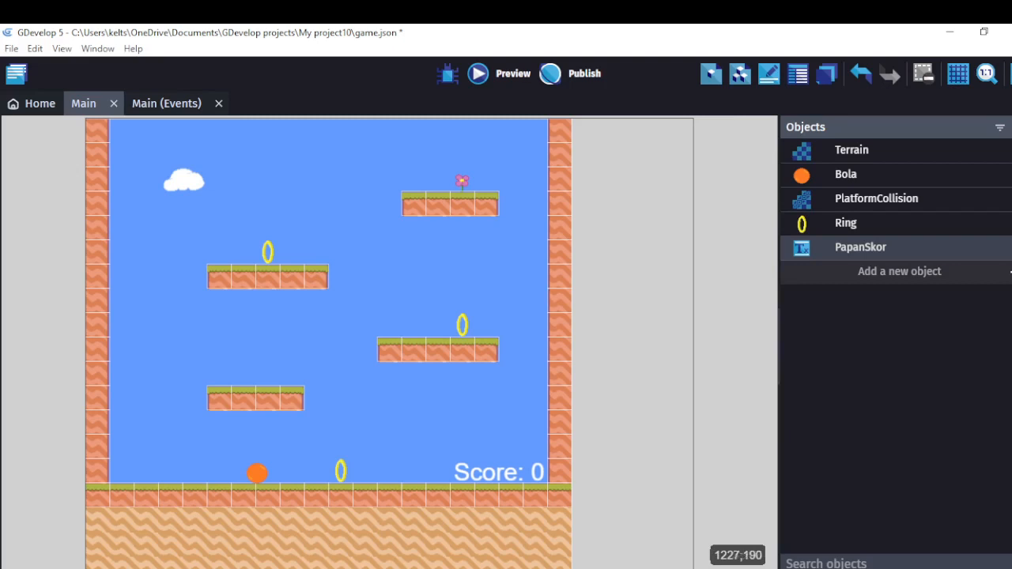
right_click(888, 239)
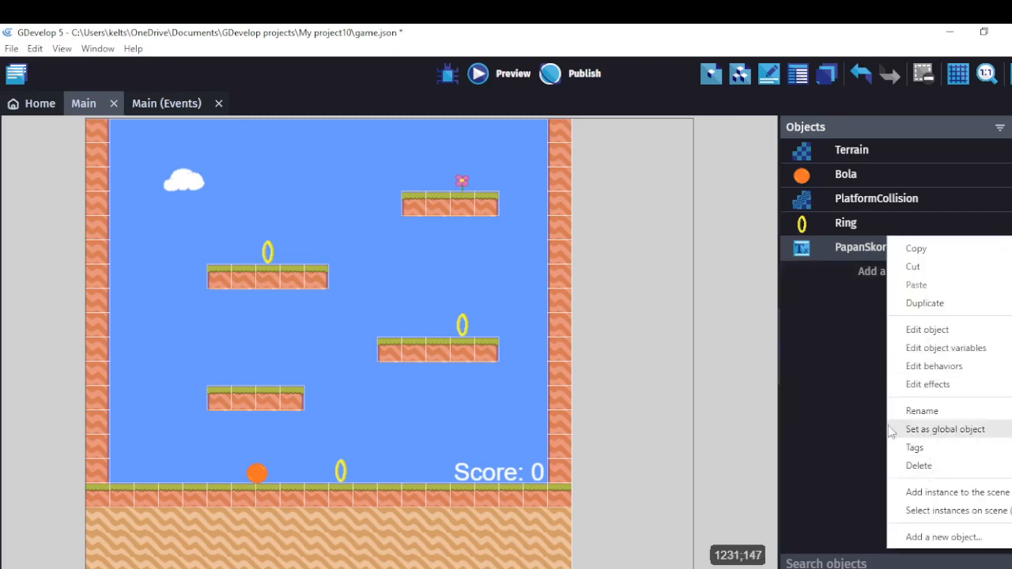
click(876, 351)
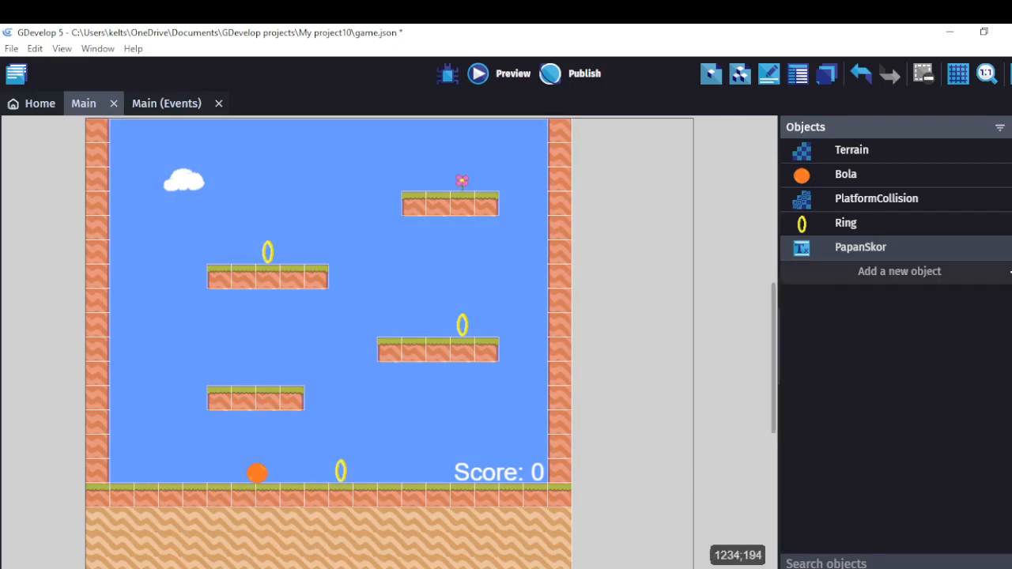
click(1009, 272)
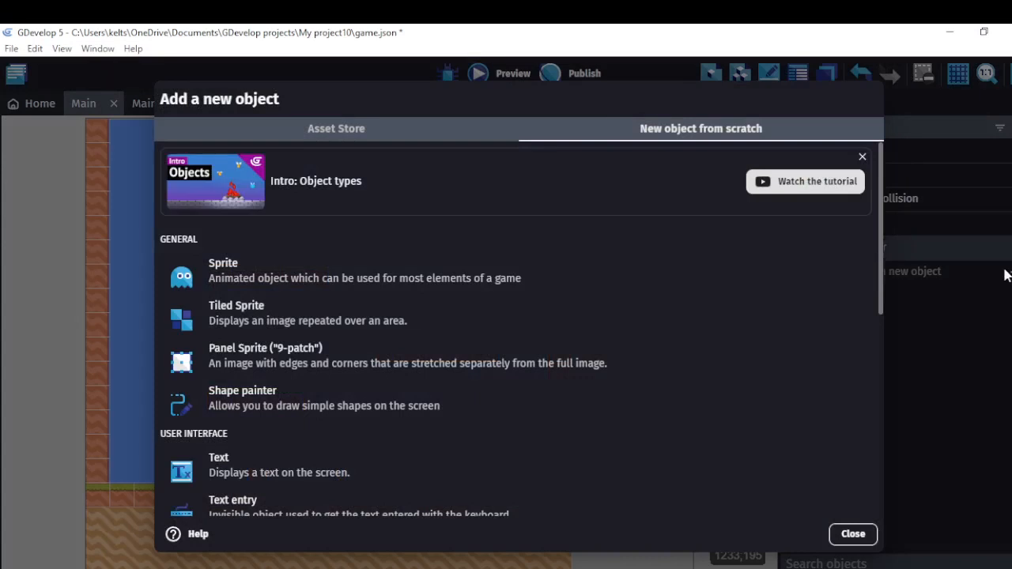
click(412, 273)
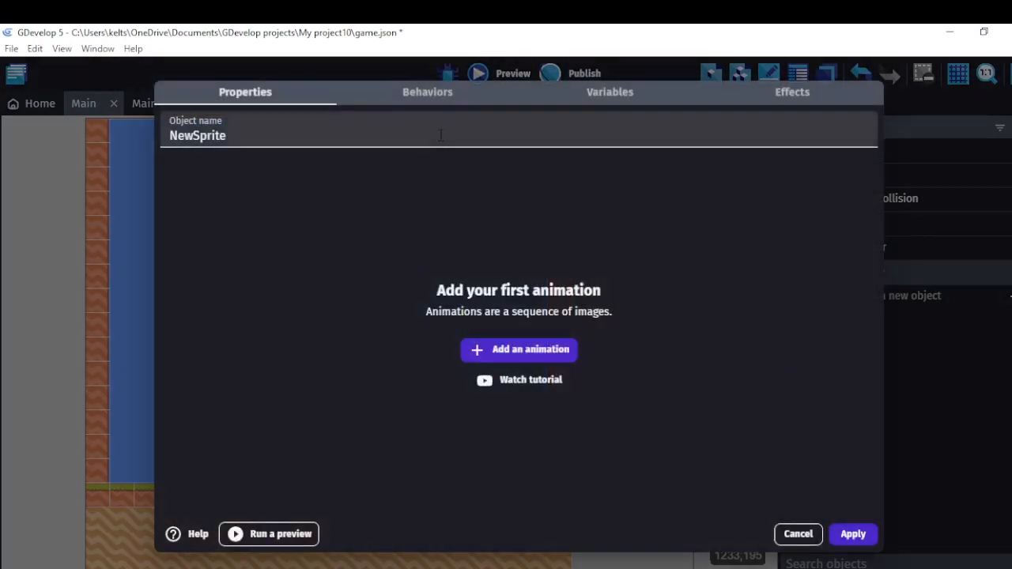
click(428, 141)
key(ctrl+a)
text(RingBack)
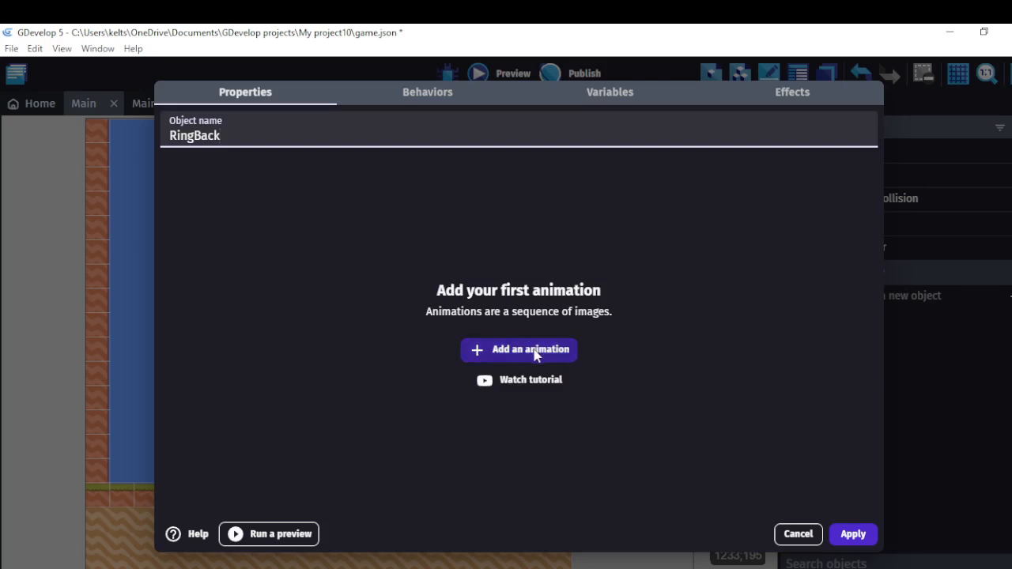
- Add an animation with the yellow ring image to RingBack, copying the file into the project folder, and apply
click(532, 351)
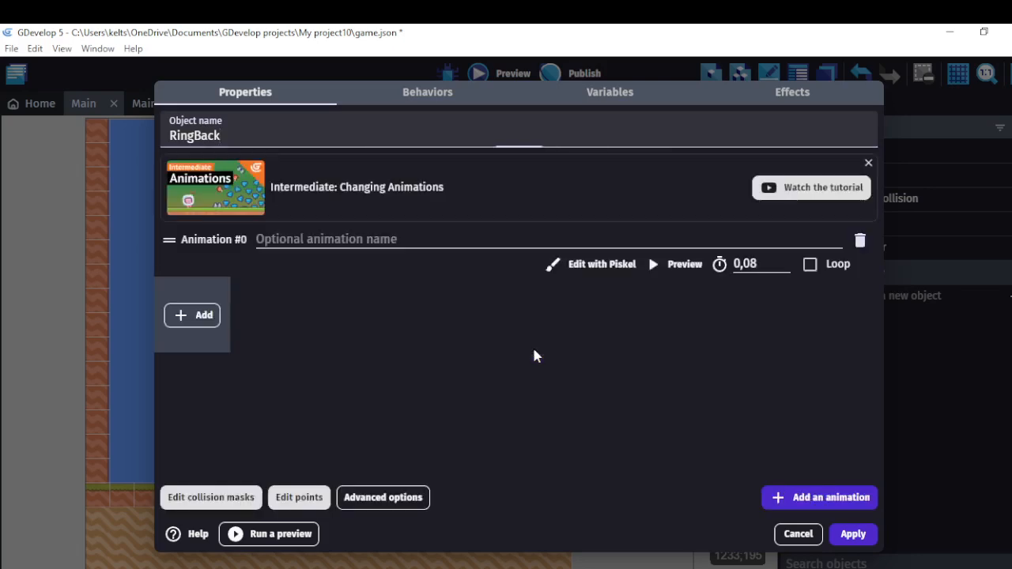
click(192, 323)
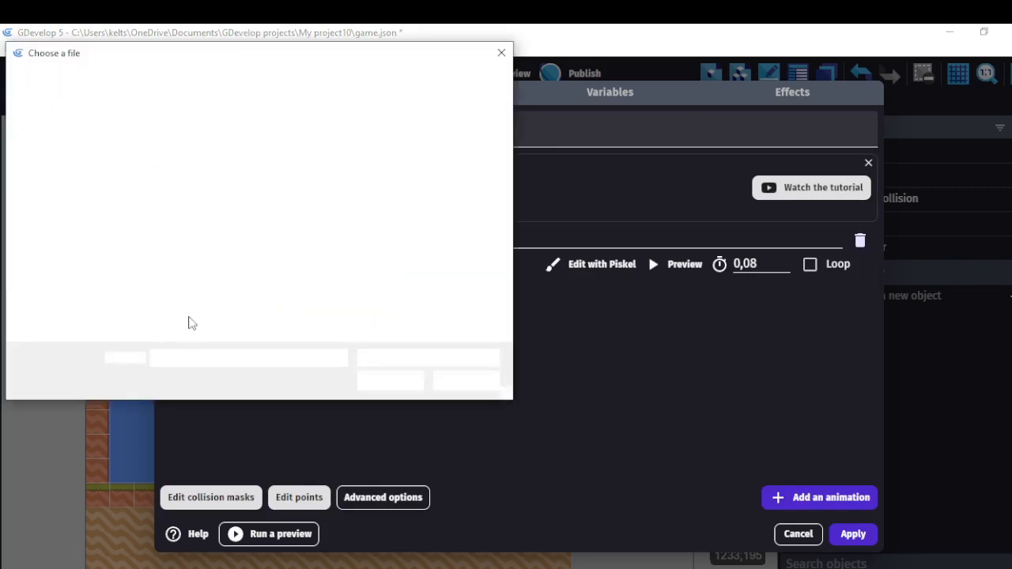
double_click(188, 281)
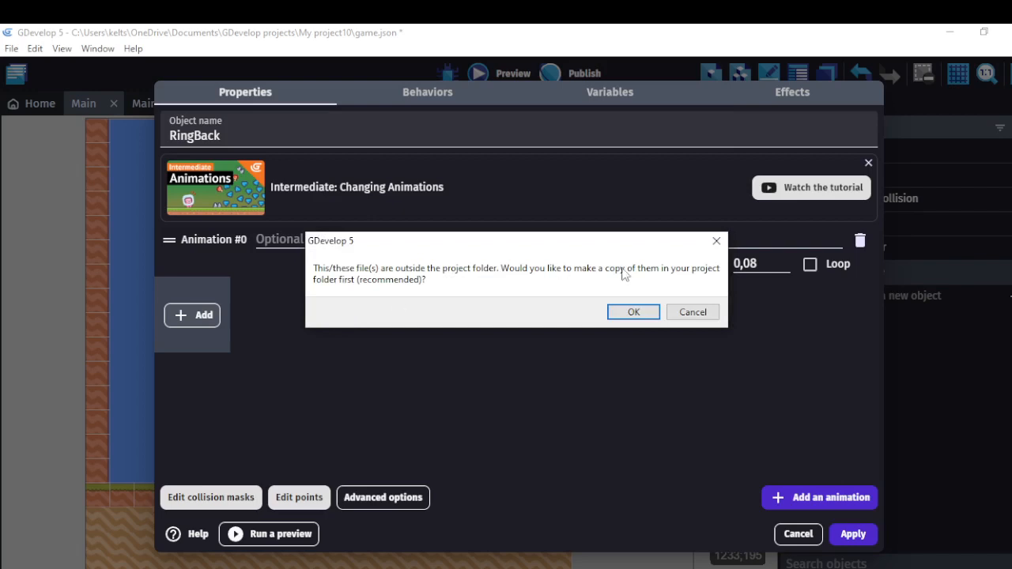
click(633, 311)
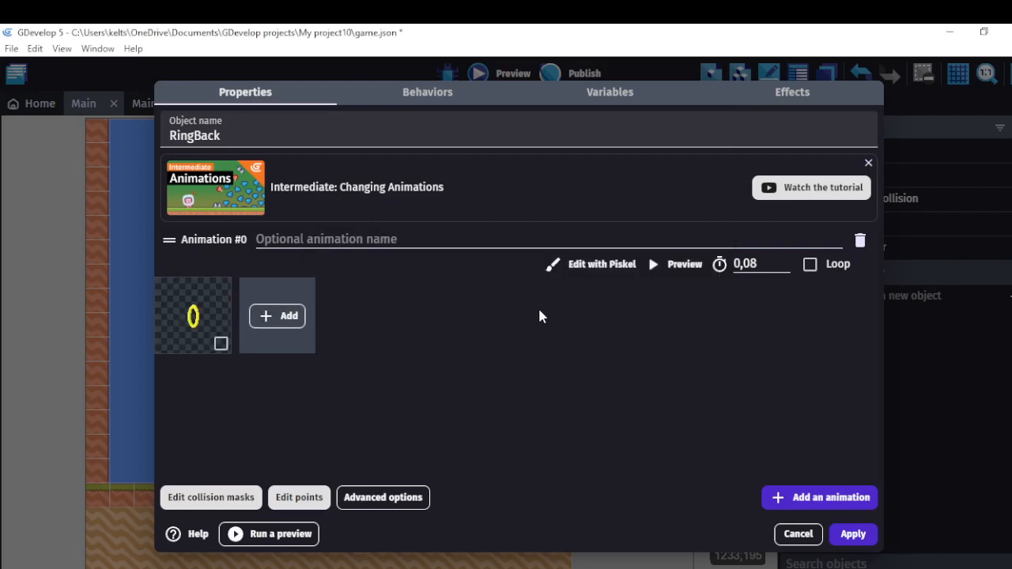
click(858, 538)
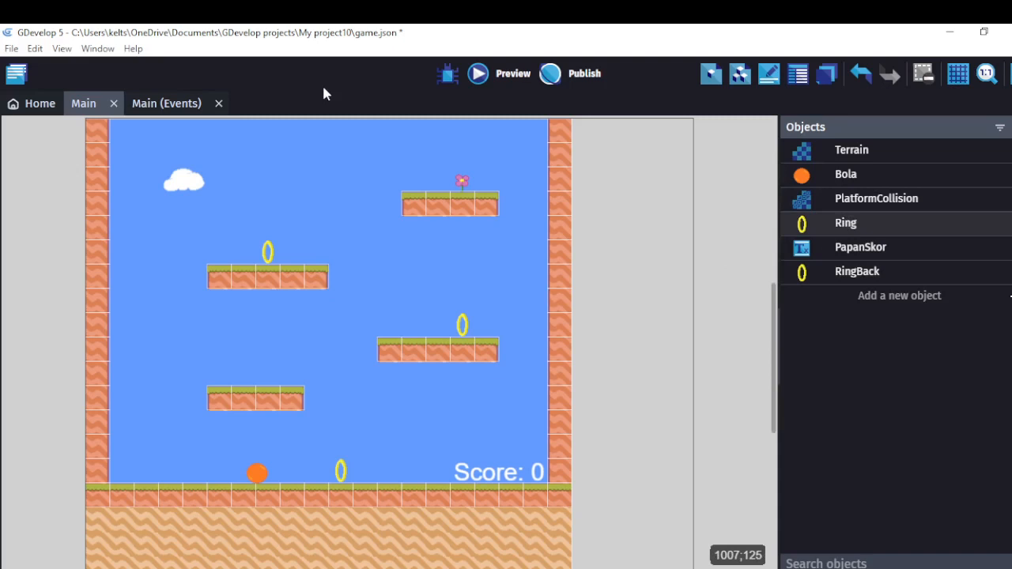
- Remove the Delete Ring action from the event for Bola colliding with Ring
click(174, 105)
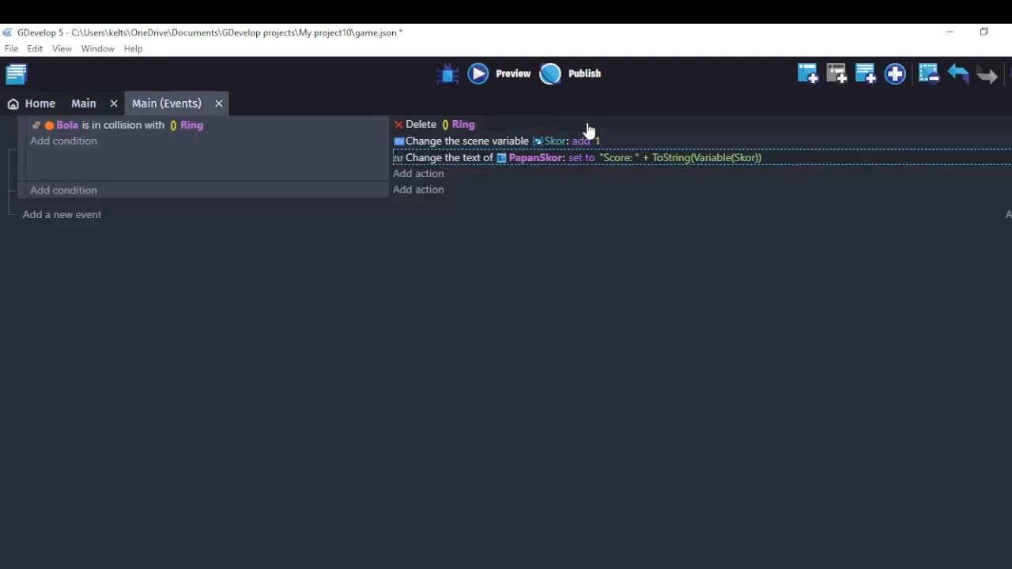
double_click(408, 123)
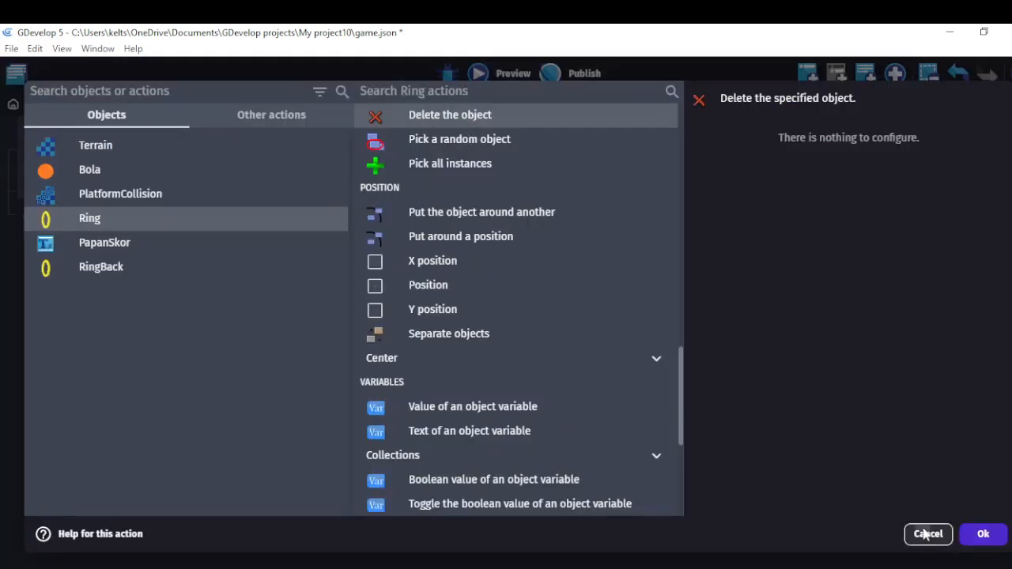
click(926, 534)
right_click(642, 128)
click(680, 202)
- Preview the Main scene, move and jump the ball through the ground ring to test the score, and close the preview
click(83, 103)
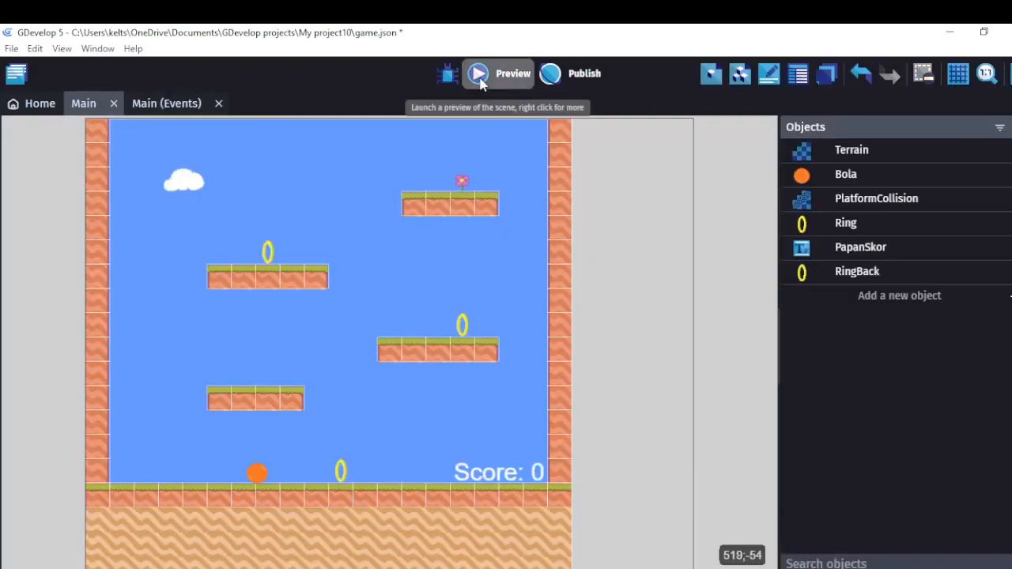
click(478, 75)
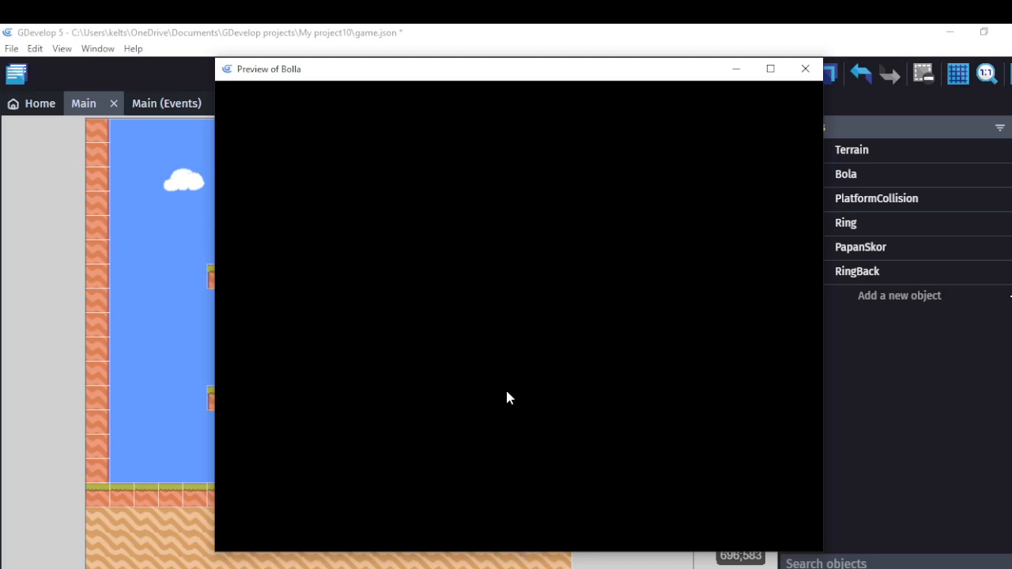
key(Right)
key(Right)
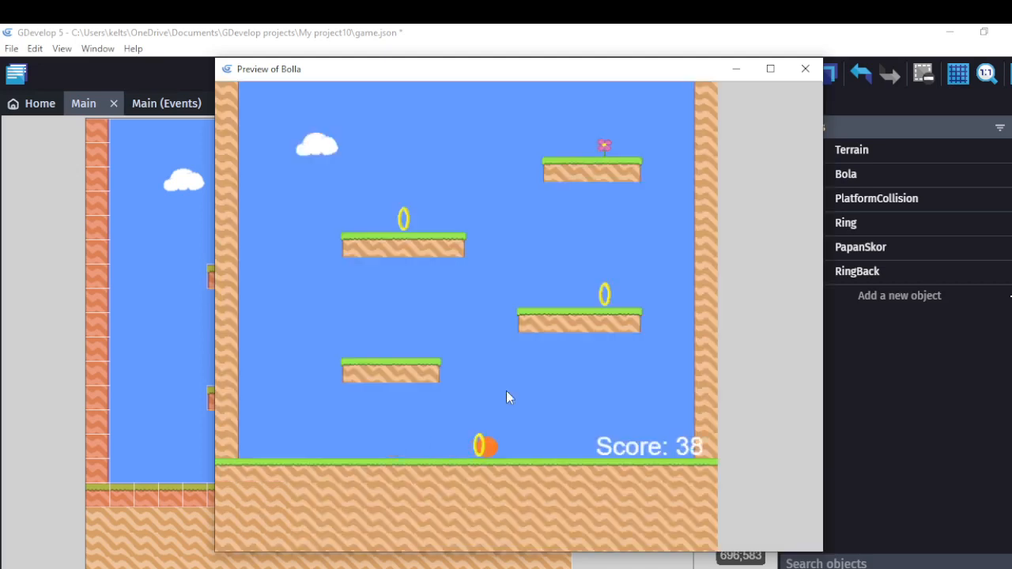
key(Left)
key(Right)
key(Right)
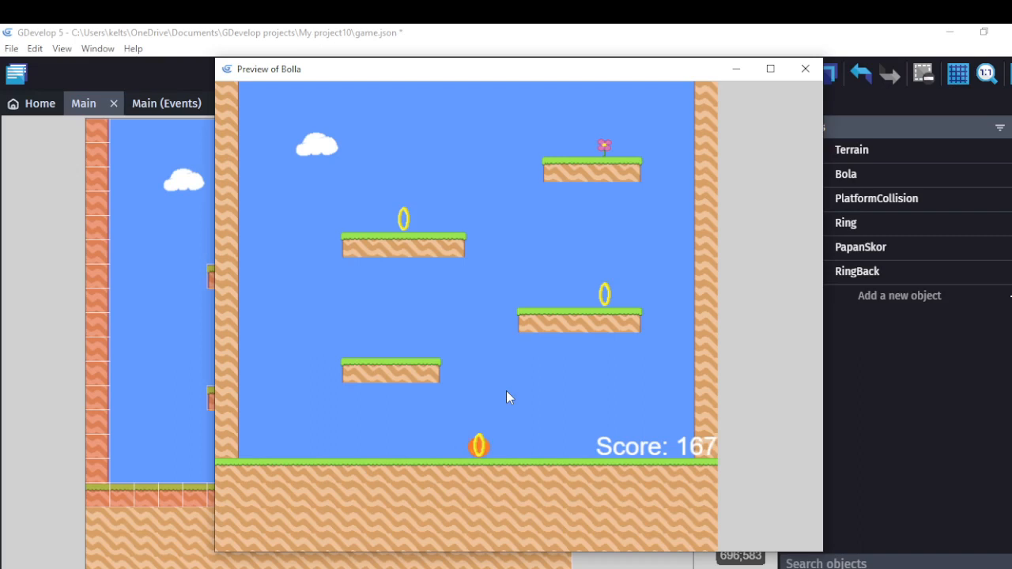
key(space)
key(Left)
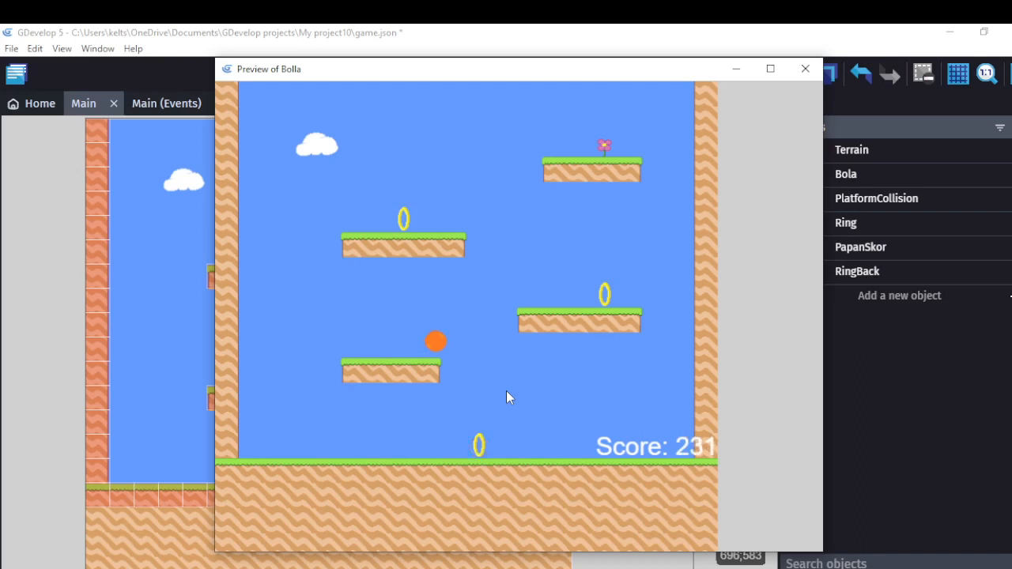
key(Right)
key(Right)
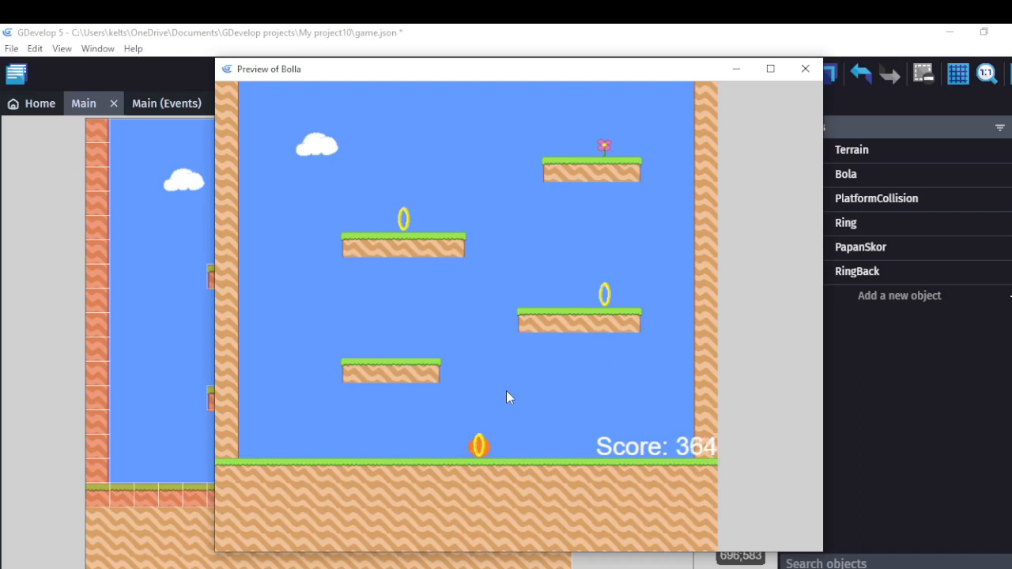
click(804, 69)
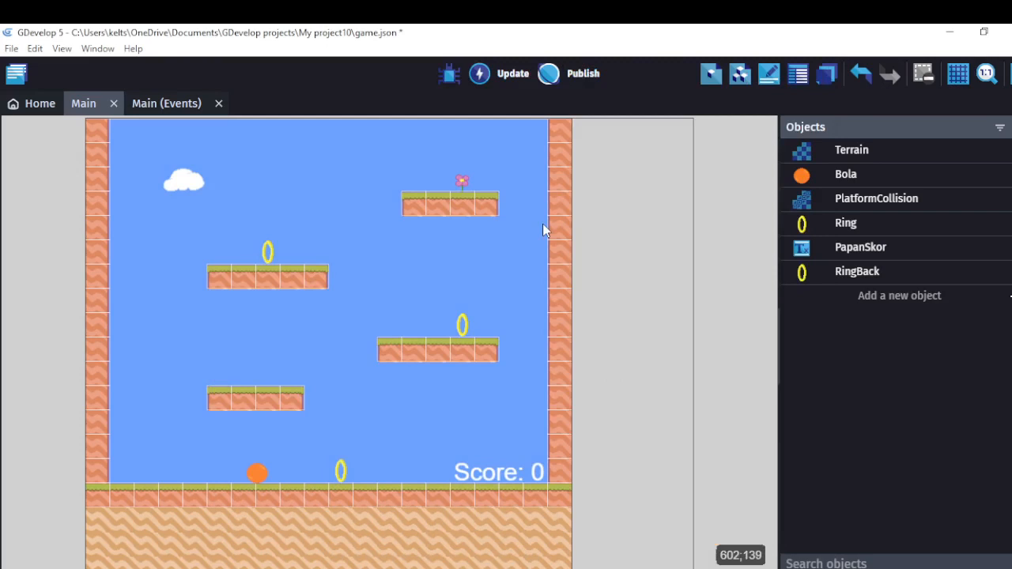
- Rename the Ring object in the Main scene to RingFront
right_click(1010, 295)
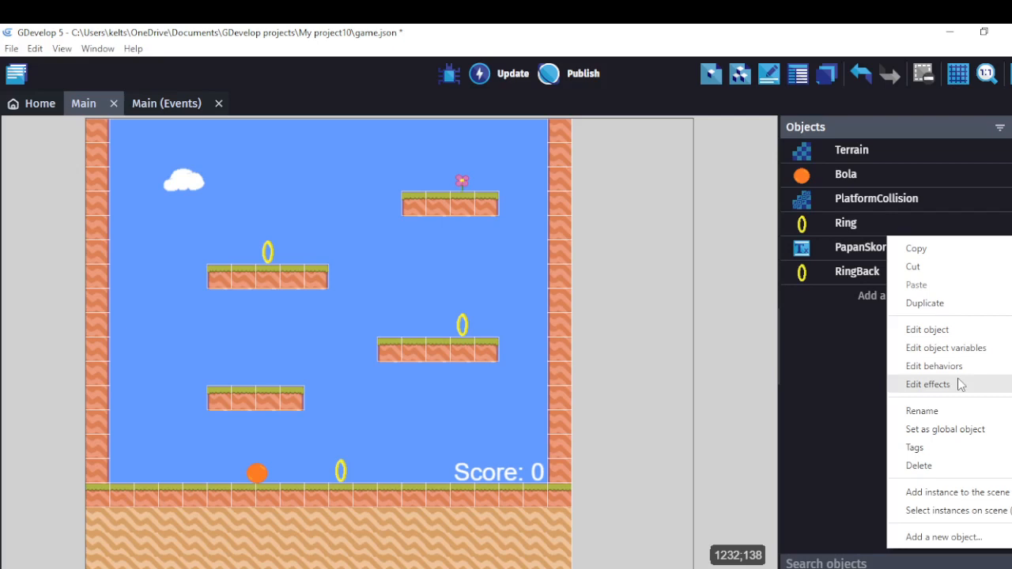
click(921, 410)
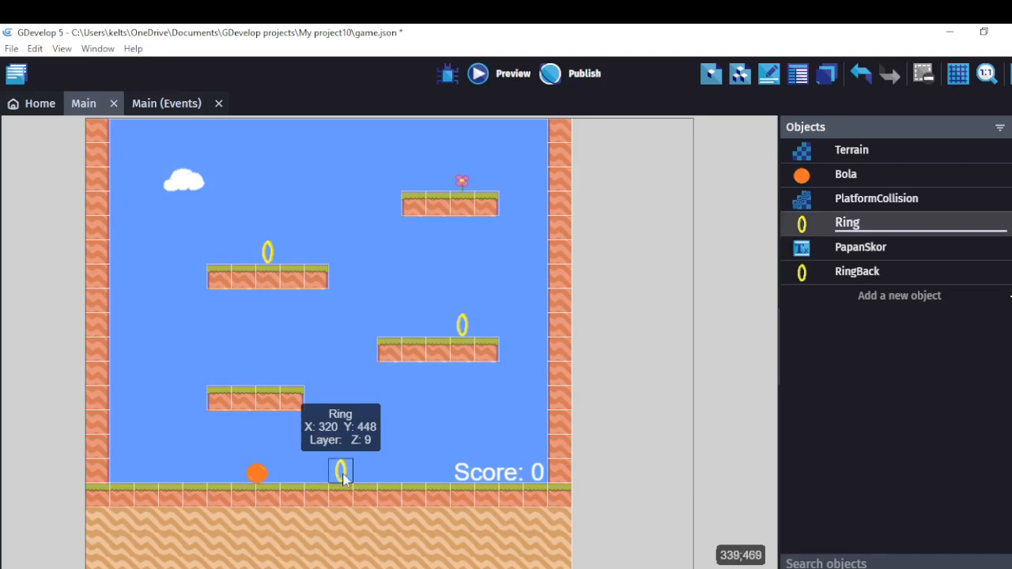
text(Front)
key(Return)
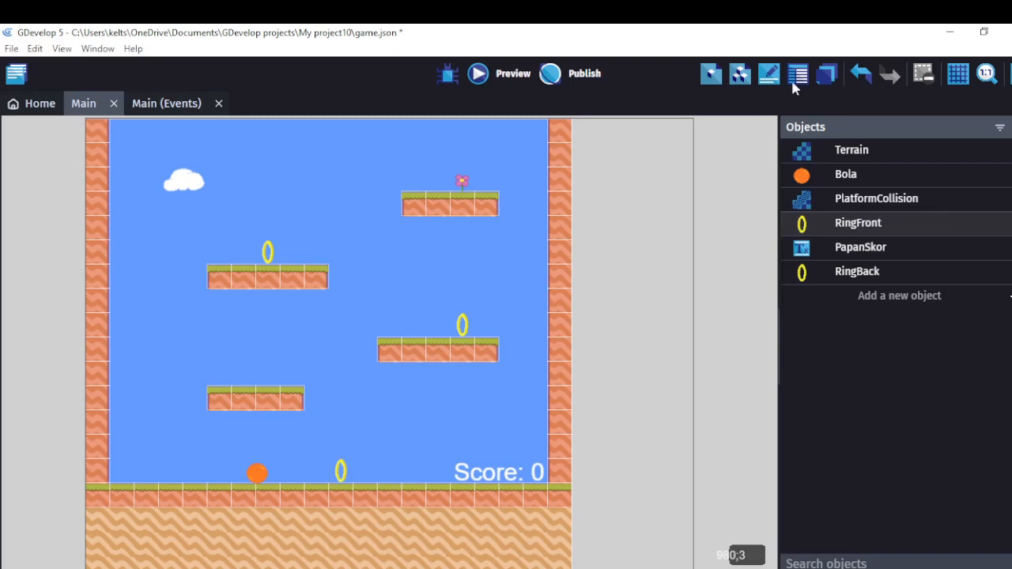
- Create a new object group containing RingFront and RingBack
click(741, 75)
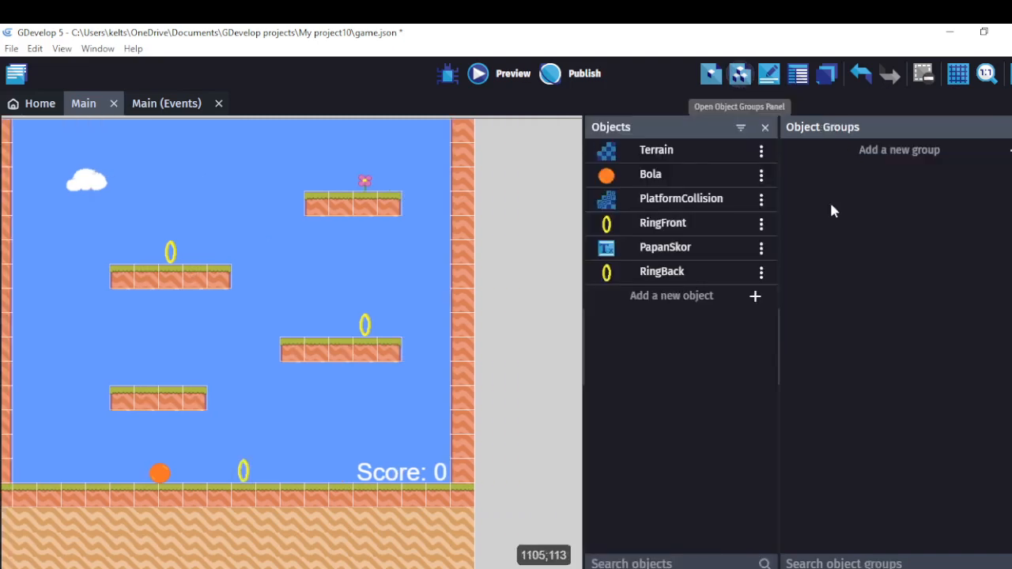
click(921, 150)
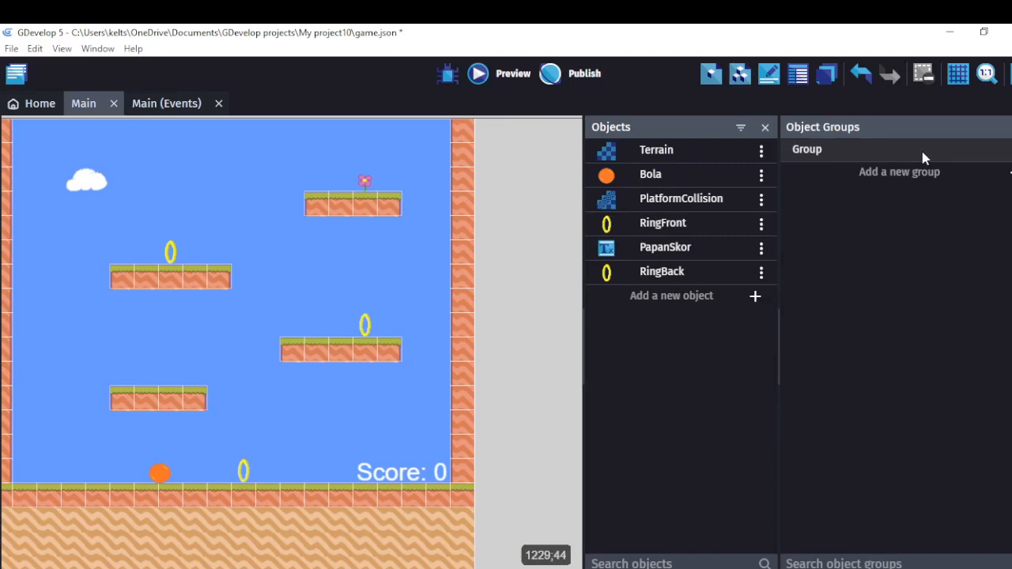
click(1011, 150)
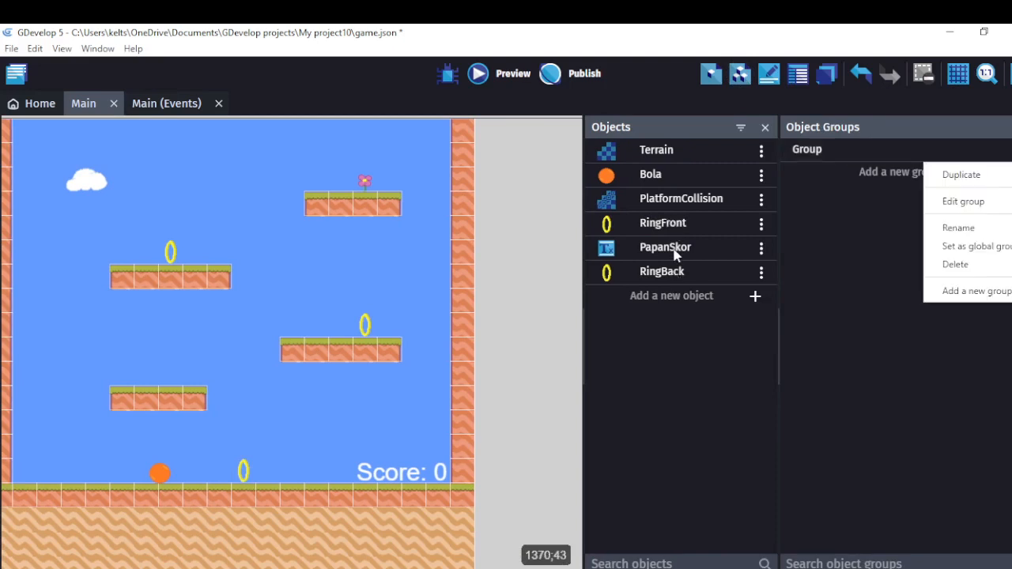
click(976, 202)
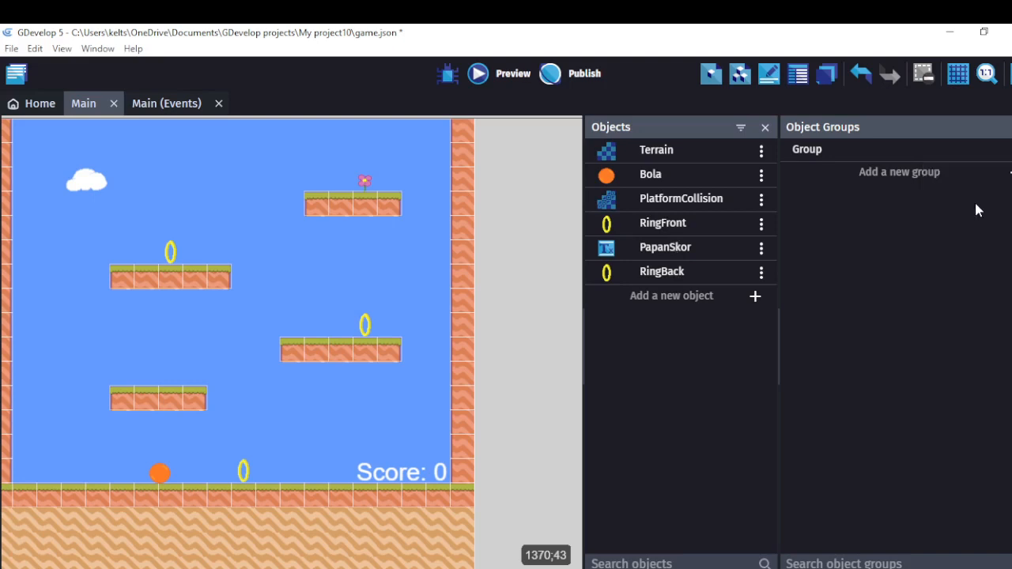
click(688, 340)
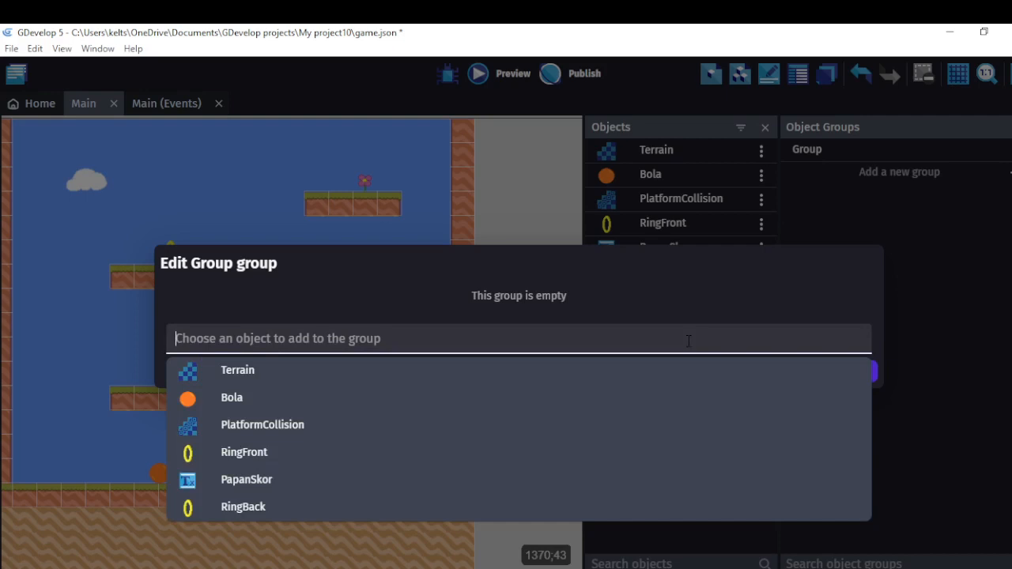
text(Ri)
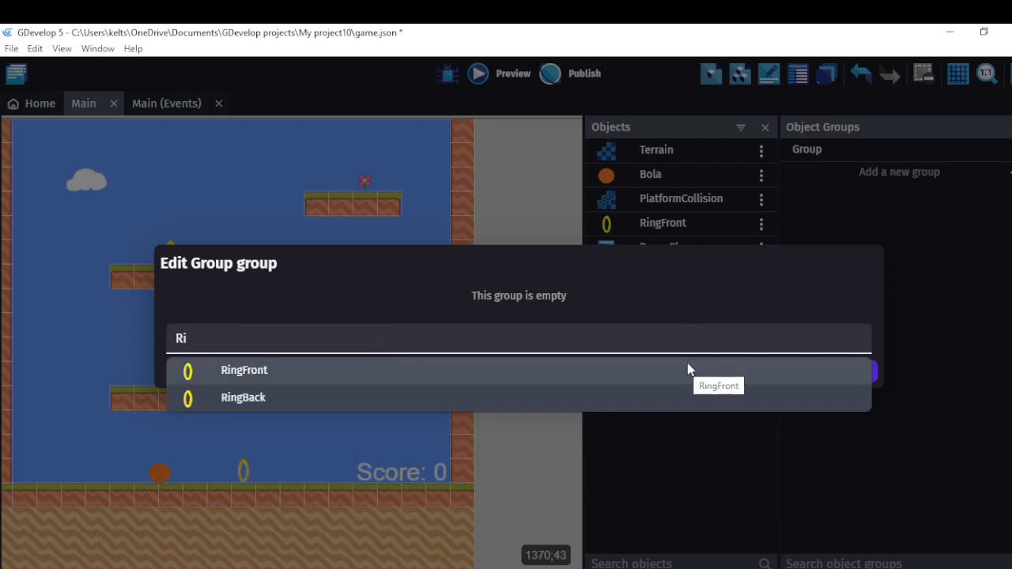
click(694, 372)
text(Ring)
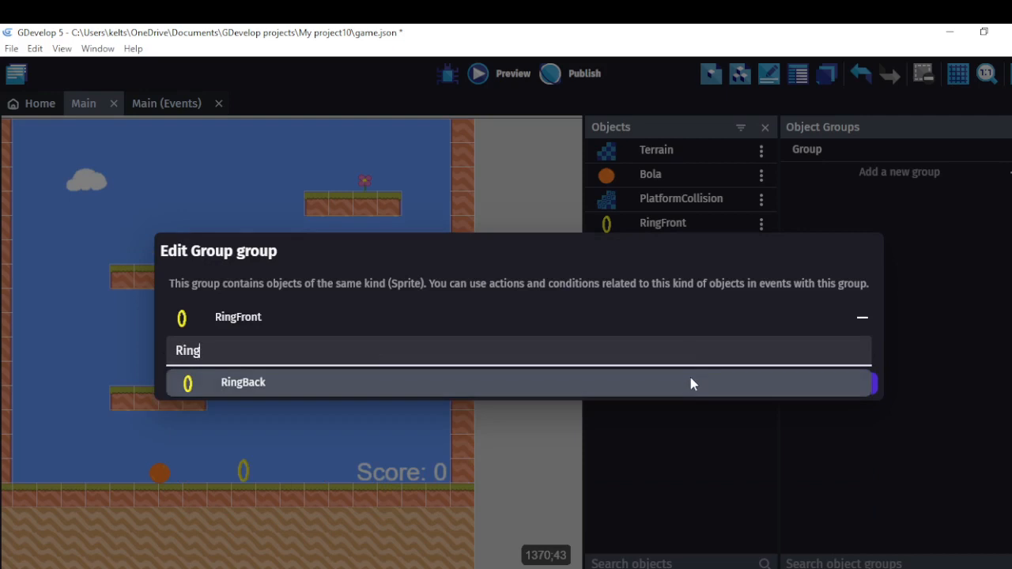
click(690, 379)
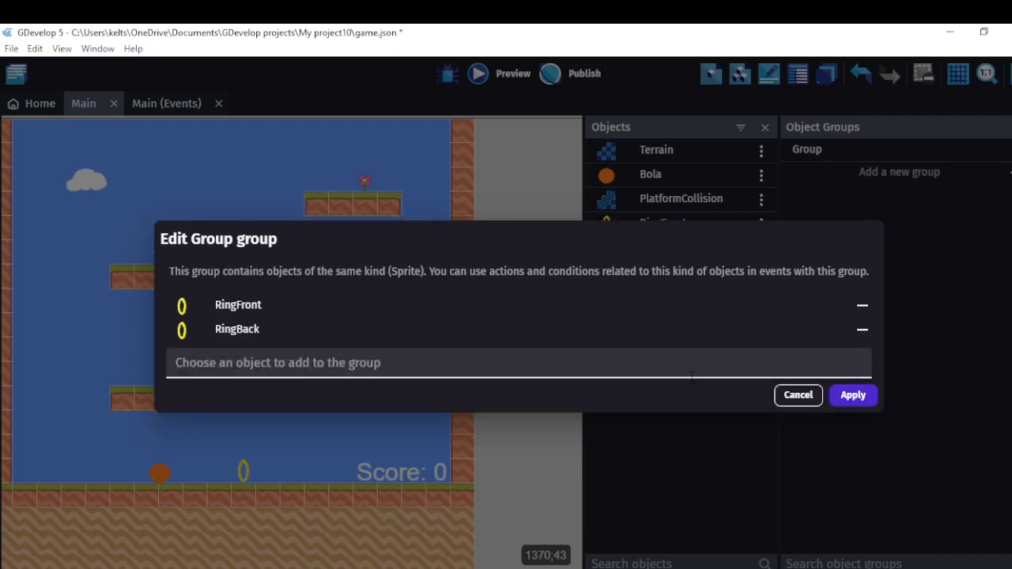
click(853, 394)
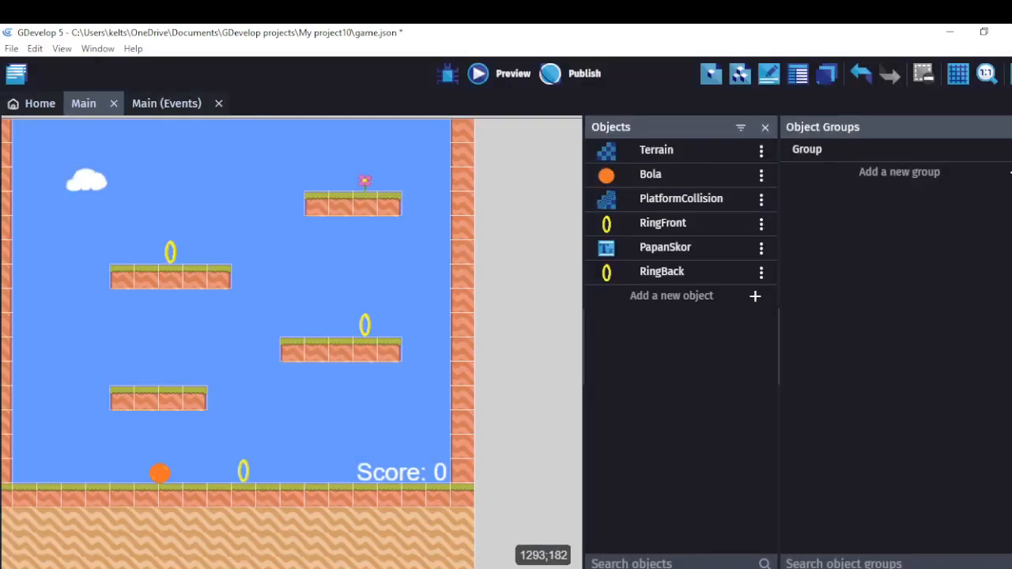
- Rename the new object group to Ring and close the object groups list
click(1011, 149)
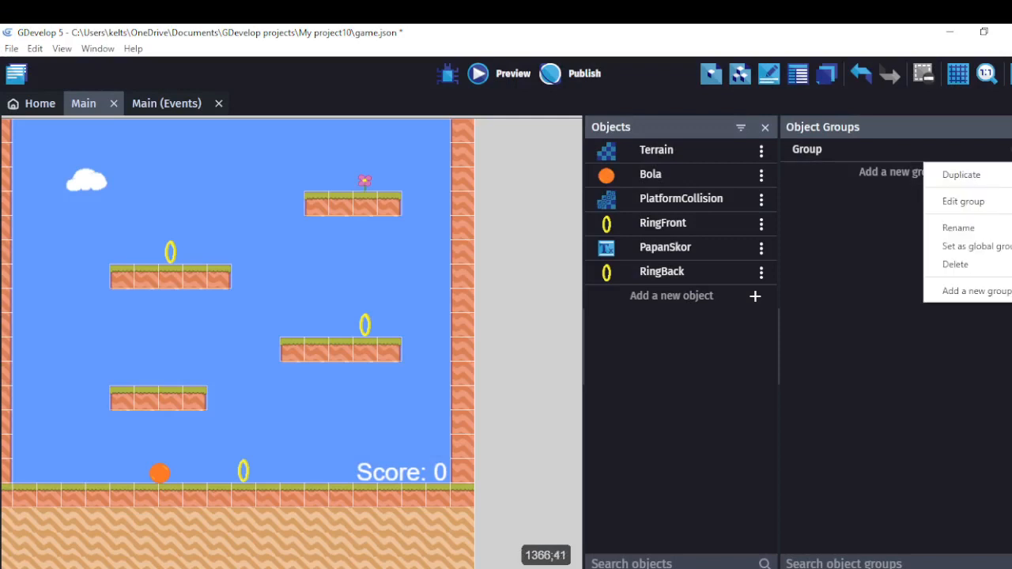
click(975, 234)
text(Ring)
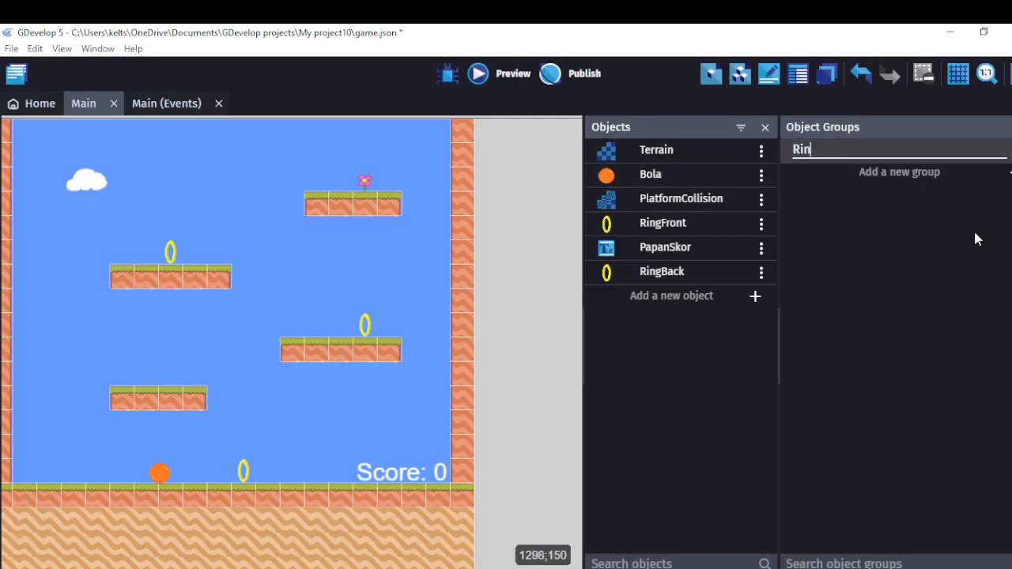
key(Return)
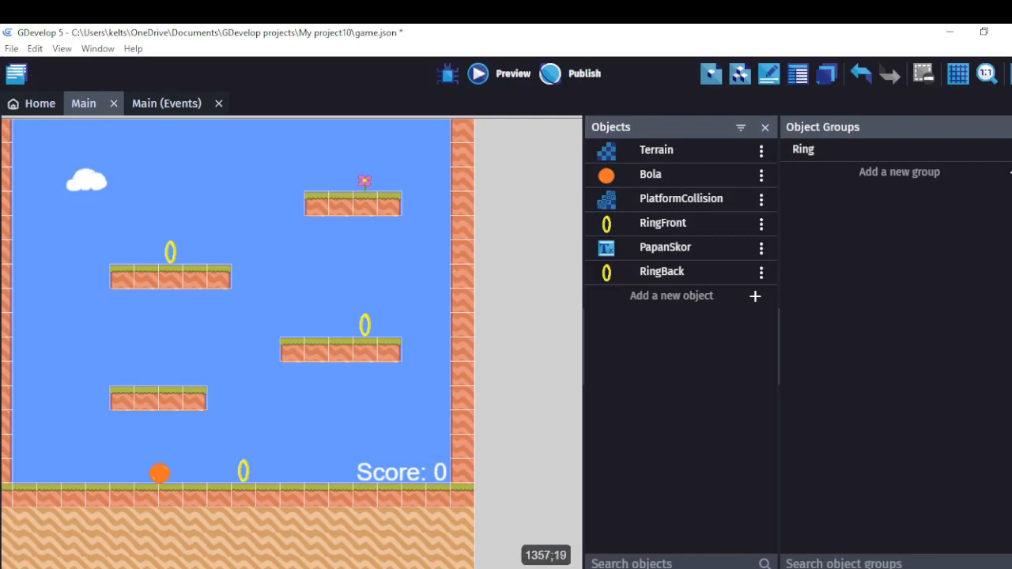
click(1010, 128)
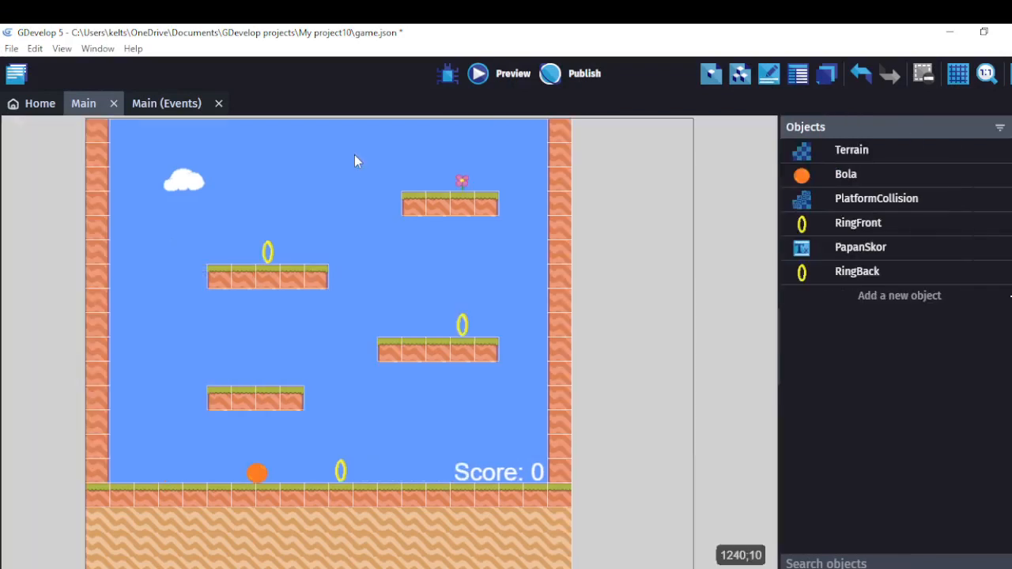
click(165, 103)
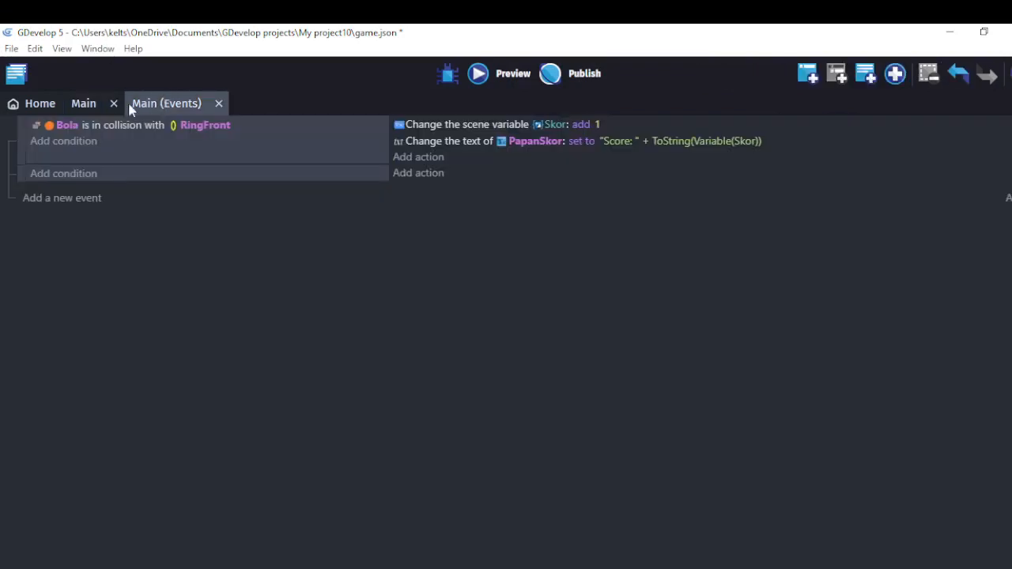
click(87, 104)
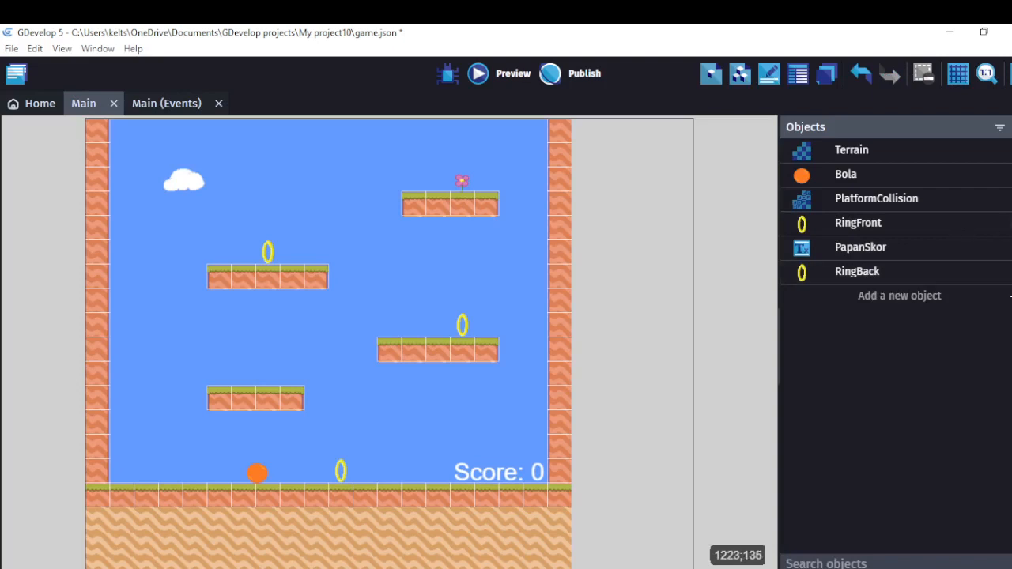
- Add a second animation to the RingFront object using ring-grey.png, copying the image into the project folder
right_click(909, 237)
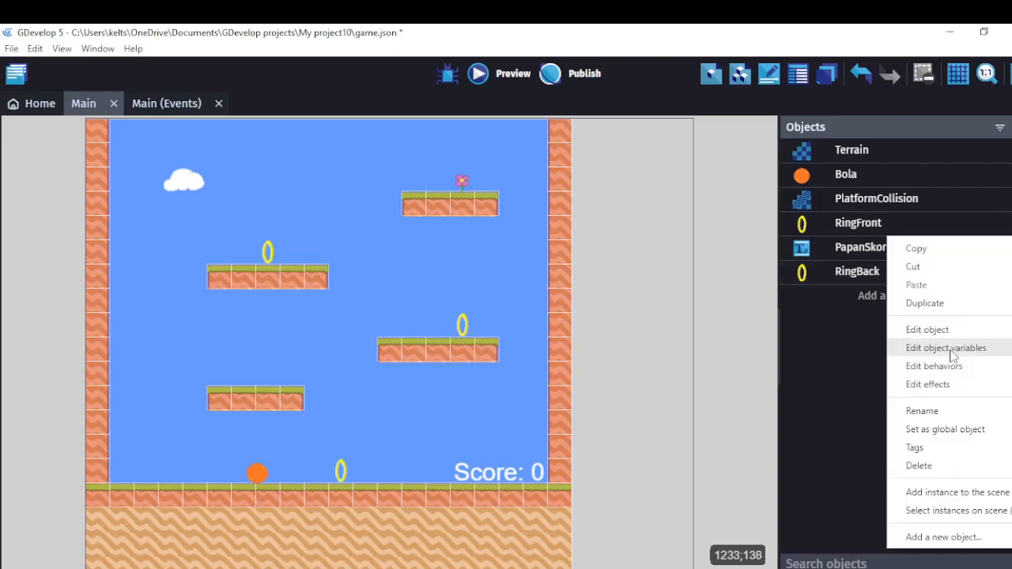
click(949, 330)
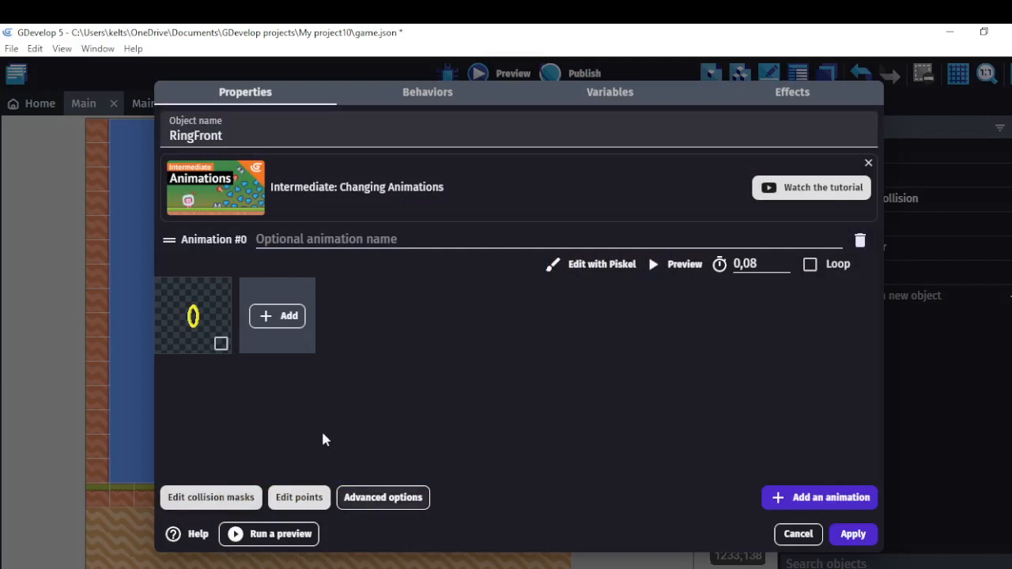
click(811, 499)
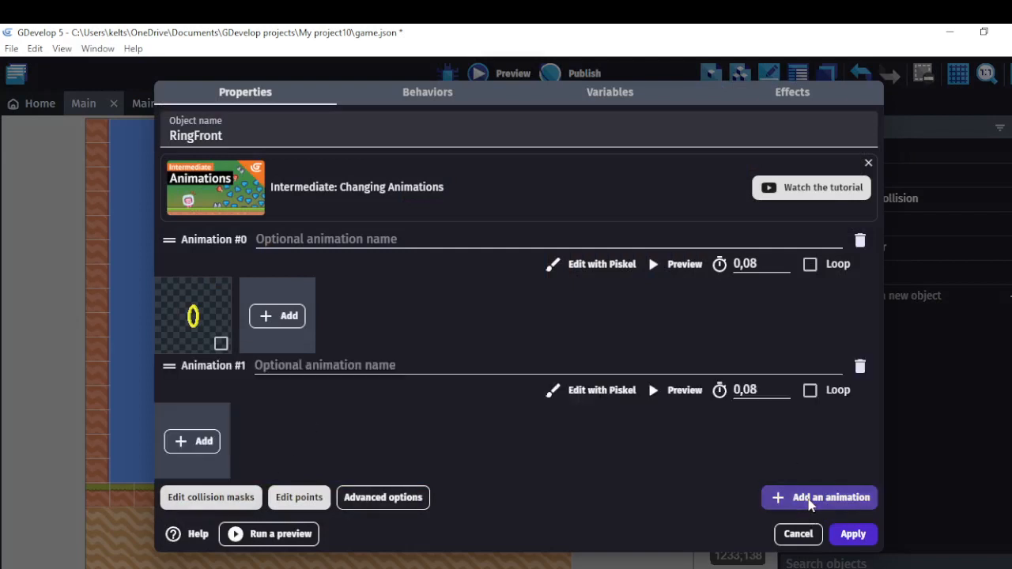
click(203, 447)
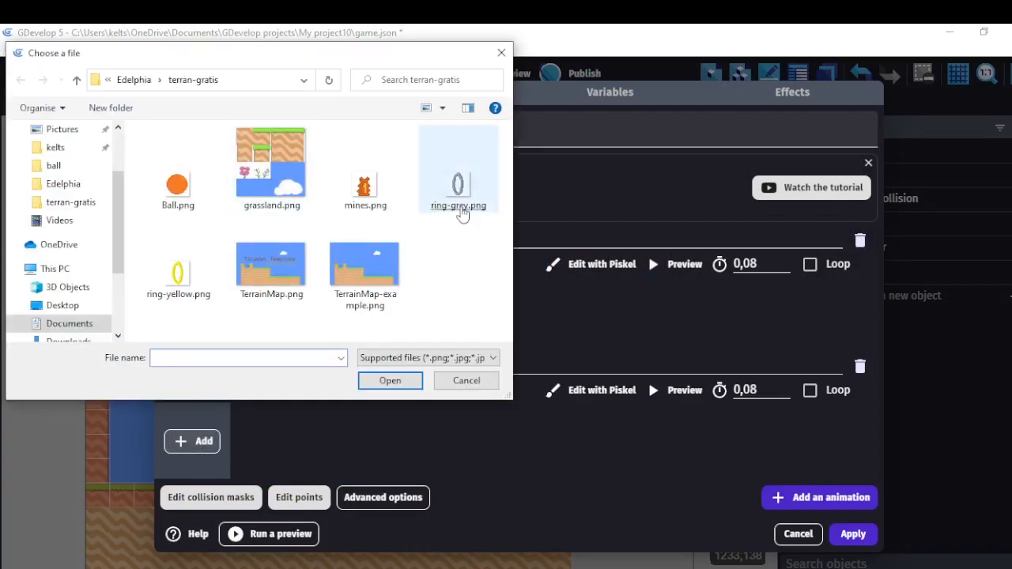
click(463, 214)
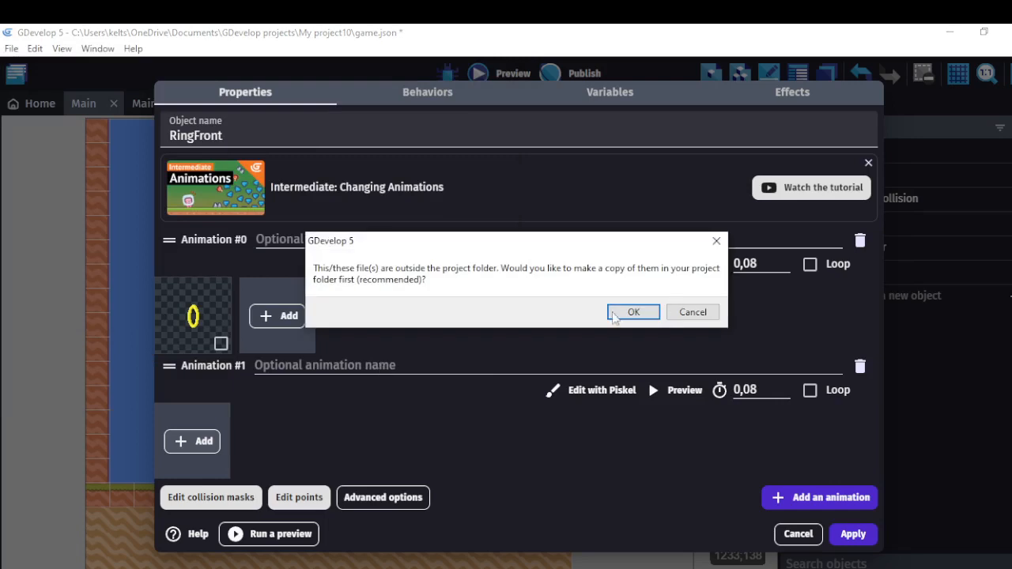
click(611, 313)
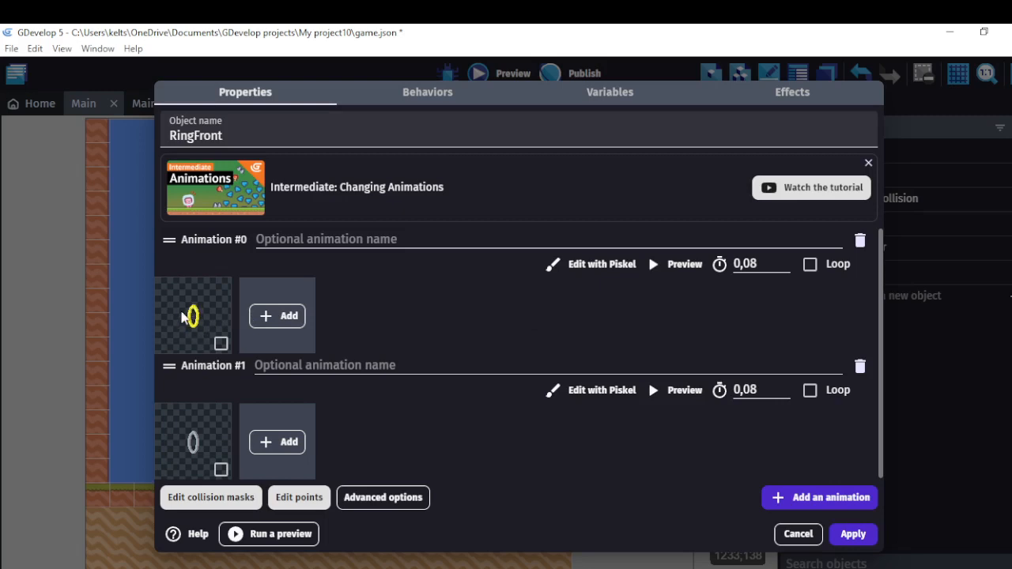
- Open the yellow ring image of RingFront's first animation in Piskel with the eraser active
click(551, 264)
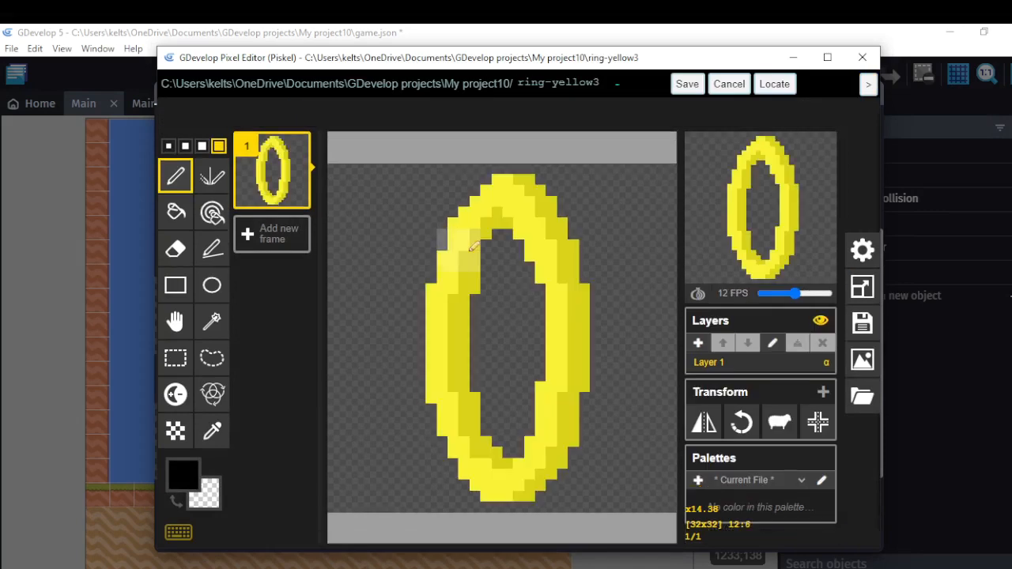
click(180, 253)
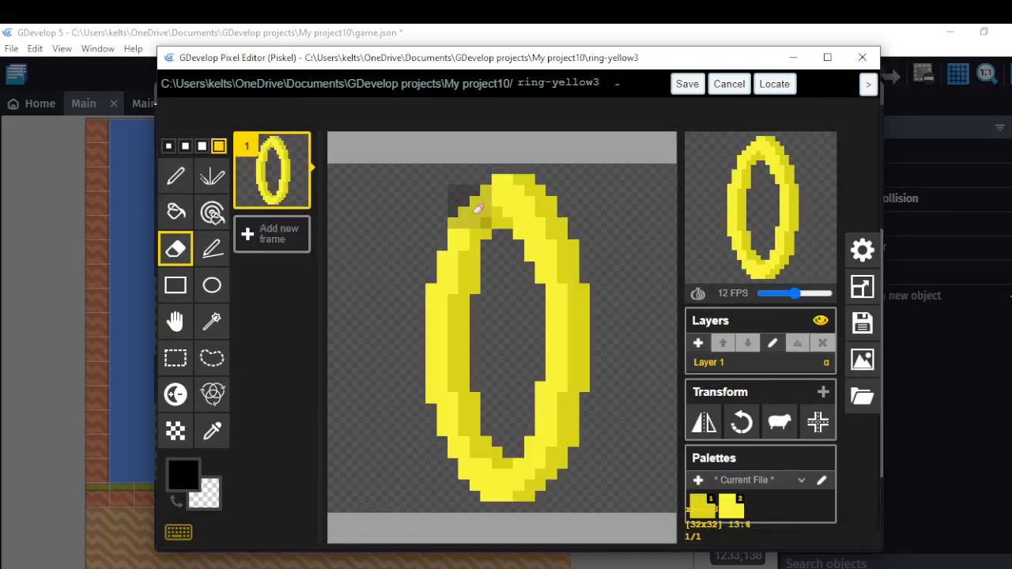
mouse_move(478, 208)
mouse_down()
mouse_move(474, 481)
mouse_move(445, 434)
mouse_move(448, 257)
mouse_up()
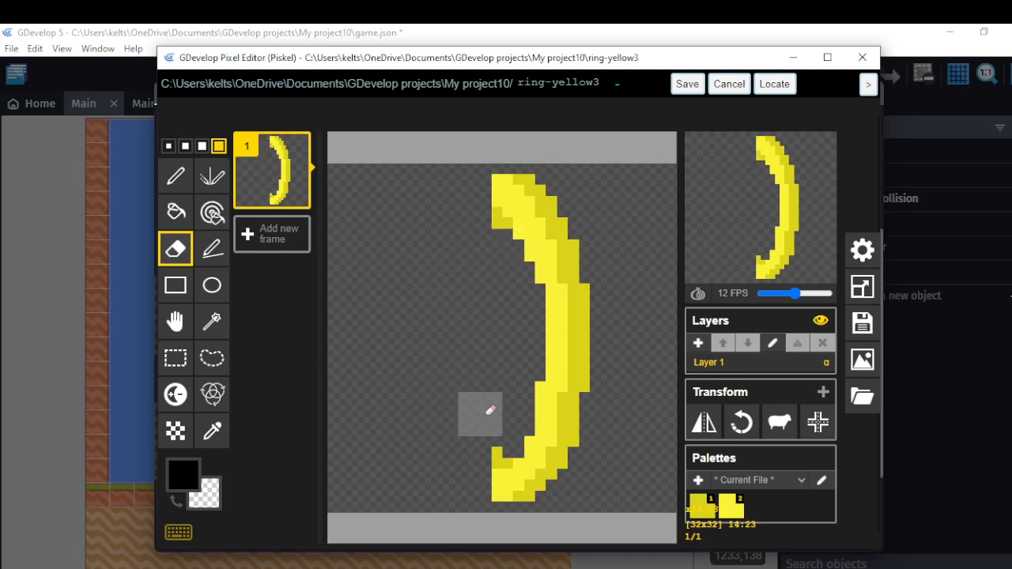
key(ctrl+z)
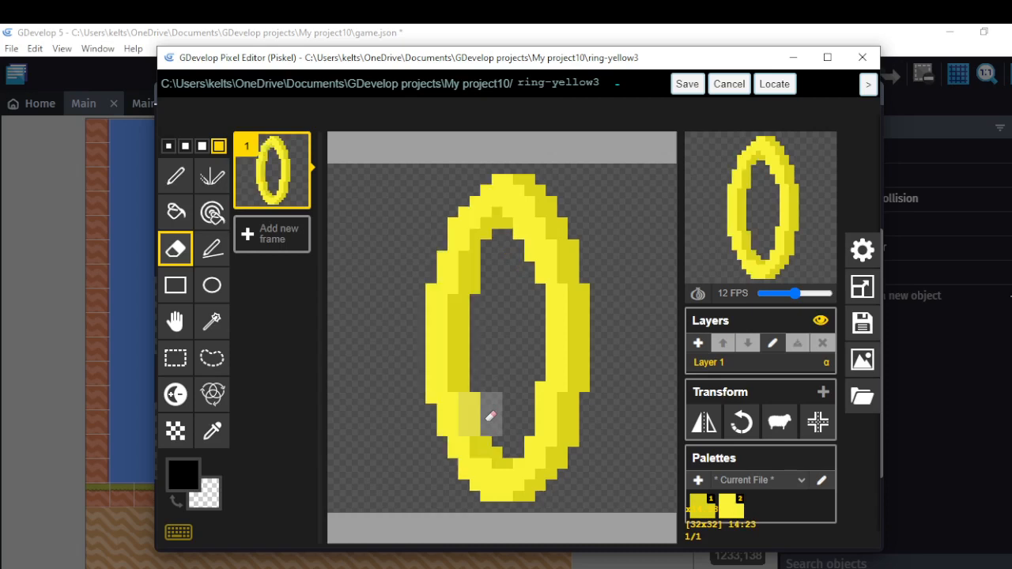
mouse_move(485, 470)
mouse_down()
mouse_move(481, 250)
mouse_move(486, 186)
mouse_move(501, 192)
mouse_move(445, 279)
mouse_up()
key(ctrl+z)
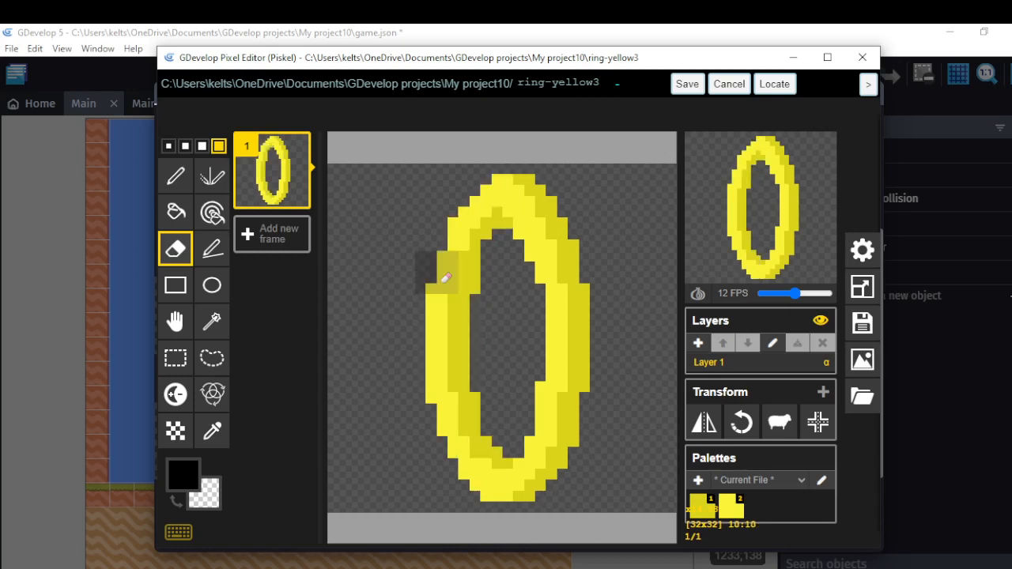
- Erase the left half of the yellow ring, keeping only its right arc
mouse_move(501, 479)
mouse_down()
mouse_move(468, 460)
mouse_move(450, 414)
mouse_move(470, 370)
mouse_move(447, 339)
mouse_move(479, 298)
mouse_move(459, 273)
mouse_move(467, 263)
mouse_move(453, 220)
mouse_move(474, 237)
mouse_move(463, 210)
mouse_move(475, 228)
mouse_up()
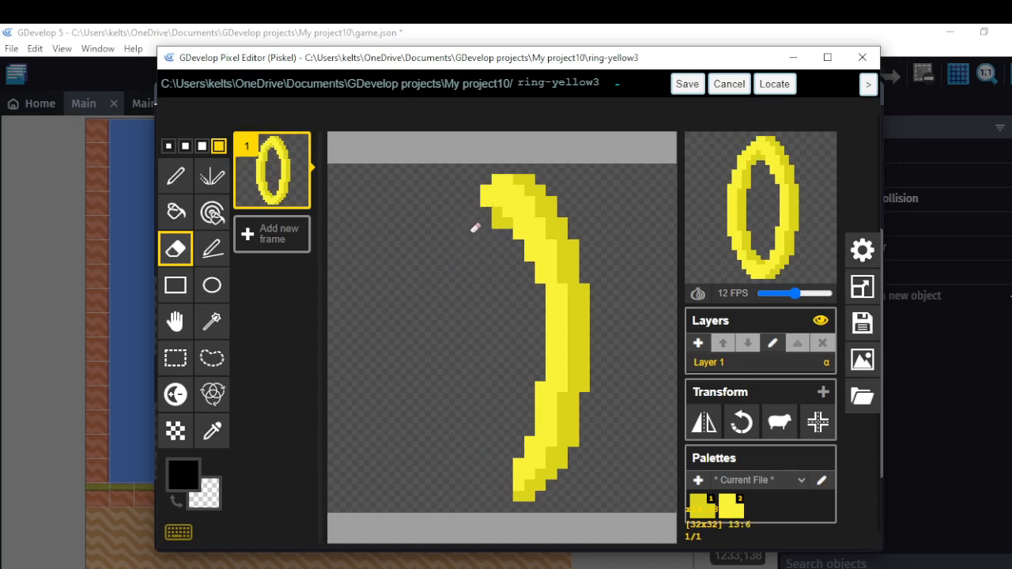
click(495, 238)
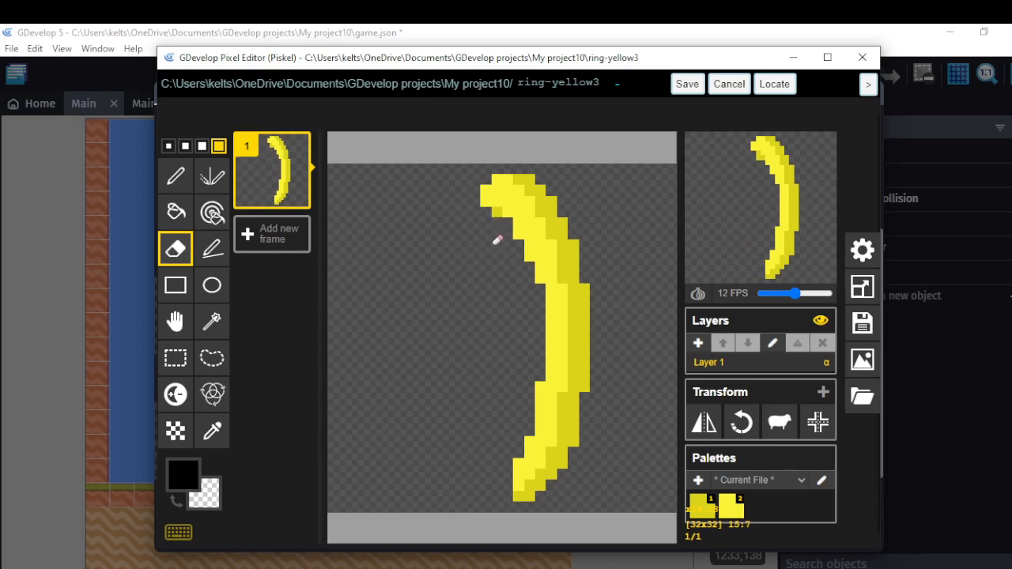
click(490, 208)
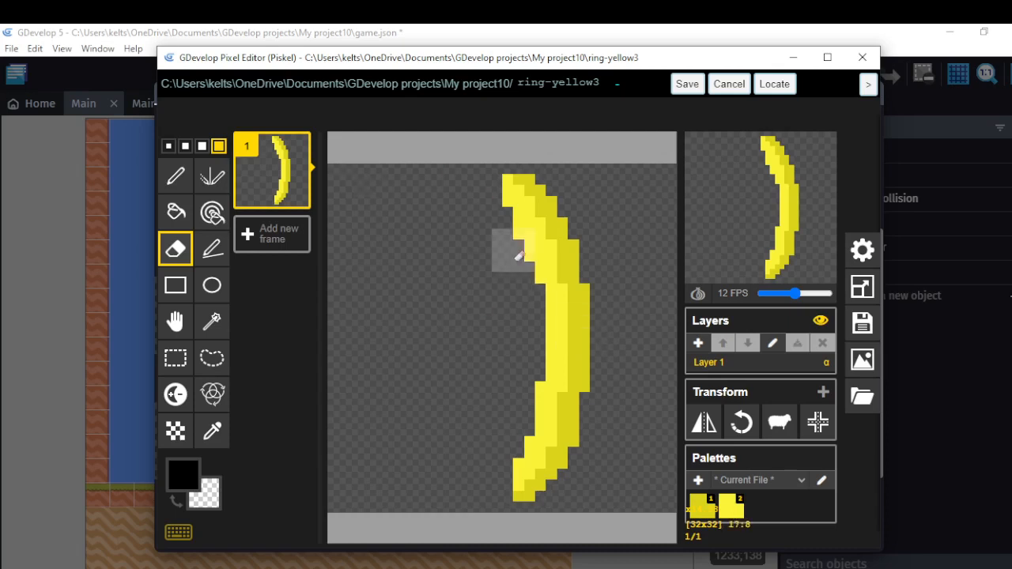
key(ctrl+z)
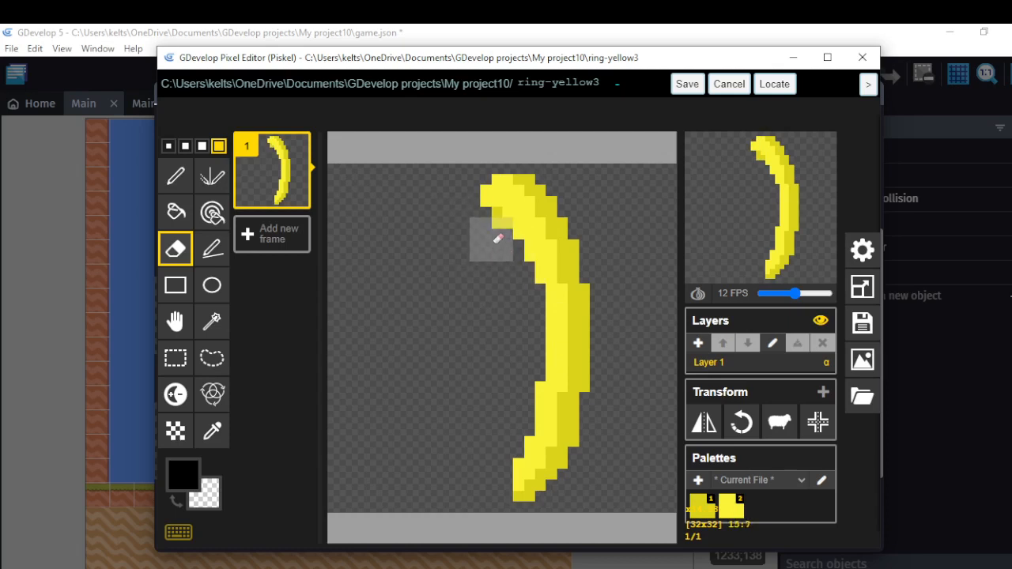
click(494, 243)
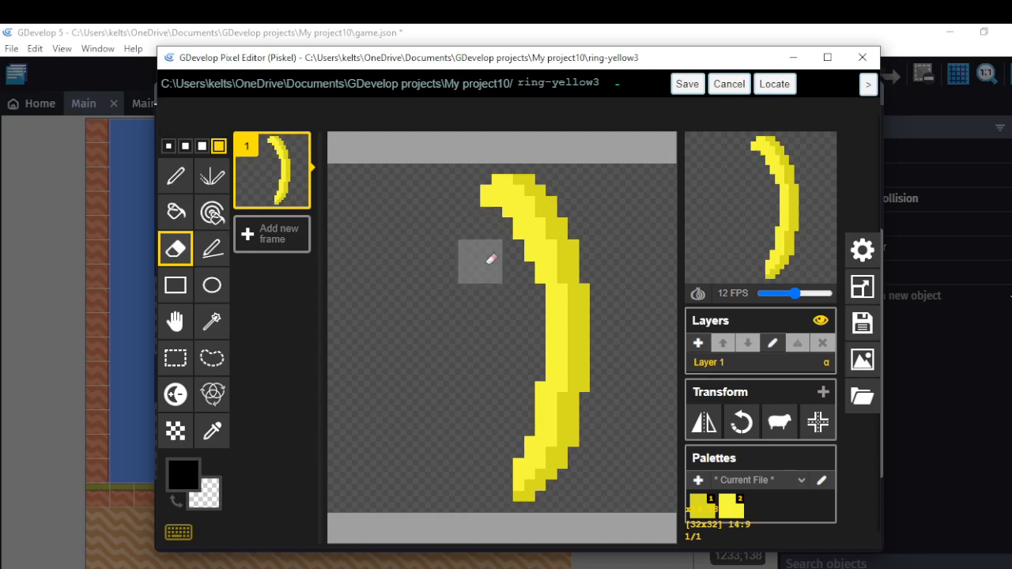
key(ctrl+z)
key(ctrl+z)
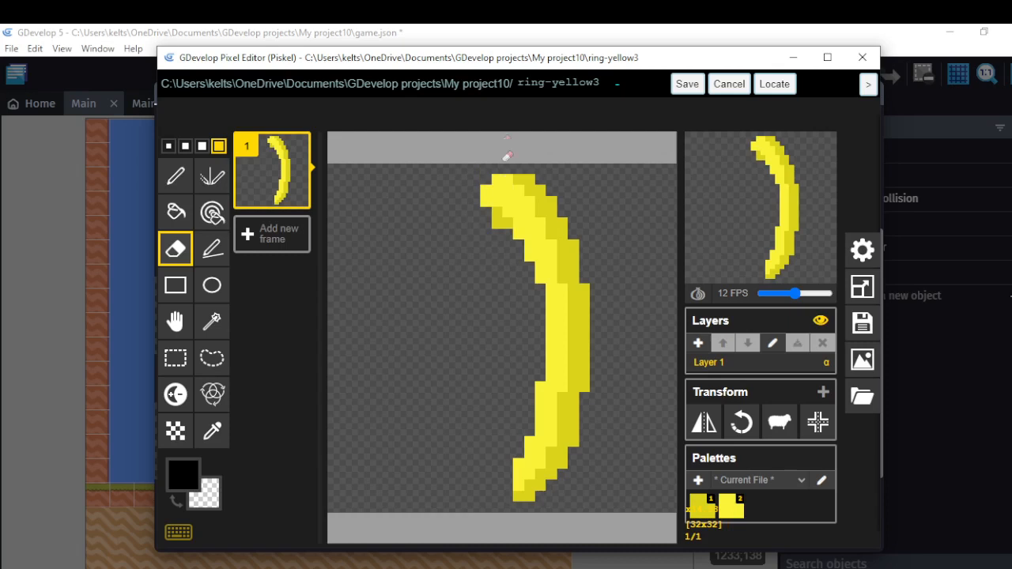
click(504, 214)
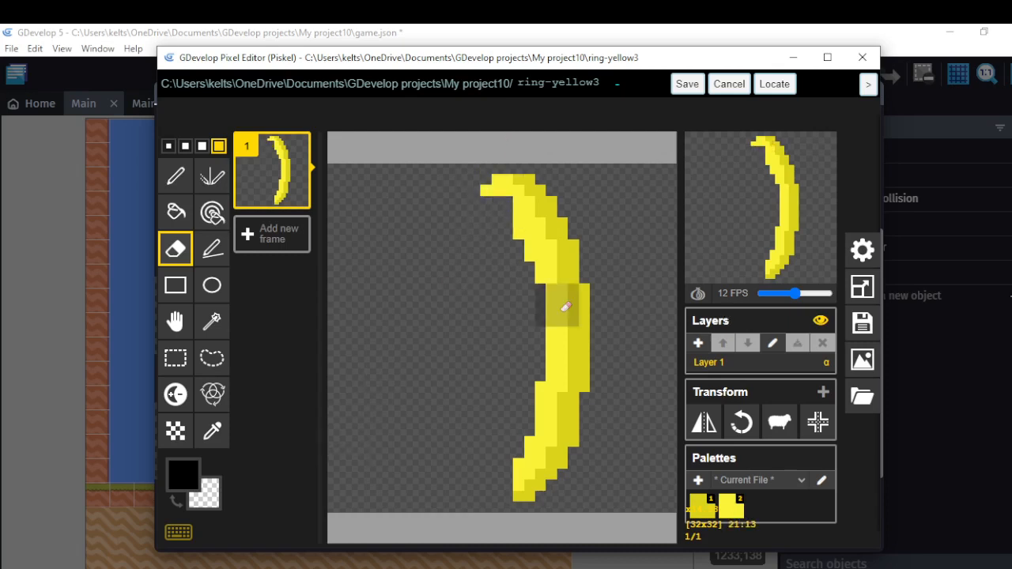
key(ctrl+z)
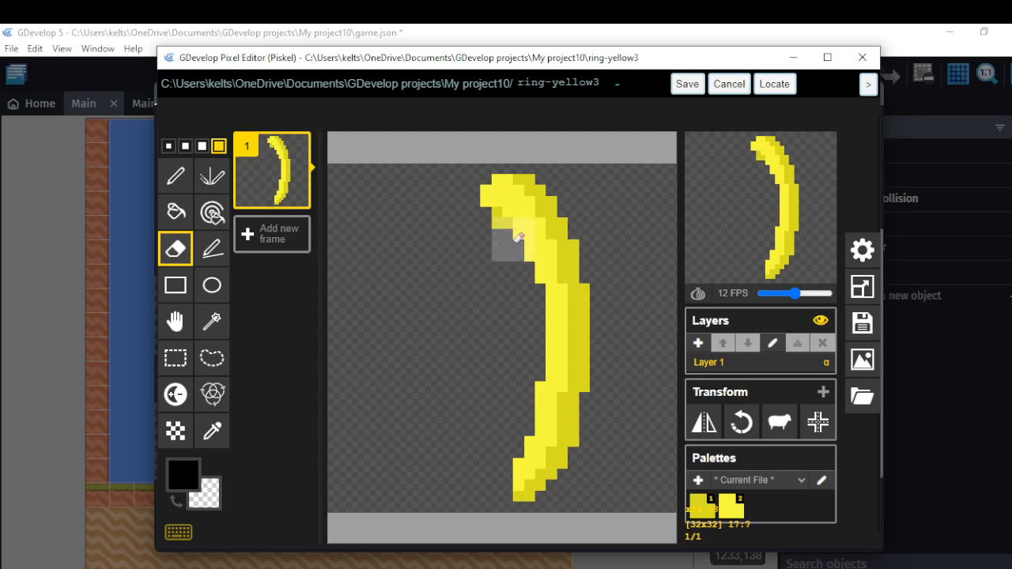
- Erase the leftover dark pixels below the upper tip of the yellow arc and save the image
click(498, 239)
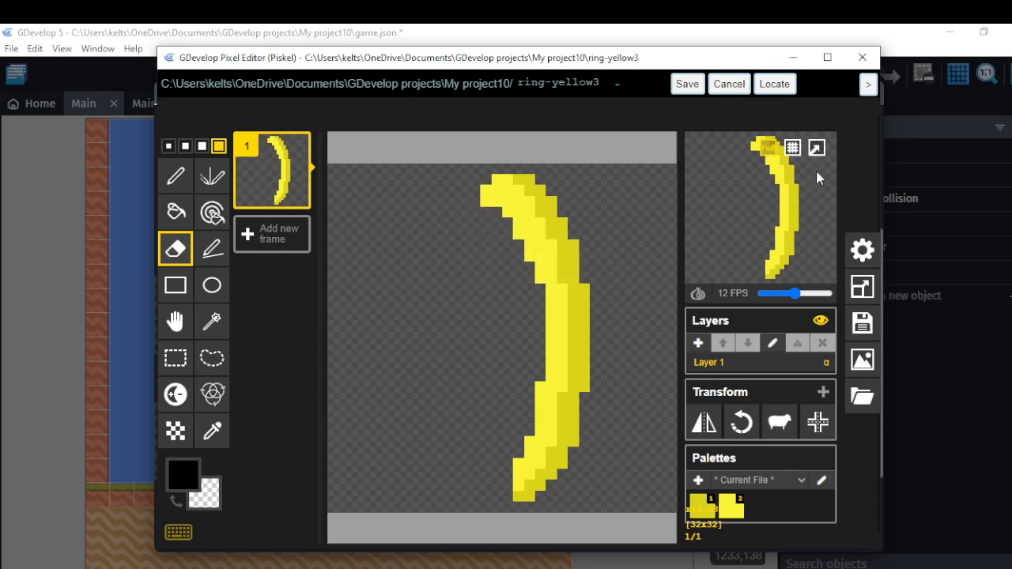
click(687, 84)
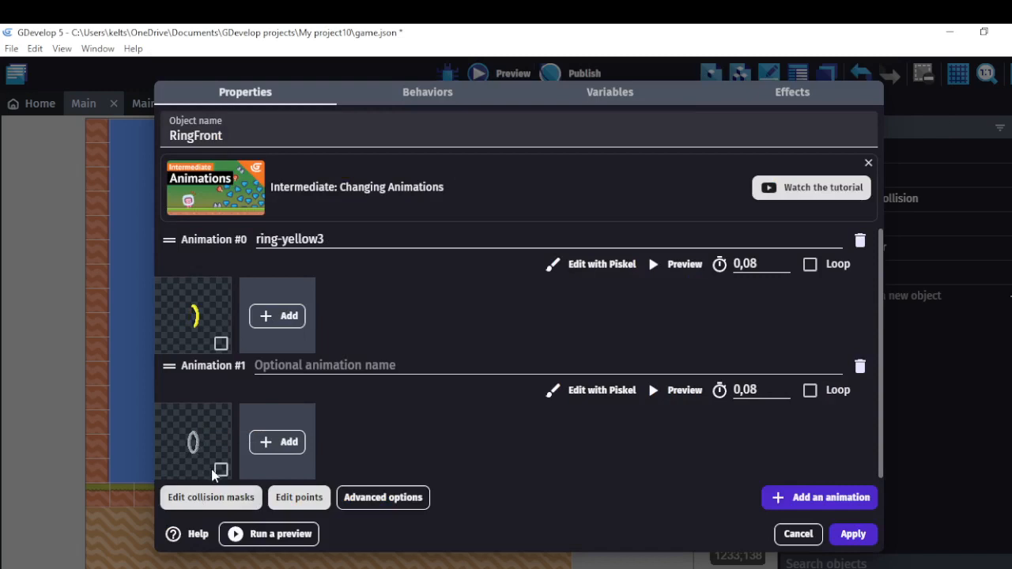
- Erase the left half of the grey ring in RingFront's second animation, save the image, and apply the object changes
click(581, 390)
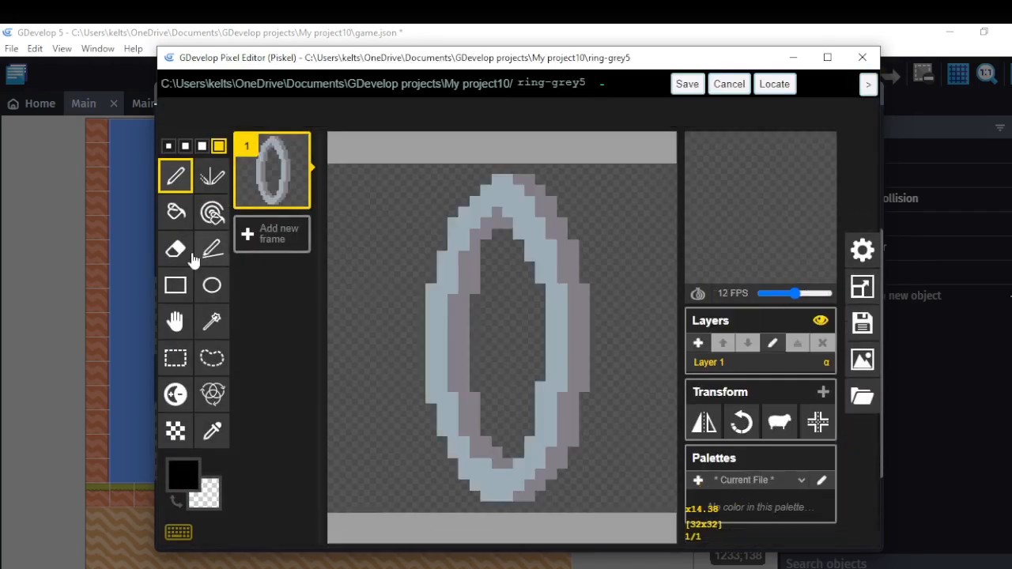
click(177, 253)
mouse_move(463, 468)
mouse_down()
mouse_move(479, 481)
mouse_move(497, 468)
mouse_move(497, 252)
mouse_move(493, 226)
mouse_move(468, 205)
mouse_move(487, 225)
mouse_move(481, 199)
mouse_move(453, 231)
mouse_move(434, 461)
mouse_move(463, 441)
mouse_move(463, 289)
mouse_up()
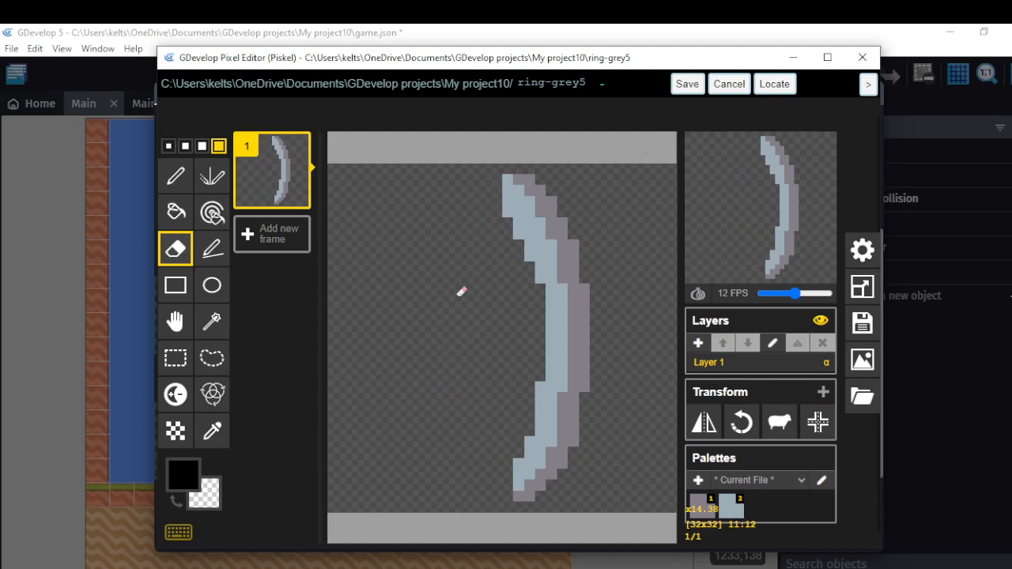
click(687, 83)
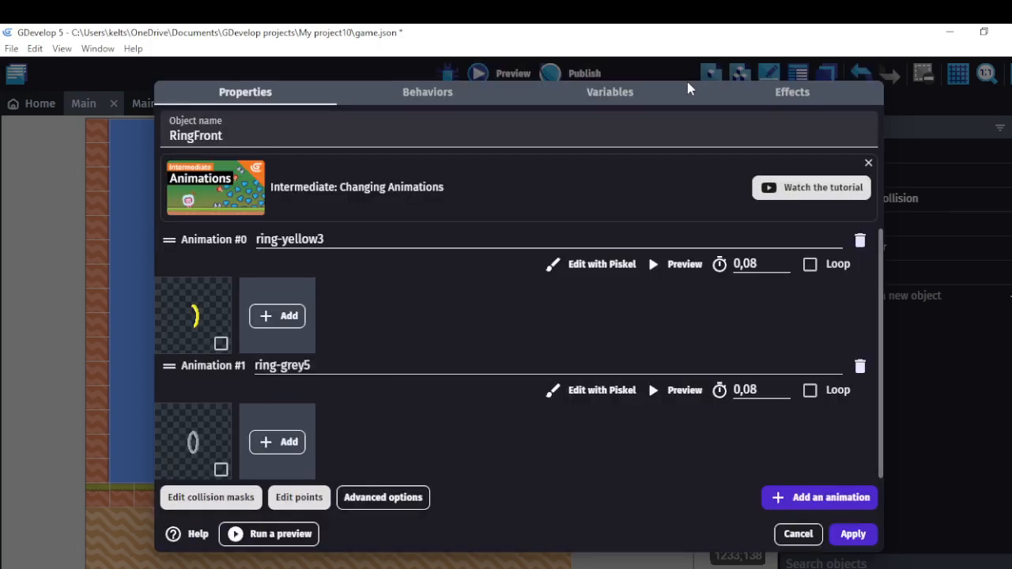
click(851, 534)
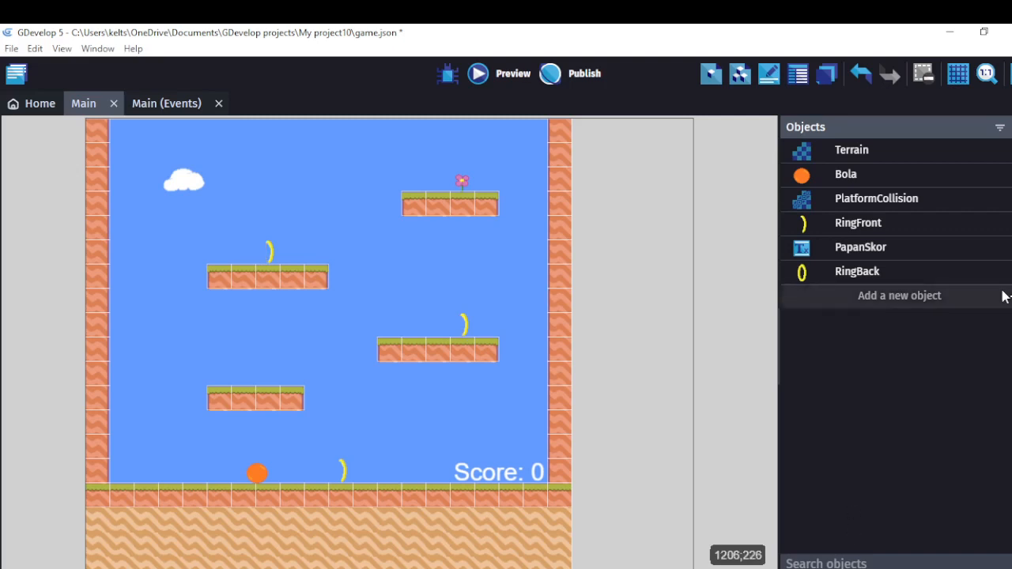
- Erase the right half of the yellow ring in RingBack's first animation with Piskel and save the image
right_click(872, 269)
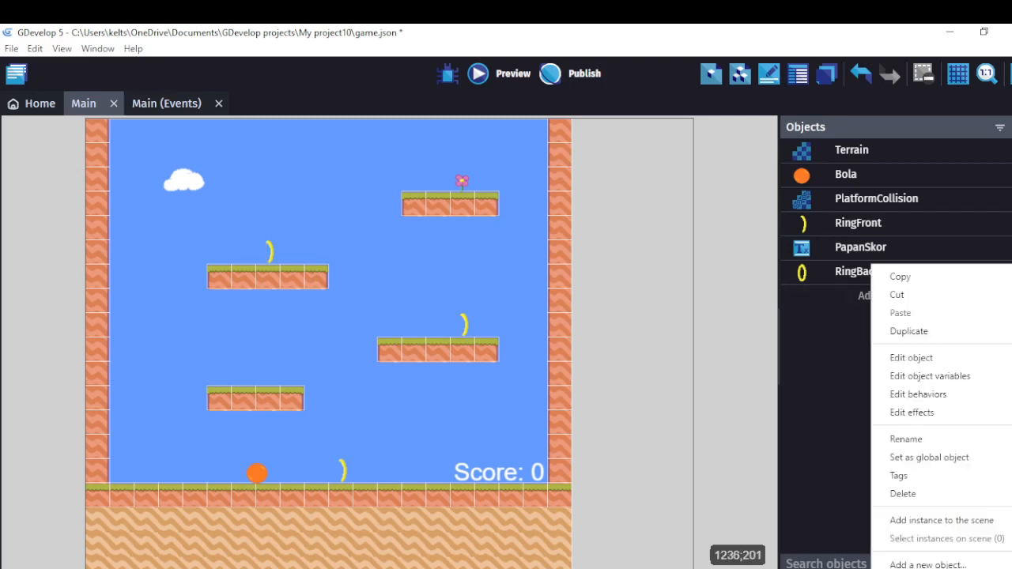
click(934, 358)
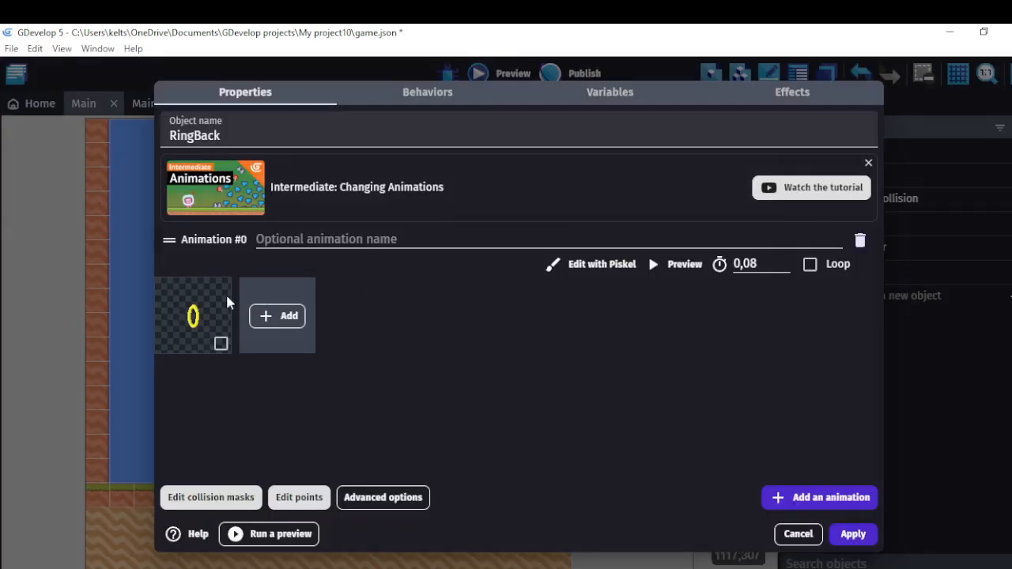
click(591, 264)
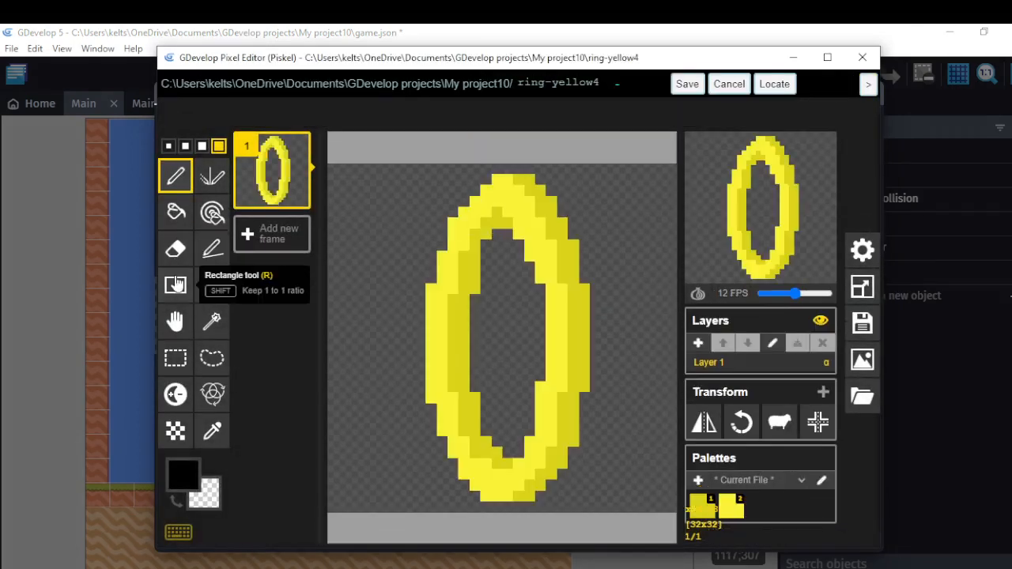
click(176, 249)
mouse_move(525, 200)
mouse_down()
mouse_move(546, 195)
mouse_move(555, 251)
mouse_move(544, 467)
mouse_move(565, 443)
mouse_move(583, 214)
mouse_move(554, 225)
mouse_move(547, 212)
mouse_up()
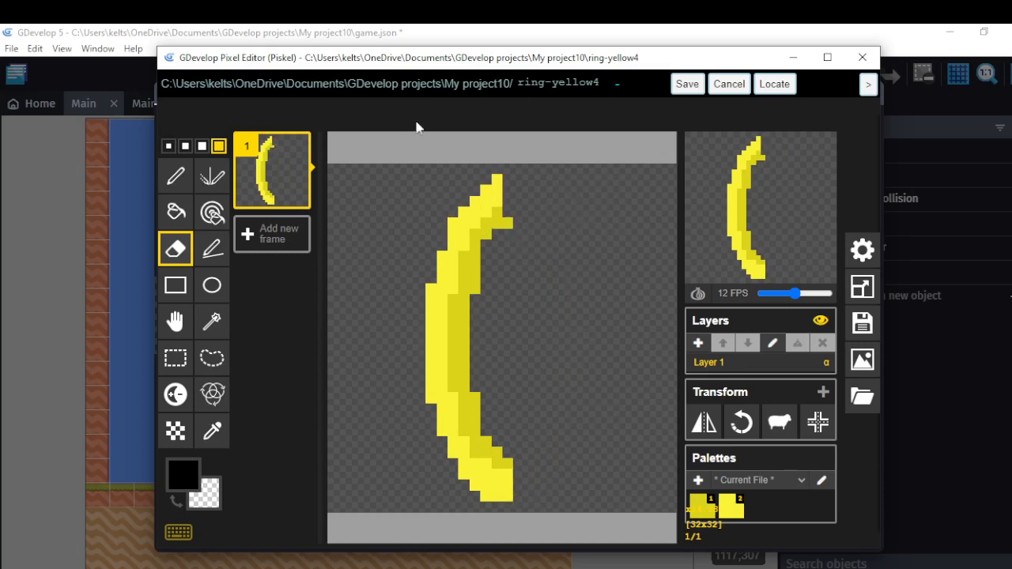
click(690, 87)
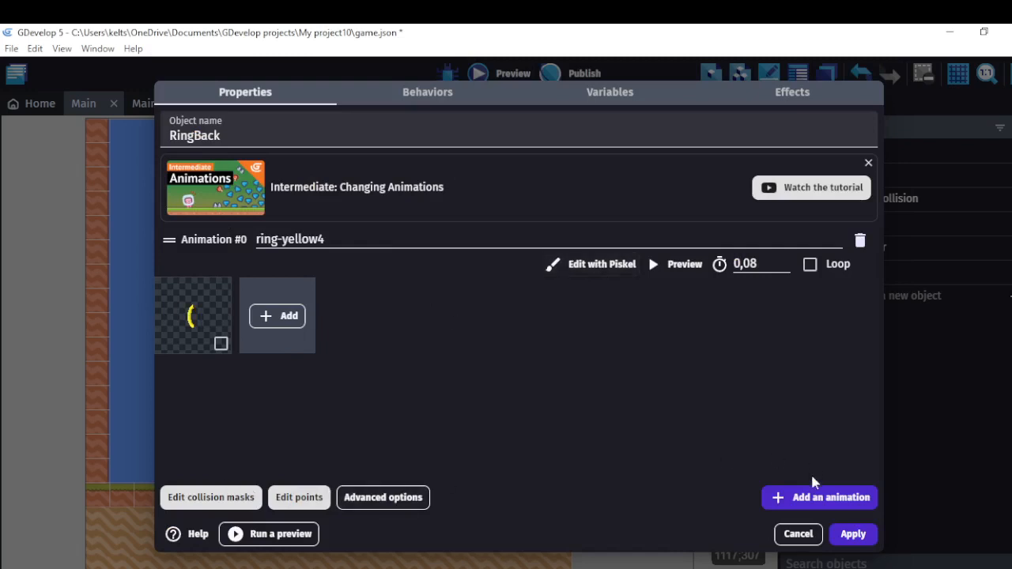
- Add a second animation to RingBack using ring-grey.png, copying the image into the project folder
click(814, 496)
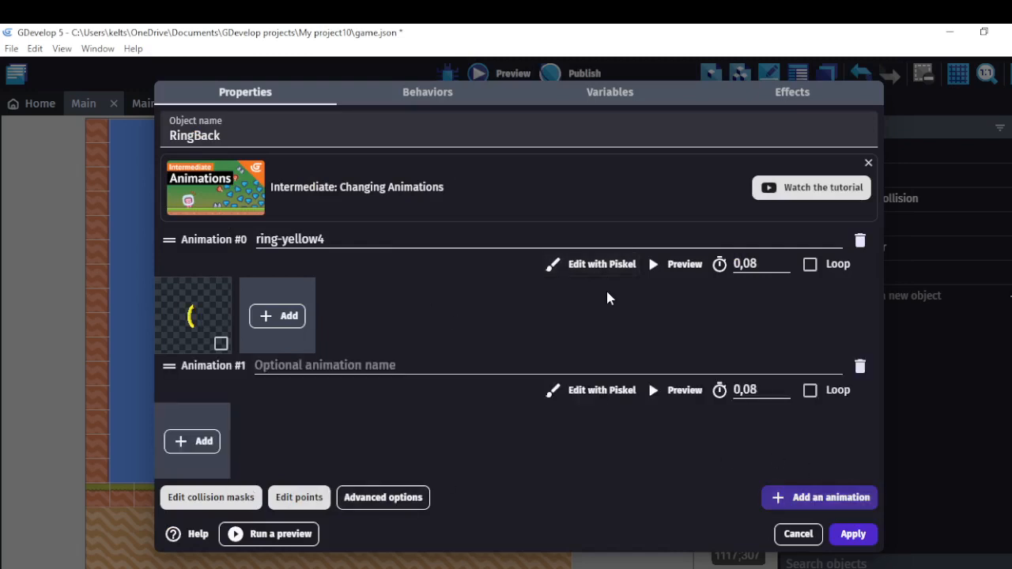
click(190, 441)
double_click(435, 204)
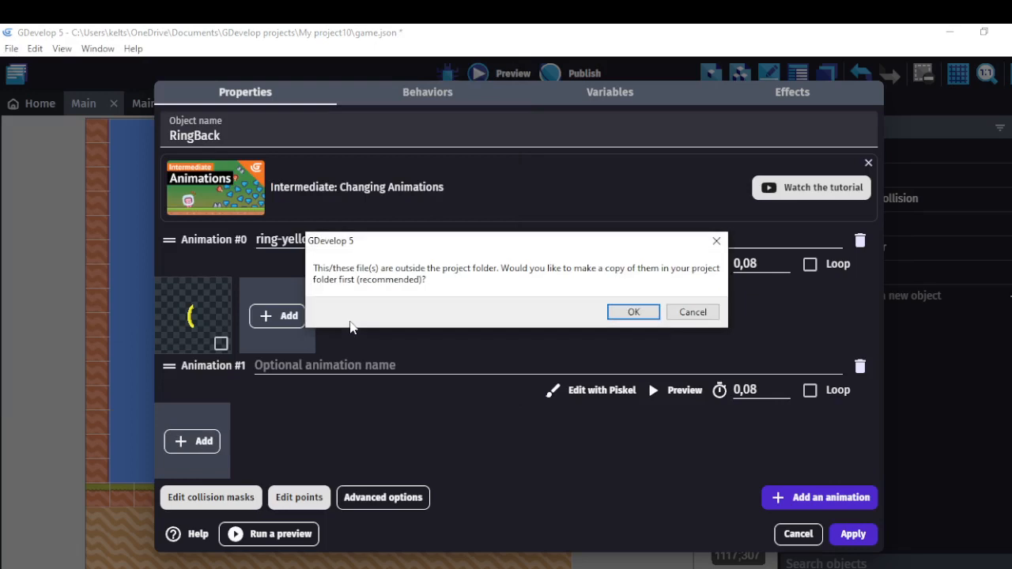
click(645, 314)
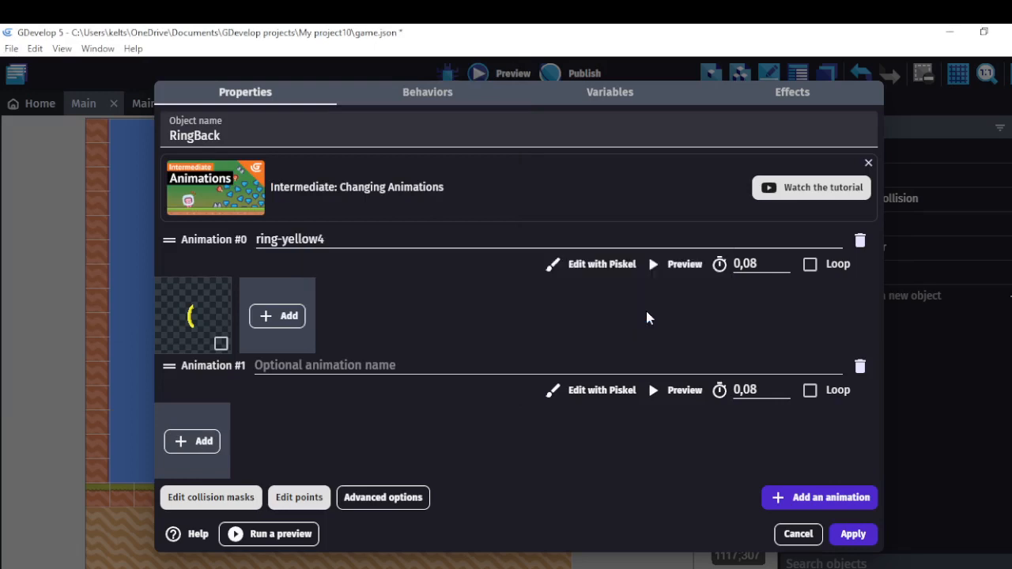
- Erase the right half of the grey ring in RingBack's second animation with Piskel, save the image, and apply the object changes
click(593, 389)
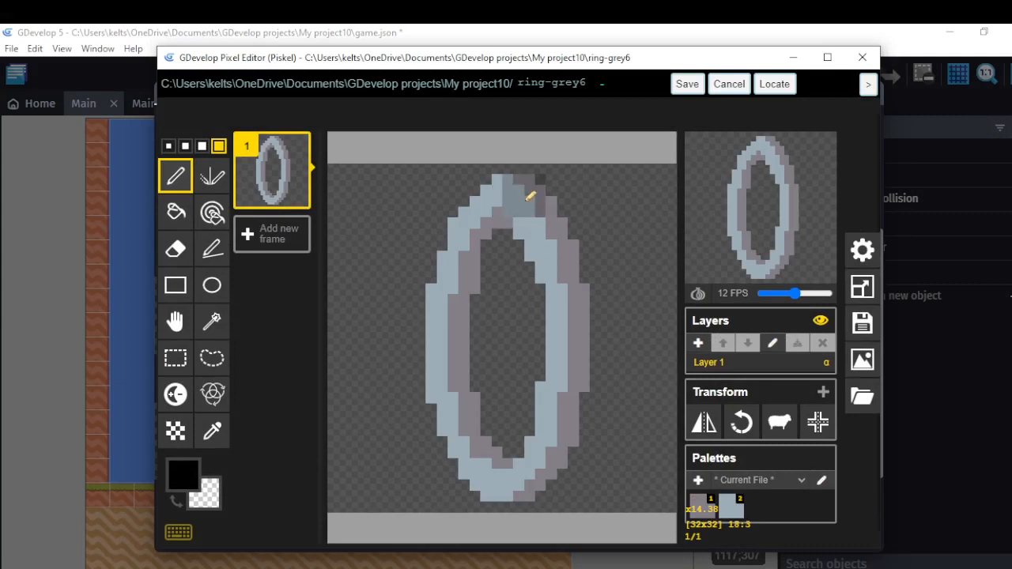
drag(530, 196, 545, 208)
key(ctrl+z)
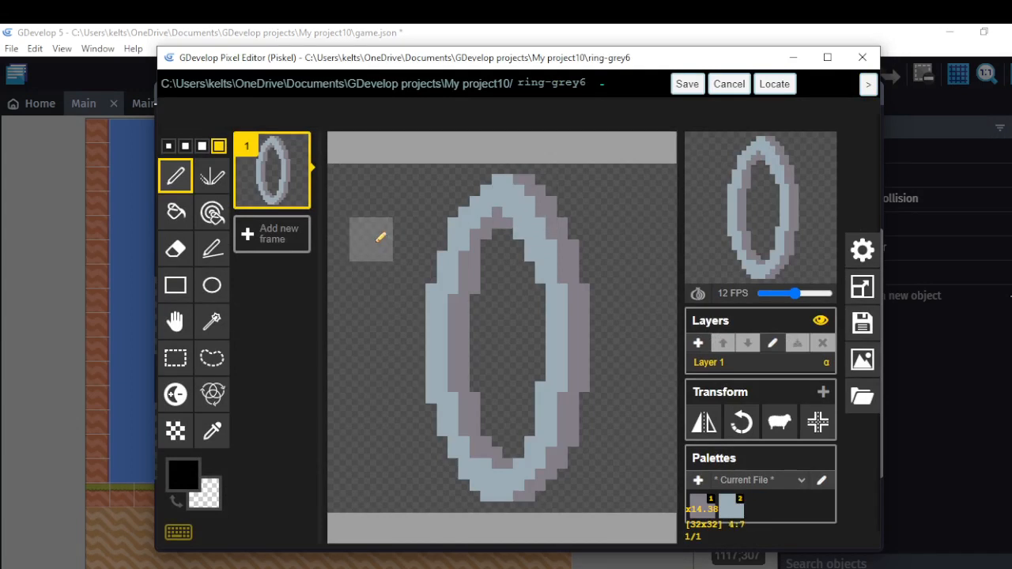
click(176, 249)
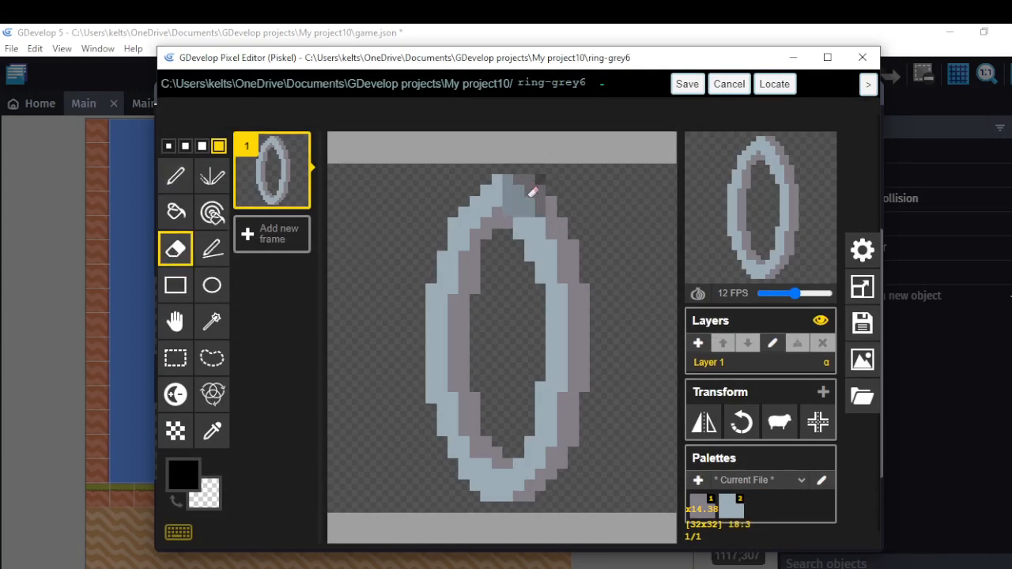
mouse_move(527, 199)
mouse_down()
mouse_move(554, 208)
mouse_move(549, 226)
mouse_up()
mouse_move(518, 449)
mouse_down()
mouse_move(541, 469)
mouse_move(549, 453)
mouse_up()
click(538, 480)
key(ctrl+z)
mouse_move(551, 381)
mouse_down()
mouse_move(571, 413)
mouse_move(570, 316)
mouse_move(552, 274)
mouse_move(584, 274)
mouse_move(583, 300)
mouse_up()
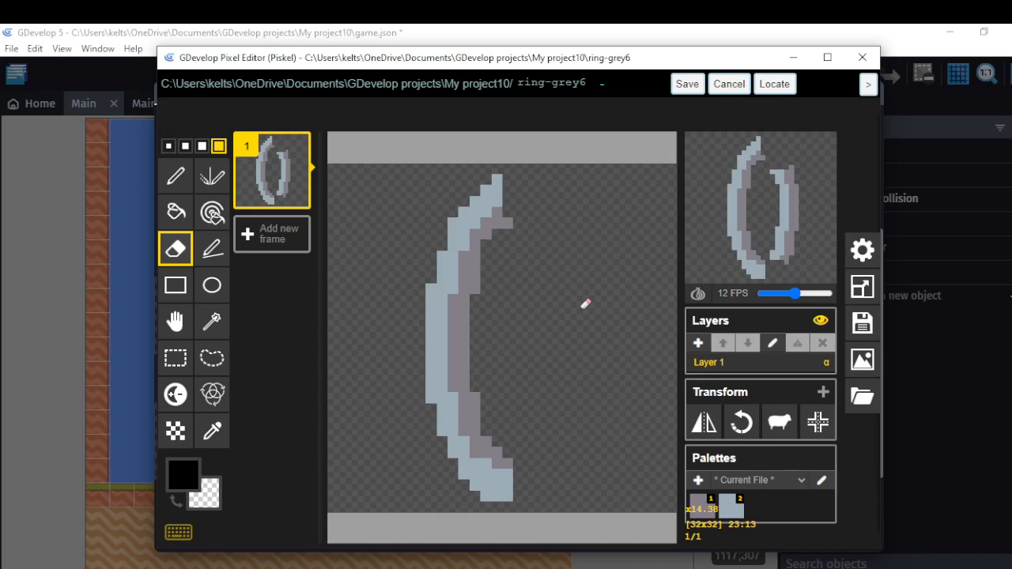
click(687, 84)
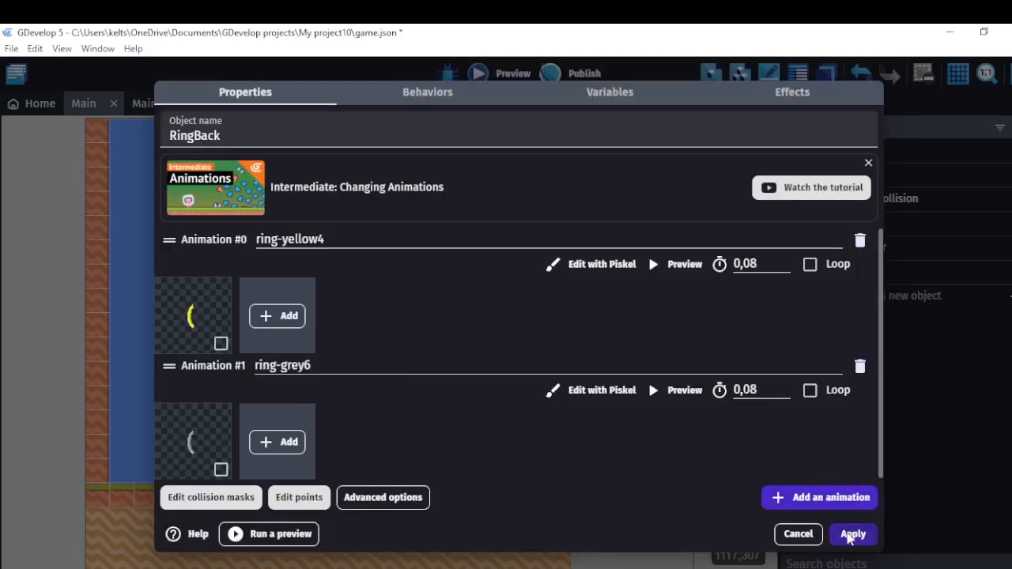
click(852, 534)
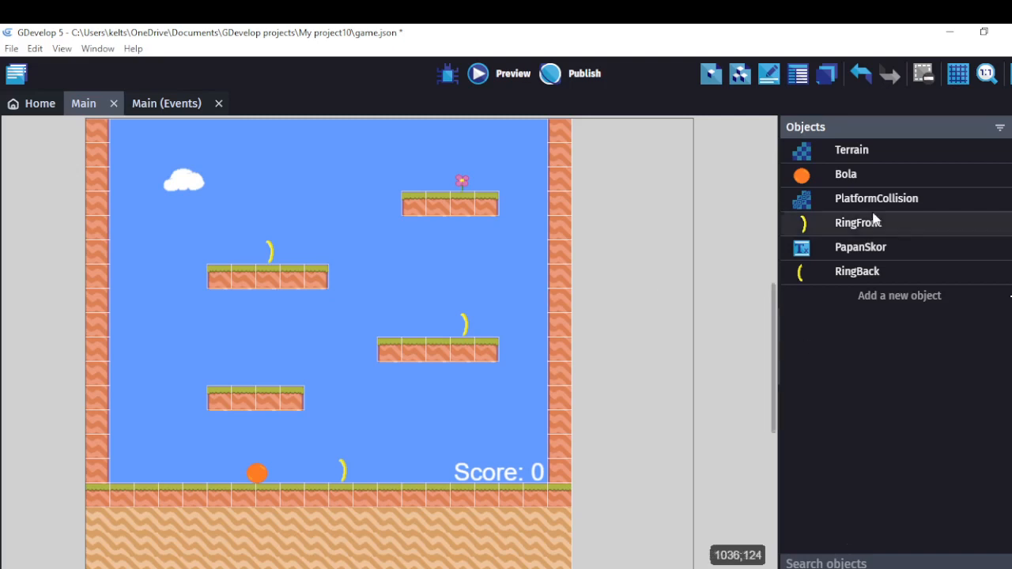
- Place a RingBack instance against the RingFront near the ball to complete the ring, and delete the two RingFront instances on the platforms
click(843, 272)
drag(503, 385, 328, 458)
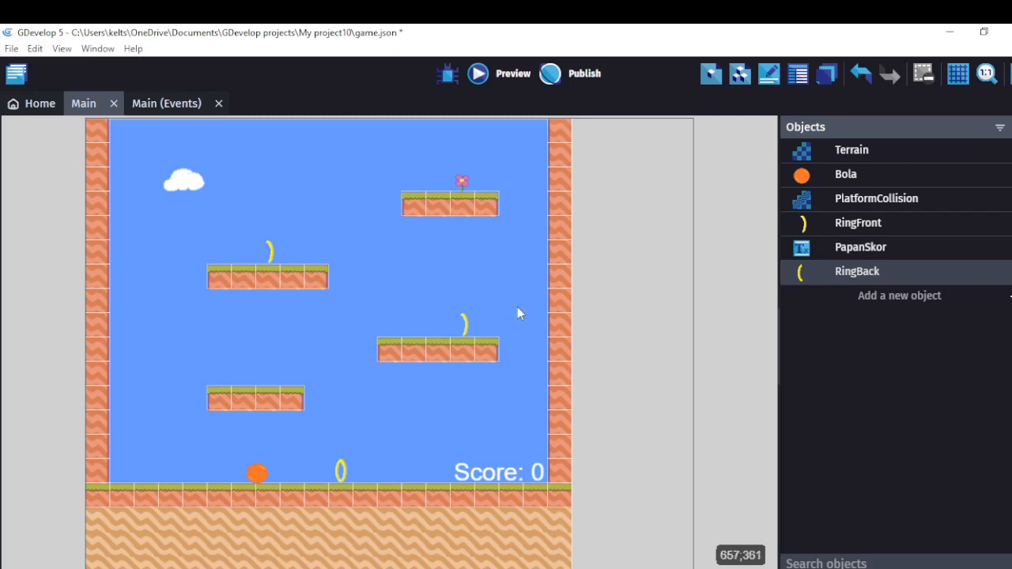
click(450, 322)
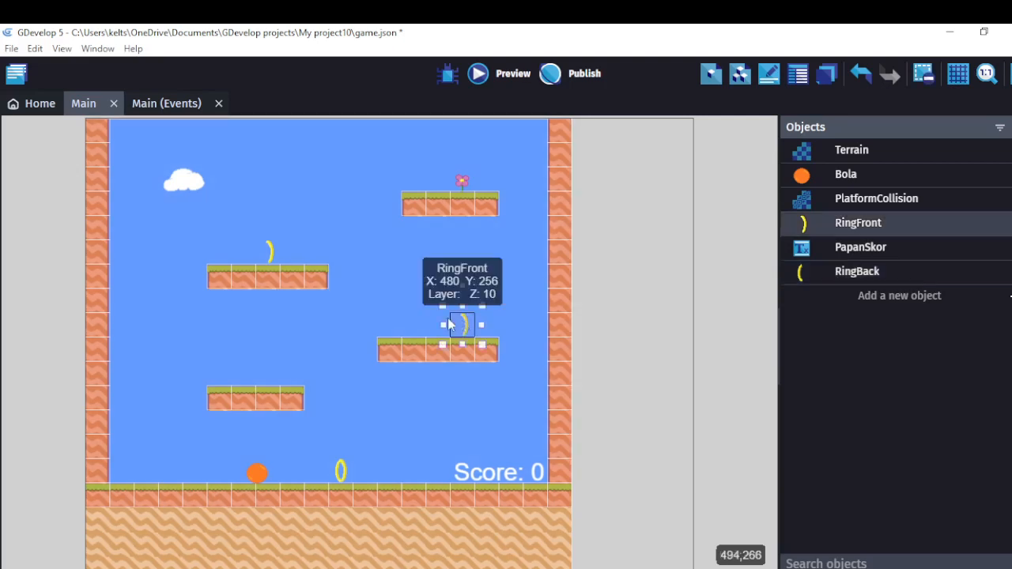
shift+click(270, 250)
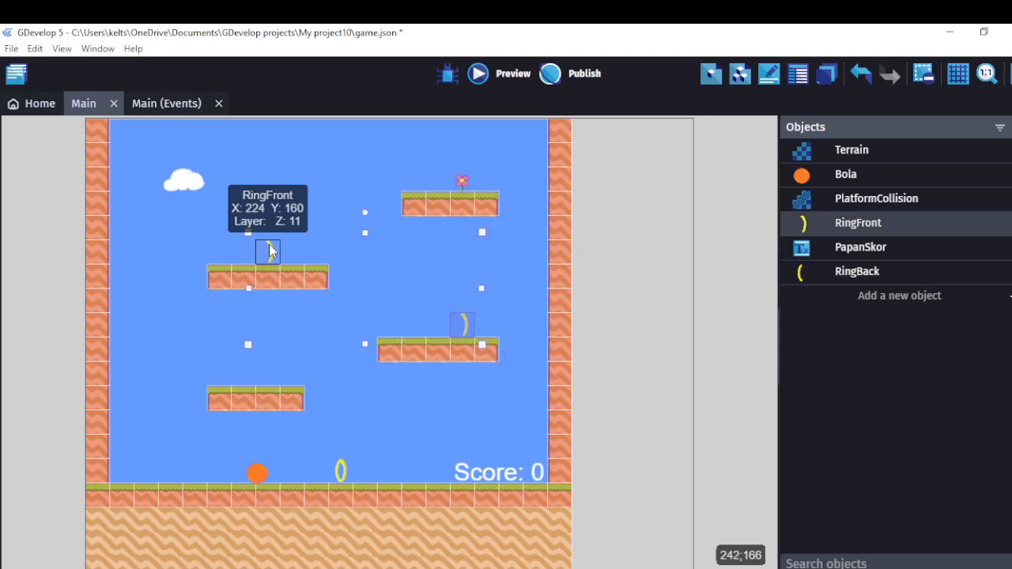
key(Delete)
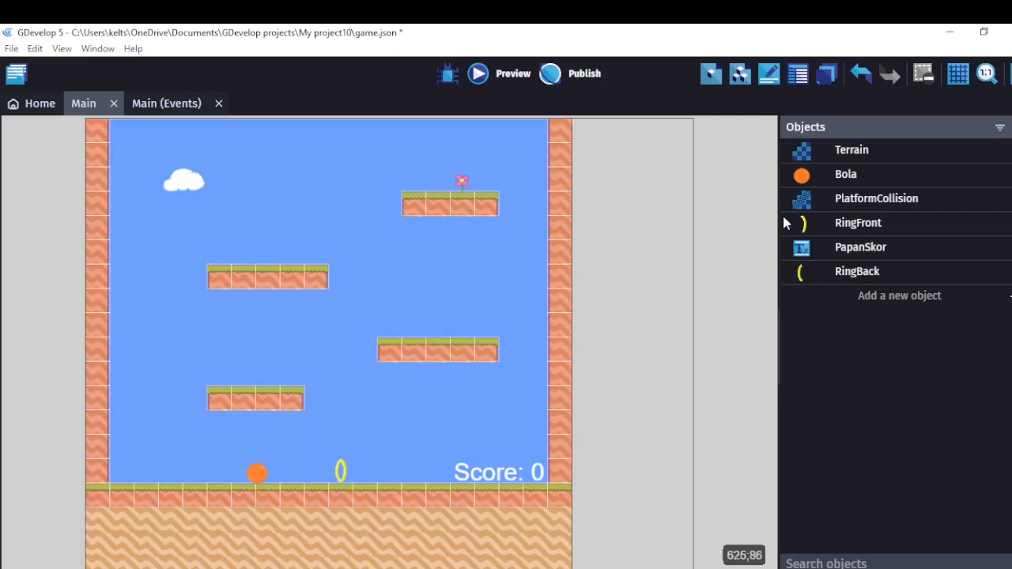
click(175, 103)
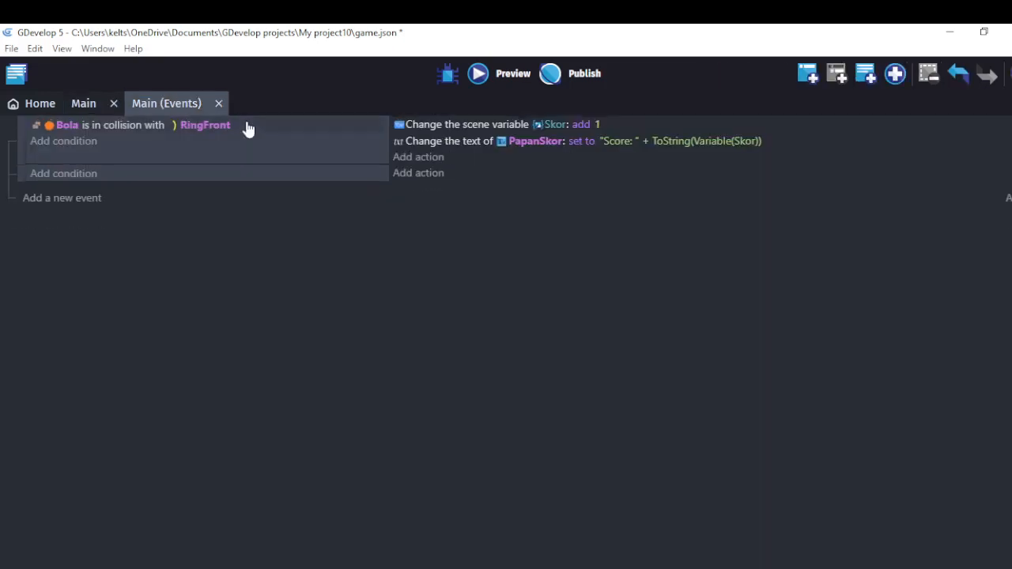
click(86, 112)
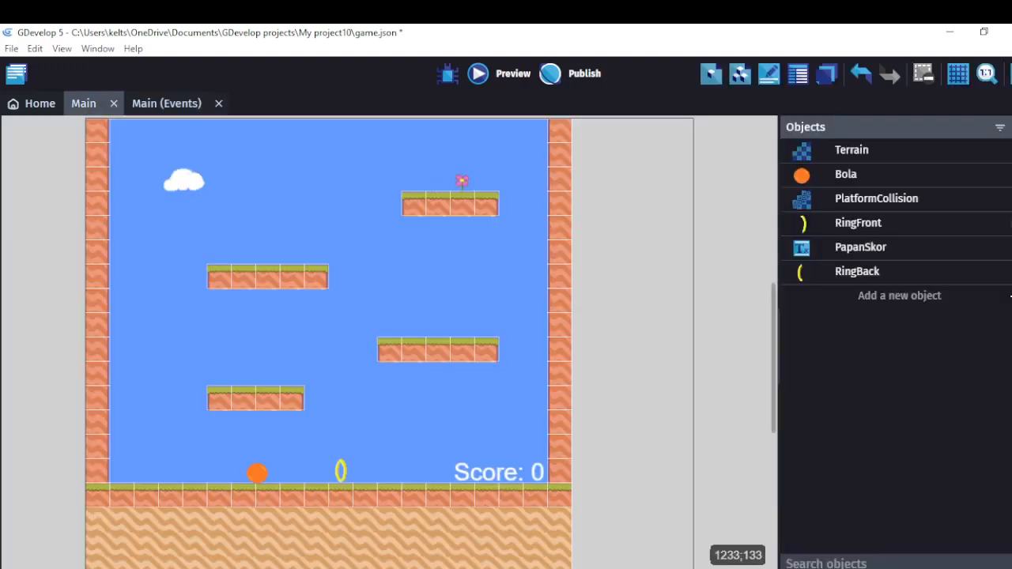
- Edit the RingFront object and switch its sprite to a custom collision mask
right_click(1010, 296)
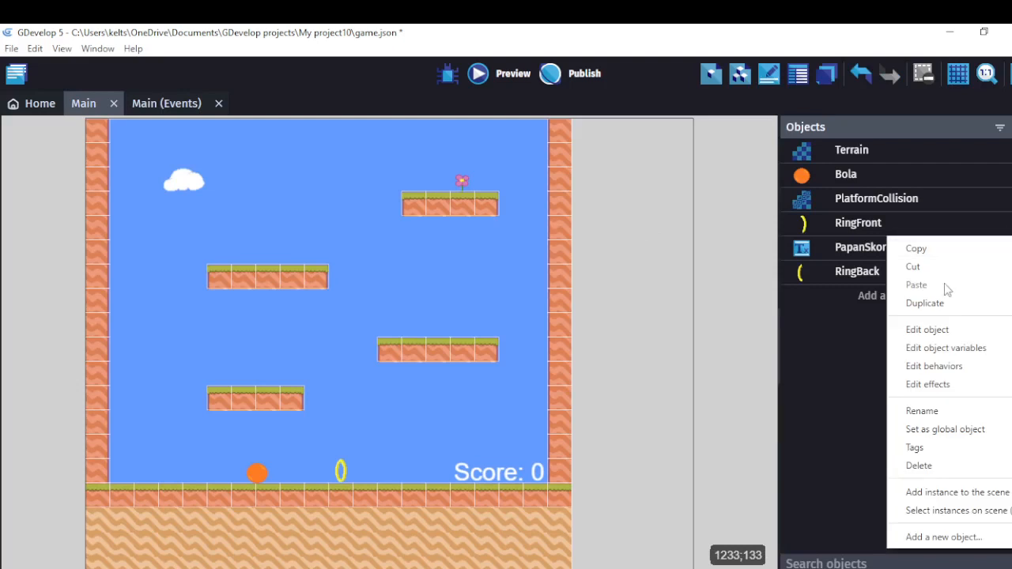
click(928, 336)
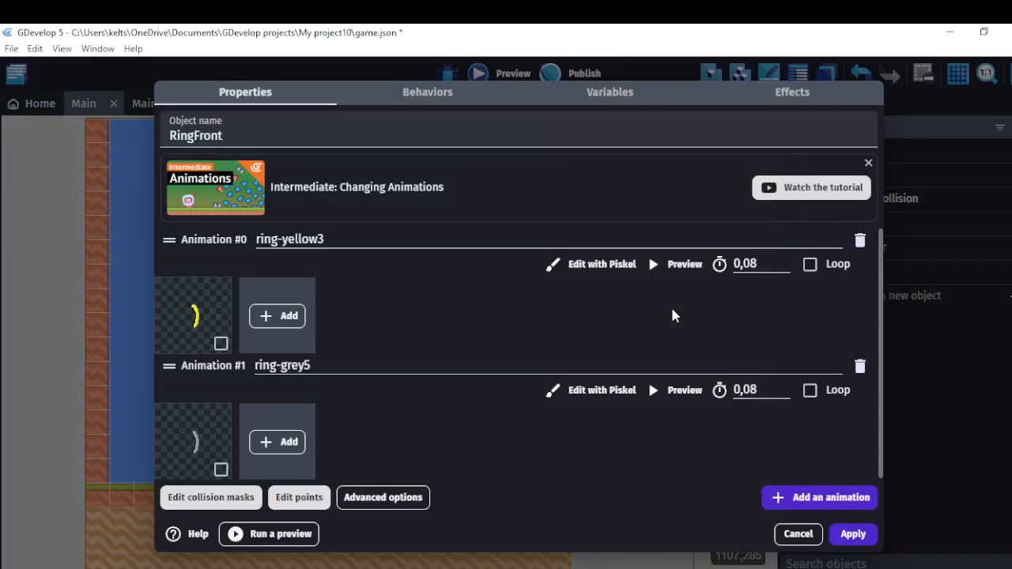
click(232, 504)
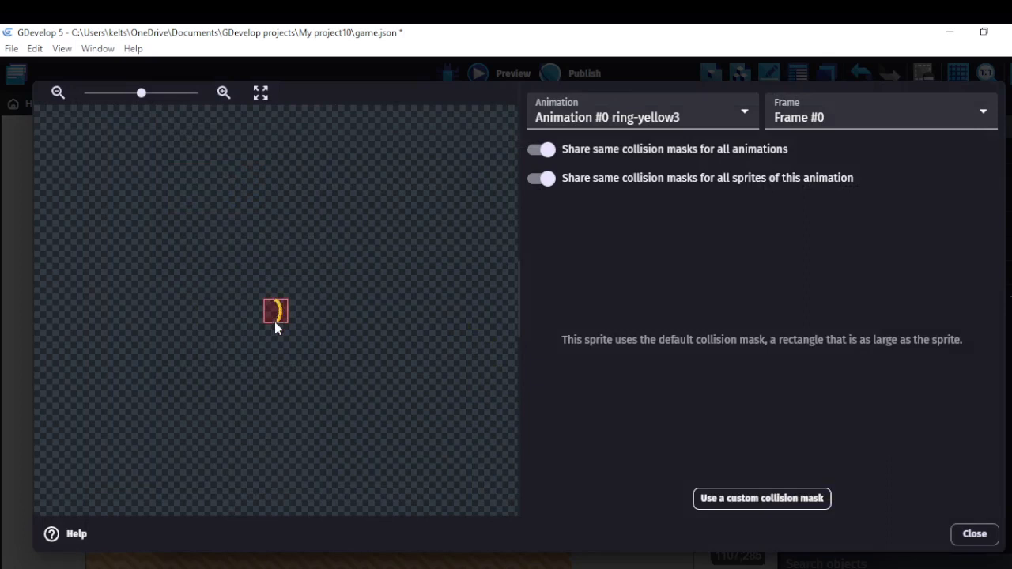
click(770, 505)
click(771, 507)
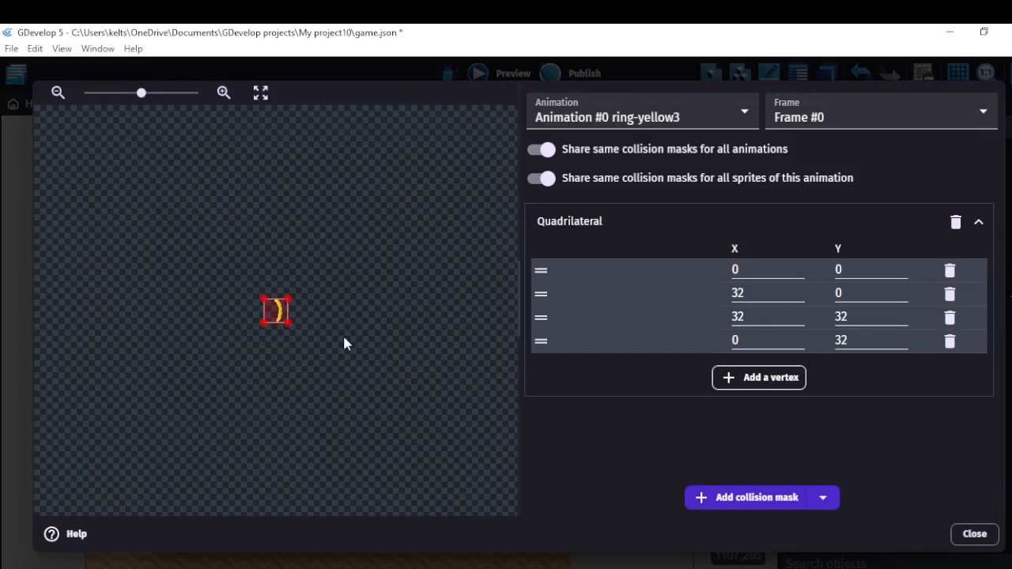
- Narrow RingFront's collision mask to vertices at about (13.7, 2.1), (17.6, 5.6), (17.3, 26.9) and (15.0, 30.3), and apply the changes
drag(141, 92, 190, 93)
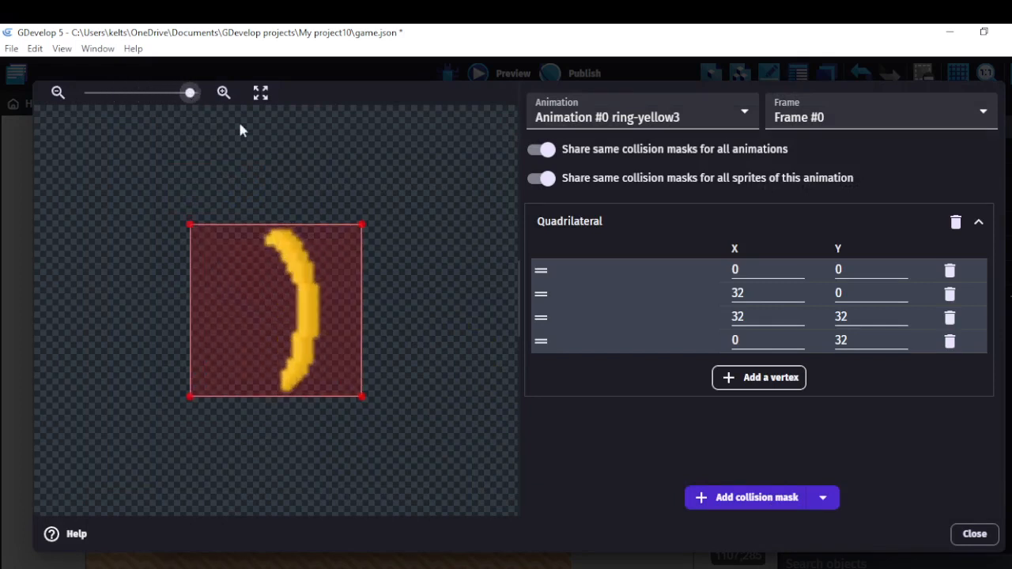
drag(361, 225, 291, 235)
drag(362, 396, 289, 381)
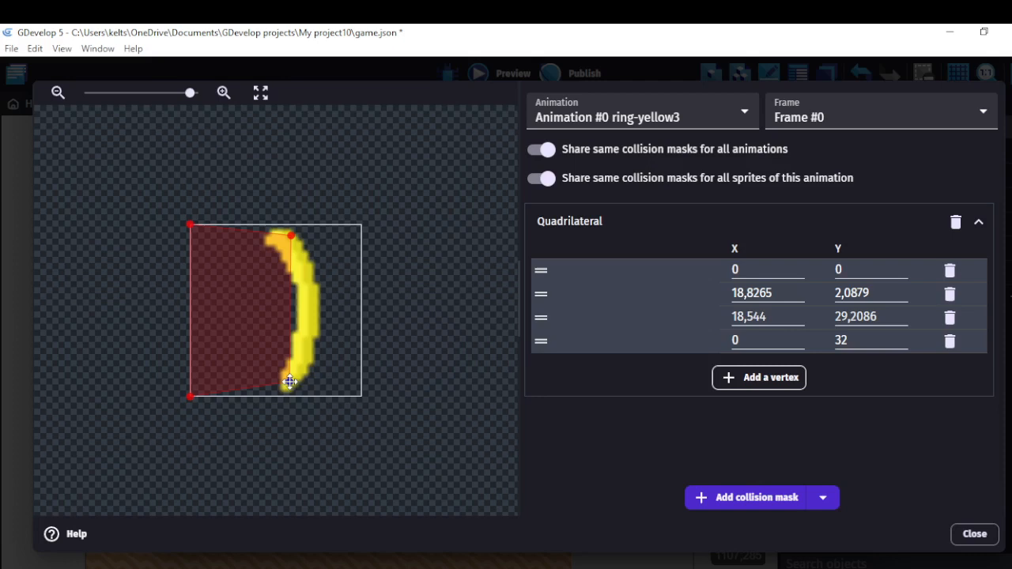
drag(203, 397, 268, 380)
drag(188, 226, 264, 235)
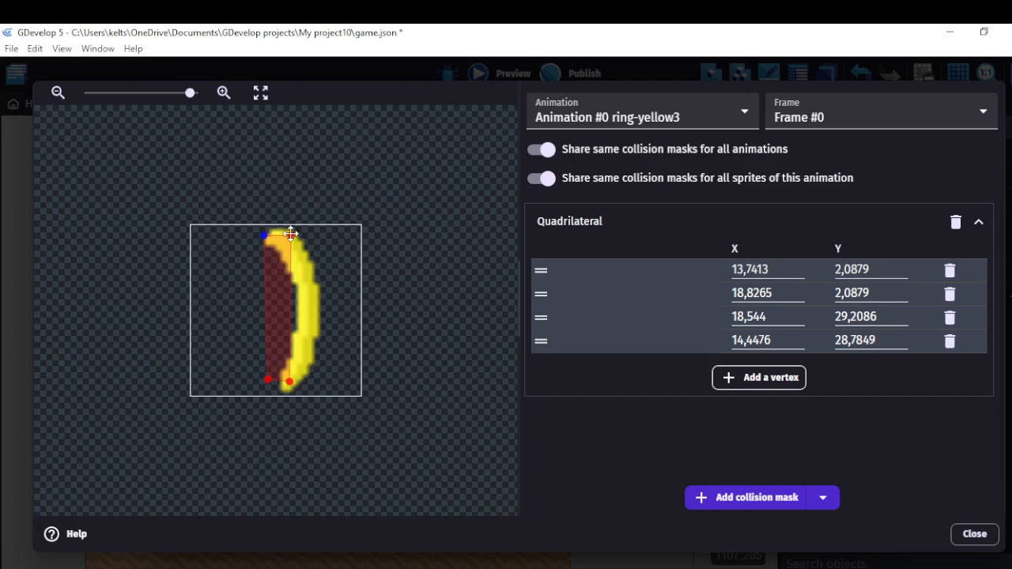
drag(290, 234, 284, 254)
mouse_move(267, 379)
mouse_down()
mouse_move(270, 387)
mouse_move(282, 369)
mouse_up()
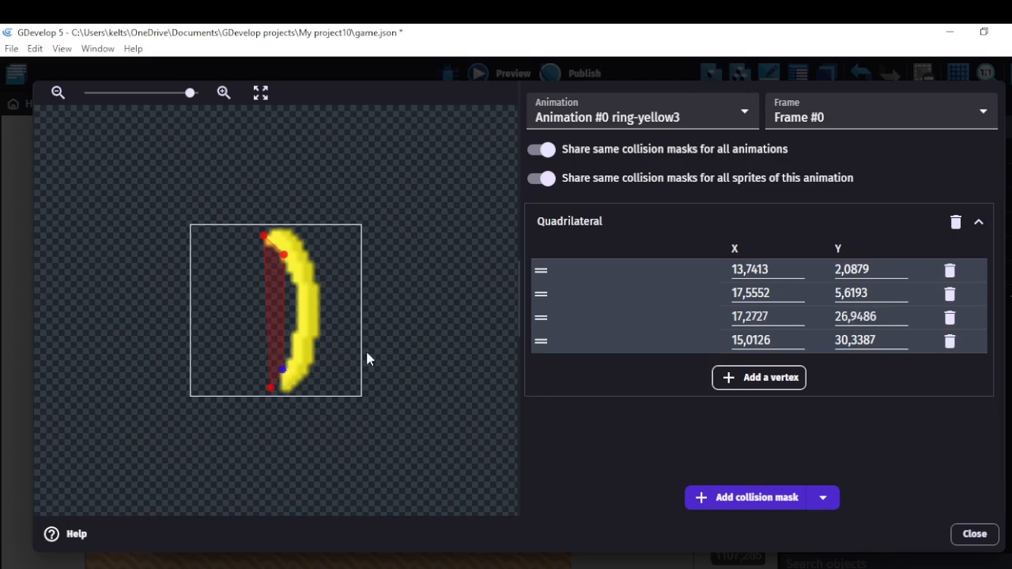
click(975, 534)
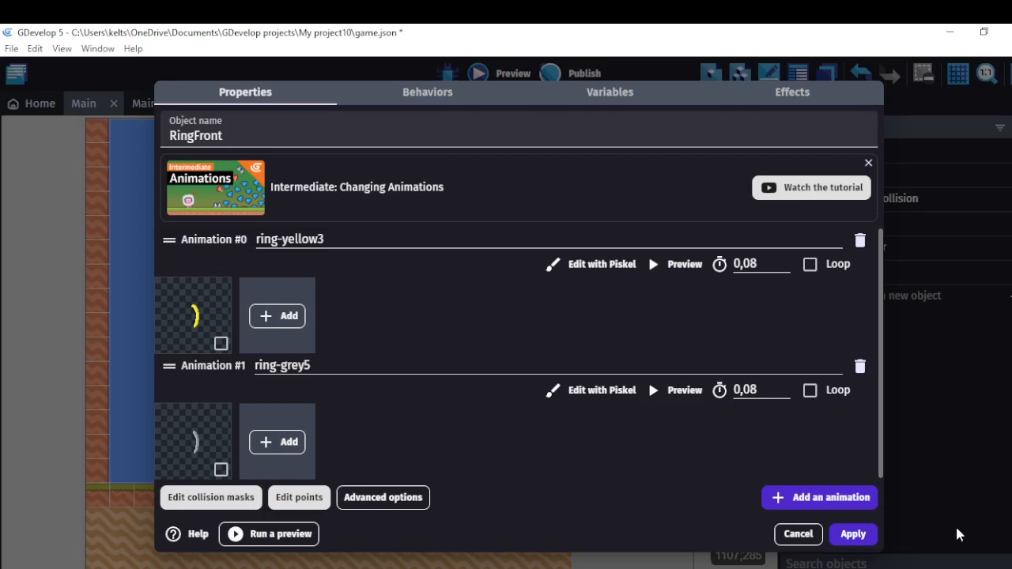
click(859, 535)
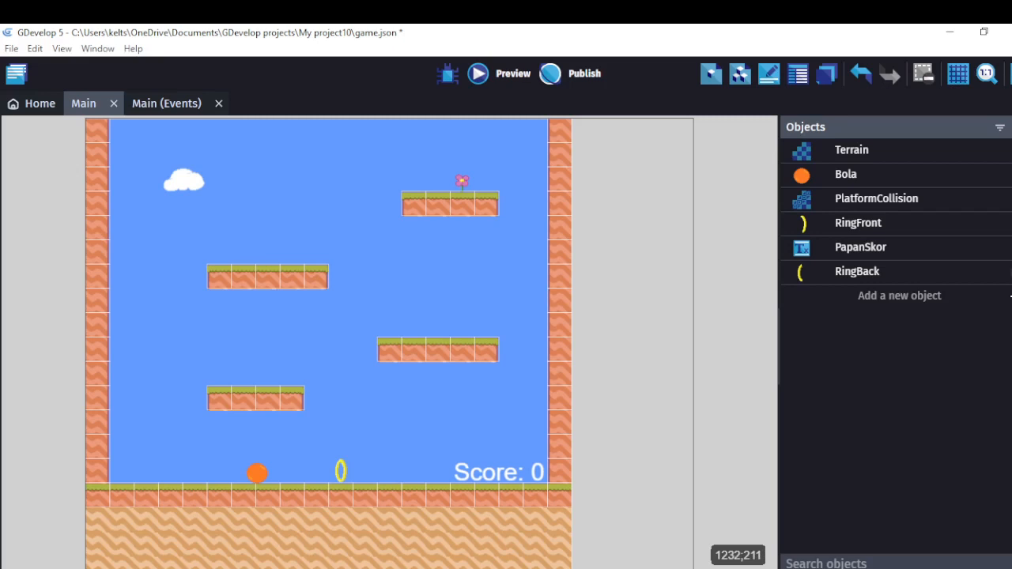
- Edit the RingBack object and switch its sprite to a custom collision mask
right_click(1002, 269)
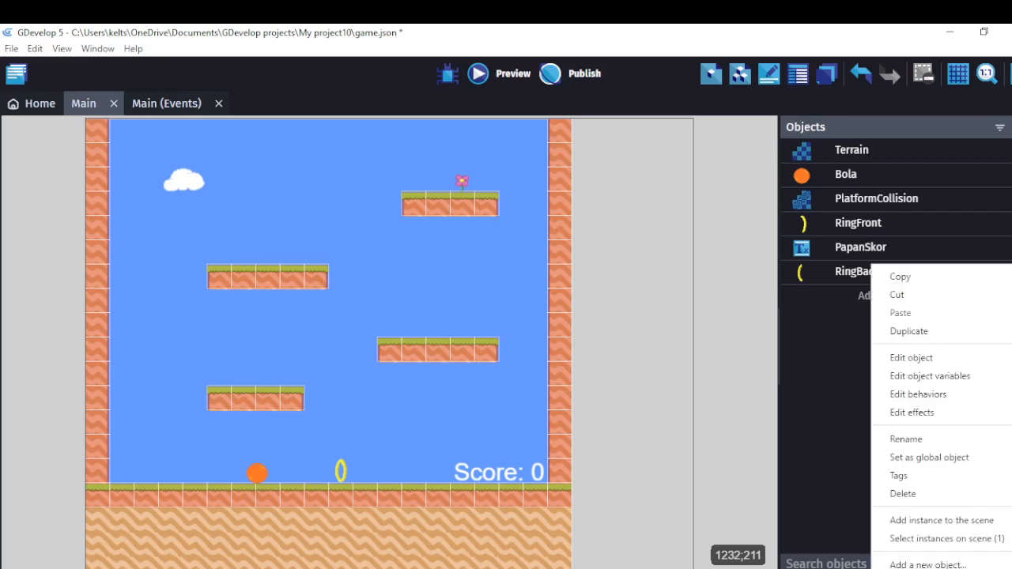
click(919, 357)
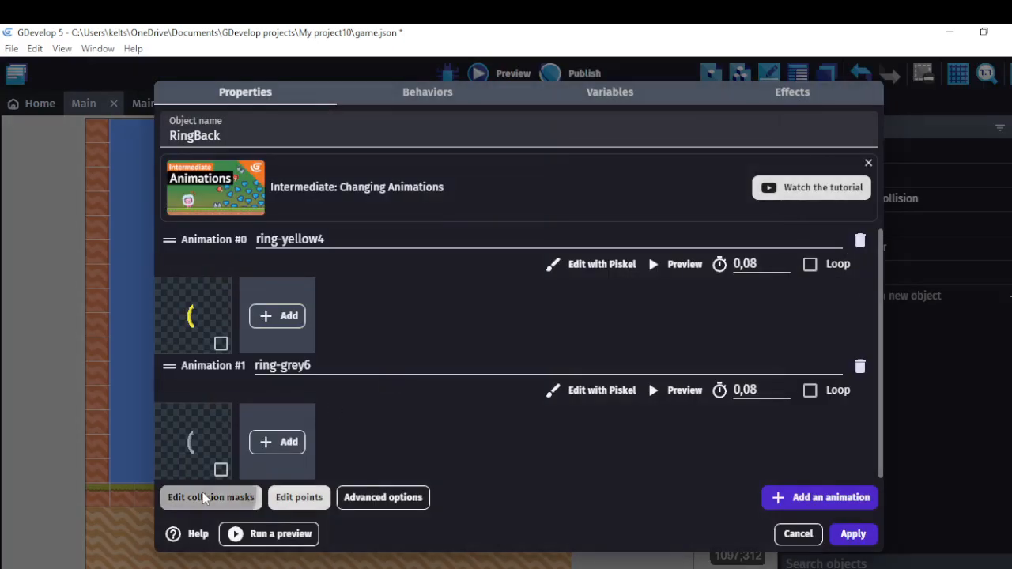
click(204, 497)
click(781, 501)
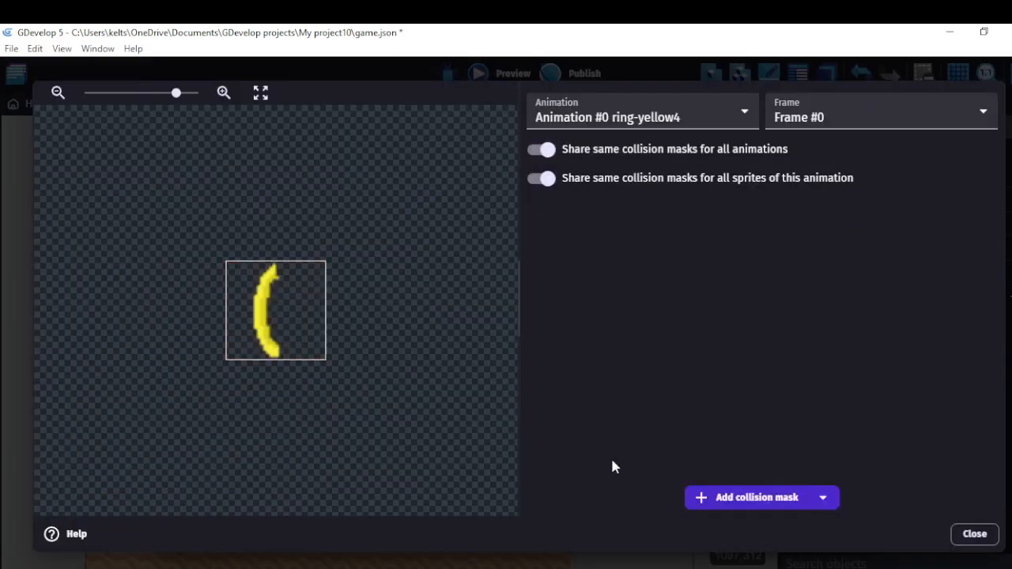
- Narrow RingBack's collision mask to vertices at about (12.8, 4.4), (18.4, 1.5), (18.0, 29.5) and (12.8, 25.6), and apply the changes
drag(326, 260, 276, 274)
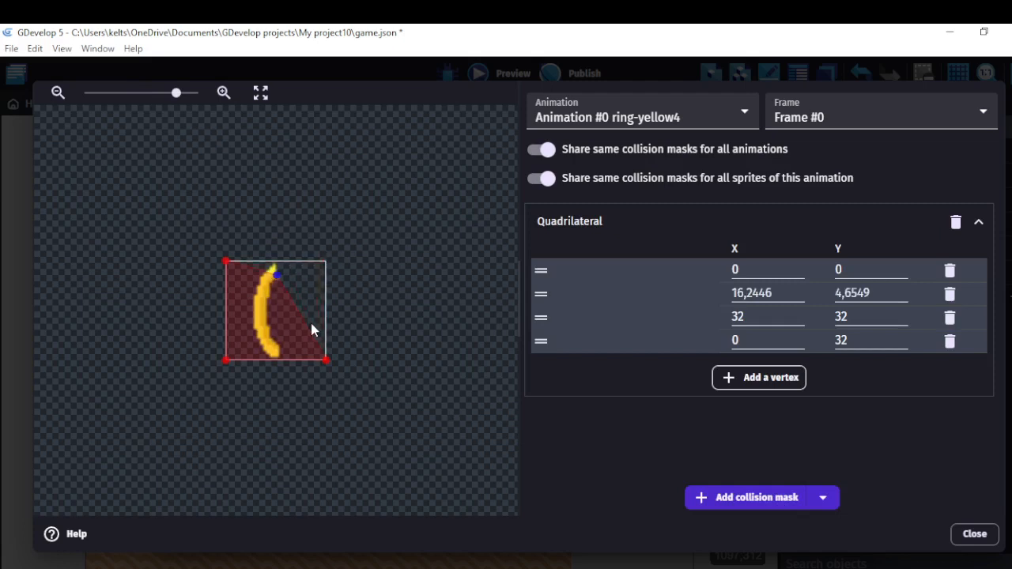
drag(325, 360, 266, 340)
drag(225, 262, 266, 273)
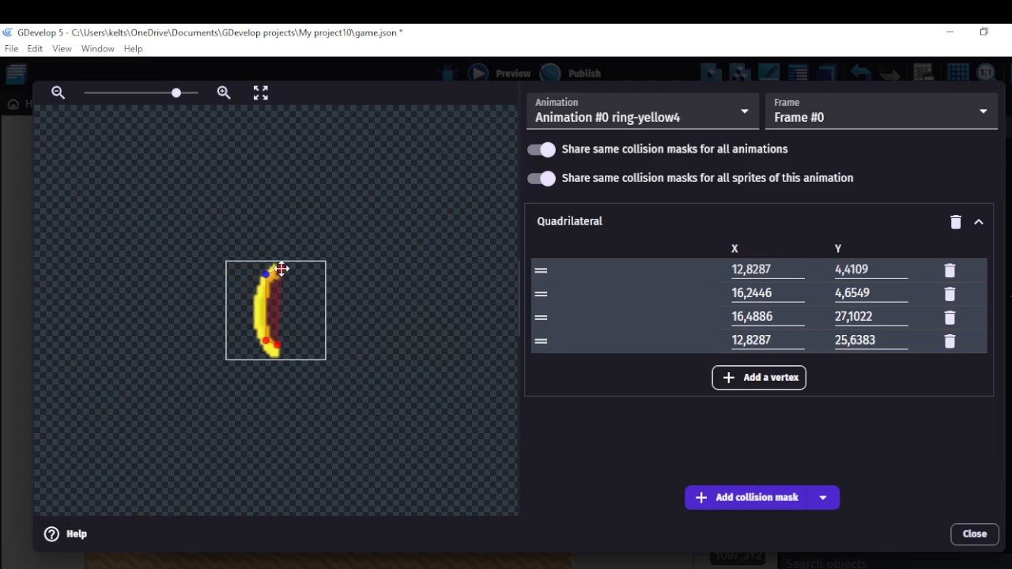
drag(284, 266, 284, 265)
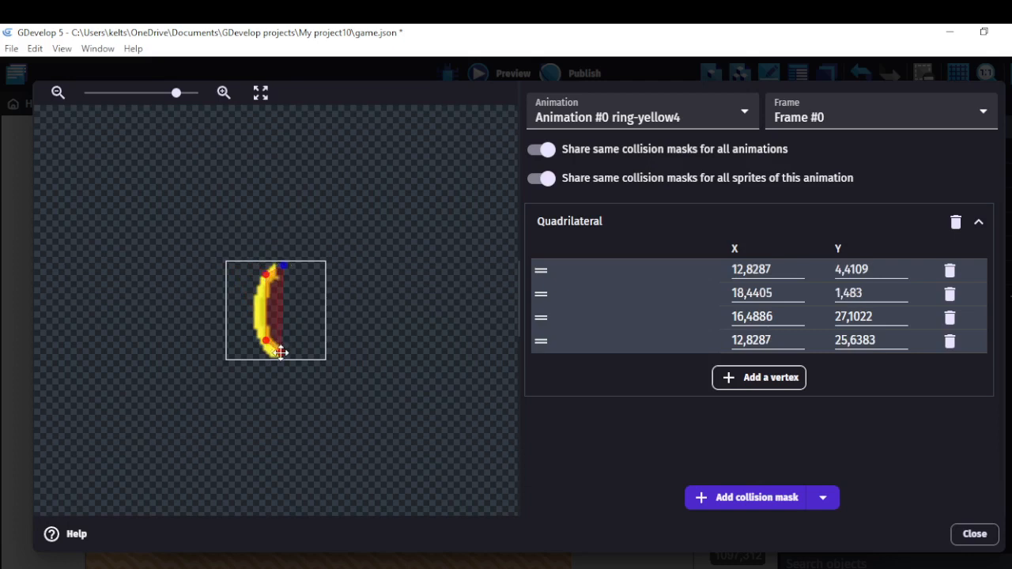
drag(280, 352, 283, 354)
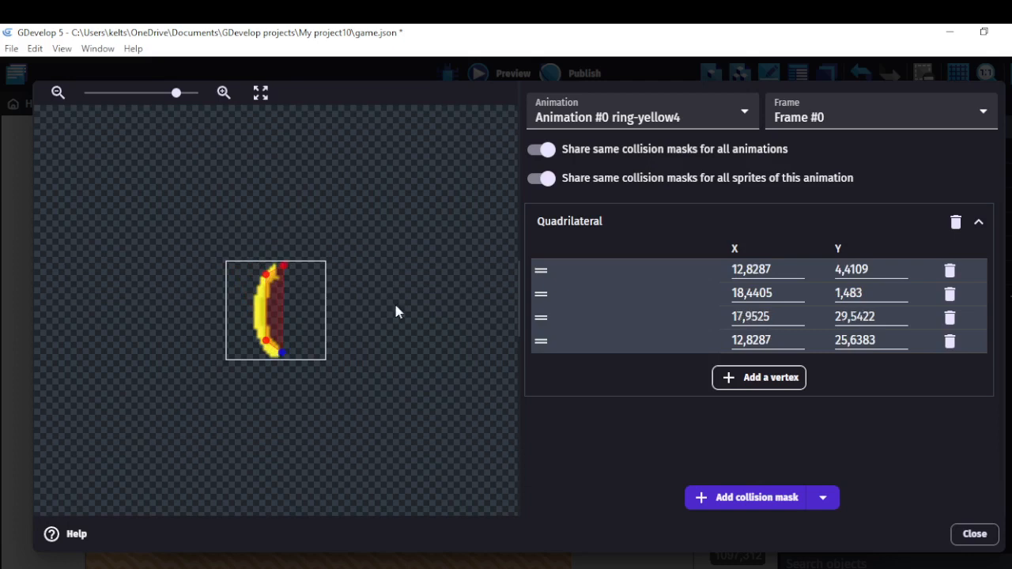
click(975, 535)
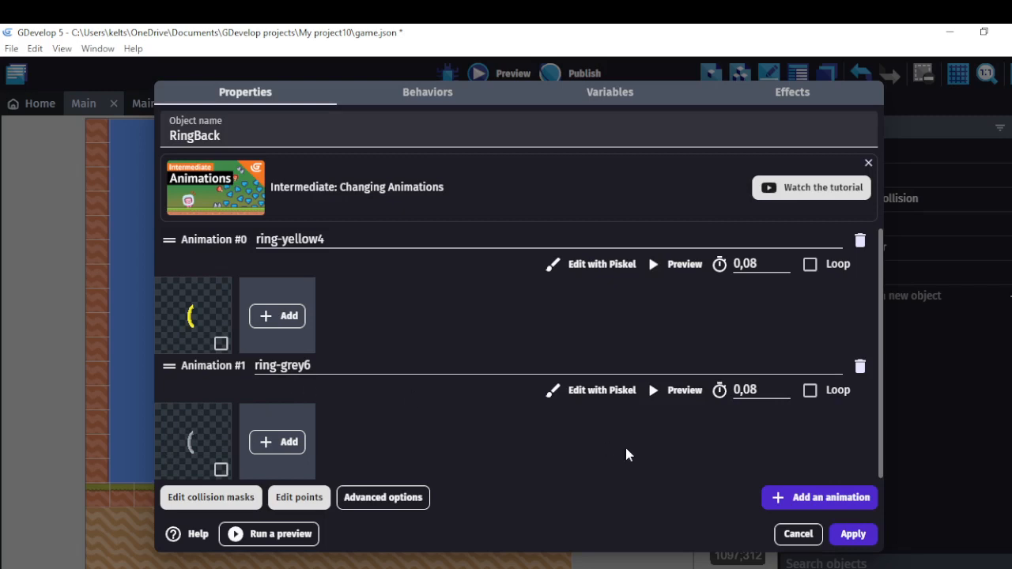
click(852, 541)
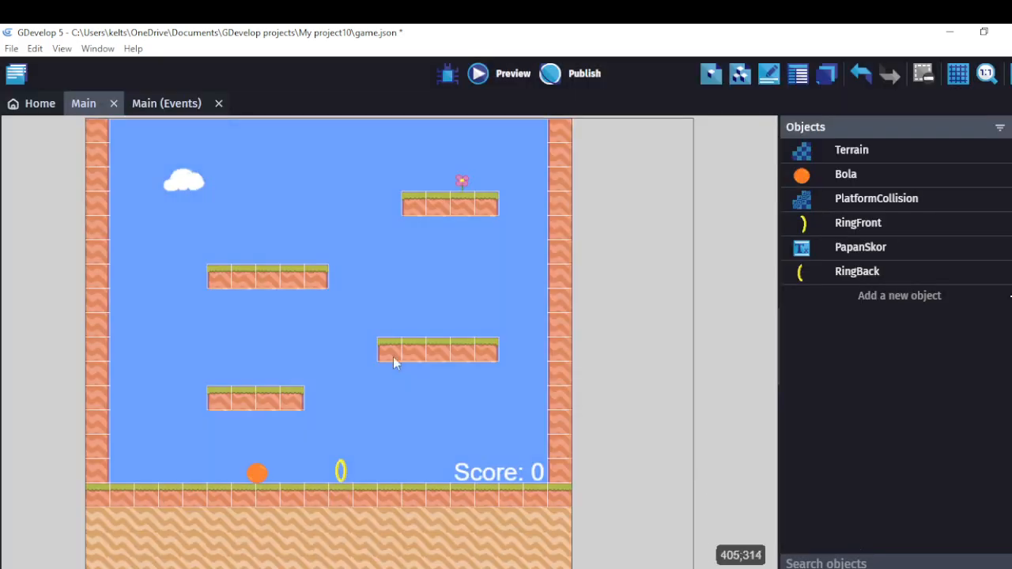
- Duplicate the condition "Bola is in collision with RingFront" within the scoring event of the Main scene
click(156, 105)
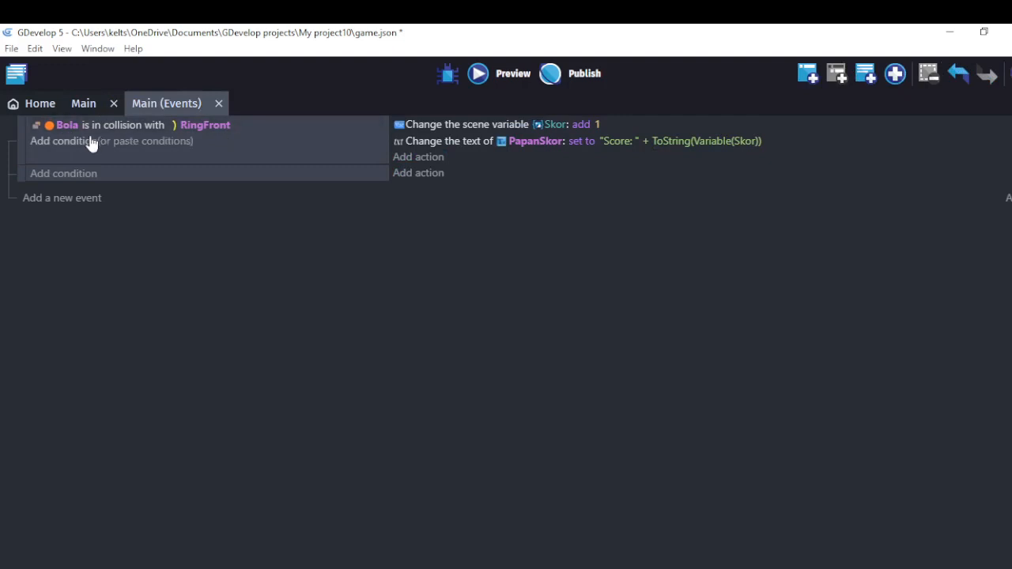
right_click(114, 125)
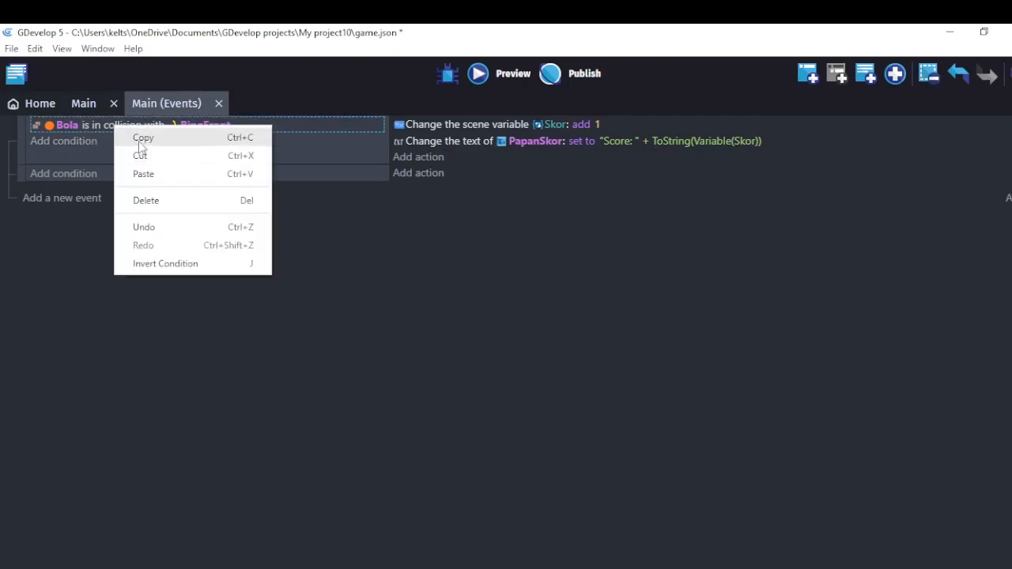
click(140, 139)
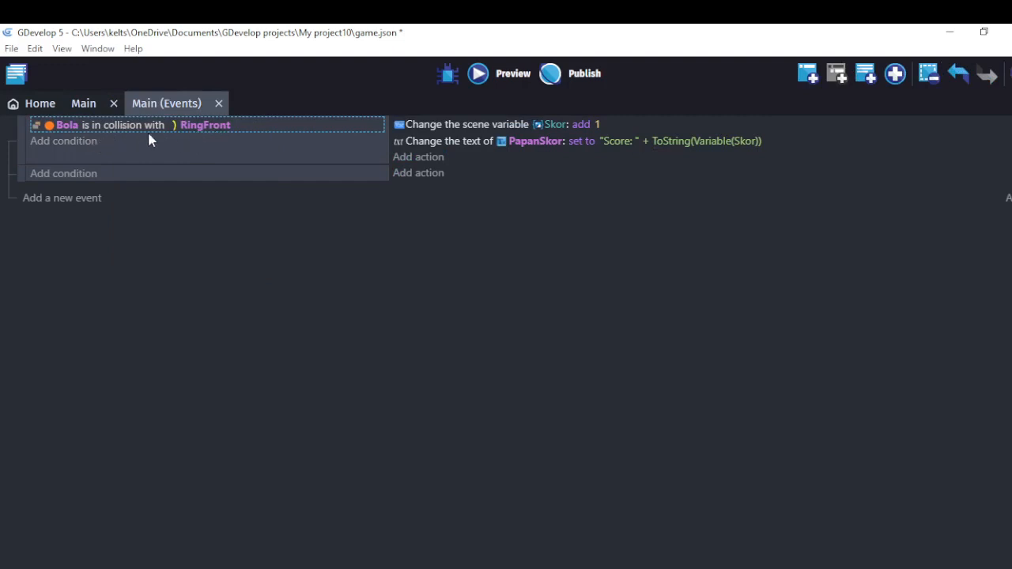
click(111, 140)
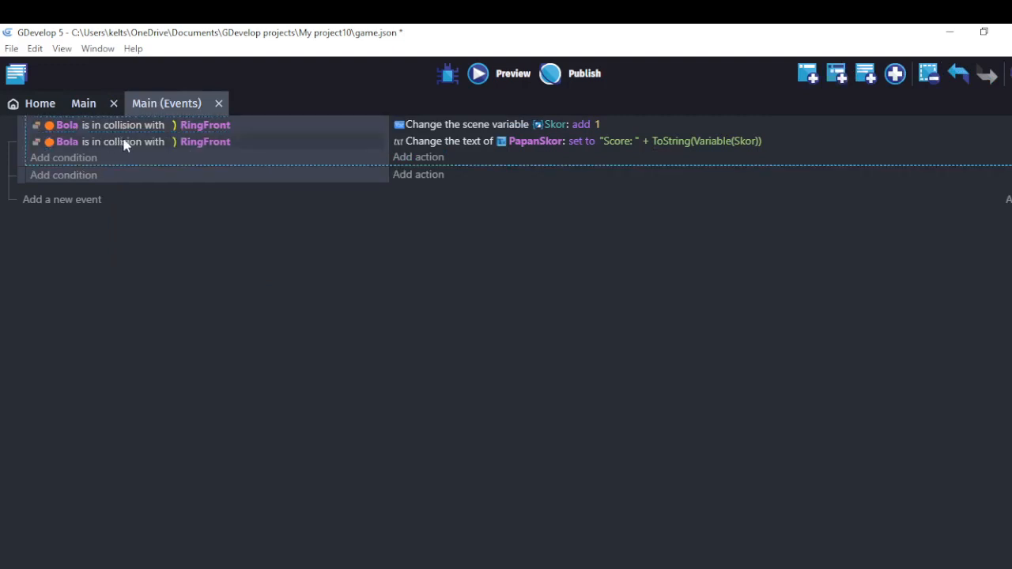
- Change the duplicated collision condition in the scoring event so that Bola is checked against RingBack
click(214, 140)
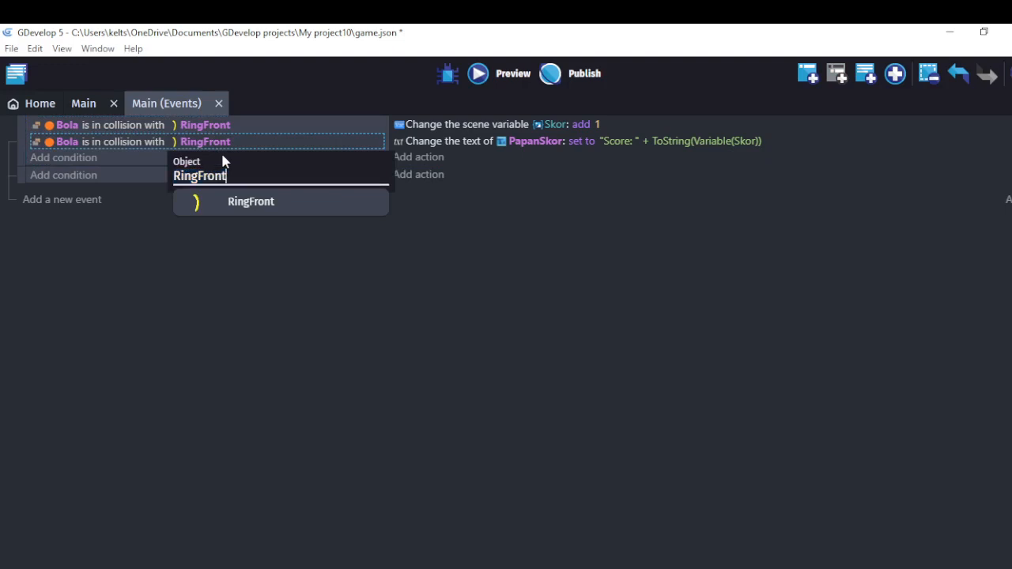
key(BackSpace)
key(BackSpace)
text(B)
click(252, 202)
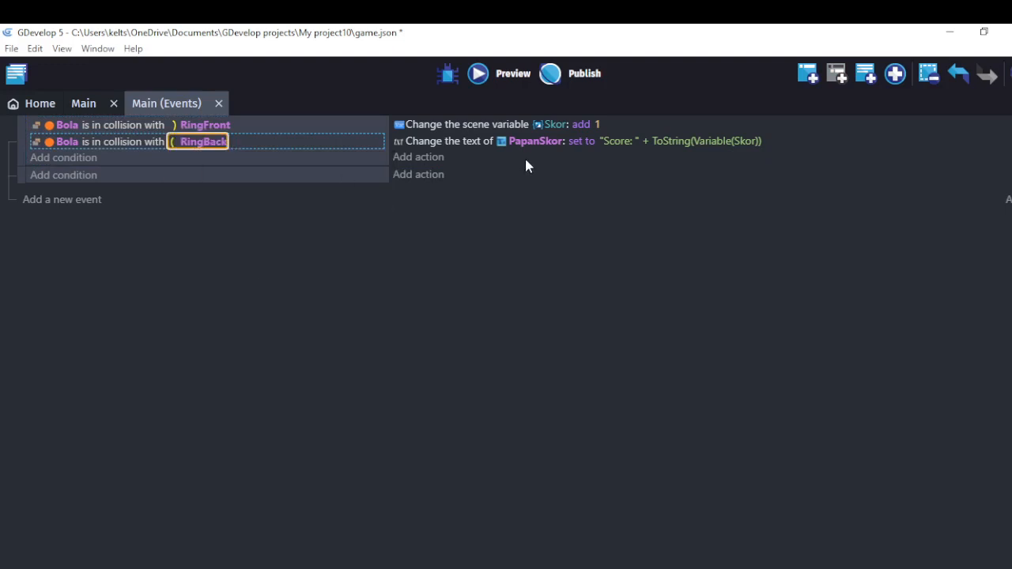
- Add an action to the scoring event that sets RingFront's animation number to 1
click(431, 157)
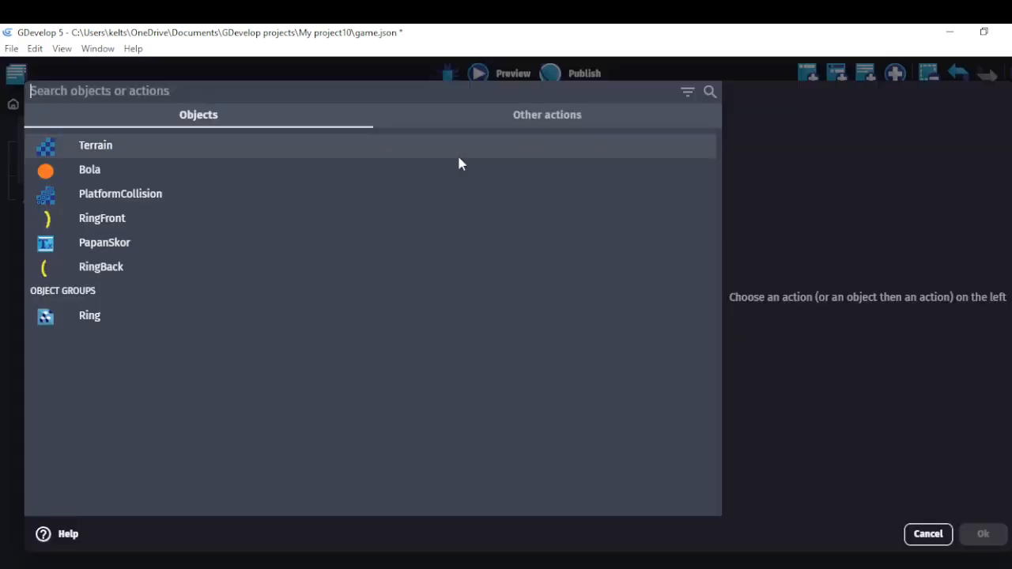
text(bola)
key(BackSpace)
key(BackSpace)
key(BackSpace)
key(BackSpace)
text(ri)
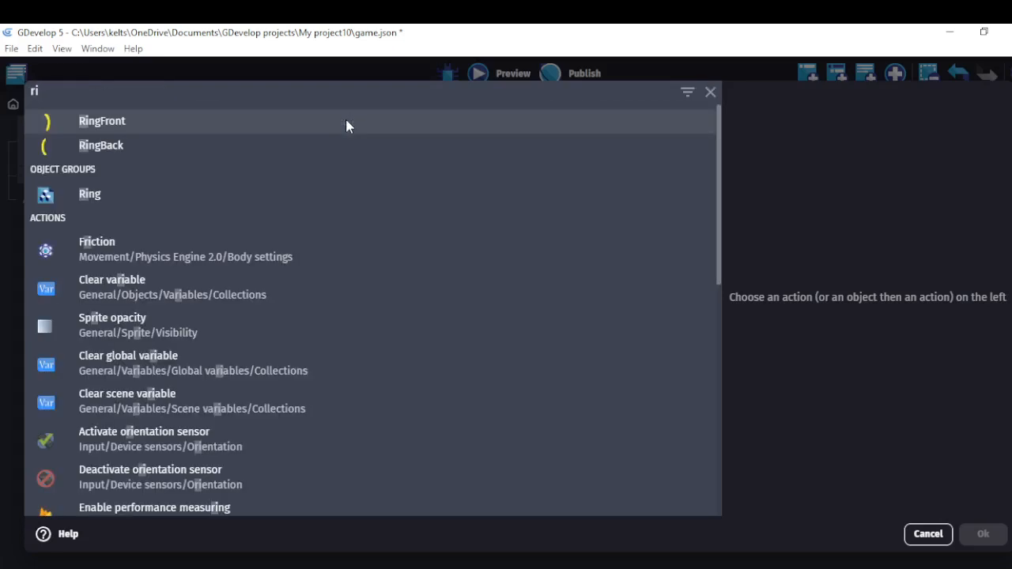
click(345, 119)
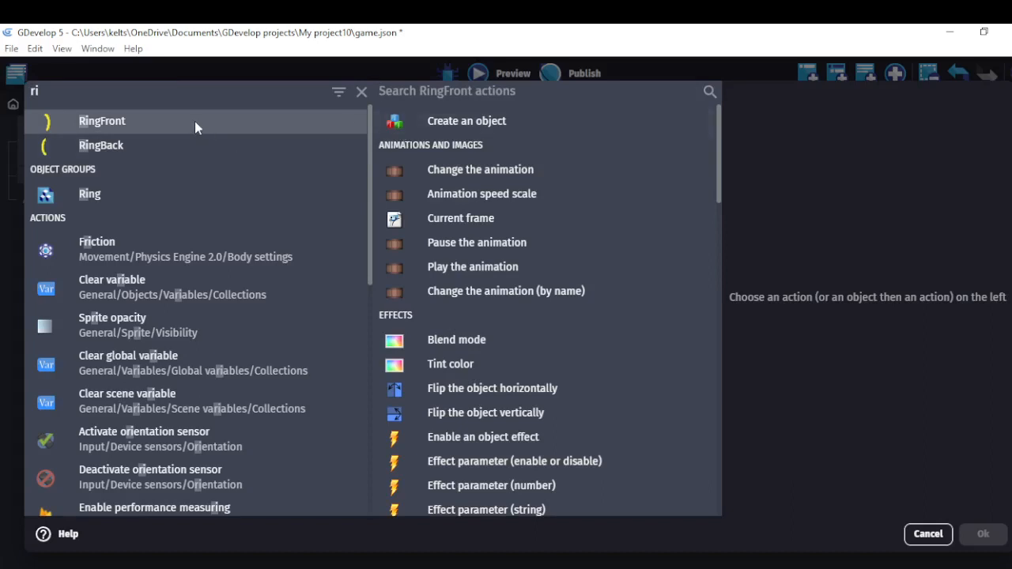
click(485, 172)
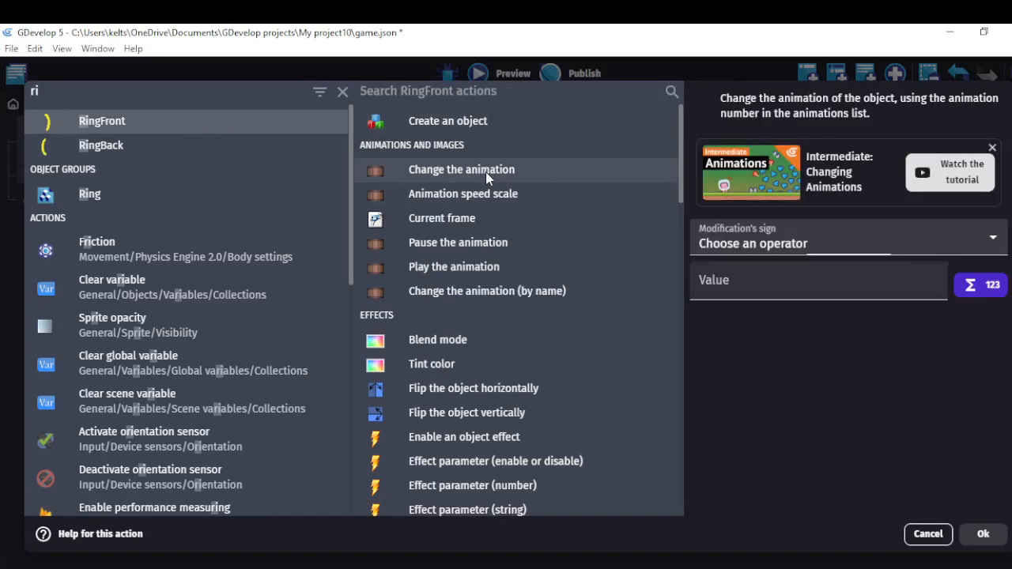
click(762, 237)
click(753, 278)
text(1)
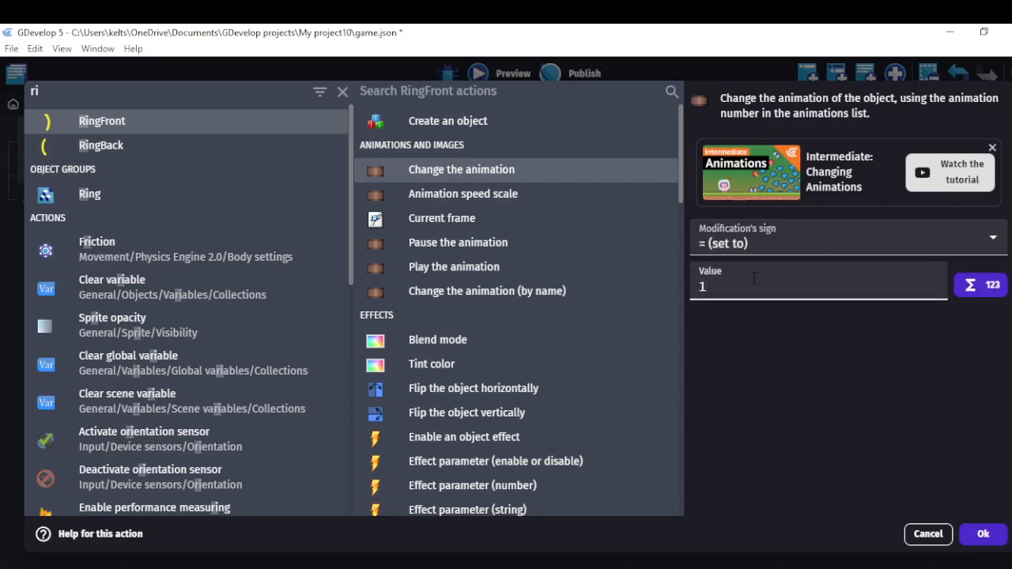
click(980, 535)
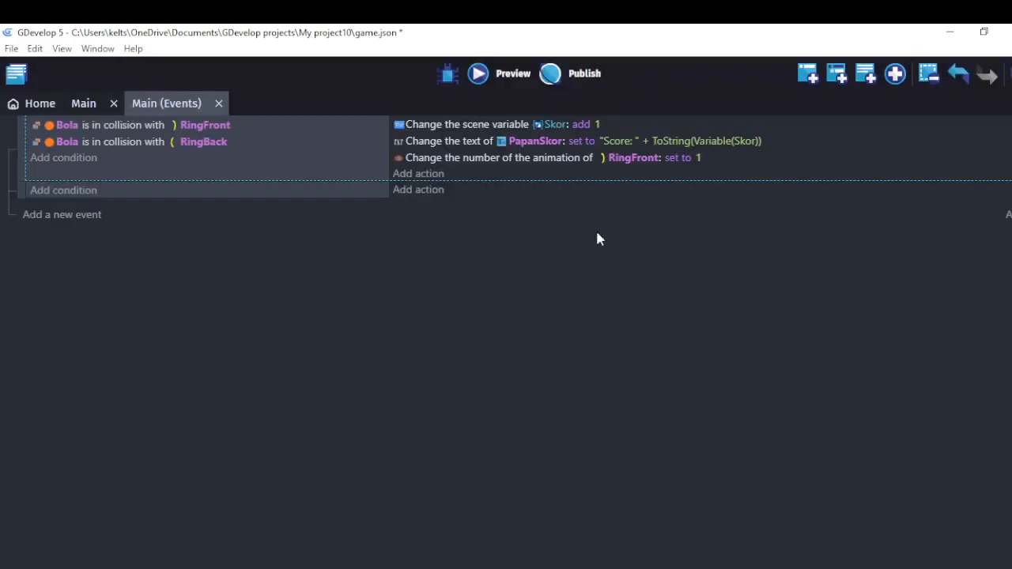
- Duplicate the RingFront change-animation action within the scoring event
right_click(676, 162)
click(685, 162)
right_click(709, 163)
click(723, 172)
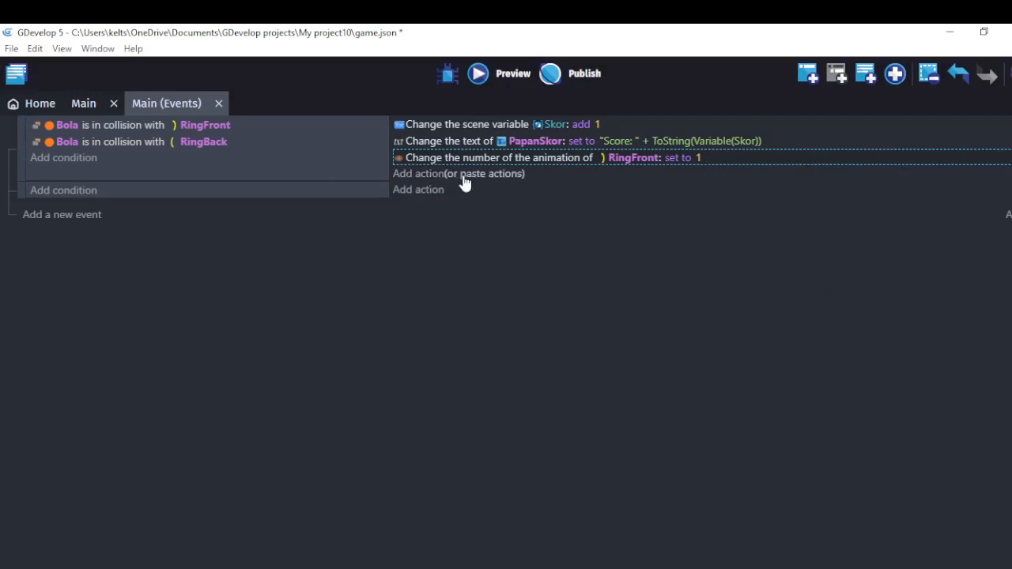
key(ctrl+v)
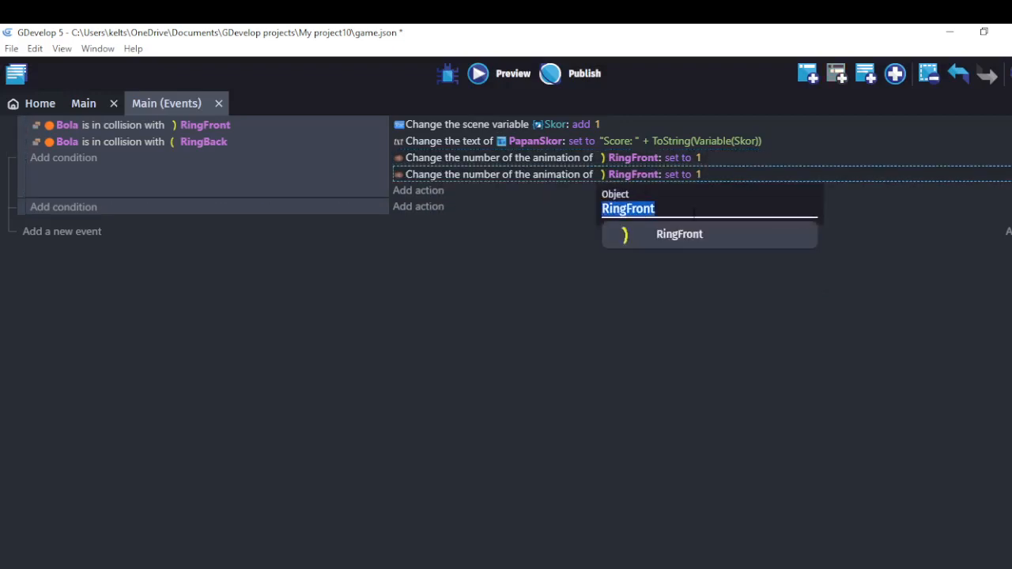
- Change the object of the duplicated animation action to RingBack
click(693, 211)
key(BackSpace)
key(BackSpace)
key(BackSpace)
key(BackSpace)
key(BackSpace)
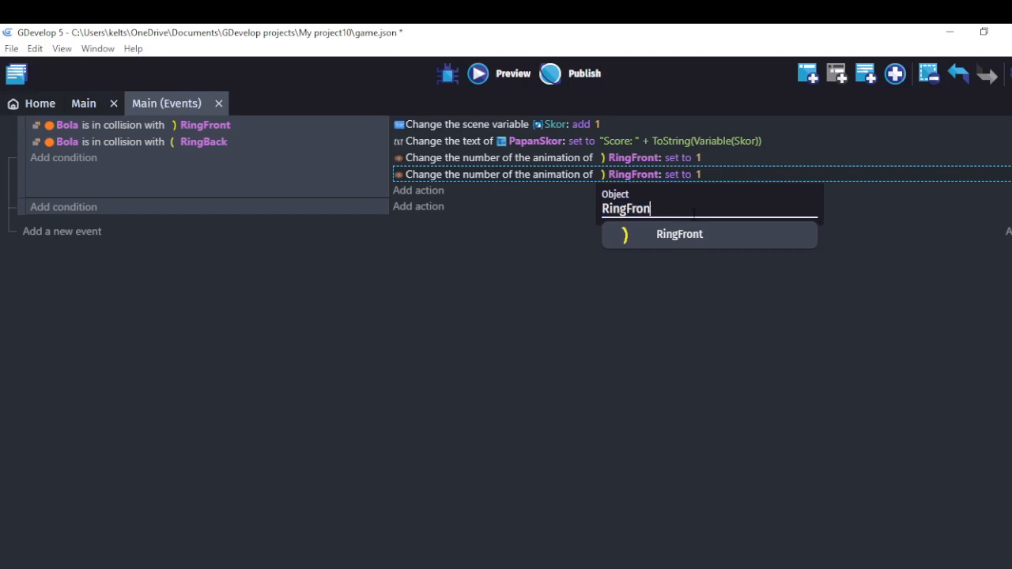
text(Back)
click(650, 237)
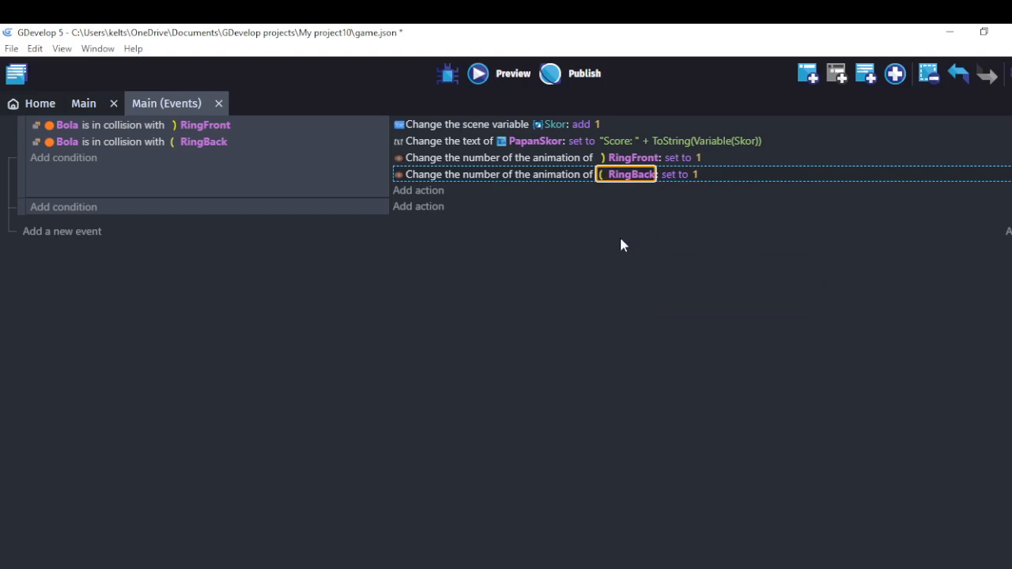
- Preview the game and roll the ball back and forth through the ring to check its scoring and layering
click(477, 73)
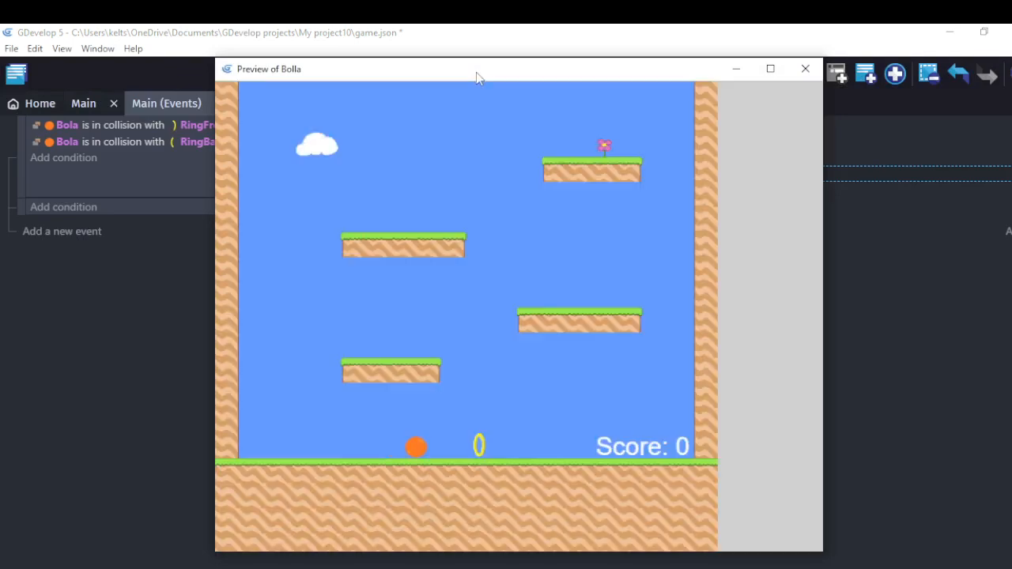
key(Left)
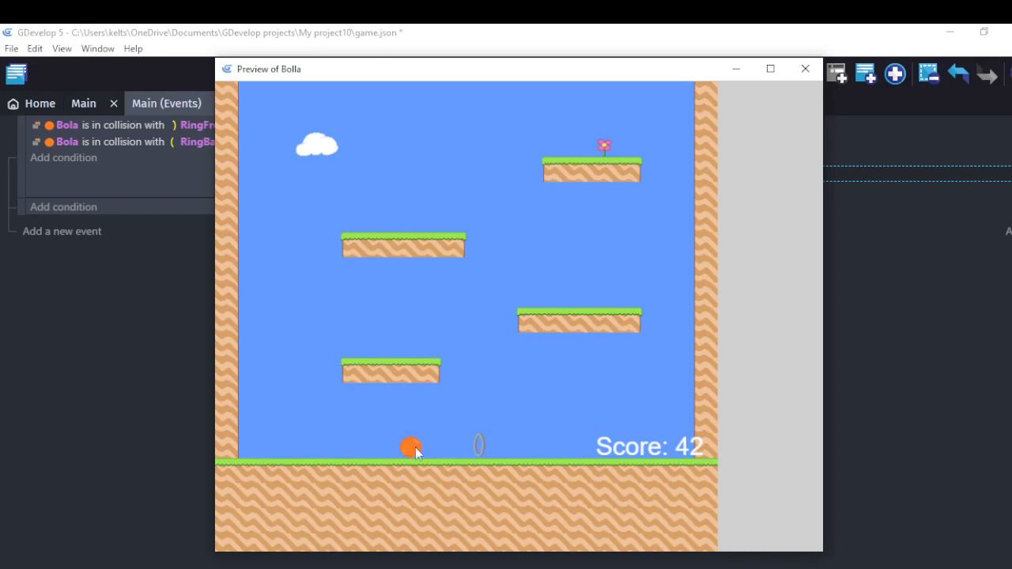
key(Right)
key(Left)
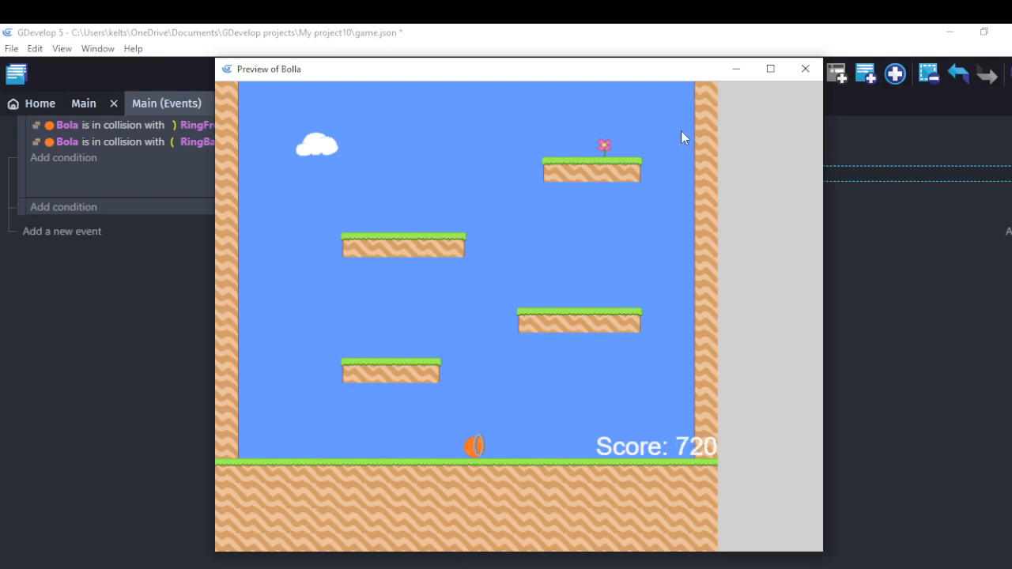
click(84, 104)
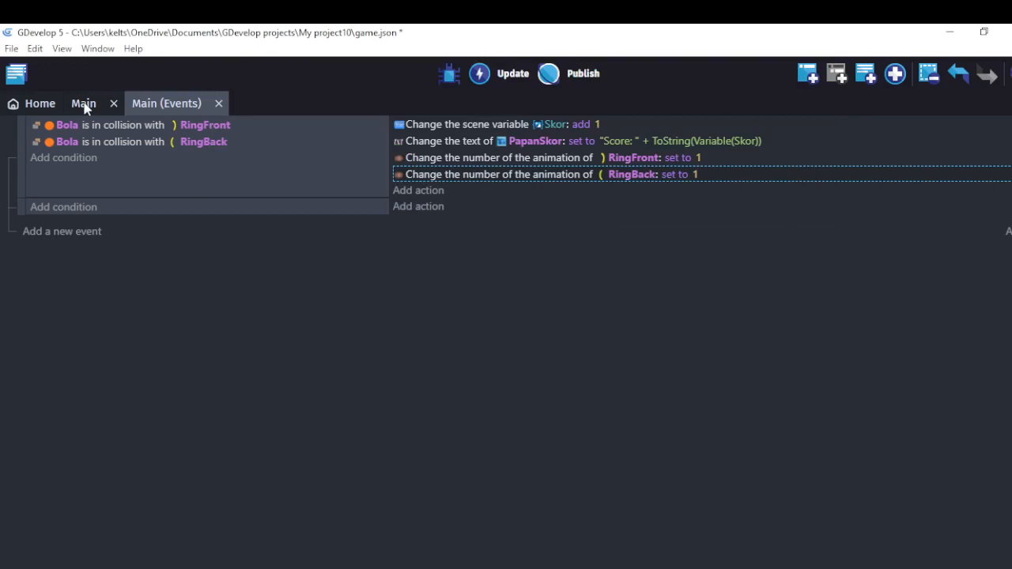
- Open the RingBack instance's properties in the Main scene and set its Z order to 12
click(84, 103)
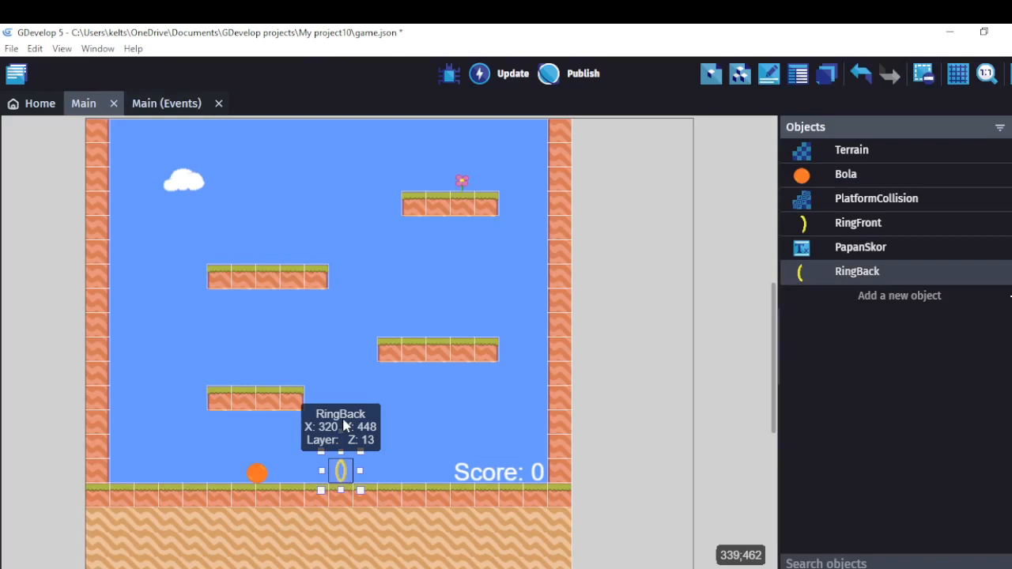
click(770, 78)
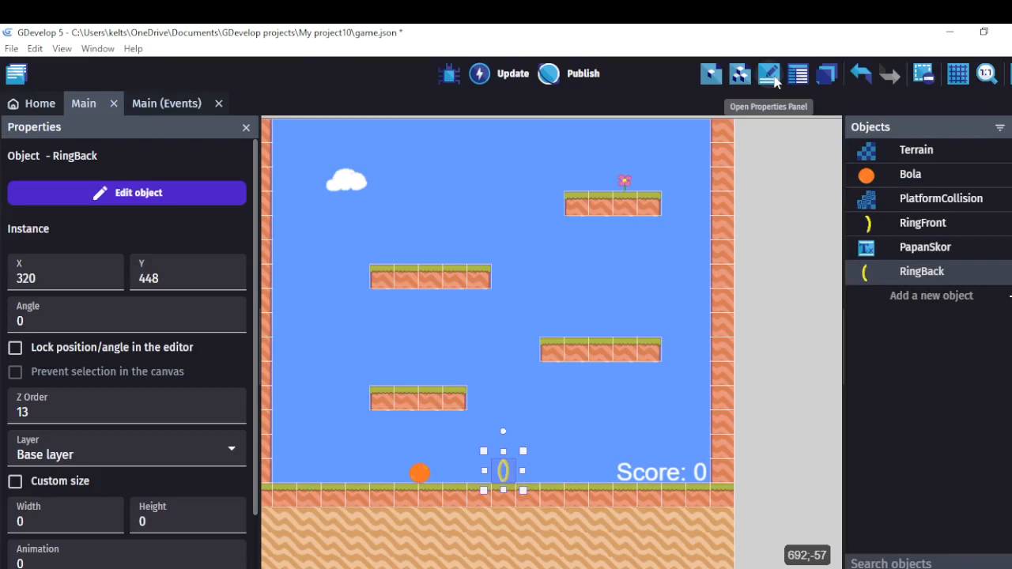
scroll(249, 482, down, 1)
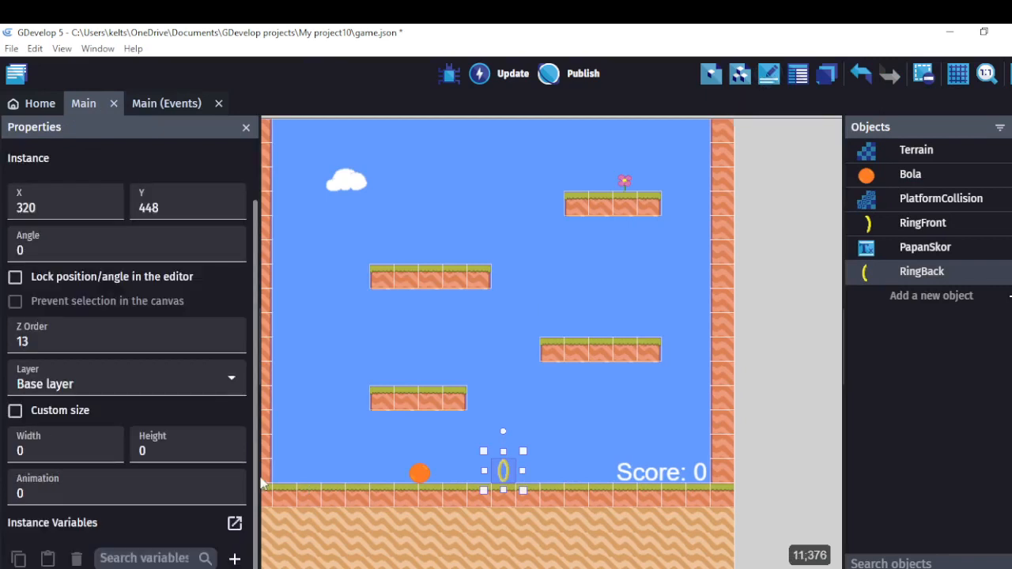
scroll(87, 408, up, 1)
double_click(88, 408)
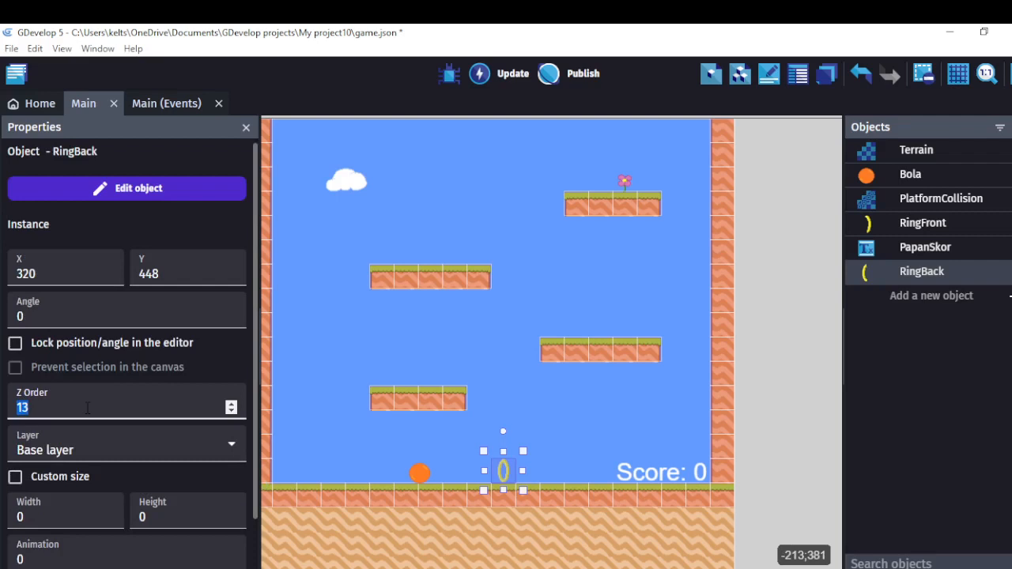
text(12)
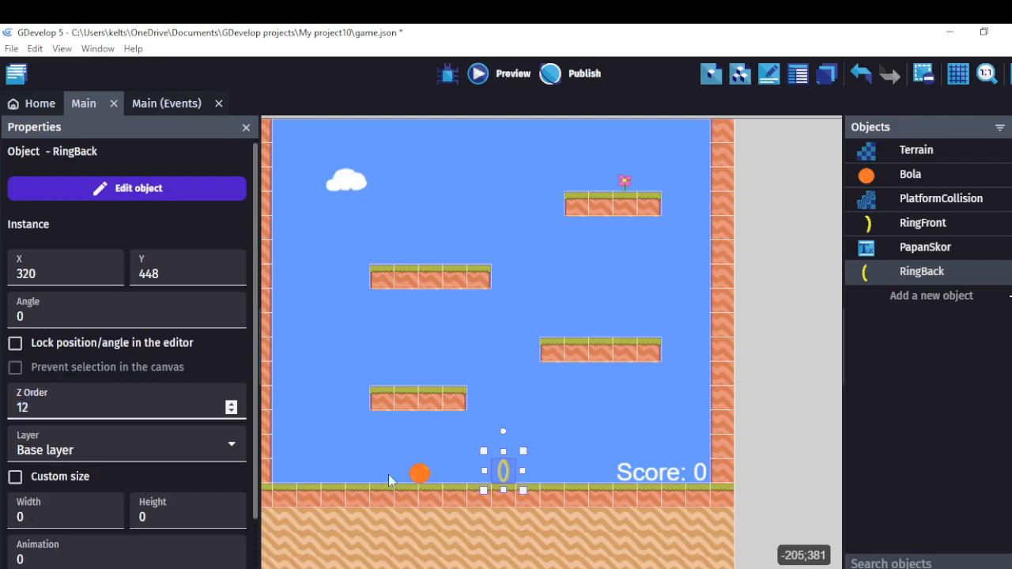
- Set the Z order of the Bola instance to 13
click(418, 473)
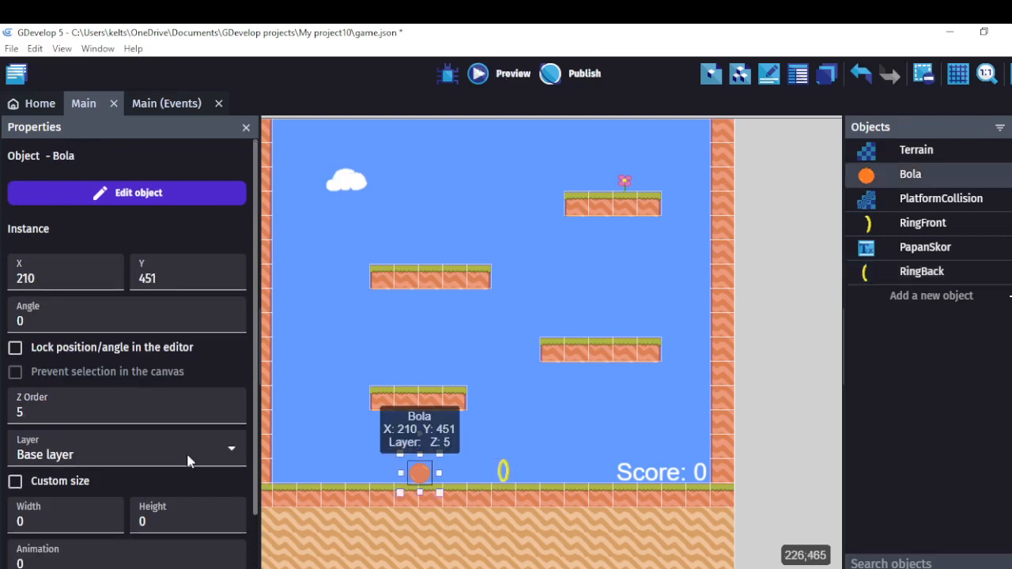
click(144, 411)
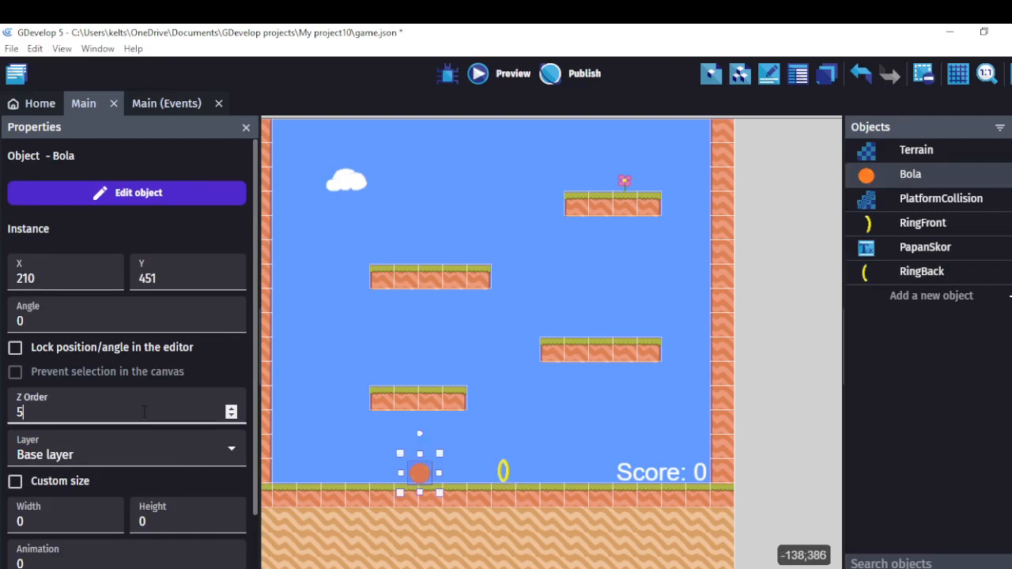
key(BackSpace)
text(13)
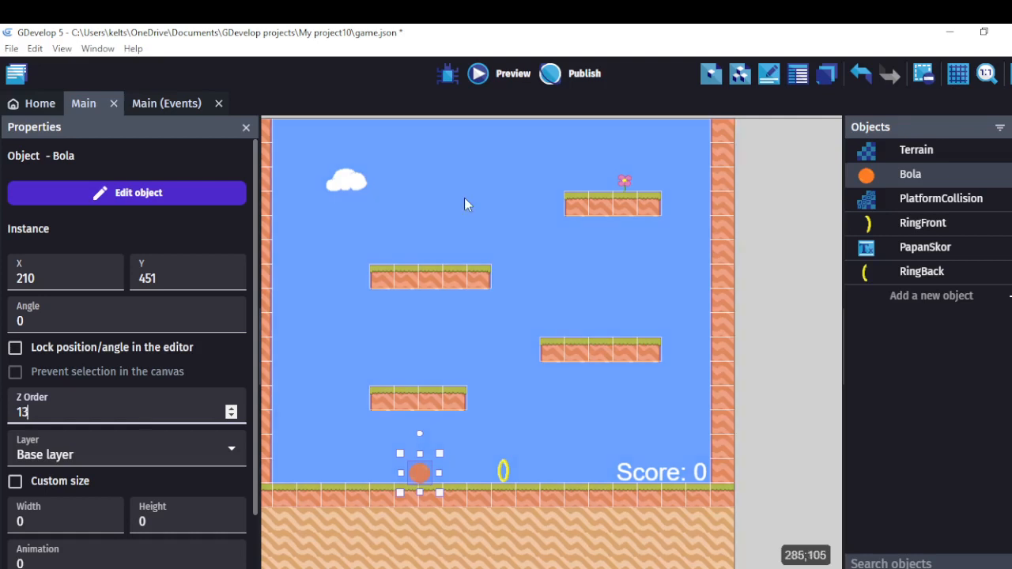
- Preview the game again, roll the ball through the ring to check the layering, and close the preview
click(478, 75)
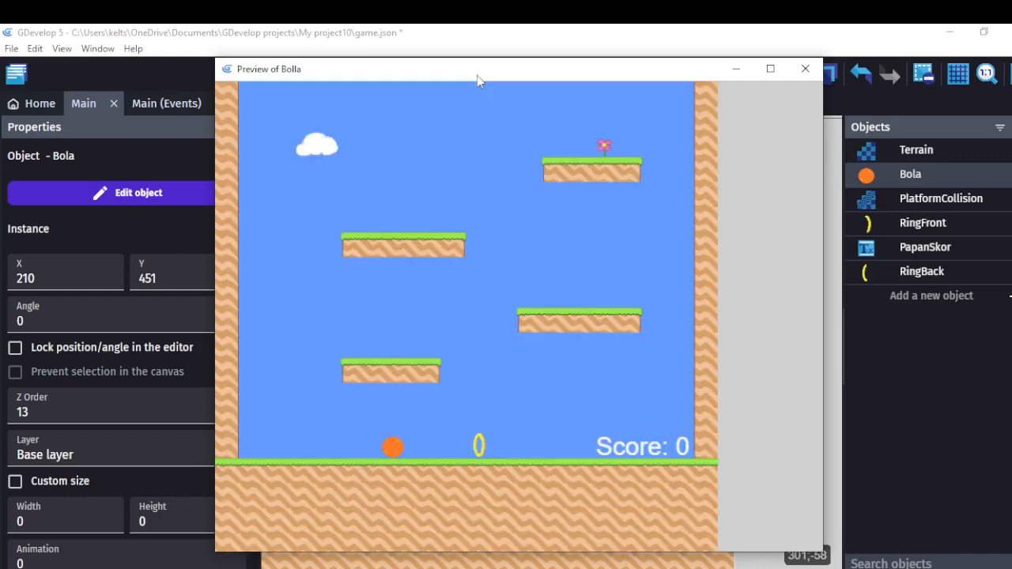
key(Right)
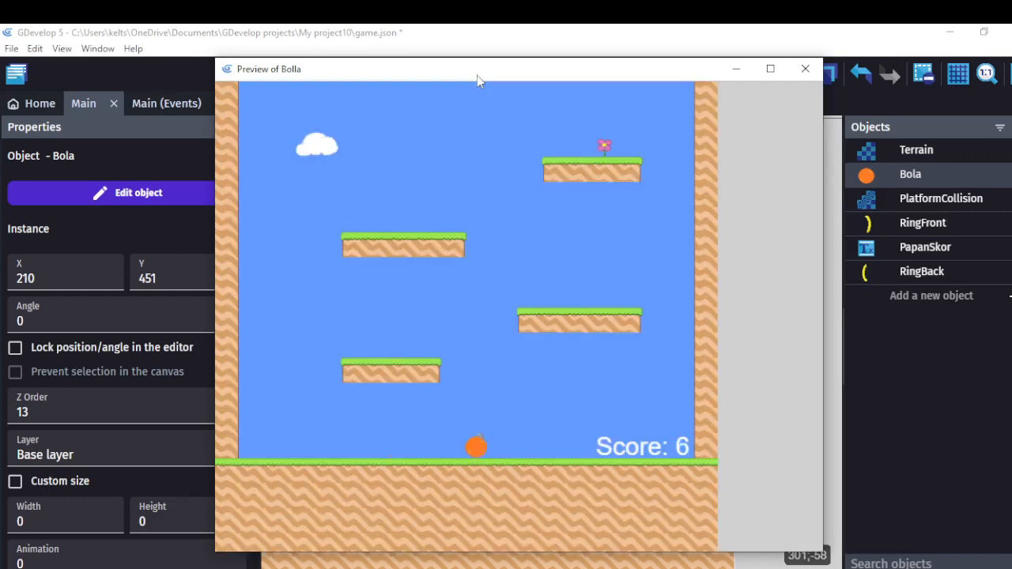
key(Left)
key(Right)
key(Left)
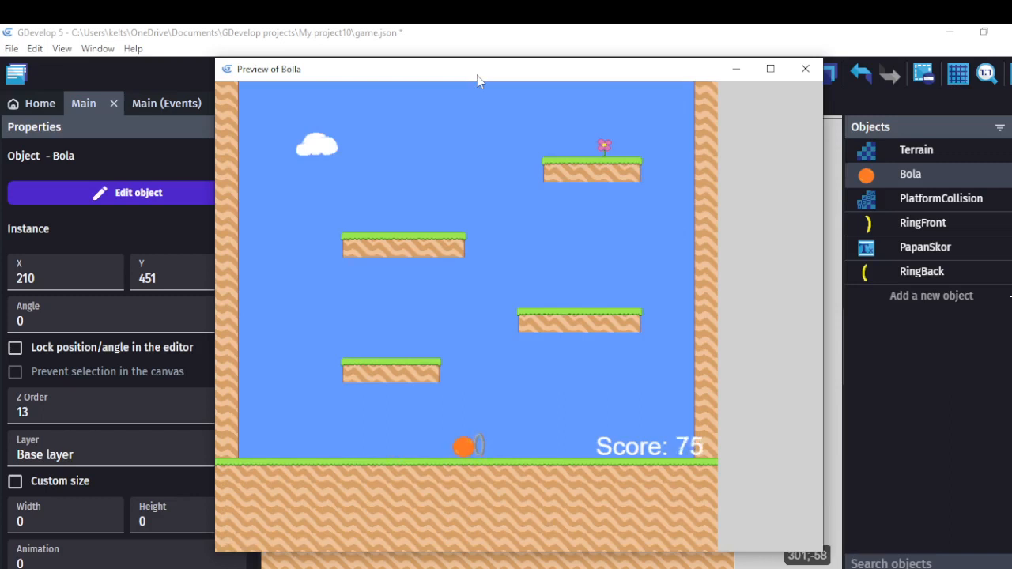
key(Right)
click(800, 82)
- Move the RingBack instance left to X 286, clear of the RingFront half
click(503, 471)
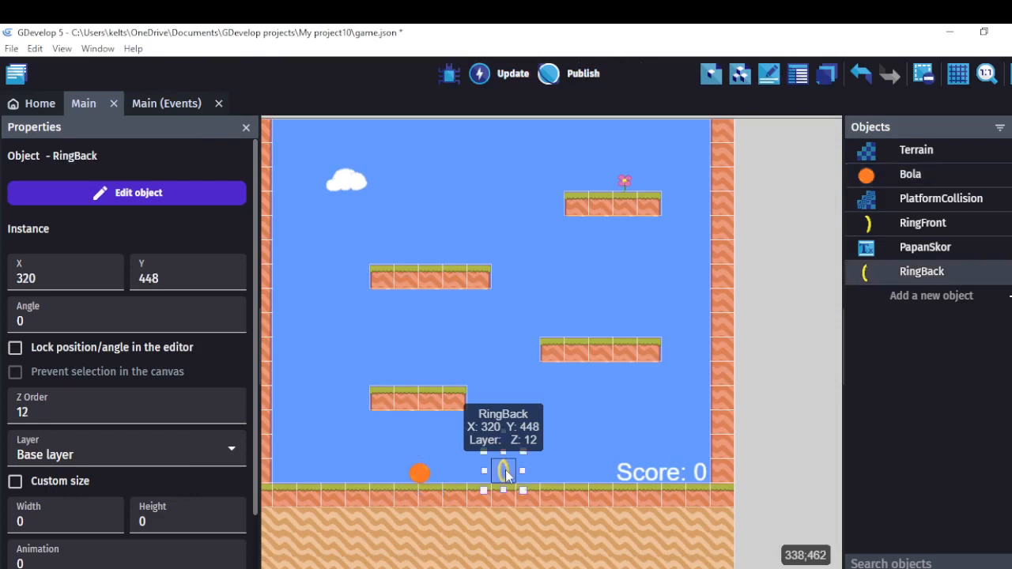
key(Left)
key(Left)
key(Left)
key(Left)
key(Left)
key(Left)
key(Left)
key(Left)
key(Left)
key(Left)
key(Left)
key(Left)
key(Left)
key(Left)
key(Left)
key(Left)
key(Left)
key(Left)
key(Left)
key(Left)
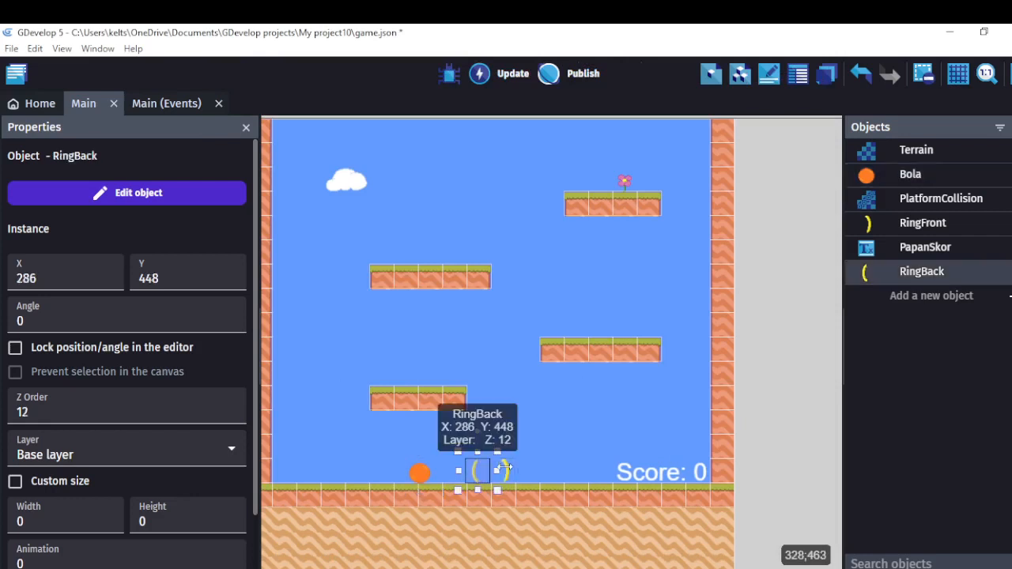
- Select the RingFront instance and set its Z order to 14
click(506, 471)
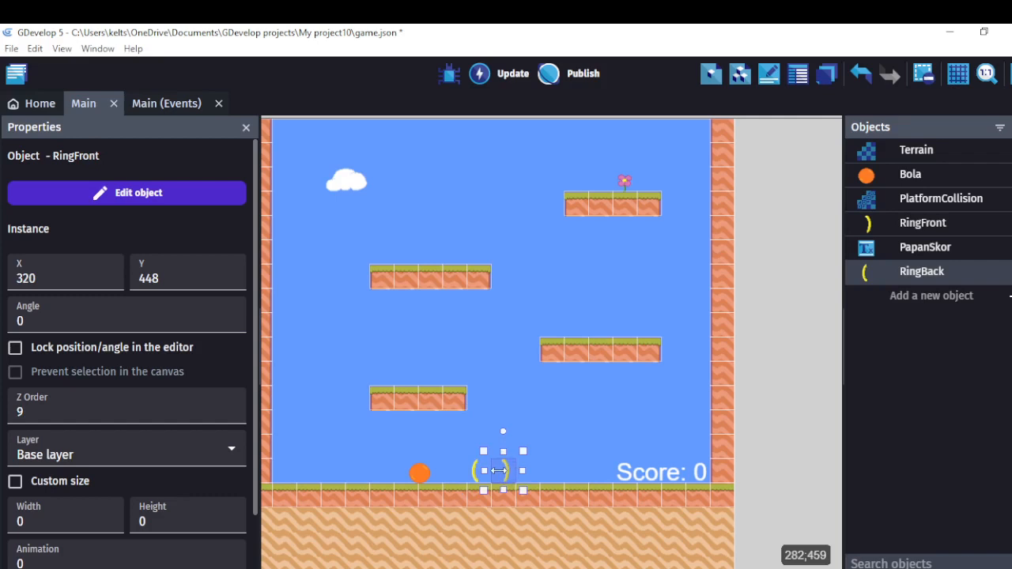
click(461, 467)
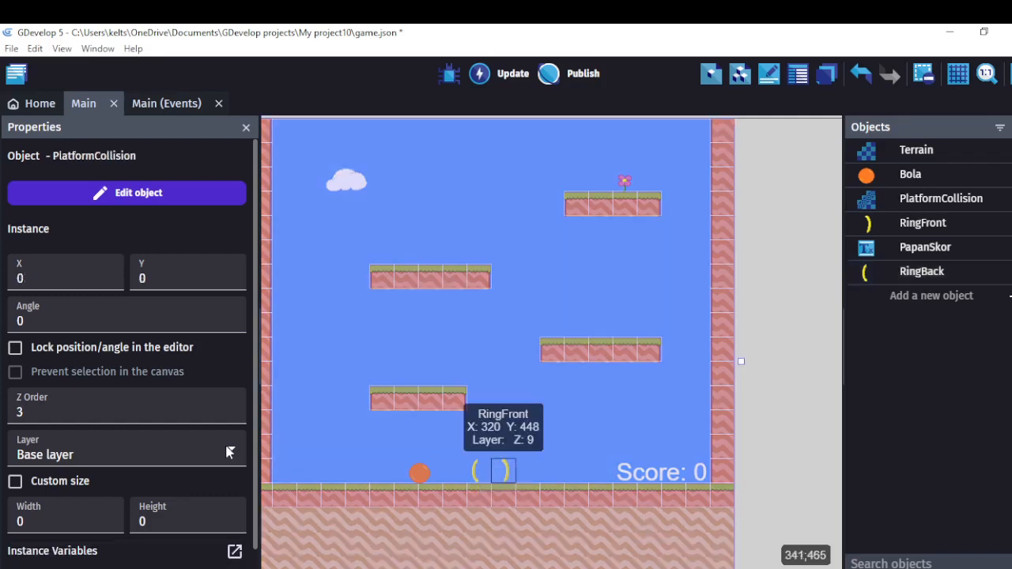
click(501, 468)
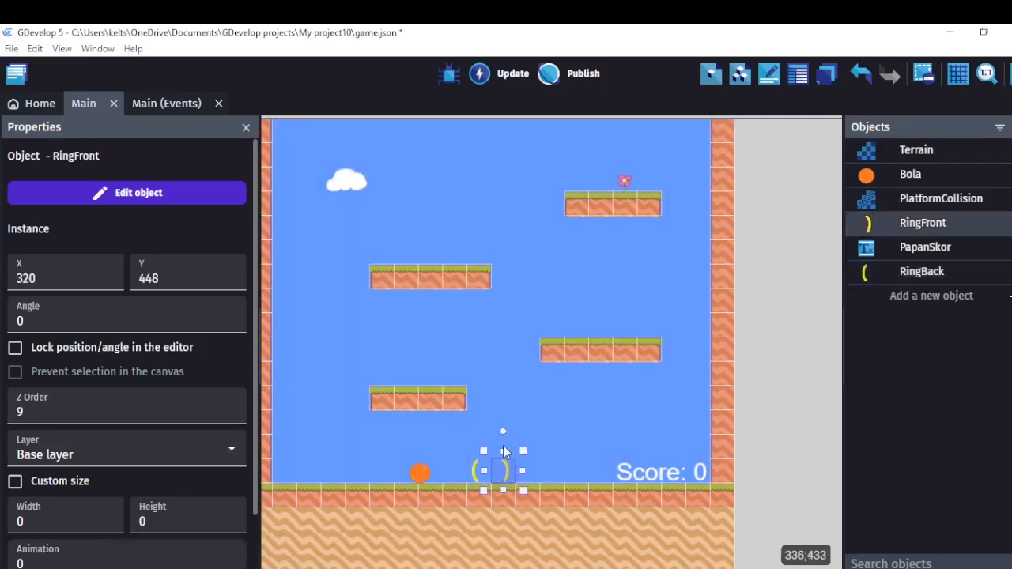
click(189, 411)
key(BackSpace)
text(14)
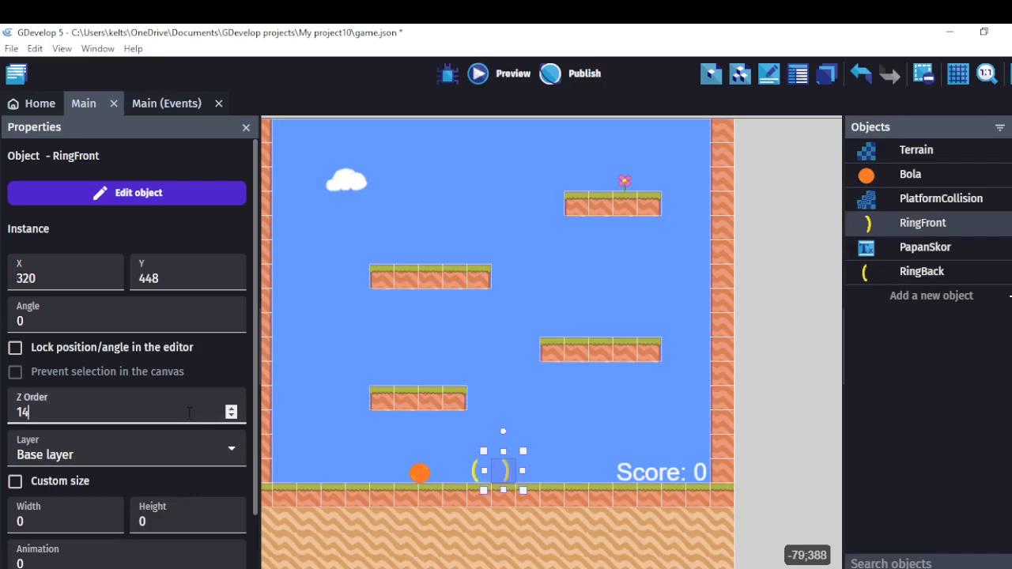
- Inspect the RingFront, RingBack and Bola instances in turn to compare their Z orders
mouse_move(500, 475)
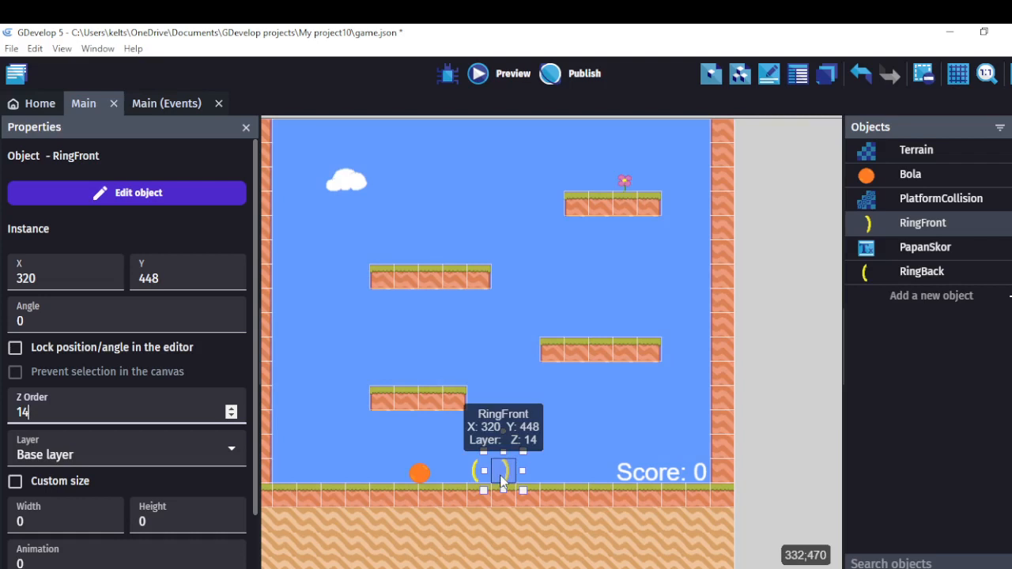
click(477, 479)
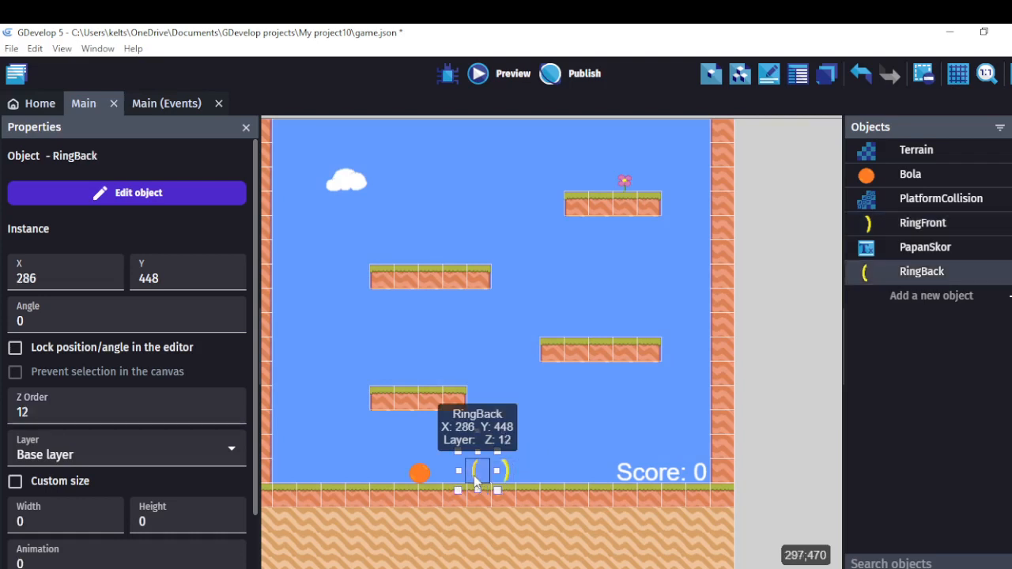
click(419, 477)
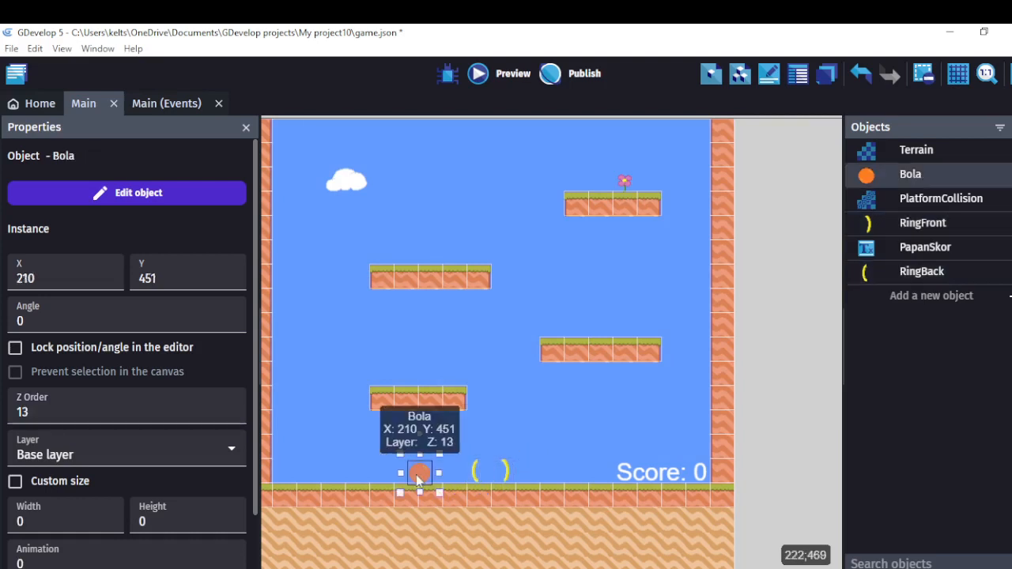
click(503, 474)
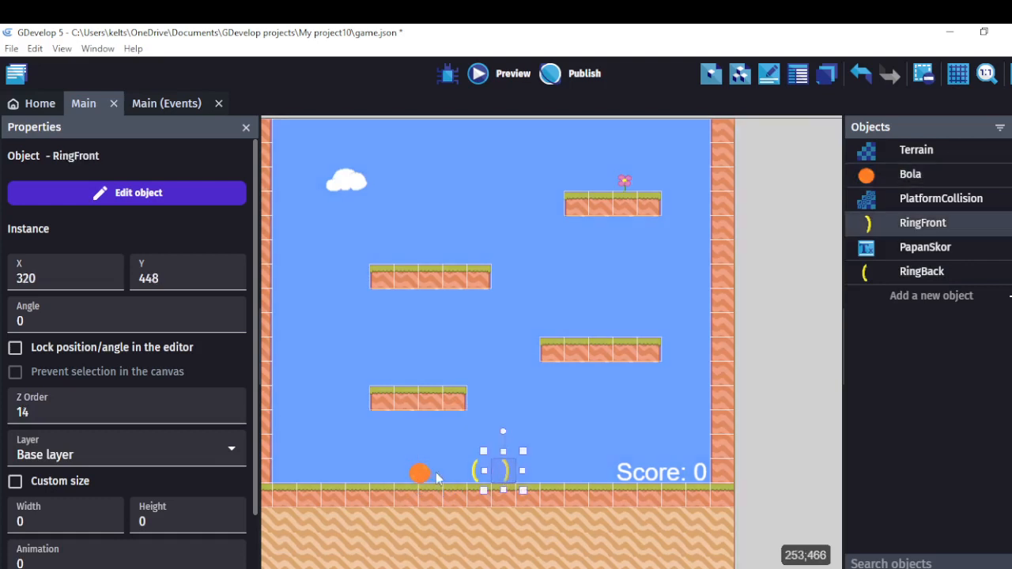
- Move the RingBack instance to X 319 so it closes the ring with RingFront, and show the scene grid
click(478, 473)
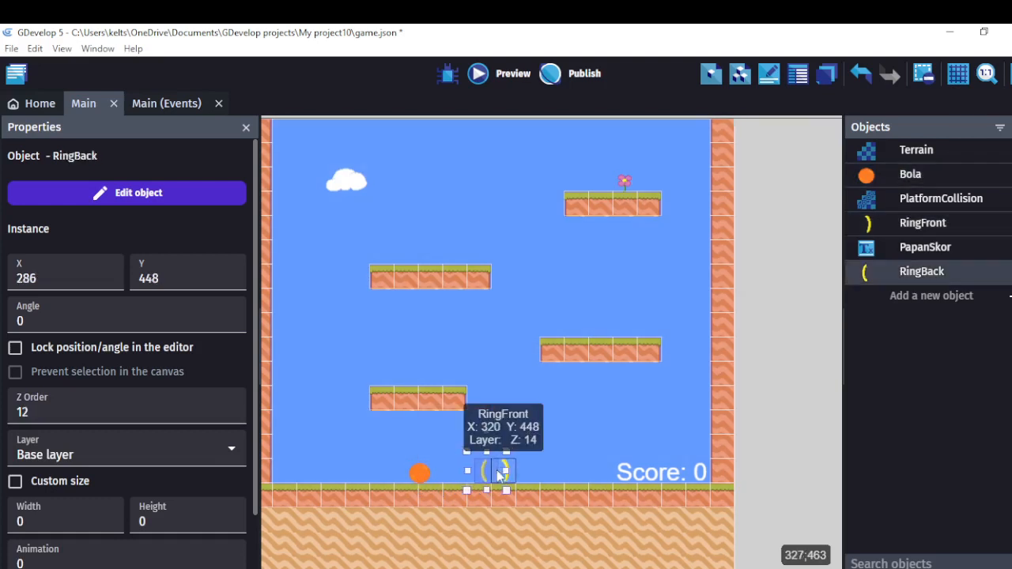
drag(507, 476, 513, 474)
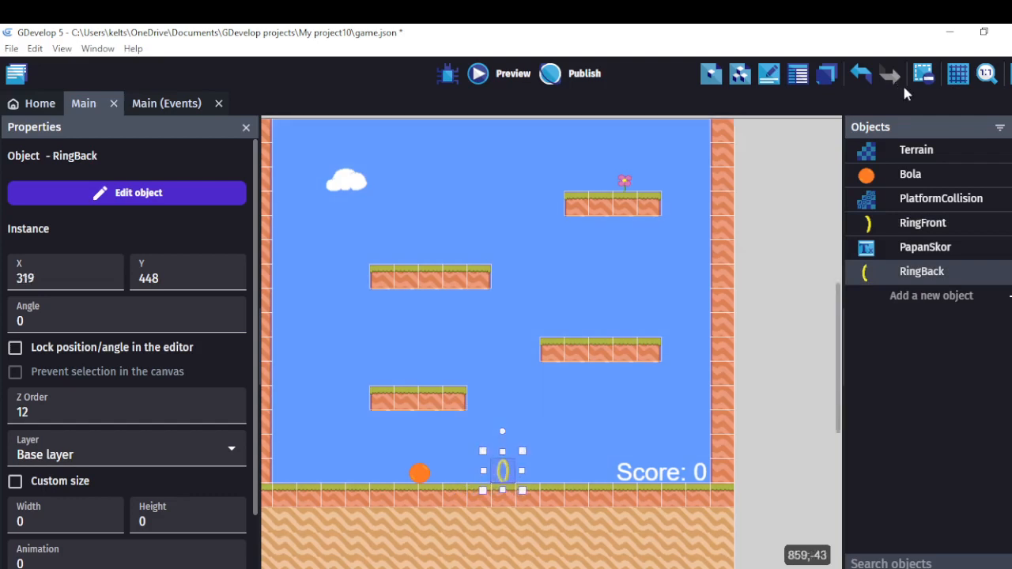
click(958, 79)
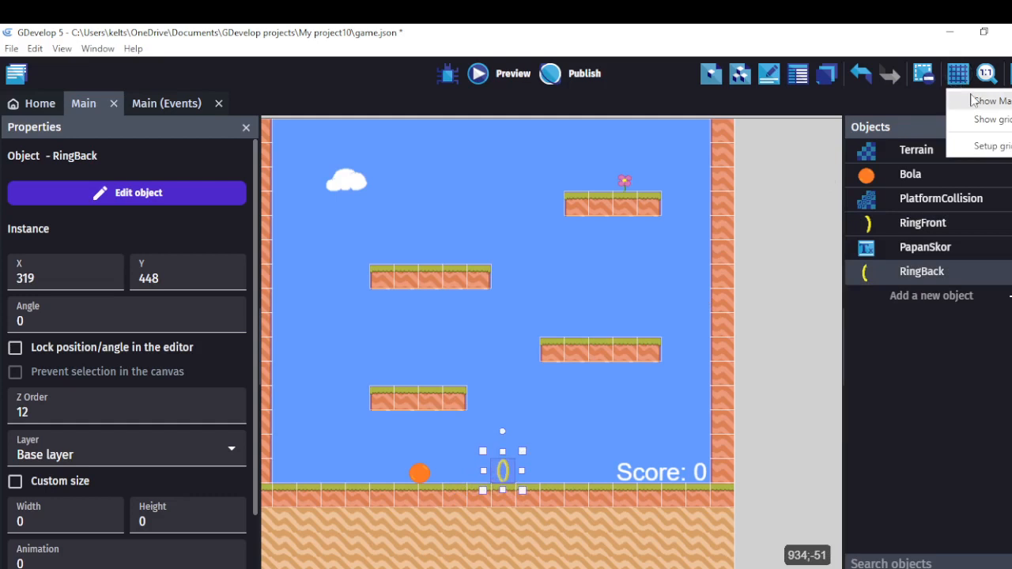
click(974, 120)
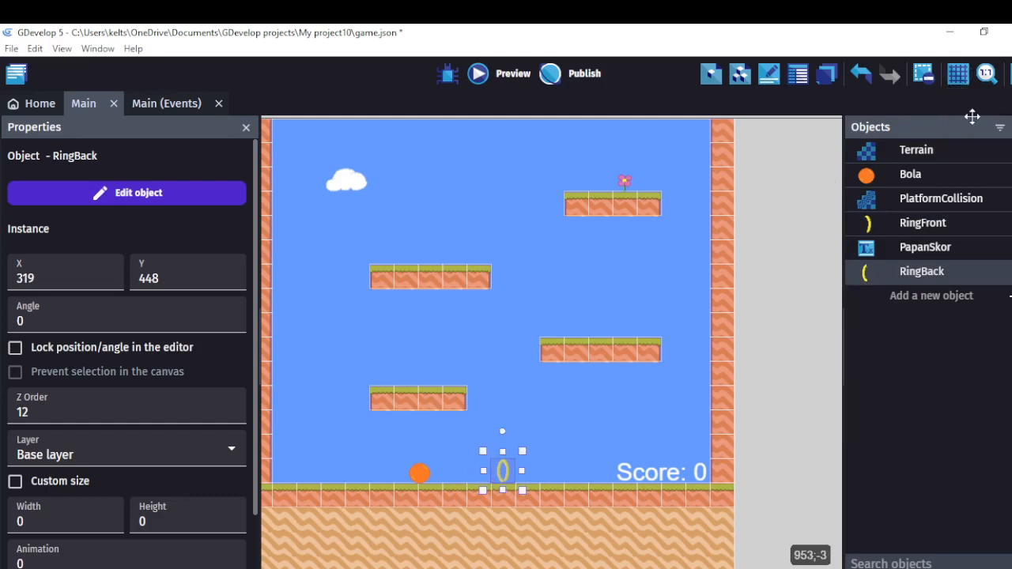
click(514, 473)
mouse_move(514, 472)
mouse_down()
mouse_move(531, 472)
mouse_move(503, 472)
mouse_up()
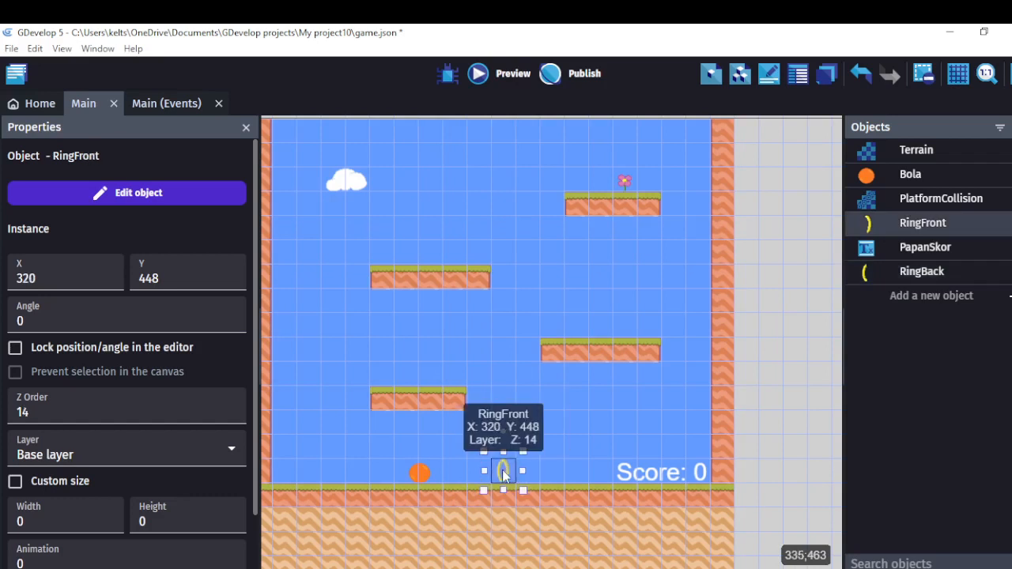
- Preview the game, roll the ball through the ring in both directions to check layering and scoring, and close the preview
click(499, 75)
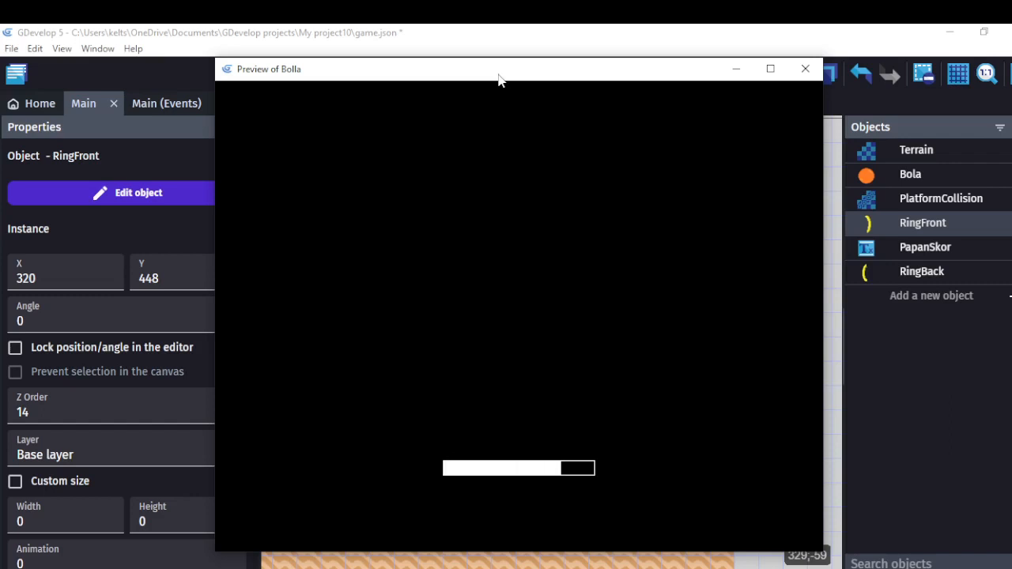
key(Right)
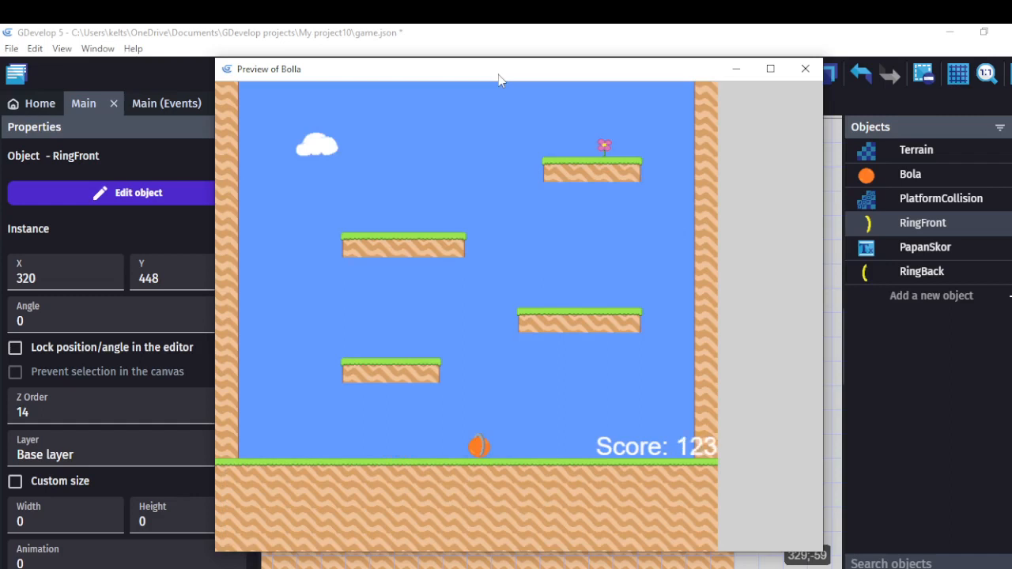
key(space)
key(Right)
key(Left)
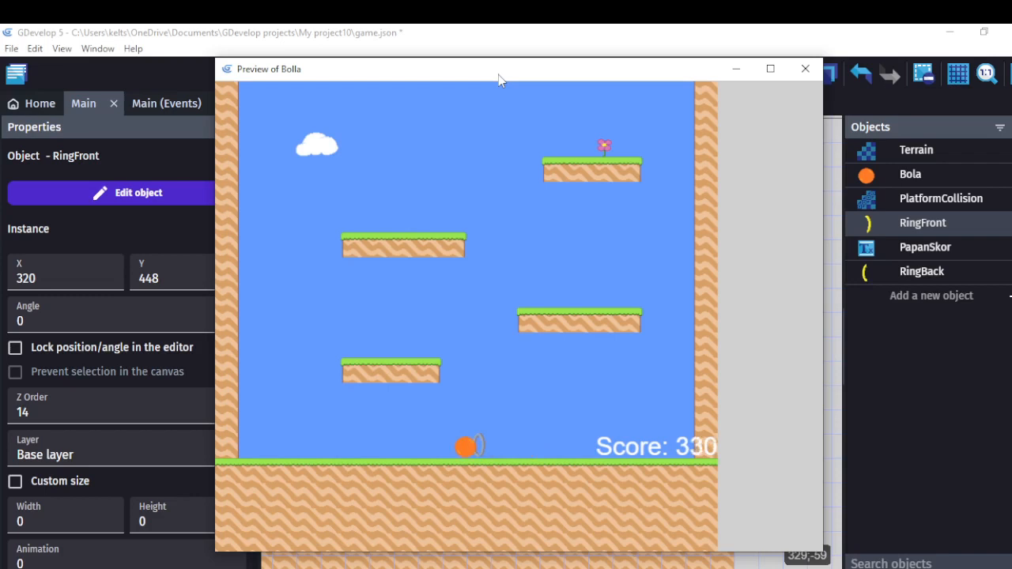
key(Left)
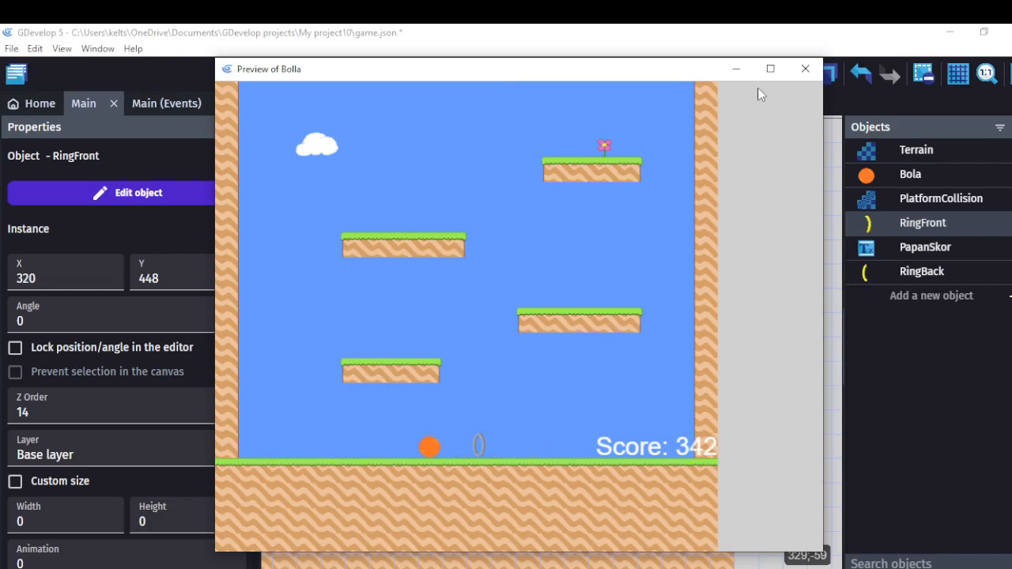
click(803, 69)
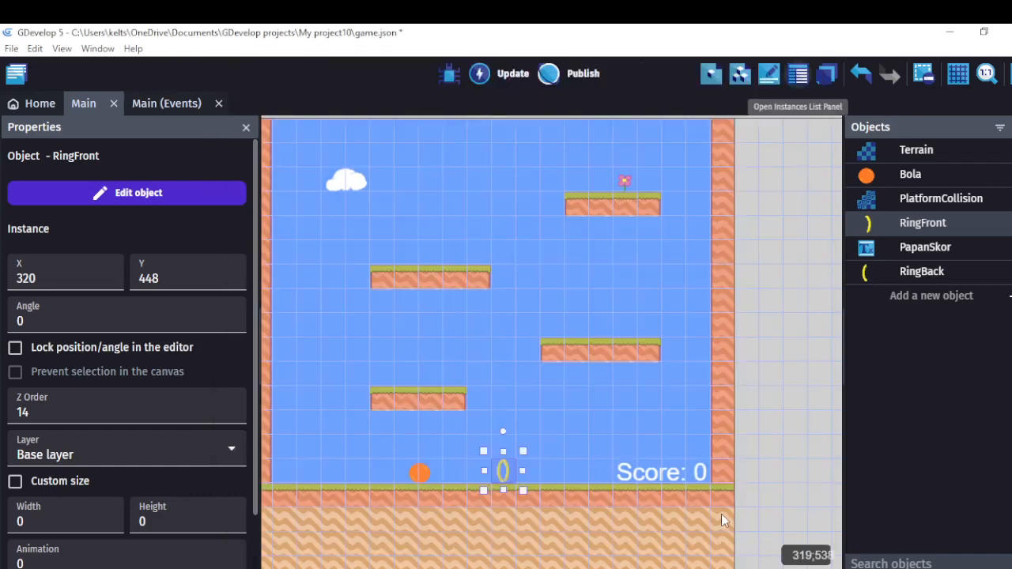
- Open the RingFront object's settings, examine its numbered animations, and close the editor
click(177, 104)
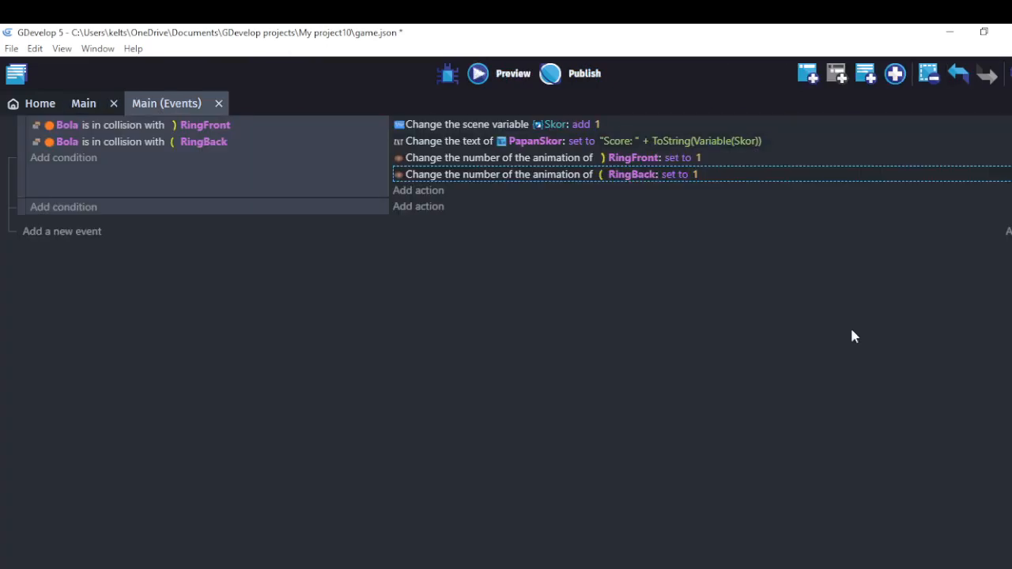
key(ctrl+shift+Tab)
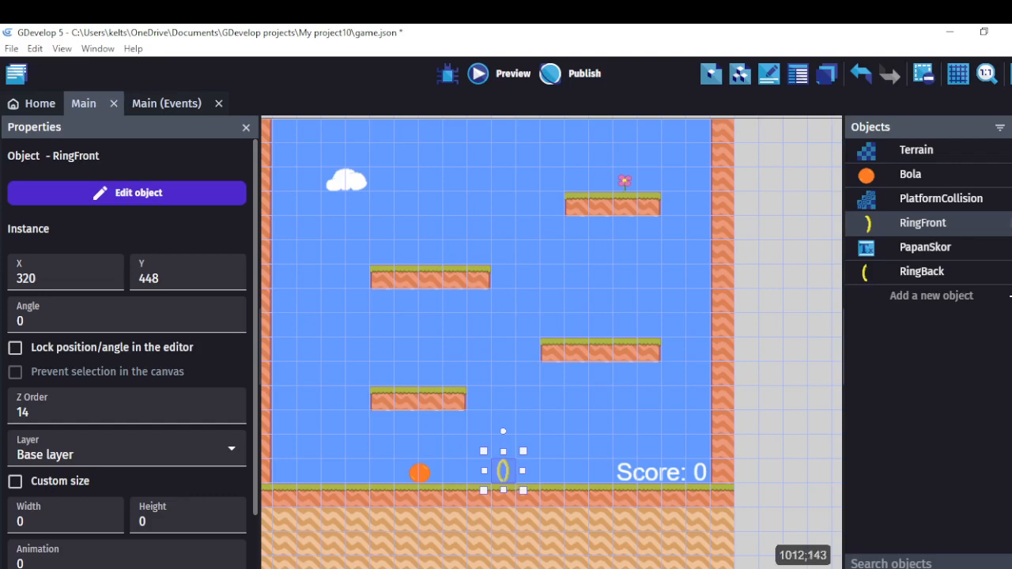
right_click(889, 230)
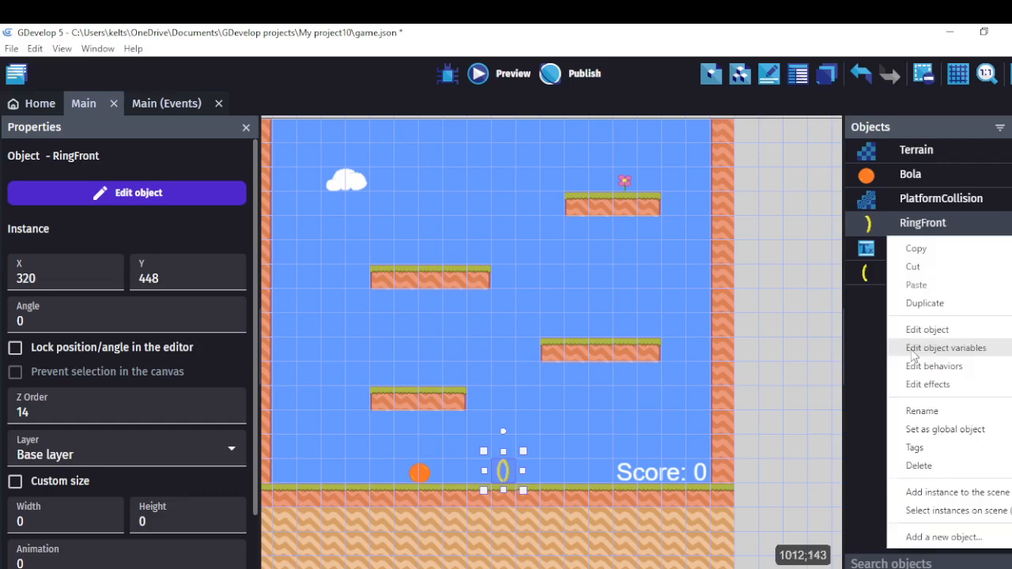
click(915, 348)
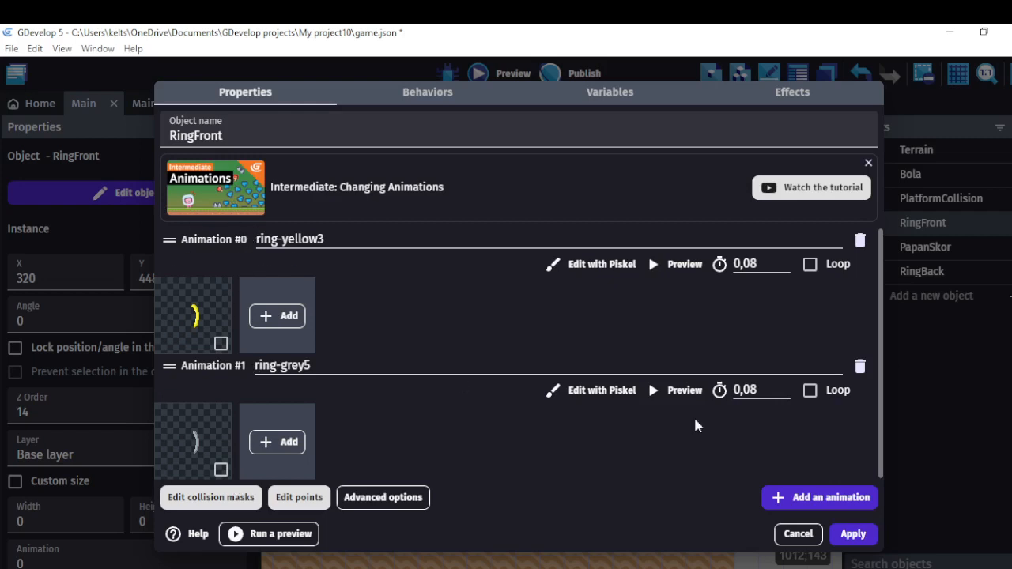
click(854, 535)
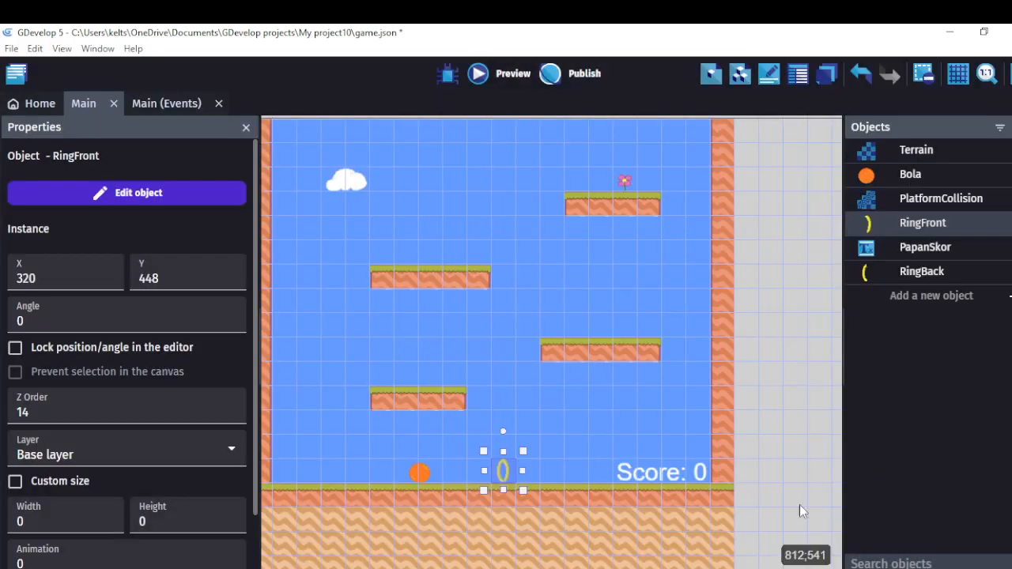
- Add a condition to the ring collision event that the Ring group's current animation number is equal to 0
click(155, 107)
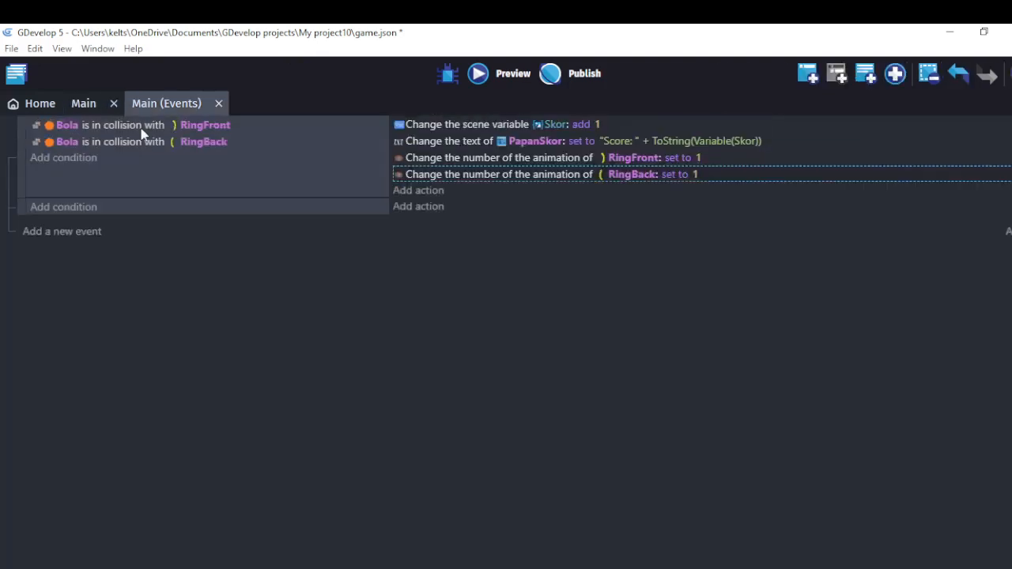
click(86, 160)
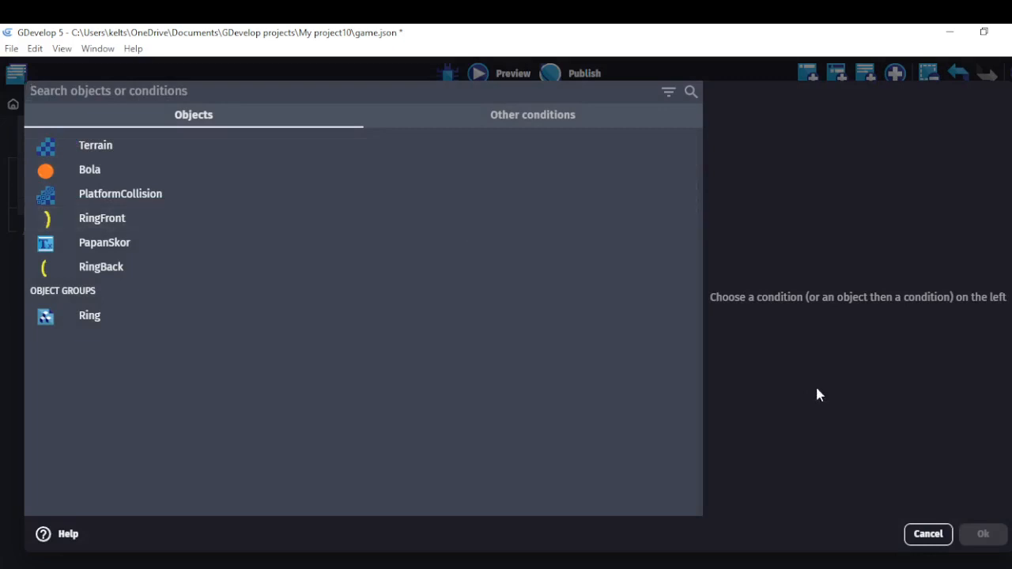
click(109, 315)
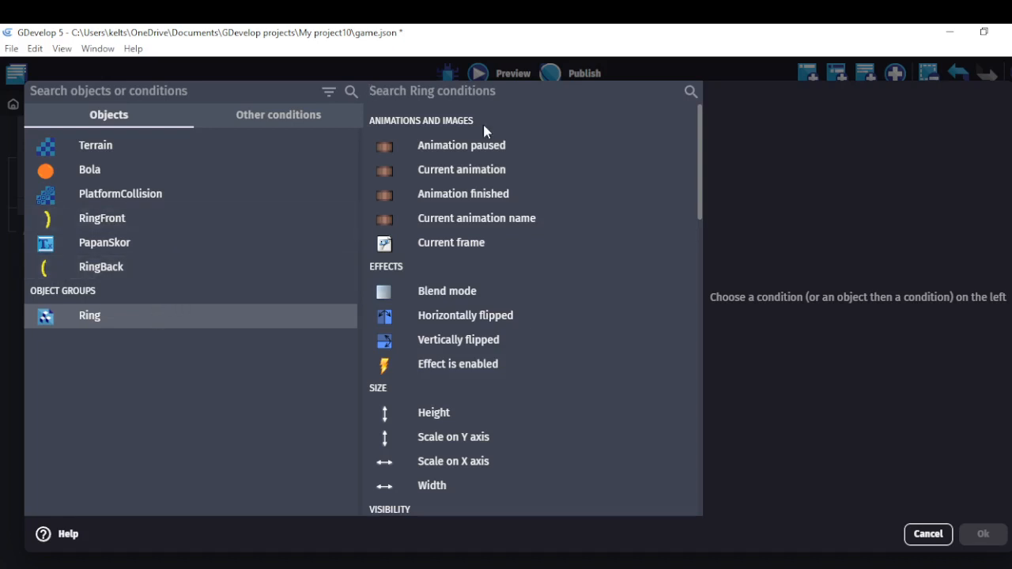
click(478, 98)
text(Ani)
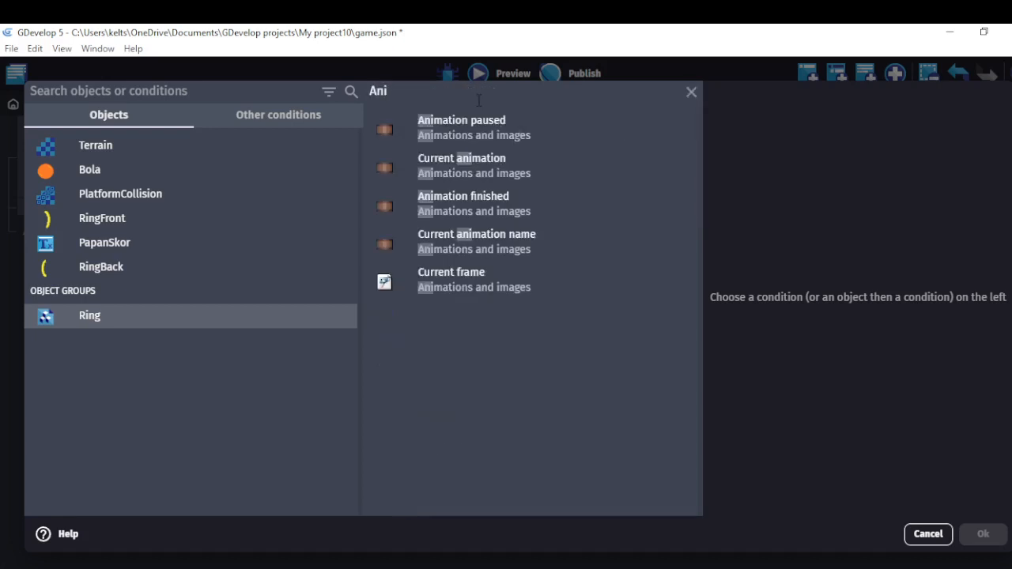
click(480, 161)
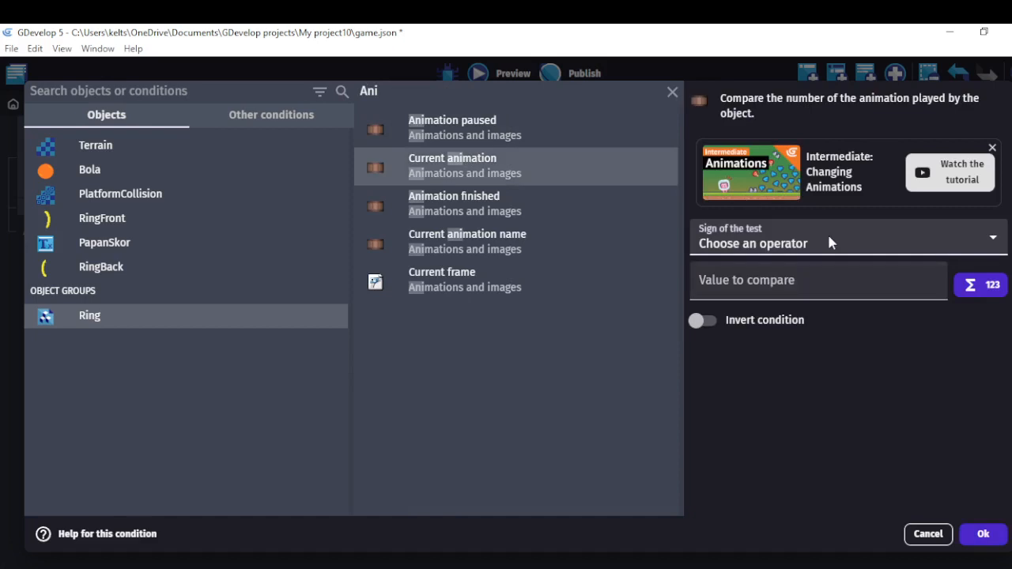
click(828, 243)
click(807, 283)
click(807, 285)
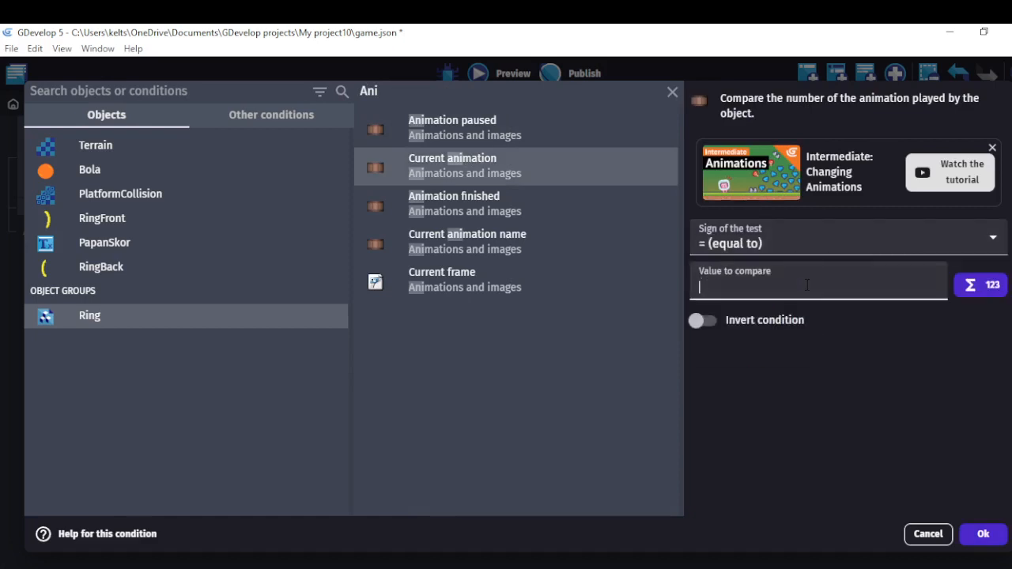
text(0)
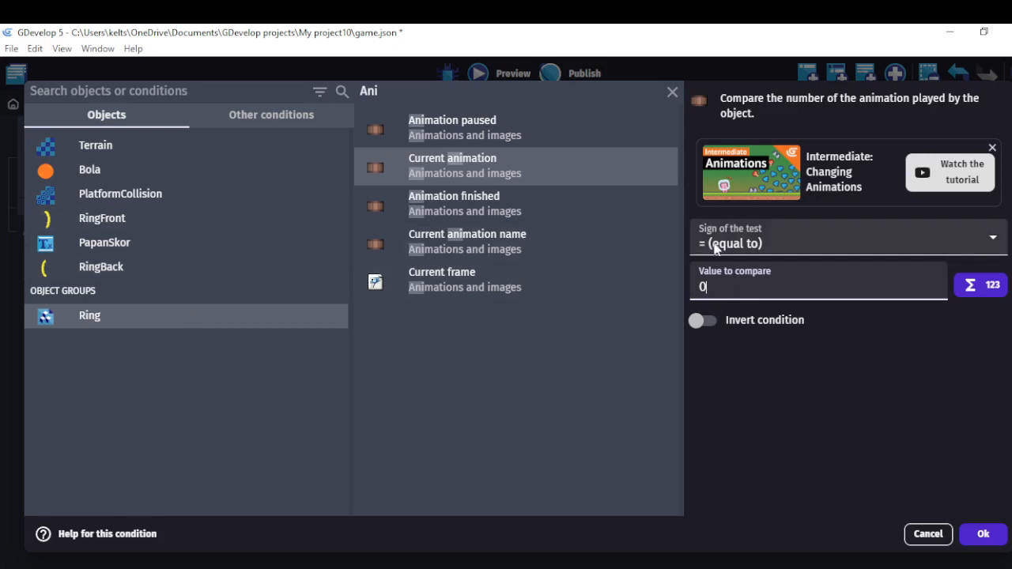
click(980, 535)
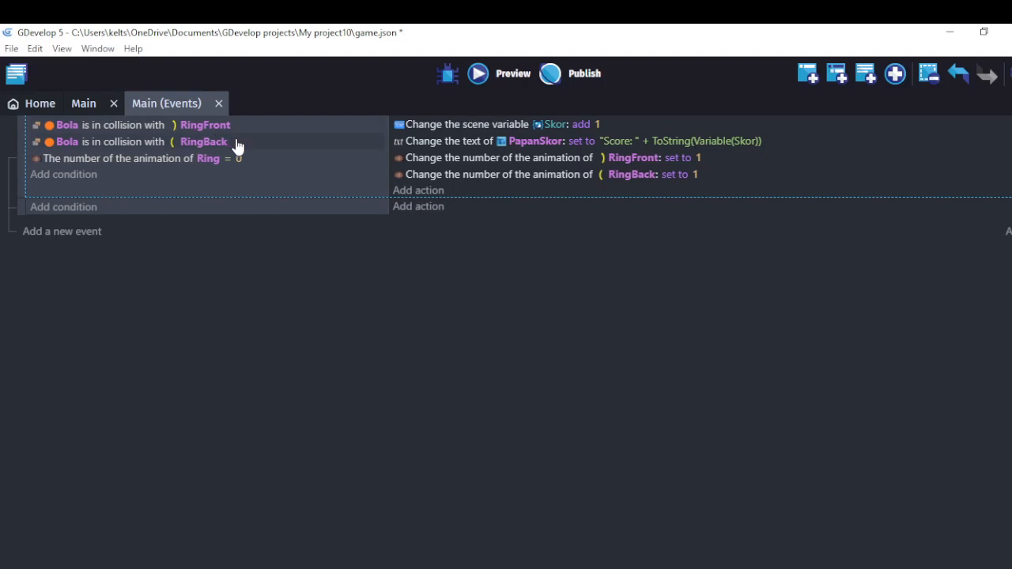
- Delete the Bola–RingBack collision condition and make the remaining collision condition test Bola against the Ring group
right_click(157, 139)
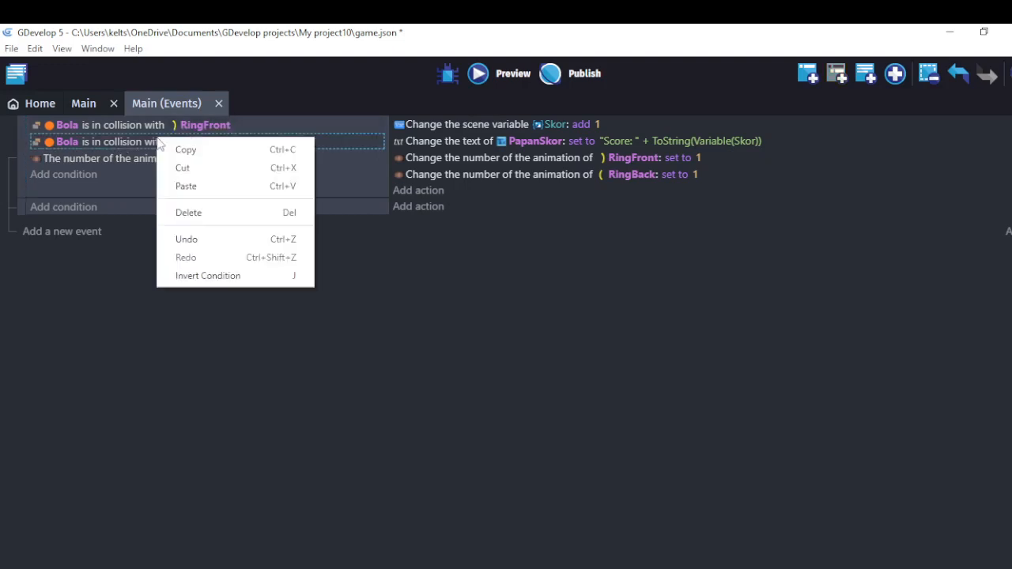
click(205, 212)
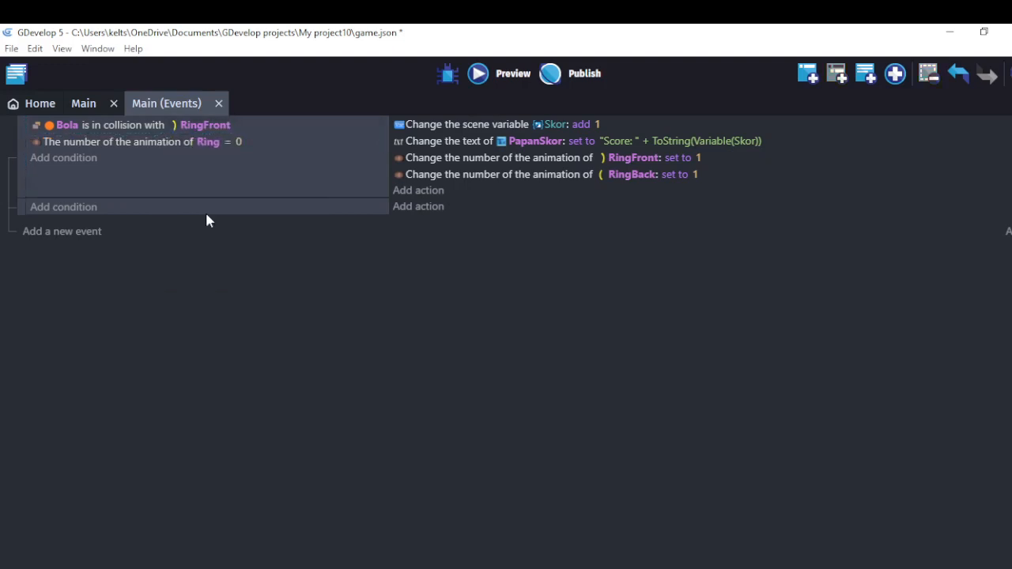
click(215, 128)
text(Ring)
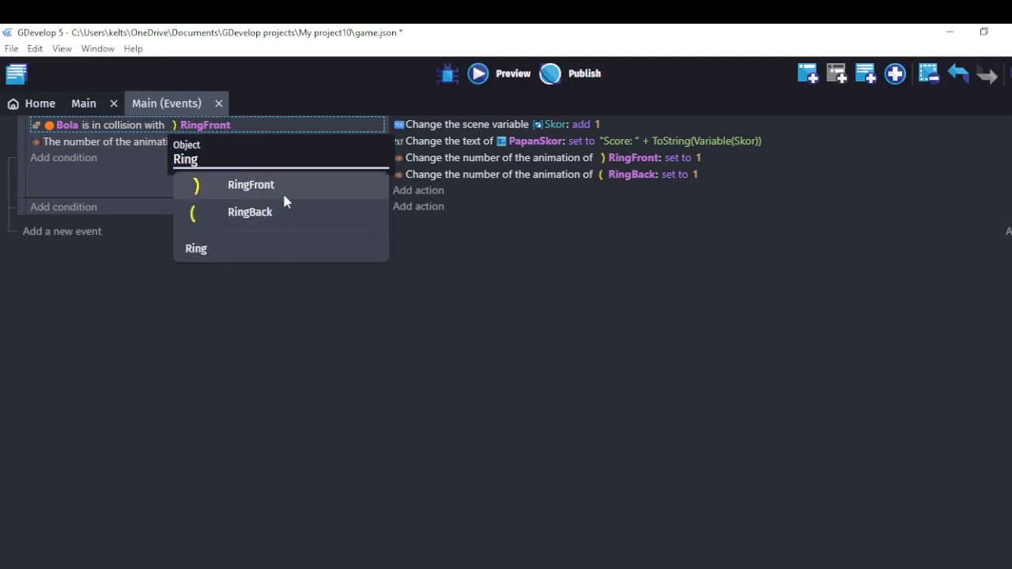
click(275, 249)
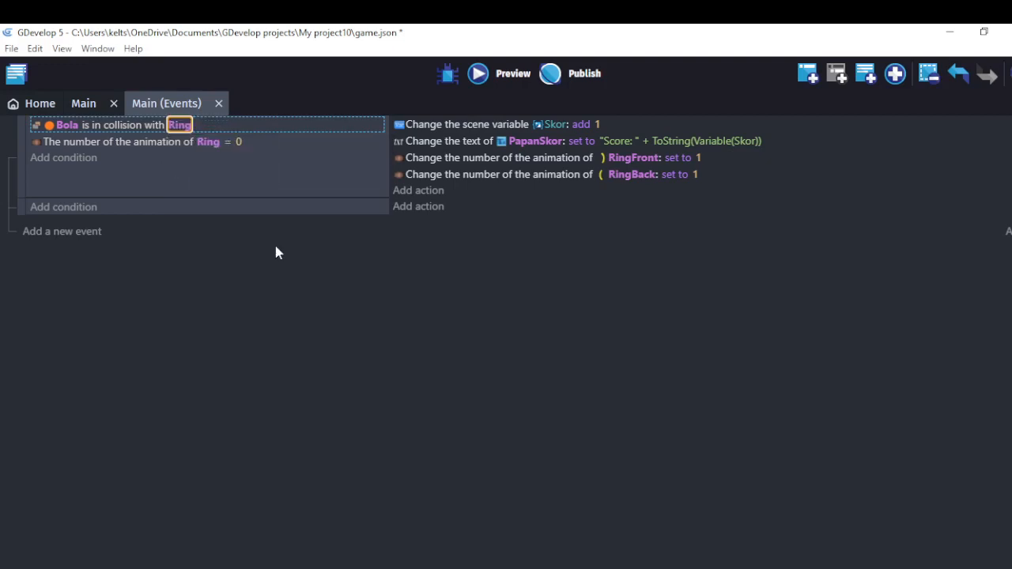
- Delete the RingBack animation action and change the RingFront animation action's object to the Ring group
right_click(672, 175)
click(704, 252)
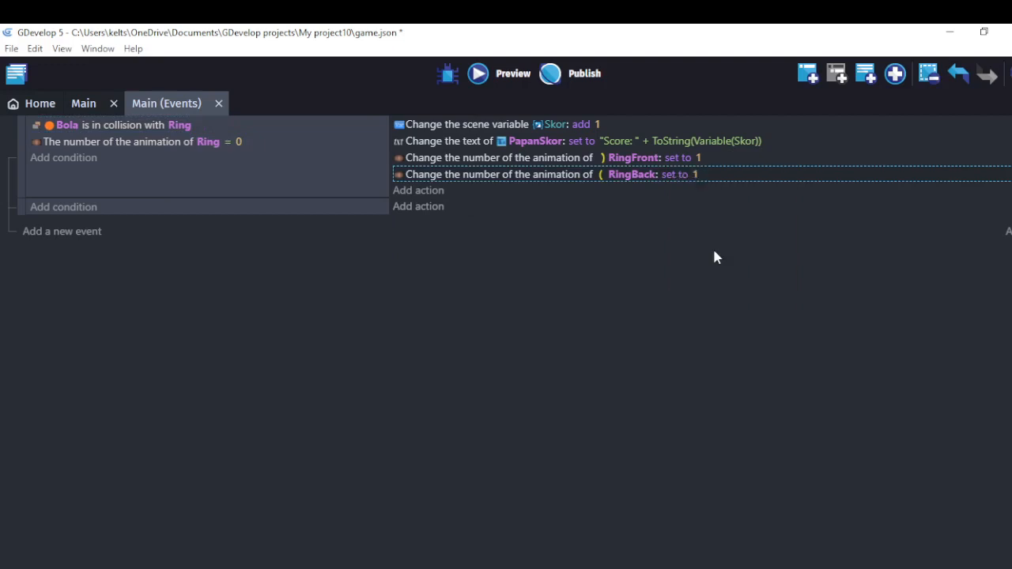
click(640, 158)
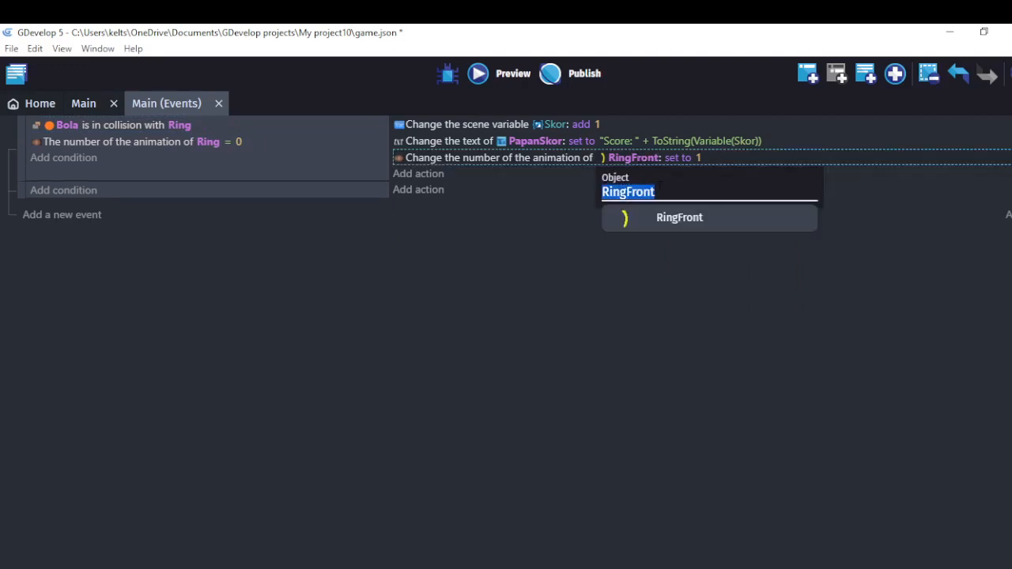
key(BackSpace)
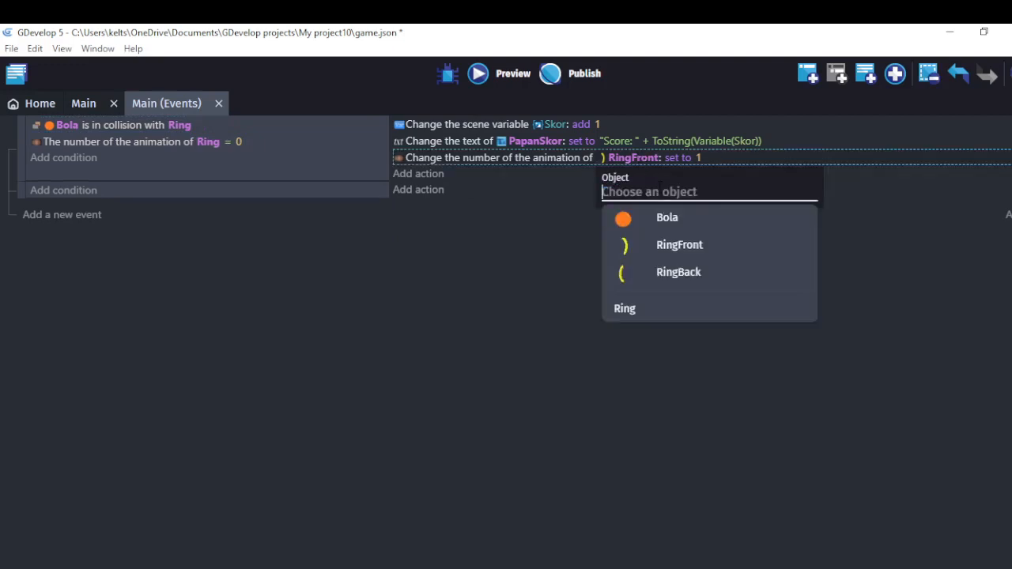
click(650, 304)
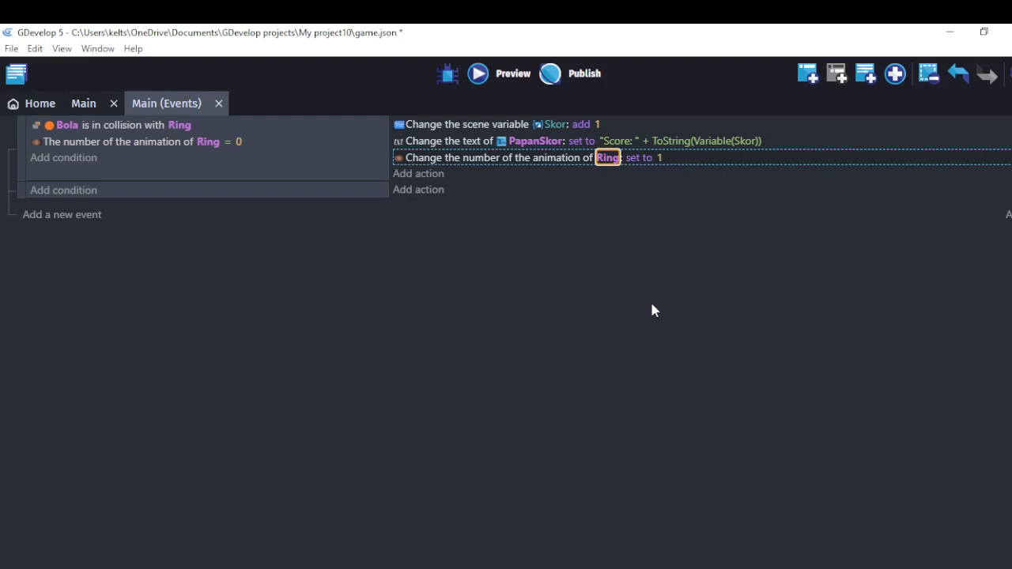
- Preview the Main scene, roll the ball through the ring to test the scoring, and close the preview
click(79, 103)
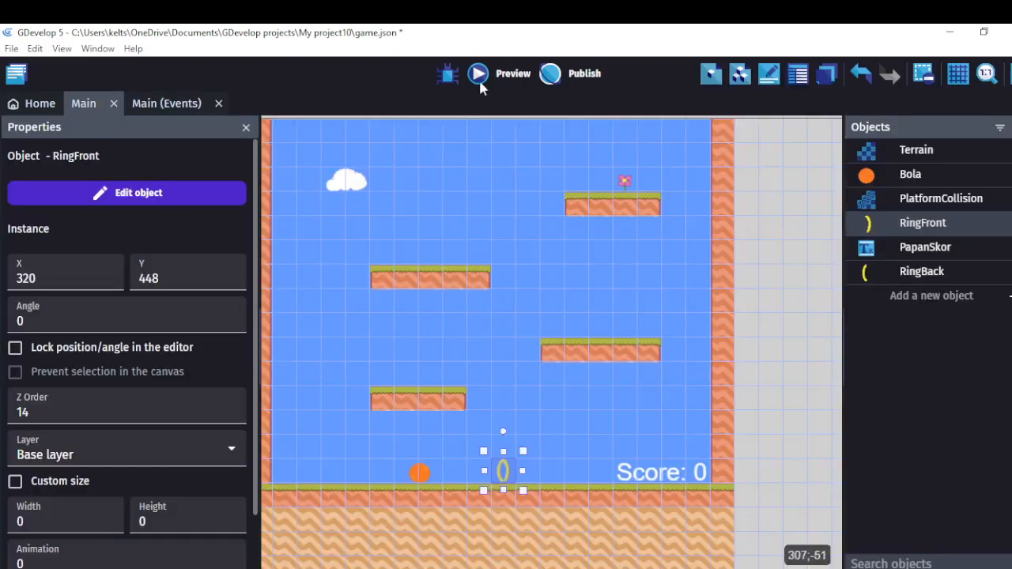
click(479, 74)
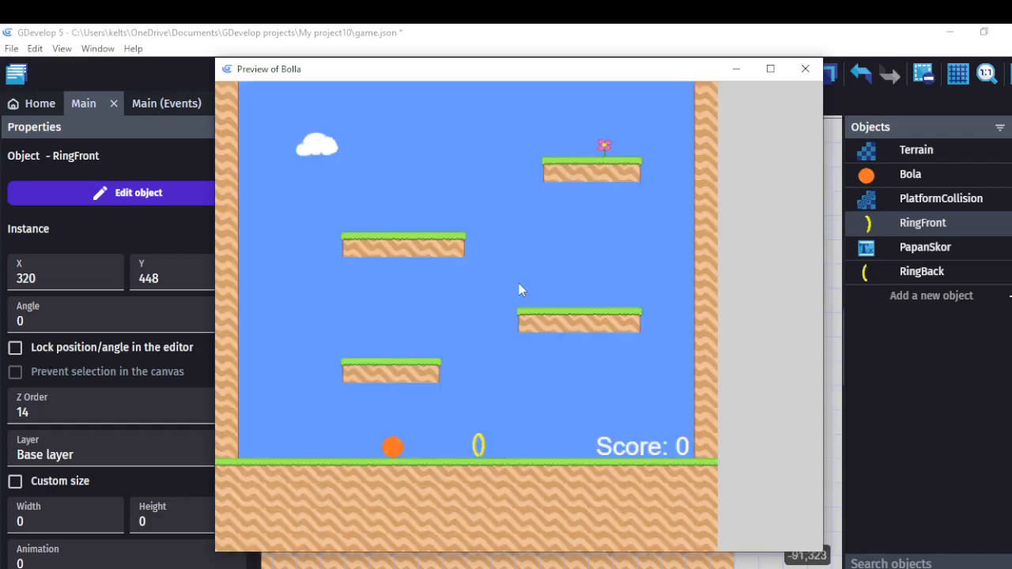
key(Right)
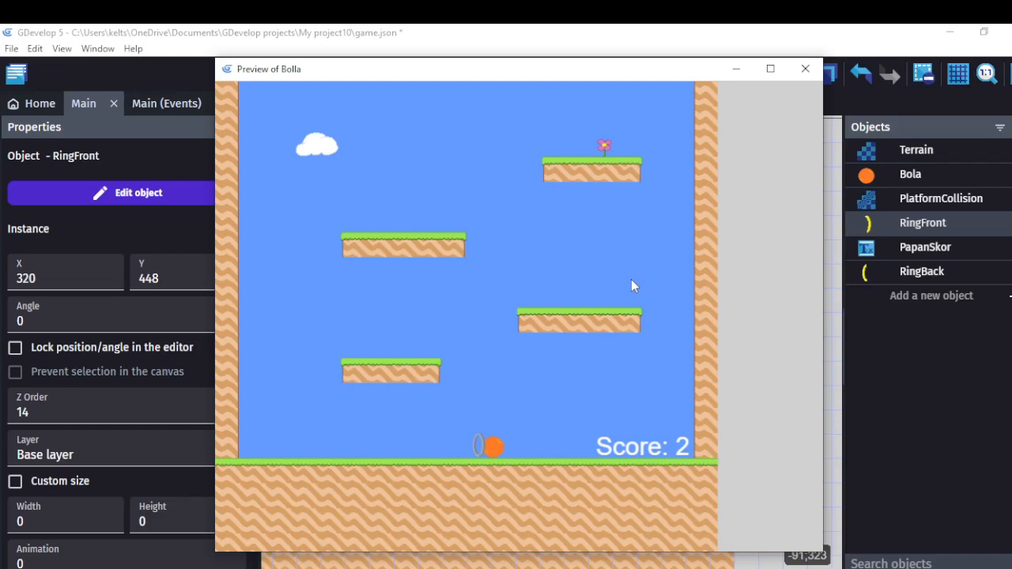
key(Right)
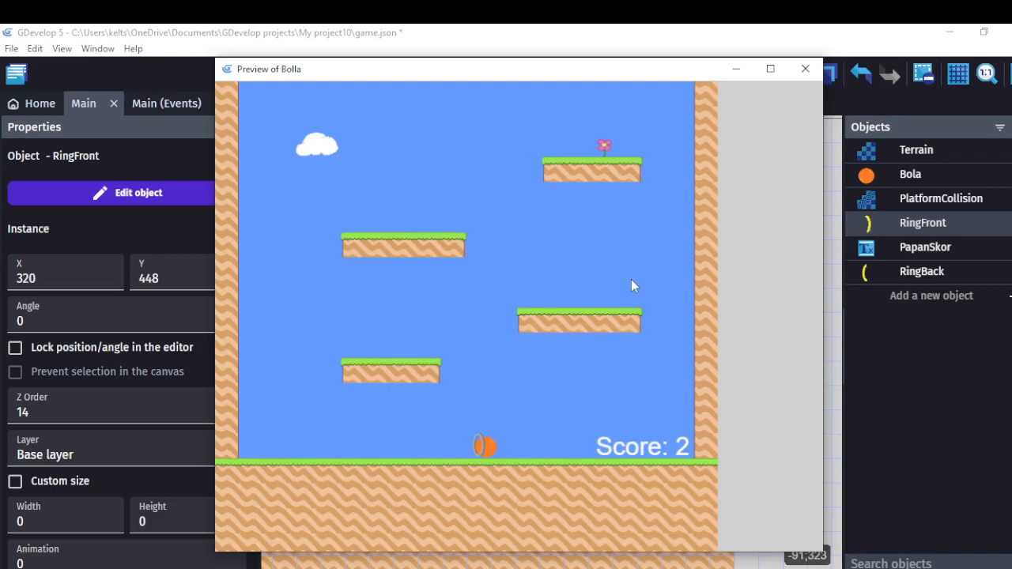
key(alt+F4)
- Change the object tested in the Bola collision condition from the Ring group to RingFront
click(166, 103)
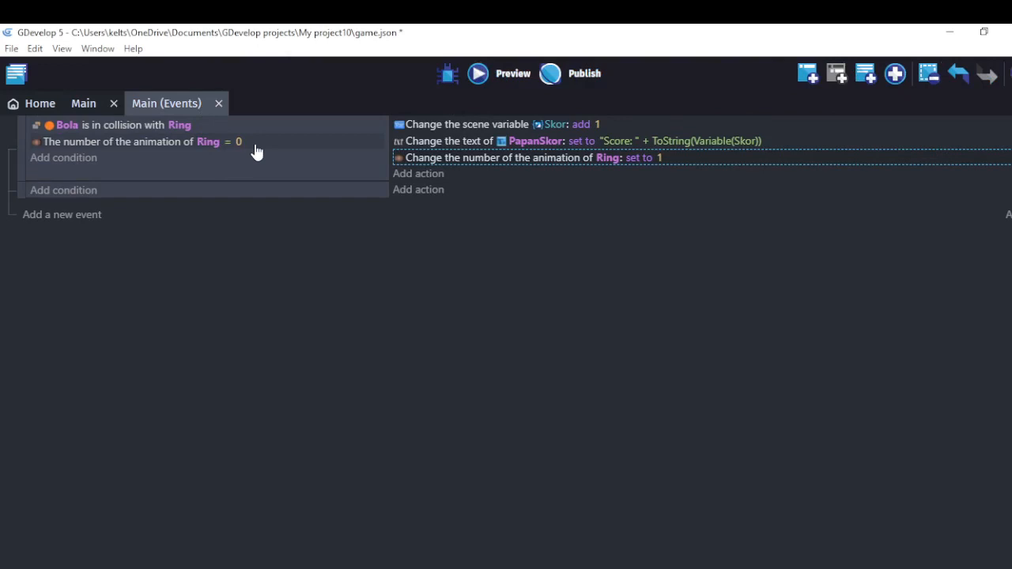
click(181, 127)
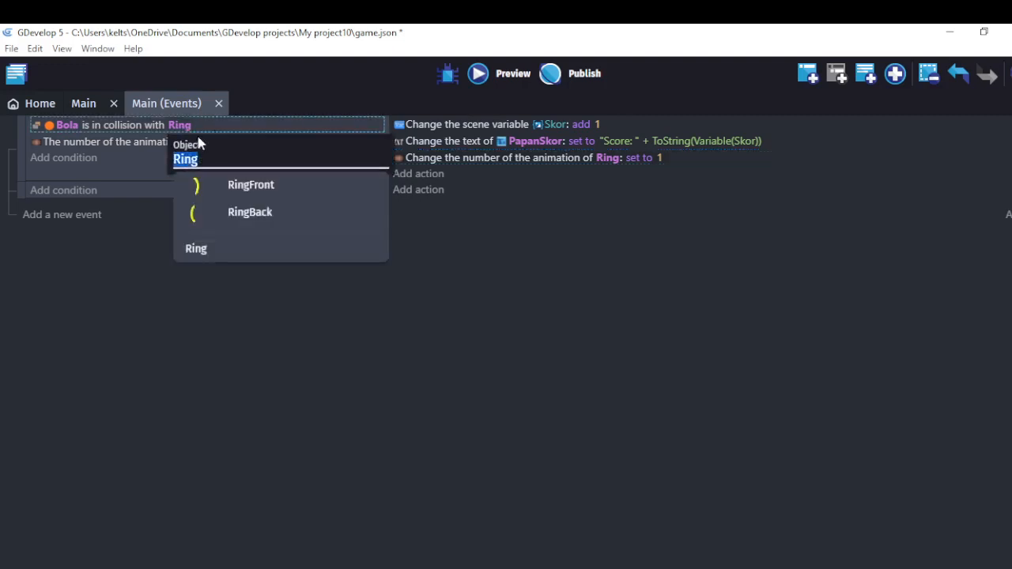
click(238, 183)
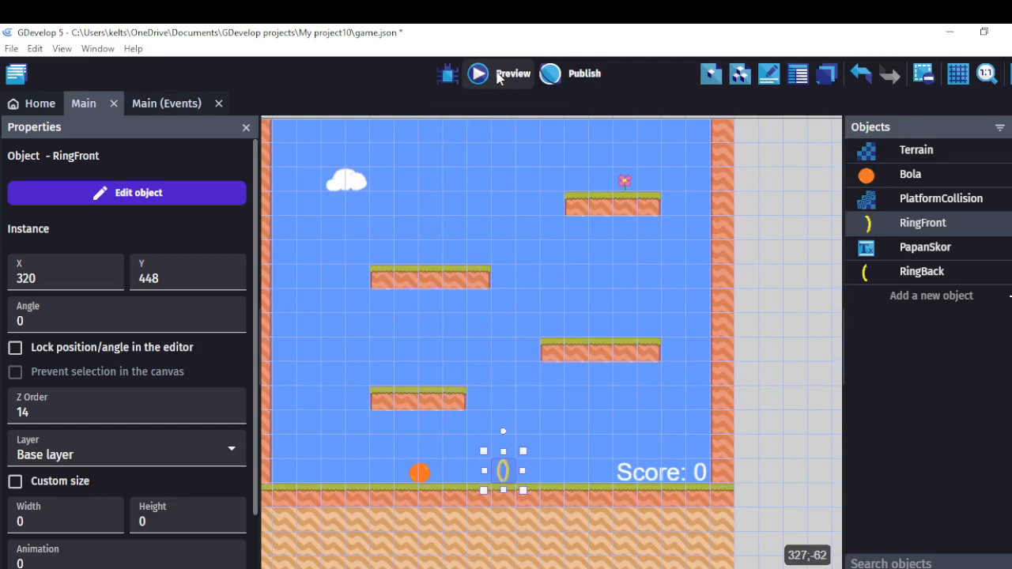
- Preview the game with the RingFront collision condition, move the ball back and forth past the ring, and close the preview
click(497, 78)
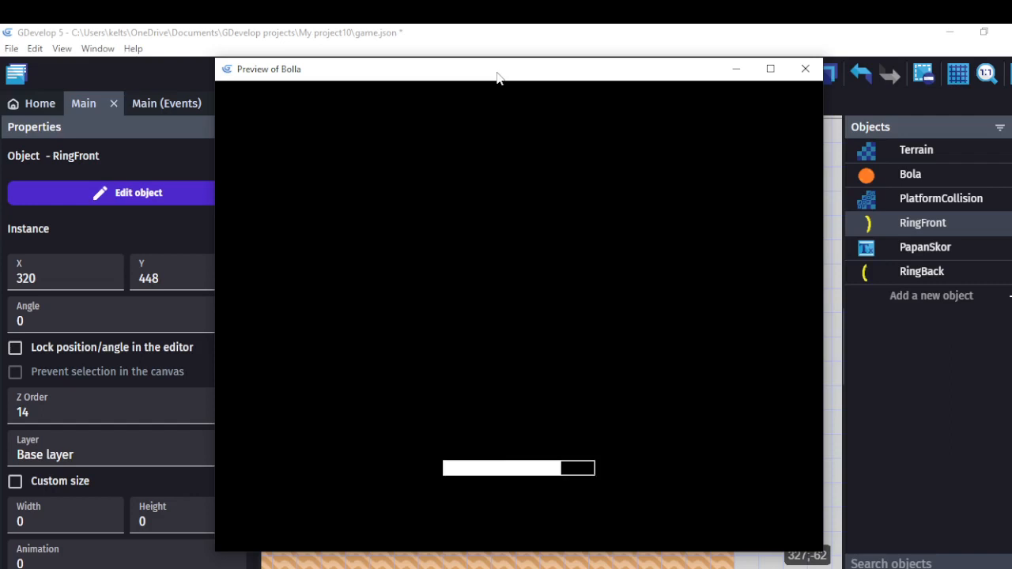
key(Right)
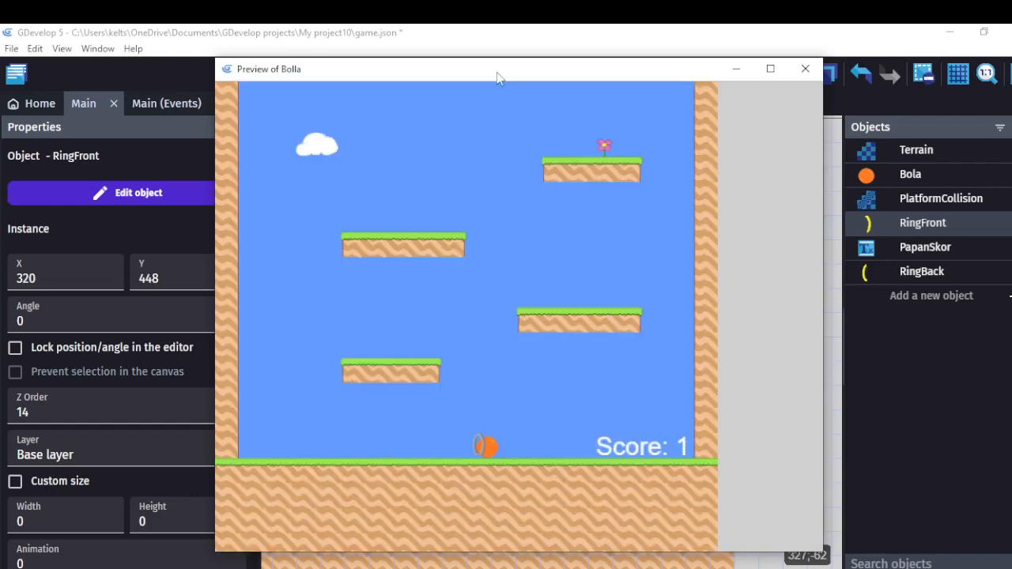
key(Right)
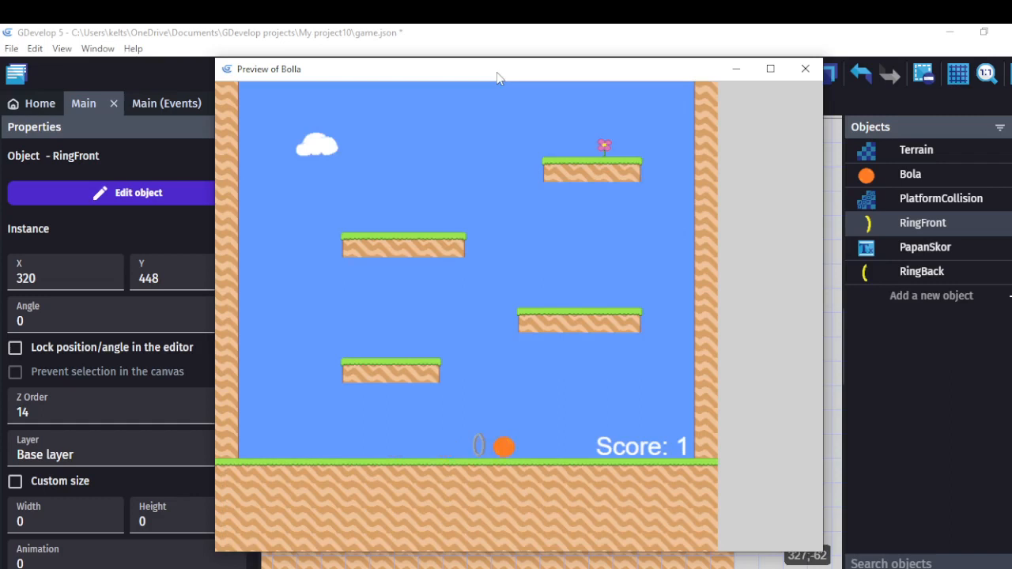
key(Right)
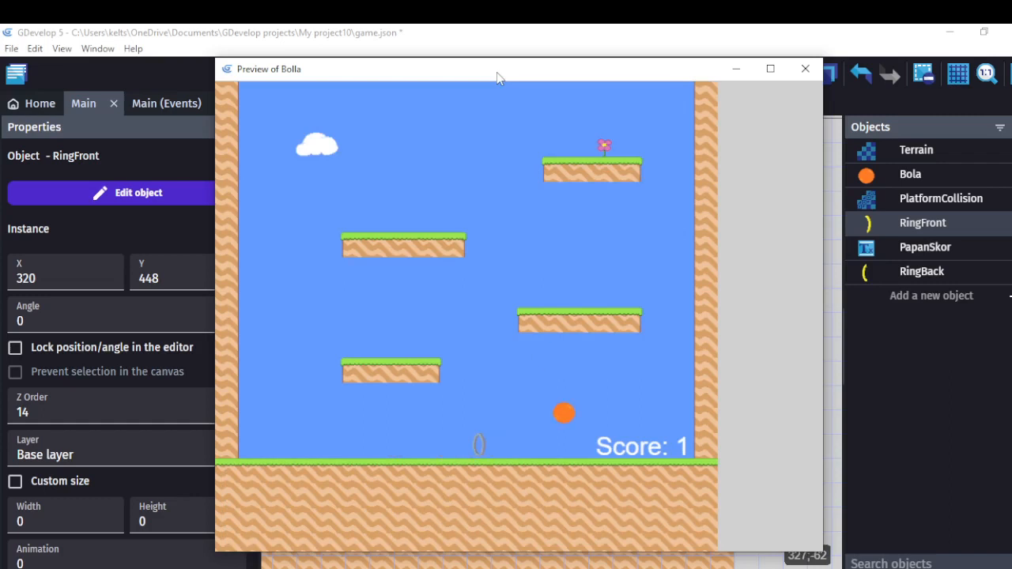
key(Left)
click(804, 69)
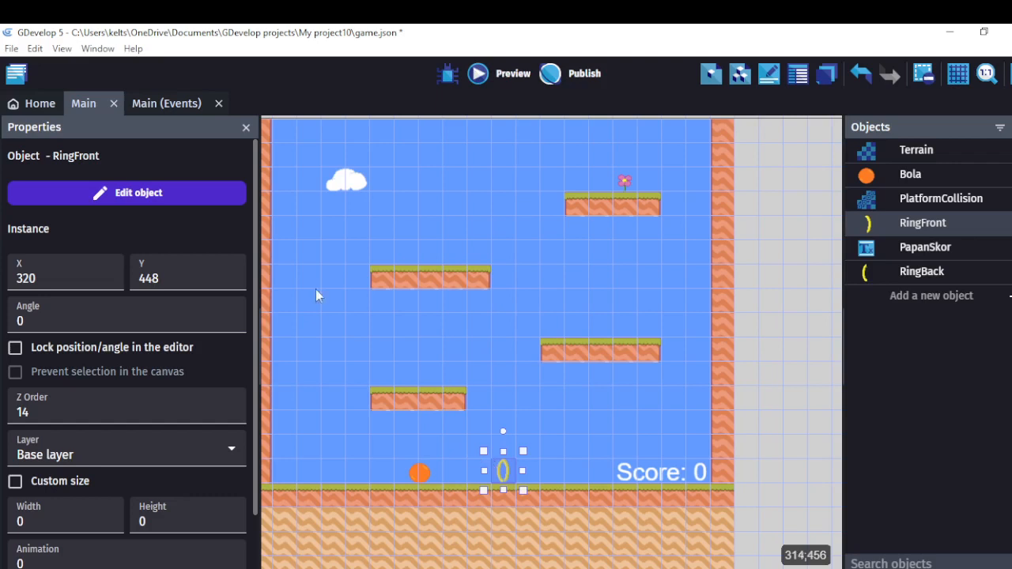
- Place a RingFront and a RingBack together near the right end of the lower right platform to form a second ring
click(159, 104)
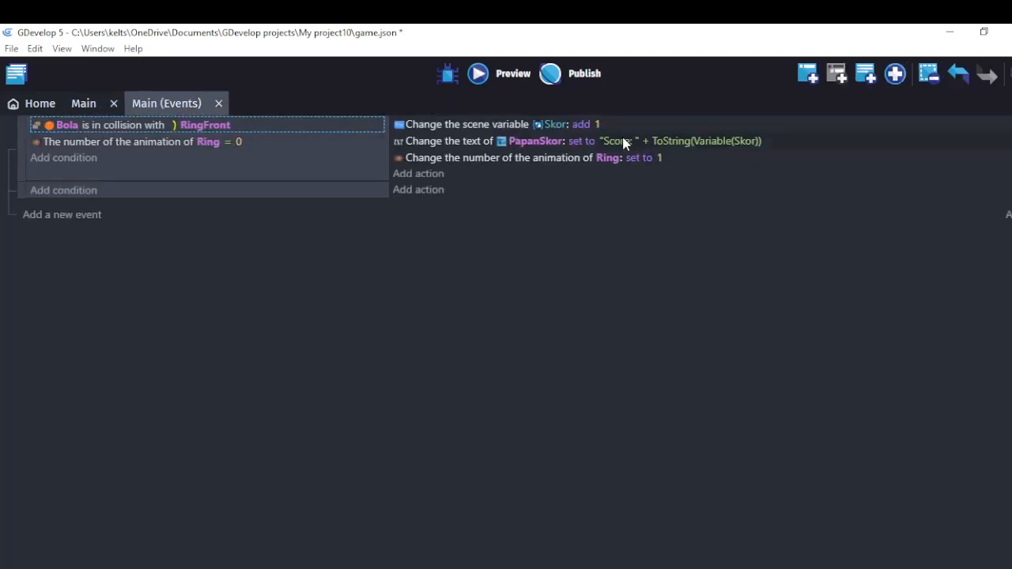
click(84, 103)
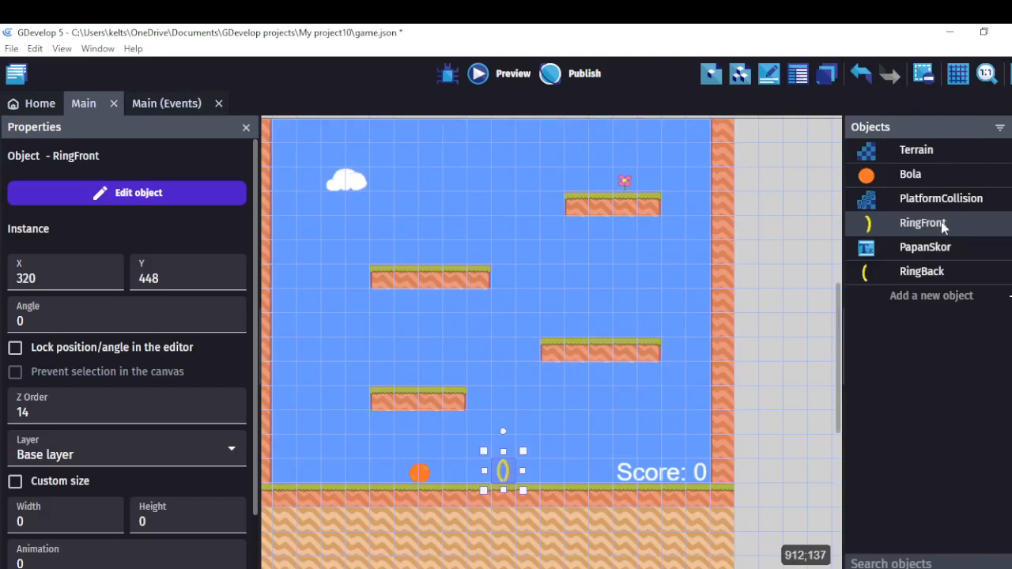
drag(657, 328, 642, 327)
drag(933, 273, 640, 326)
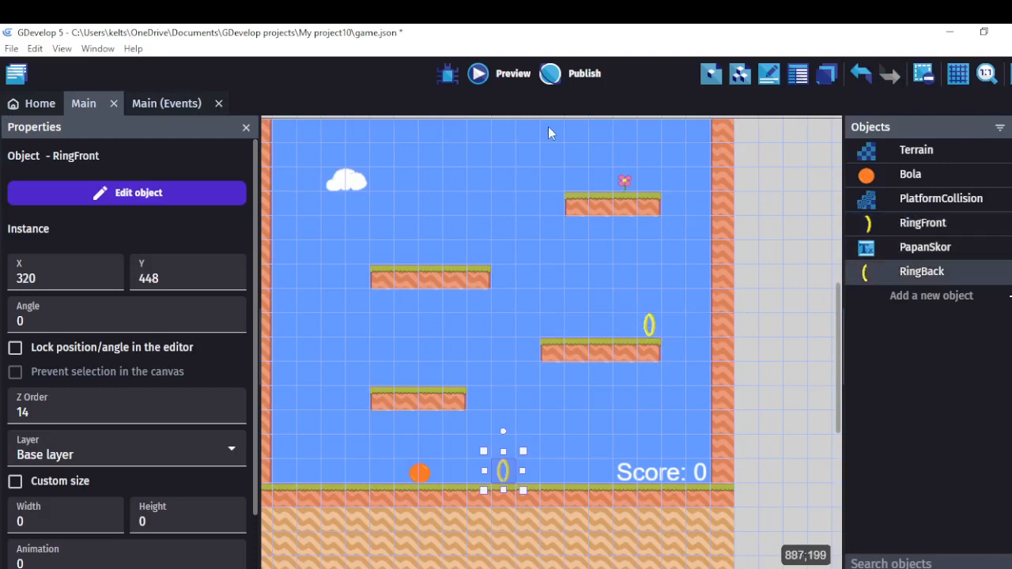
- Preview the game with two rings, steer and jump the ball through the first ring and across the platforms, and close the preview
click(483, 79)
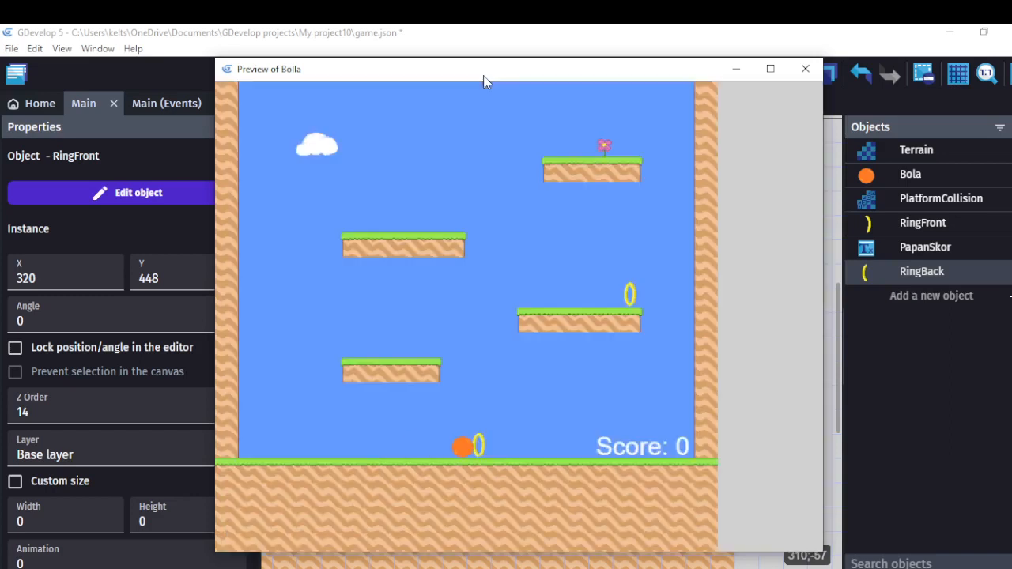
key(Right)
key(space)
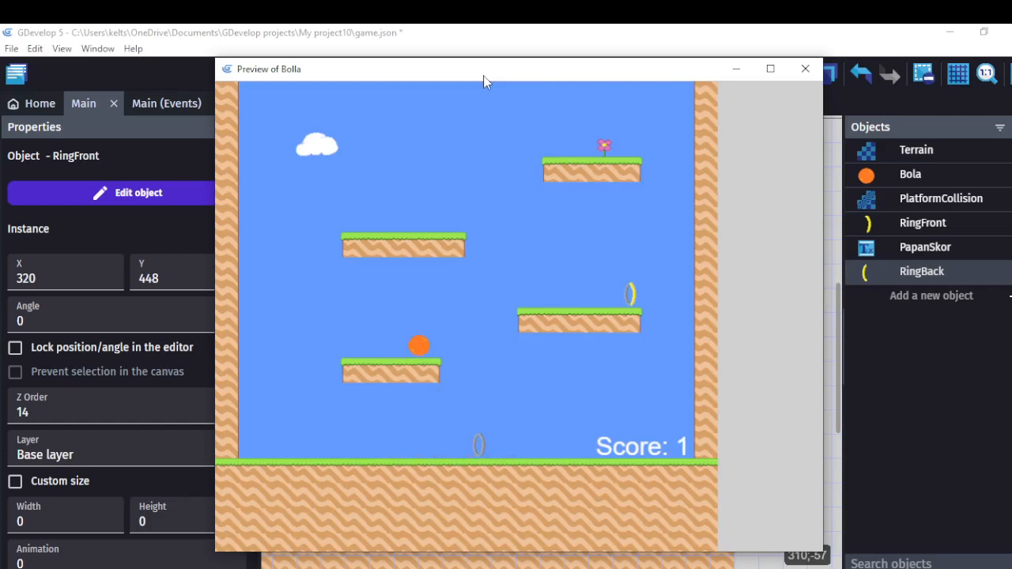
key(Right)
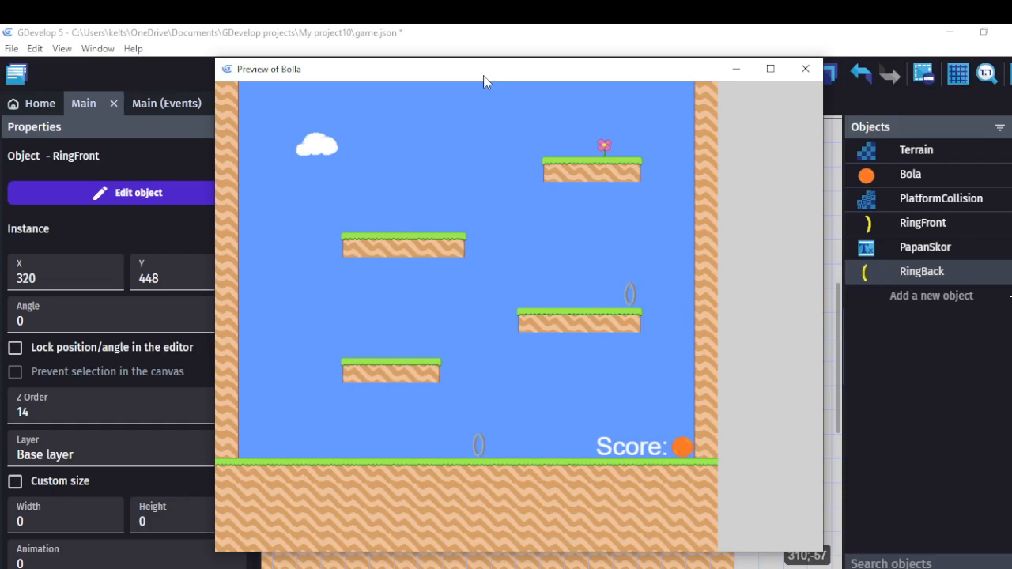
click(805, 71)
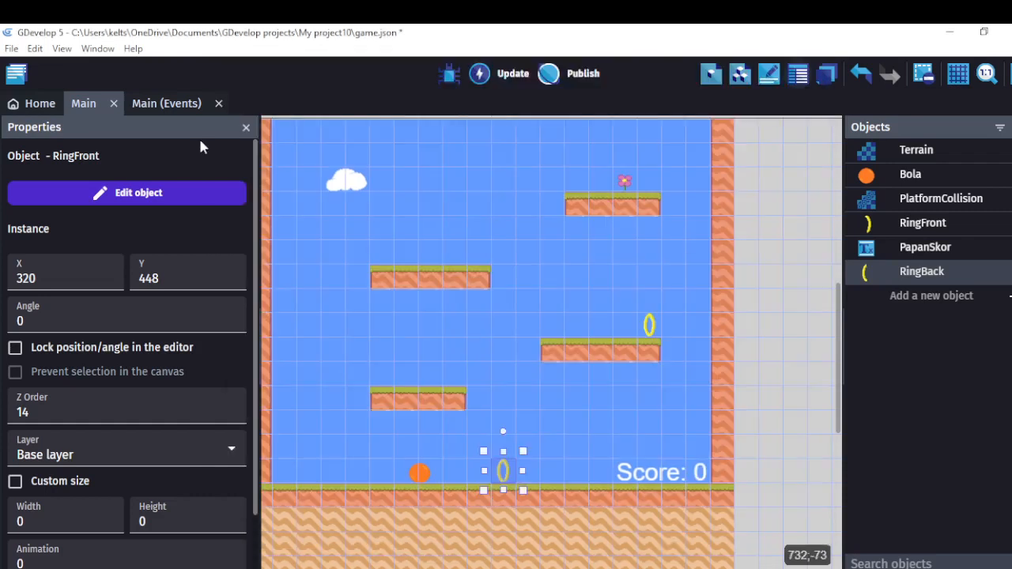
- Set the object in the Bola–RingFront collision condition back to the Ring group
click(166, 104)
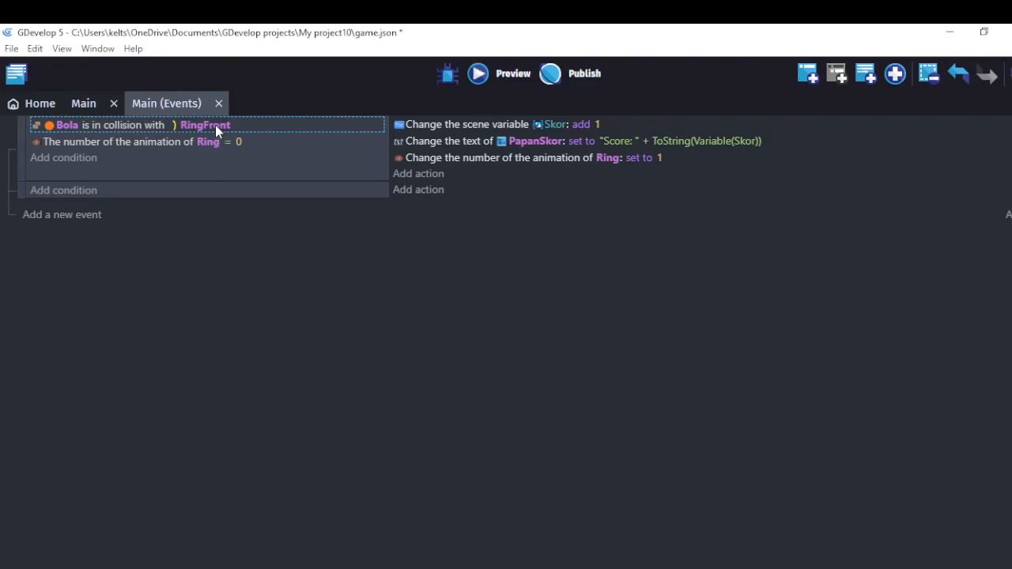
click(215, 125)
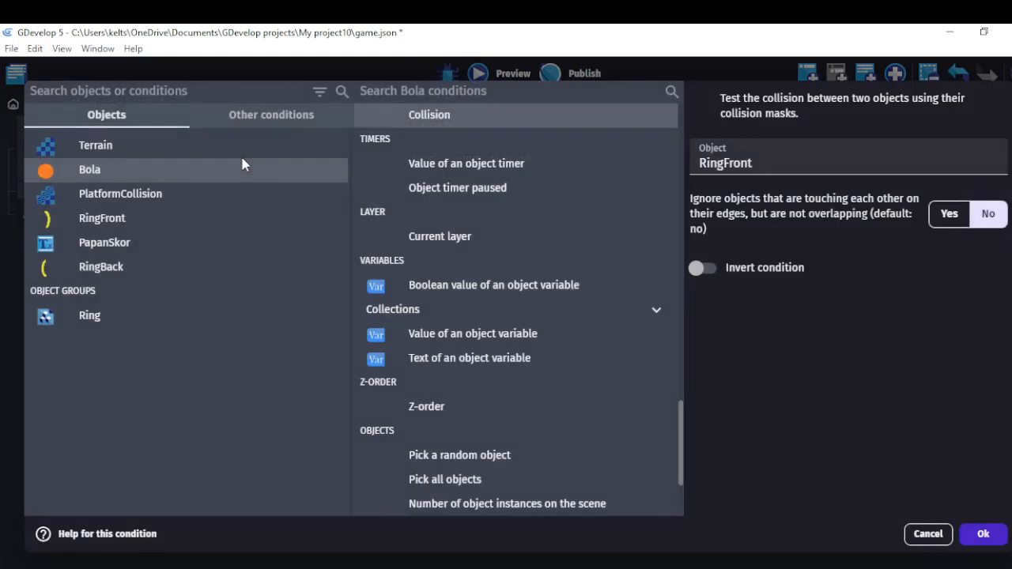
click(926, 534)
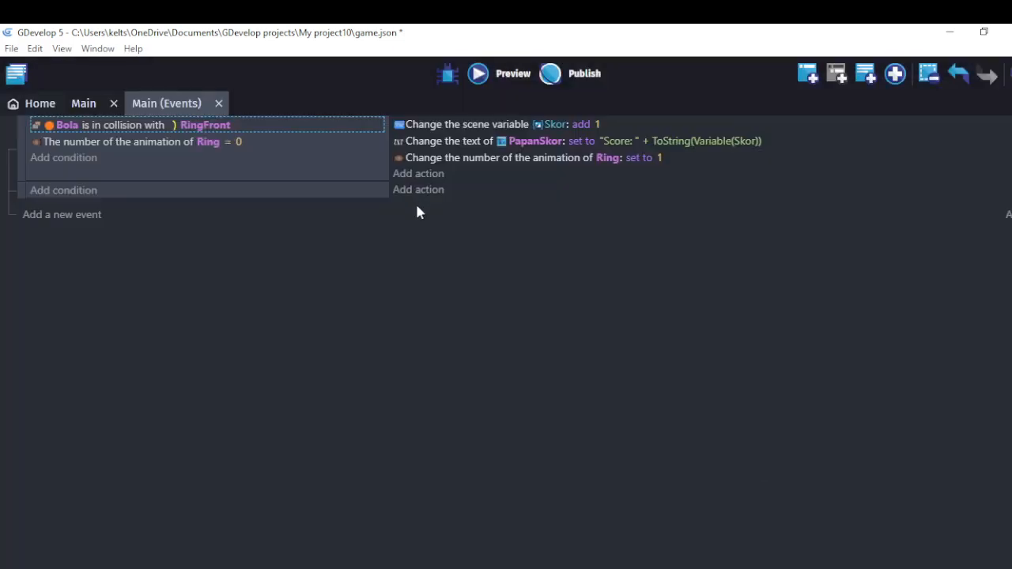
click(216, 127)
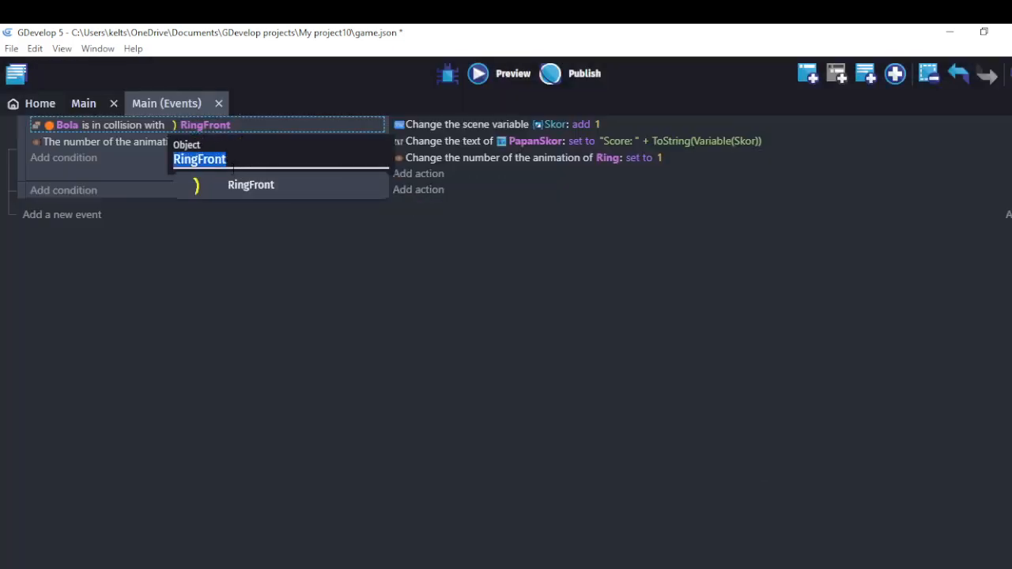
key(BackSpace)
text(Ring)
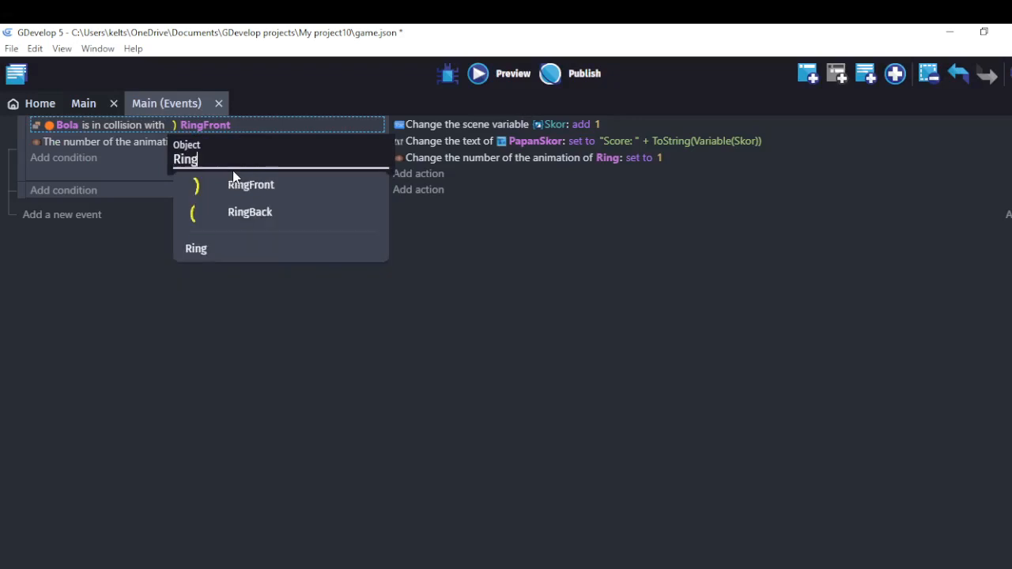
click(262, 257)
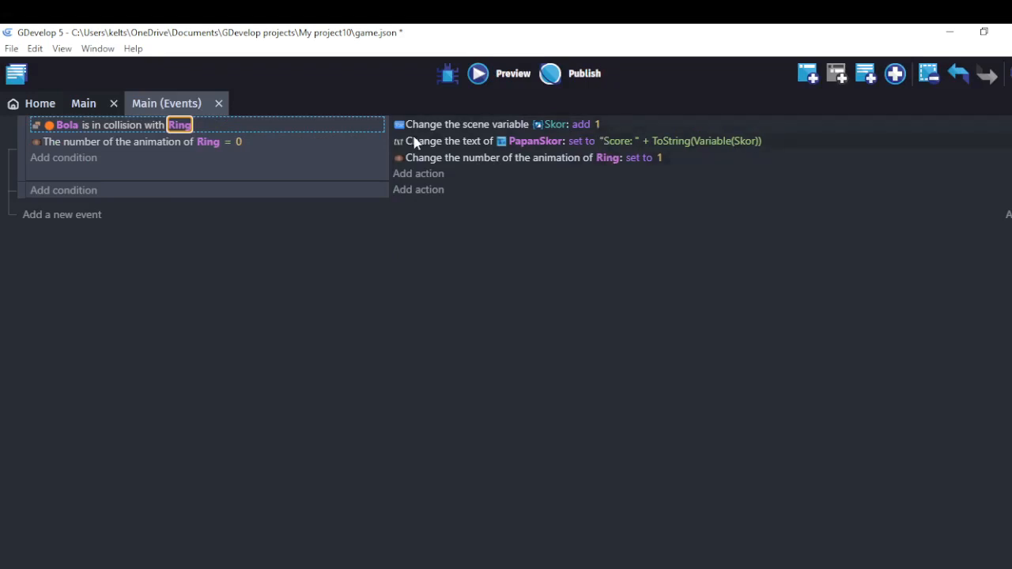
- Add a condition to the ring scoring event that Bola is in collision with RingFront
click(69, 161)
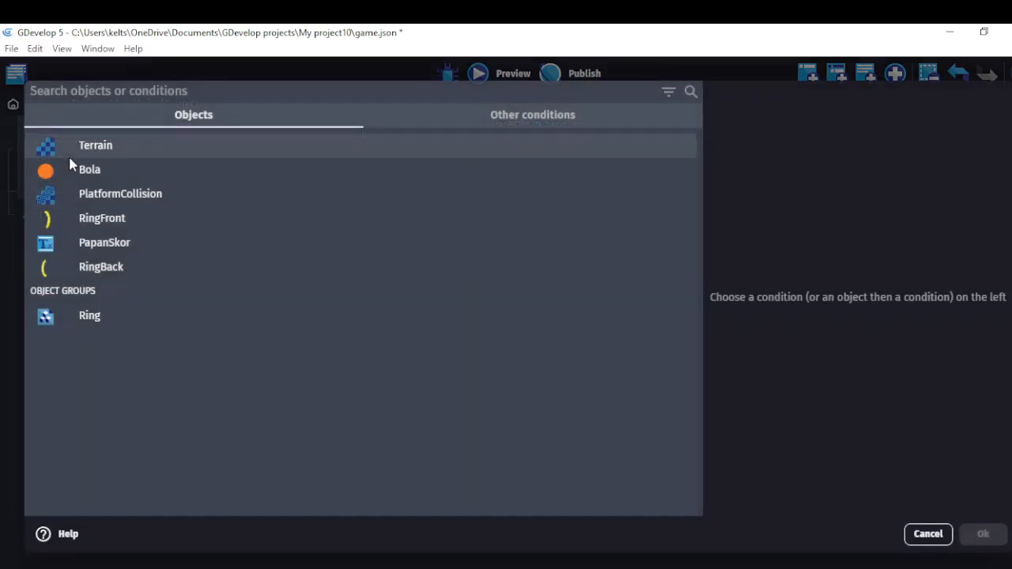
click(99, 222)
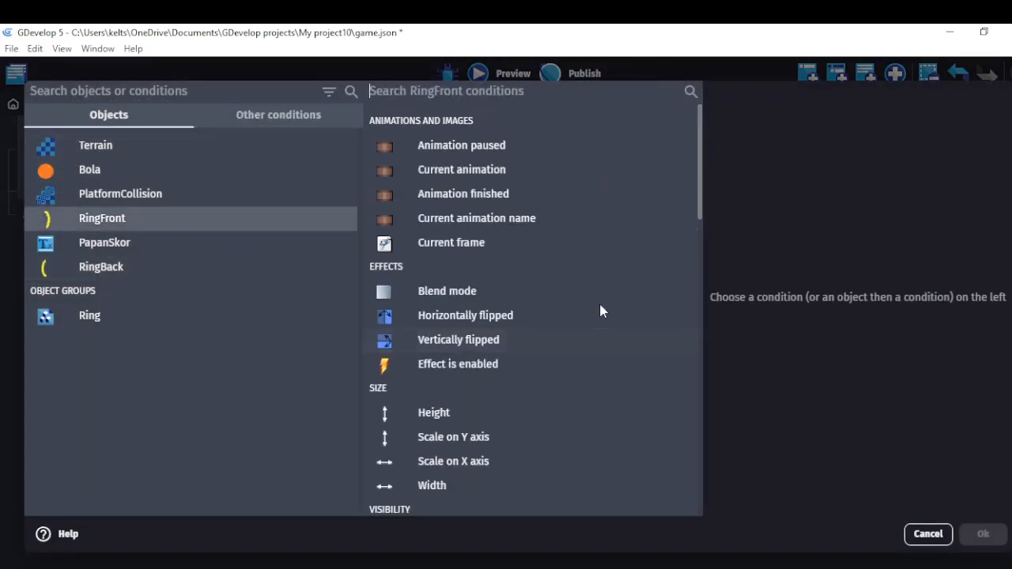
click(183, 167)
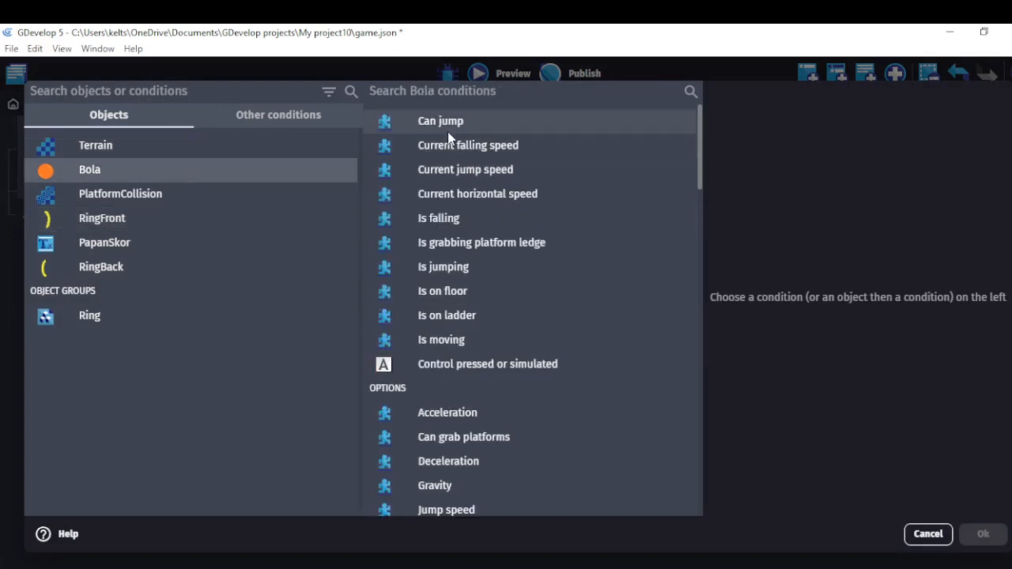
click(455, 96)
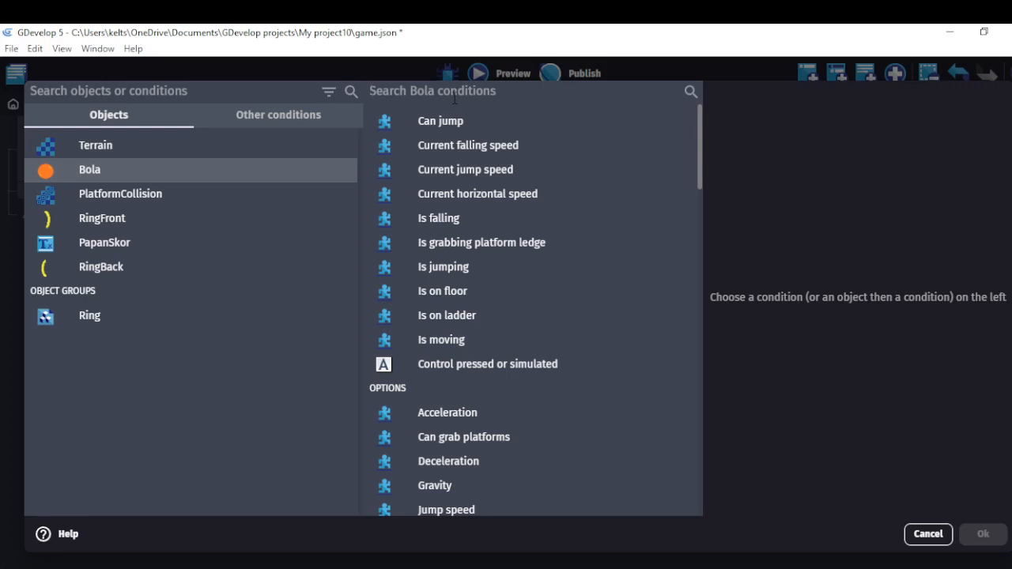
text(coll)
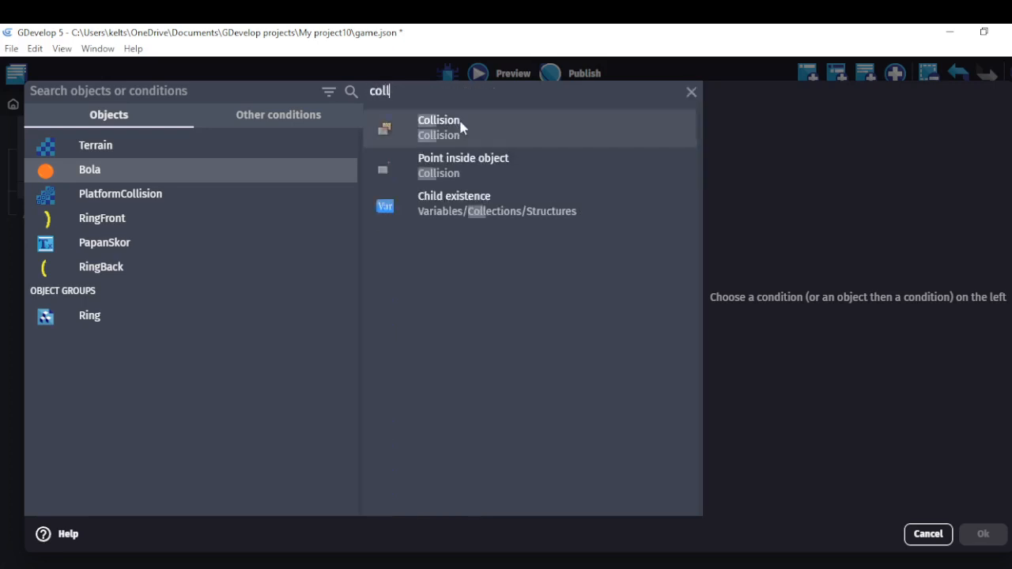
click(470, 127)
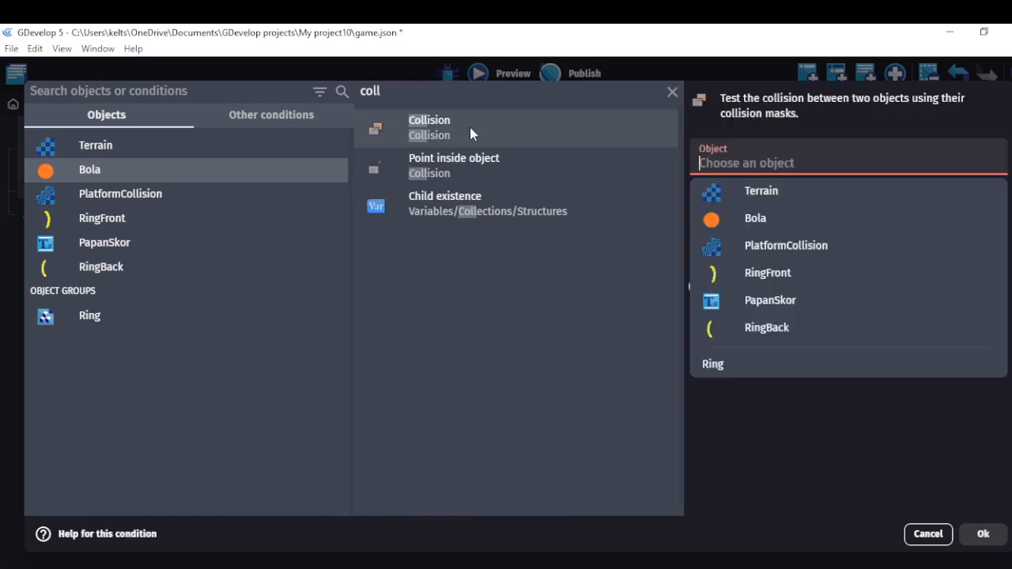
click(800, 270)
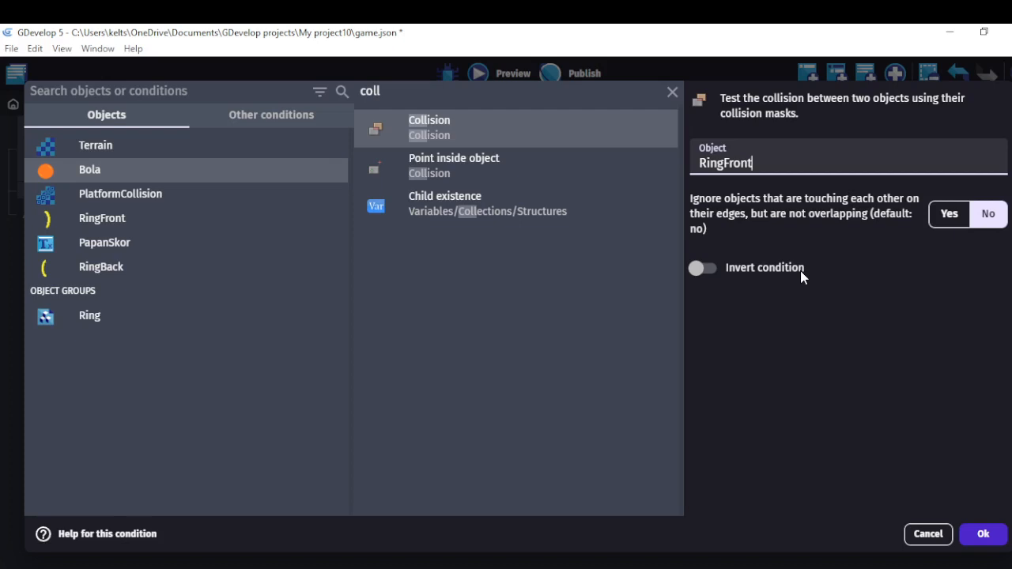
click(982, 534)
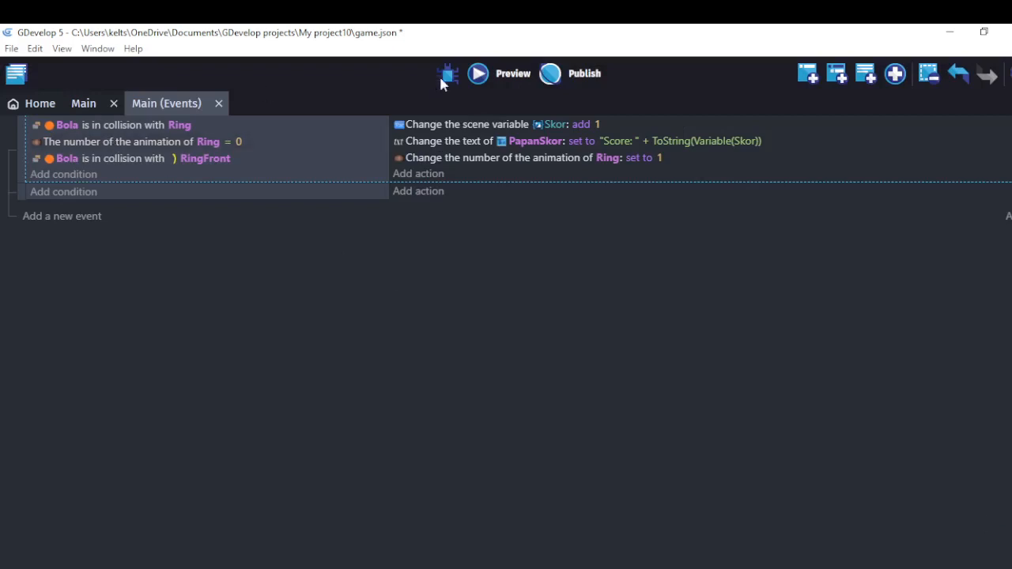
- Preview the game from the Main scene, steer and jump the ball through both rings, and close the preview
click(100, 102)
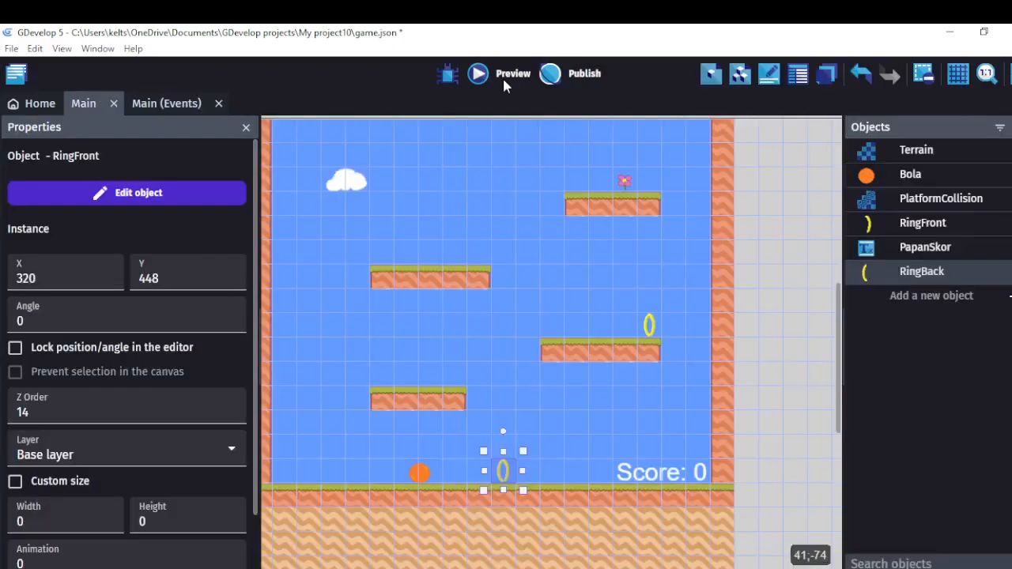
click(485, 79)
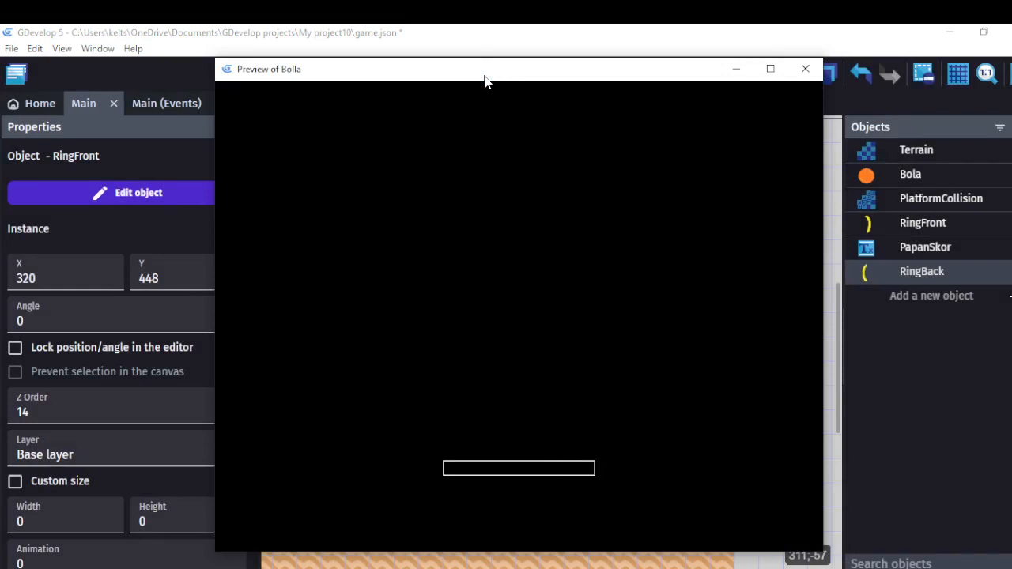
key(Right)
key(Left)
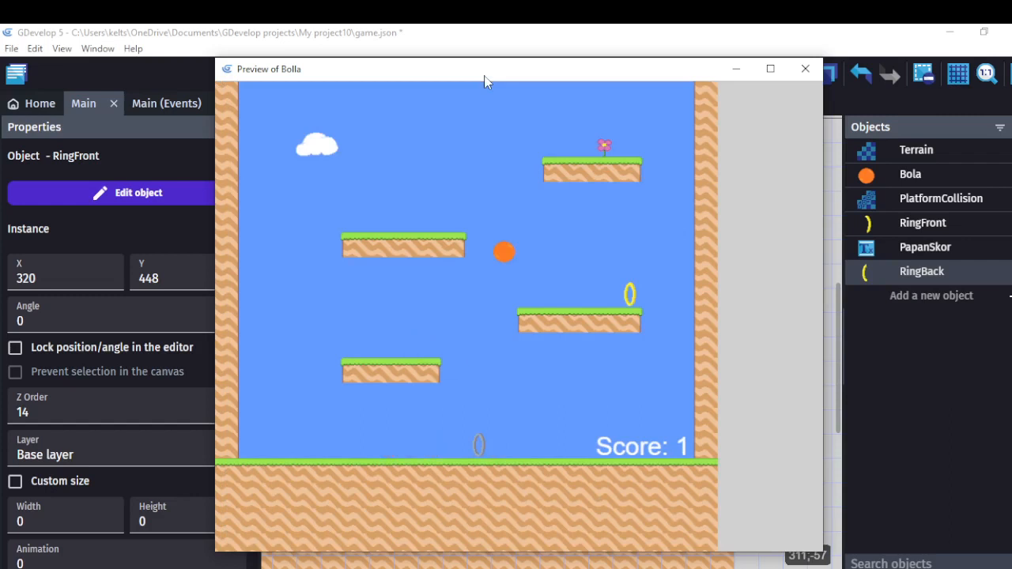
key(space)
key(Left)
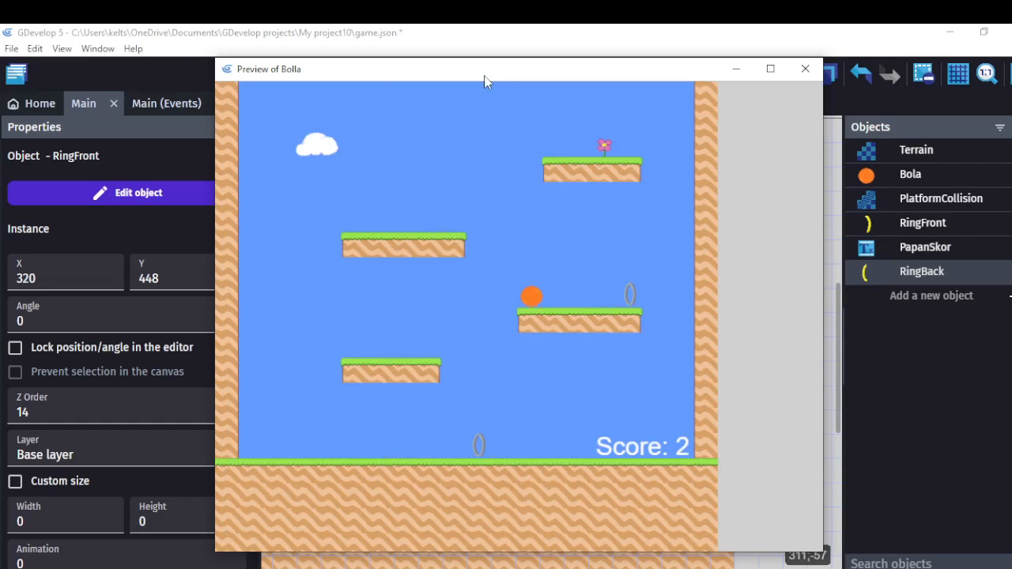
click(806, 69)
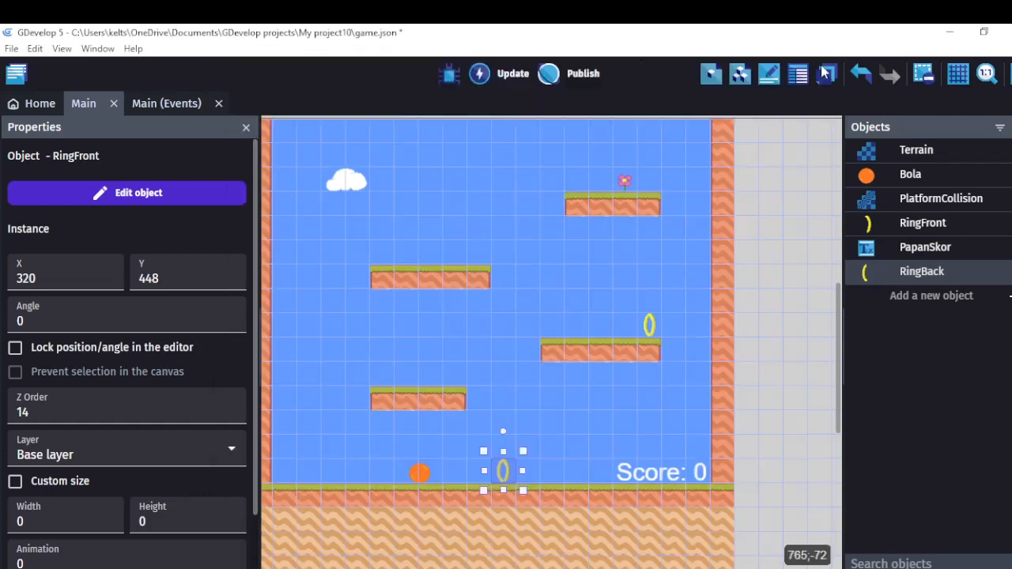
- Move the Bola instance along the ground to overlap the first ring at X 329, Y 448
click(175, 107)
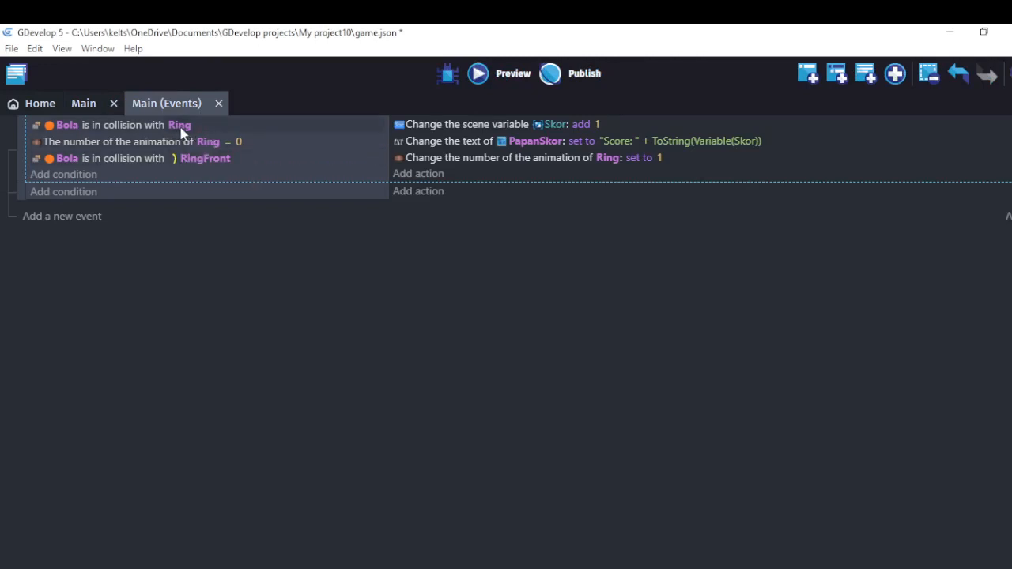
click(83, 104)
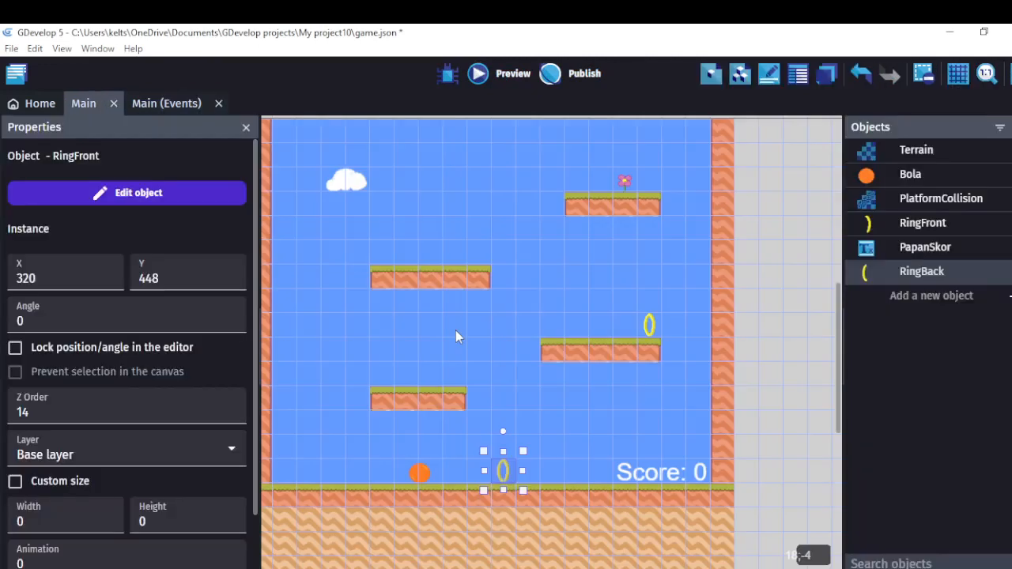
click(937, 271)
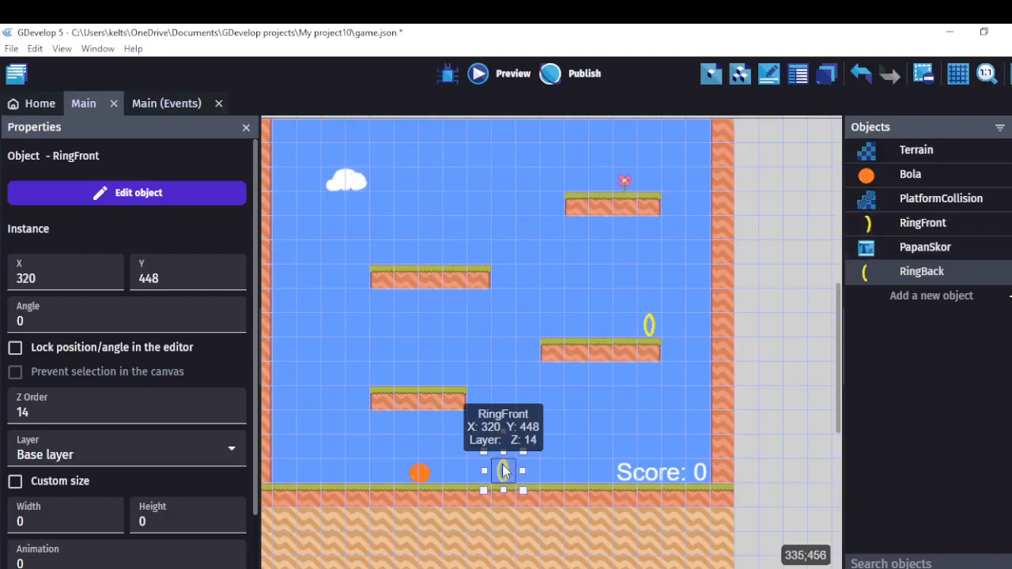
click(420, 473)
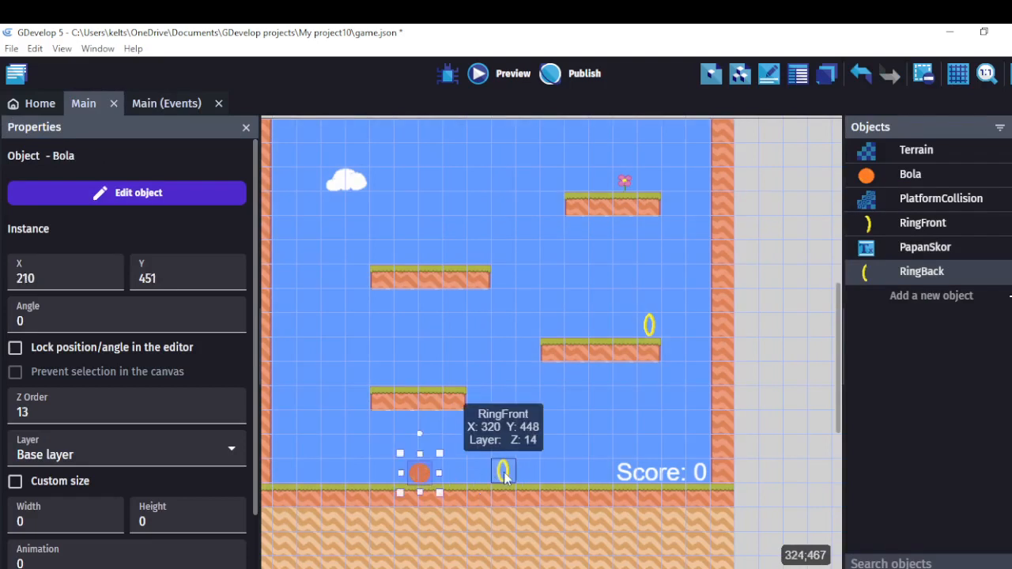
drag(415, 473, 466, 474)
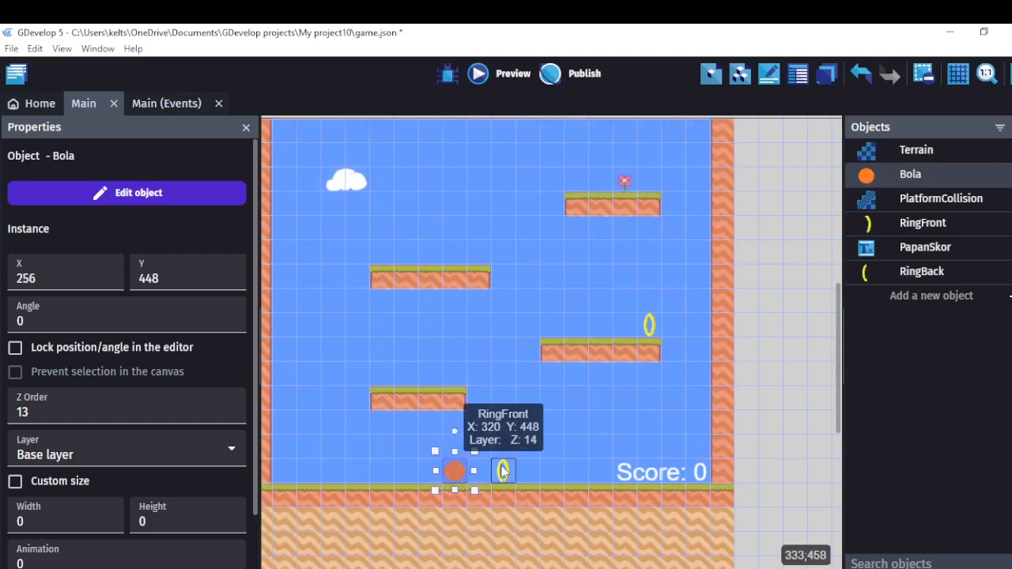
drag(462, 472, 504, 468)
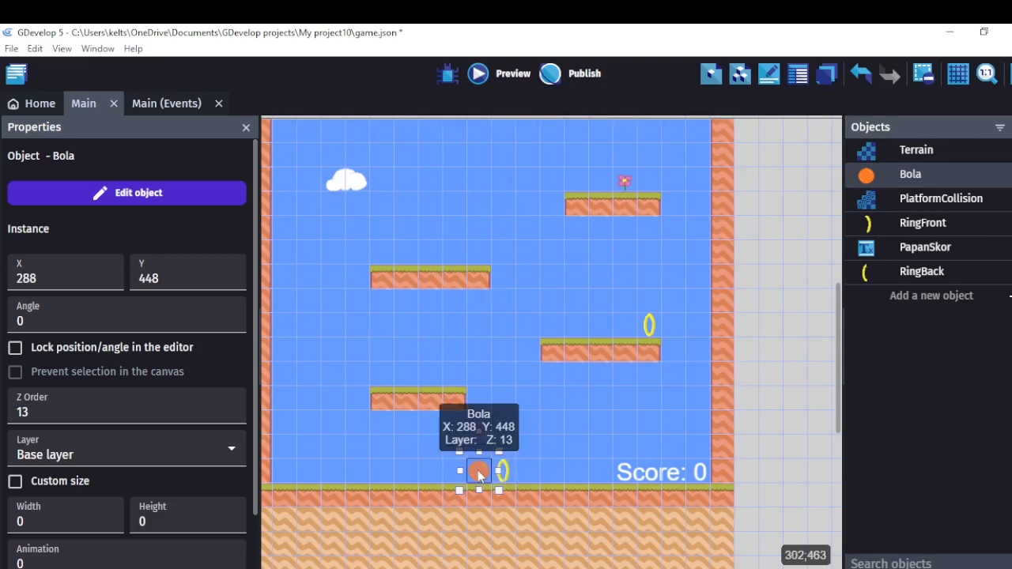
key(Right)
key(Right)
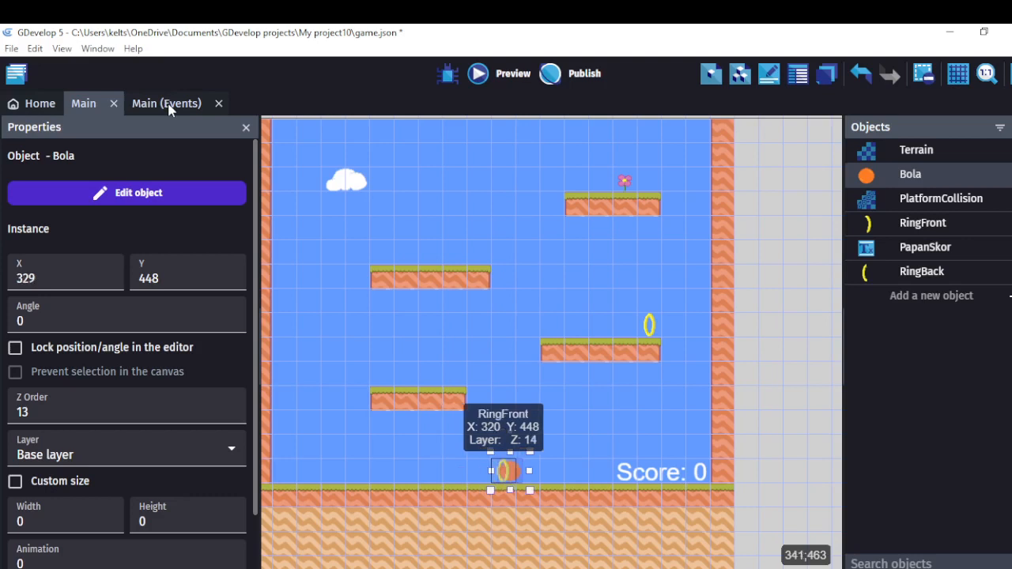
- Compare the ring scoring event's collision and animation conditions with the ball overlapping the first ring in the scene
click(167, 103)
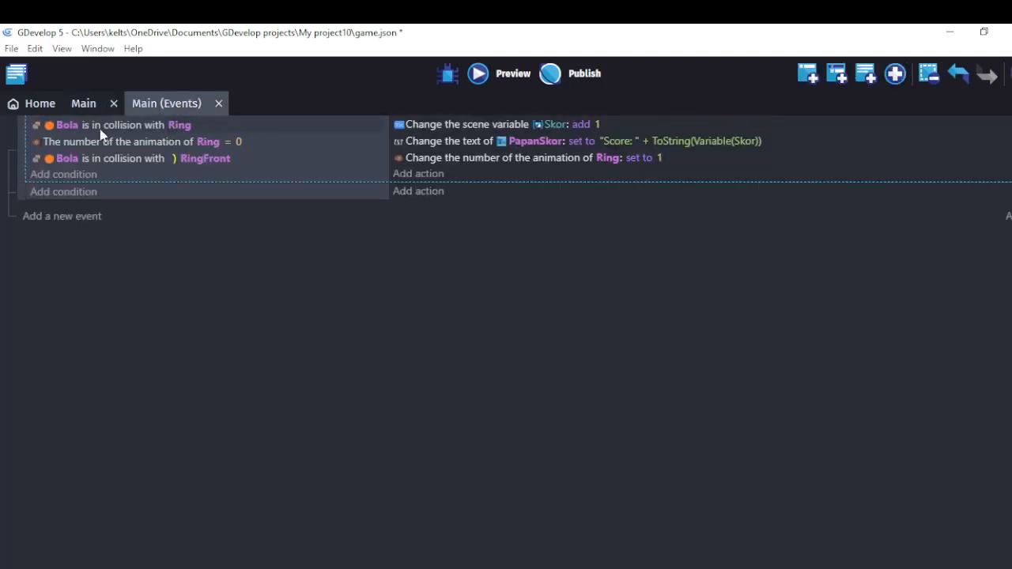
click(136, 129)
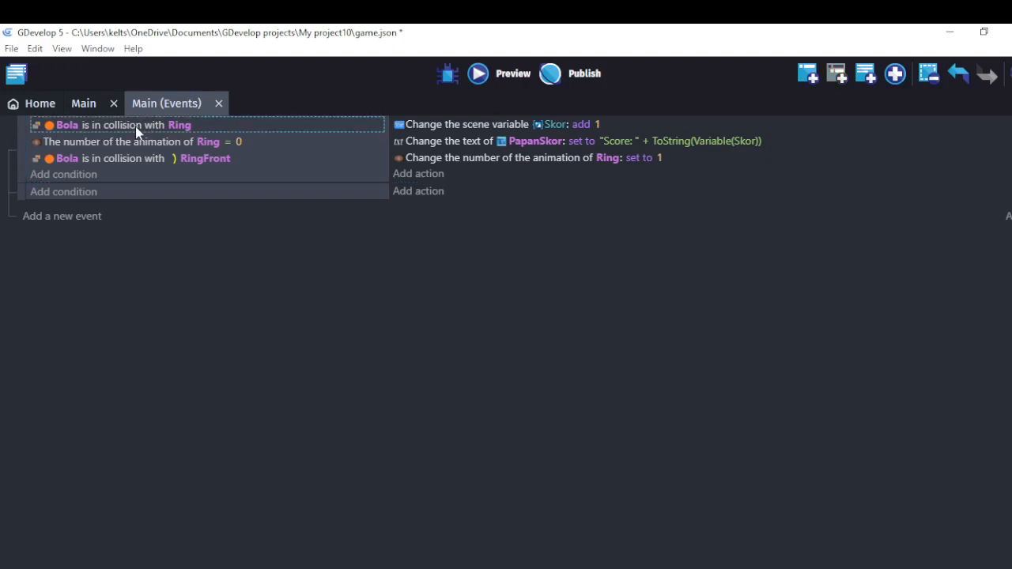
click(142, 144)
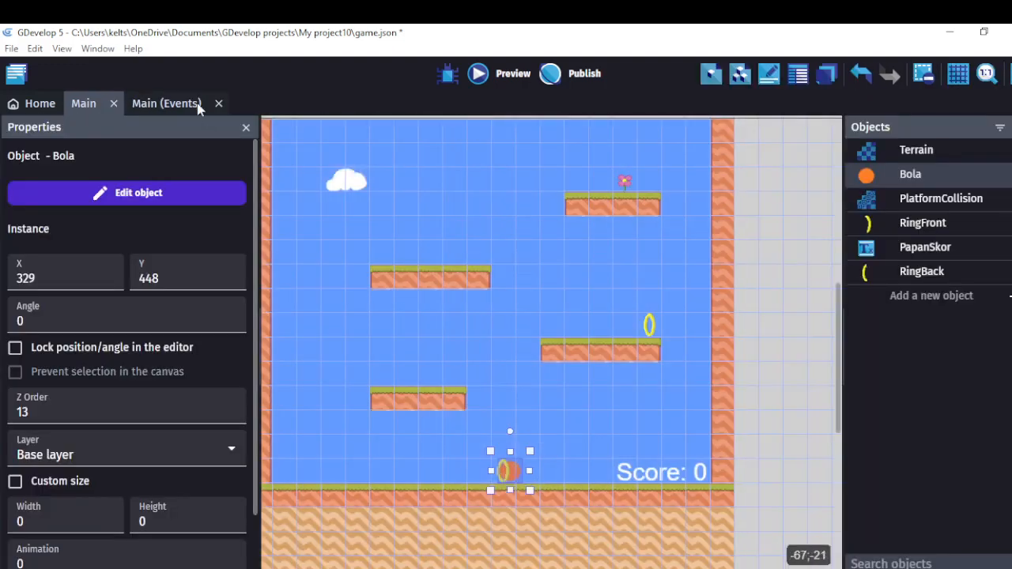
click(181, 107)
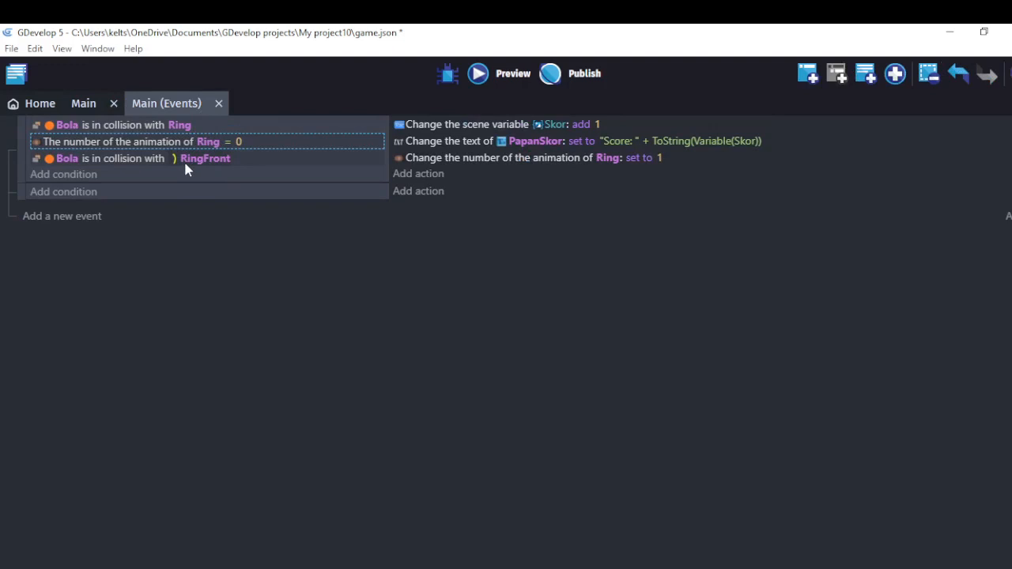
click(83, 104)
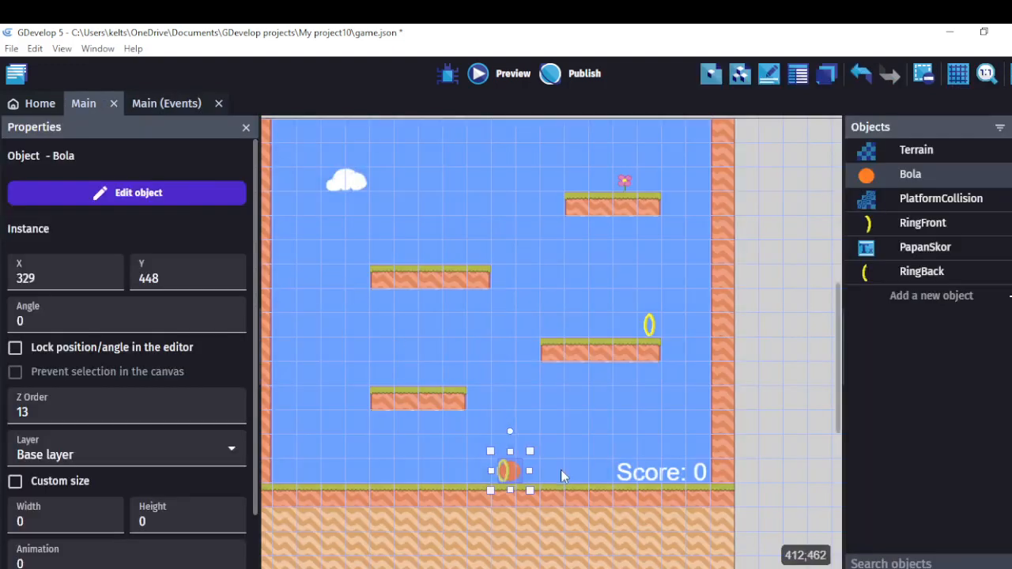
click(175, 107)
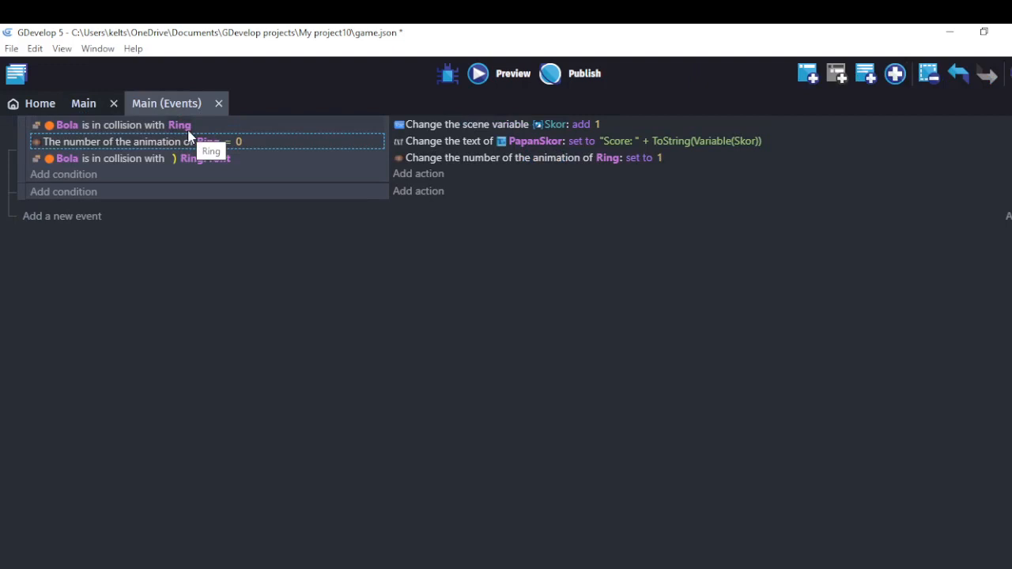
- Delete the condition that Bola is in collision with the Ring group from the ring scoring event
click(180, 126)
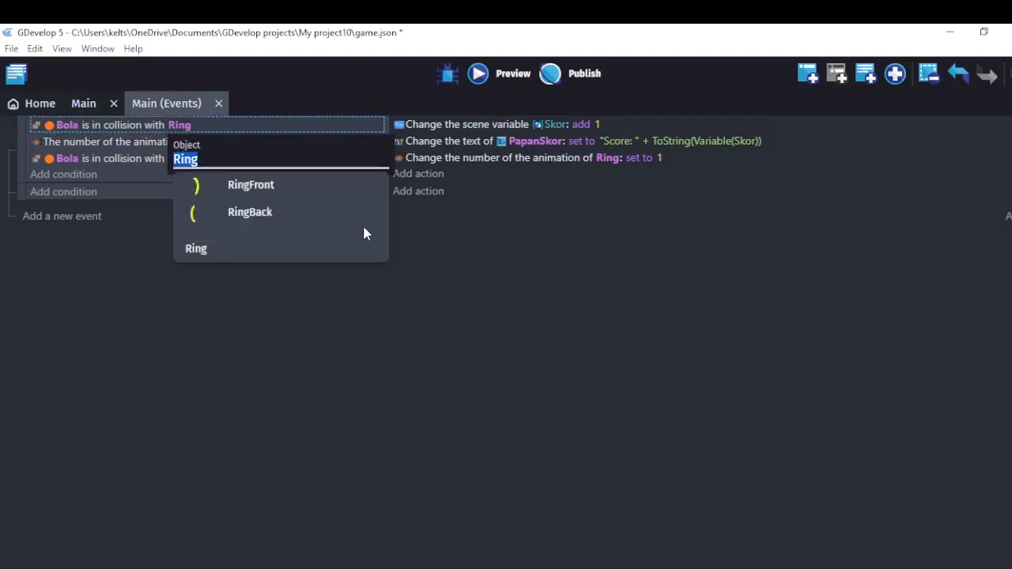
click(535, 337)
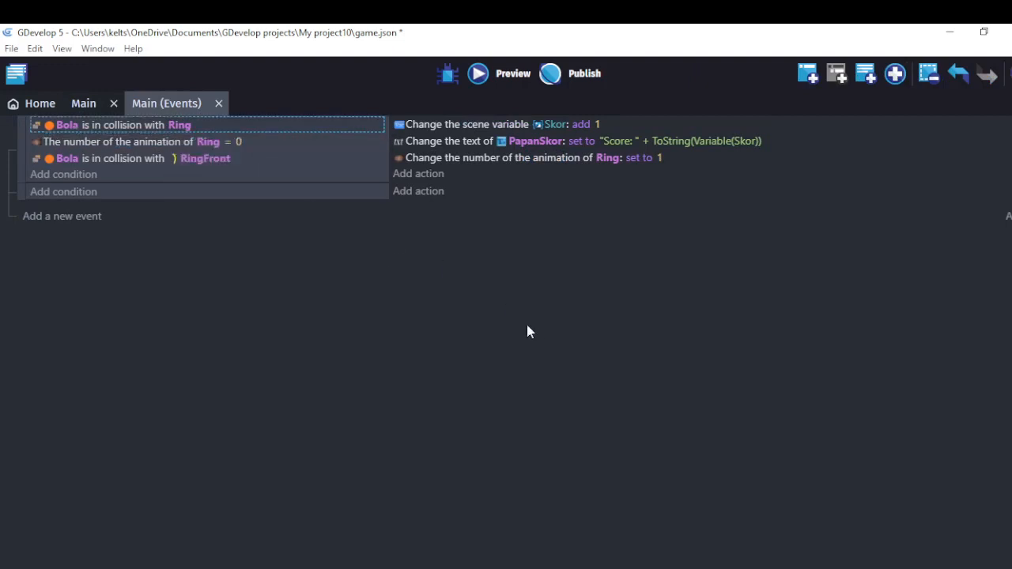
click(185, 128)
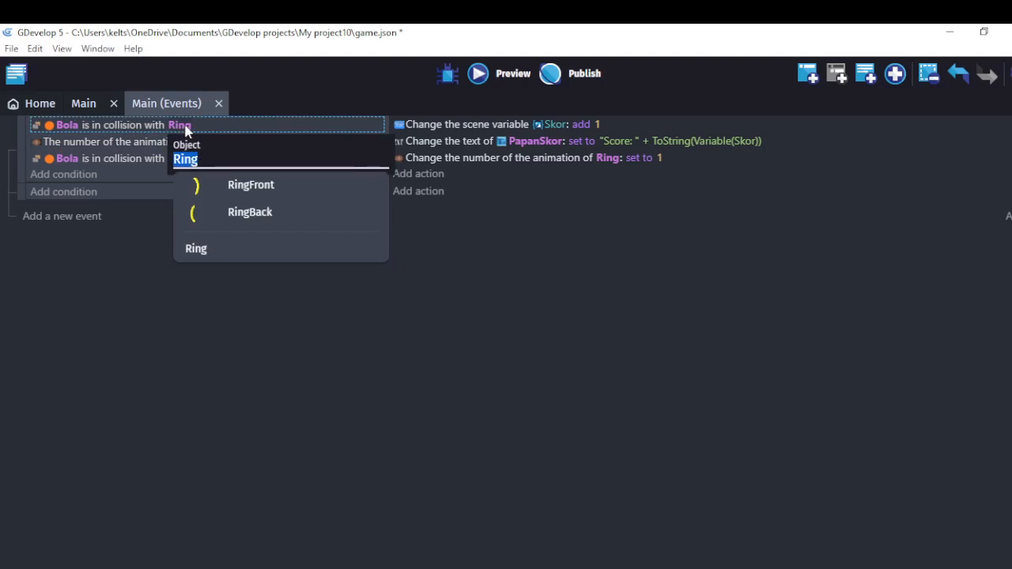
click(139, 123)
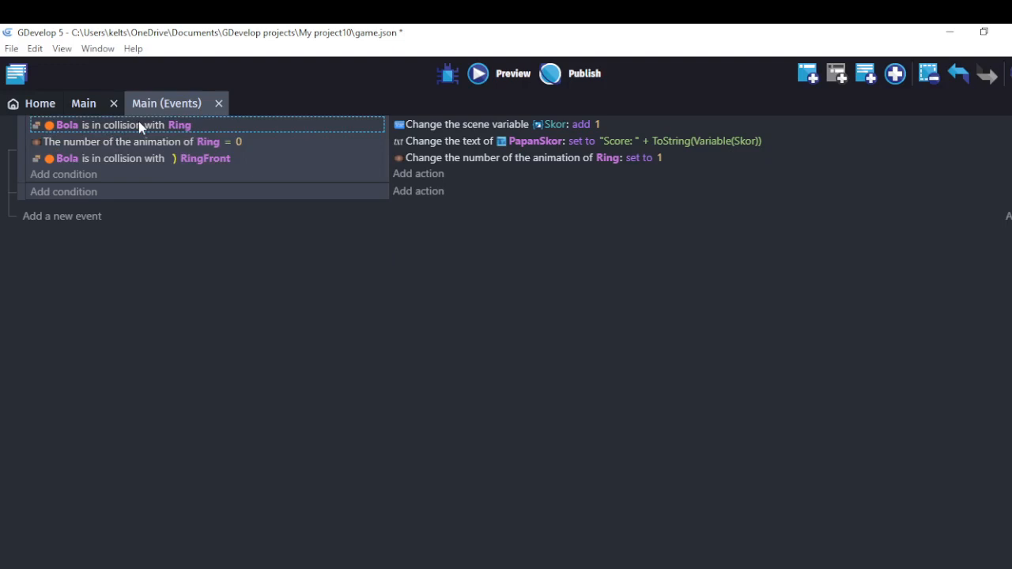
key(Delete)
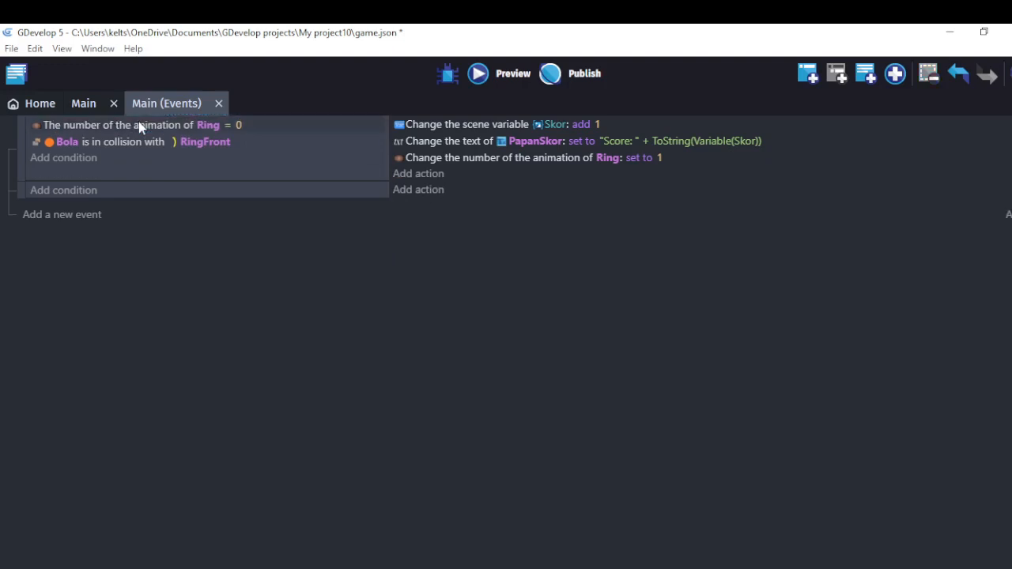
- Preview the game without the Ring group collision condition, move the ball back and forth around the first ring, and close the preview
click(478, 75)
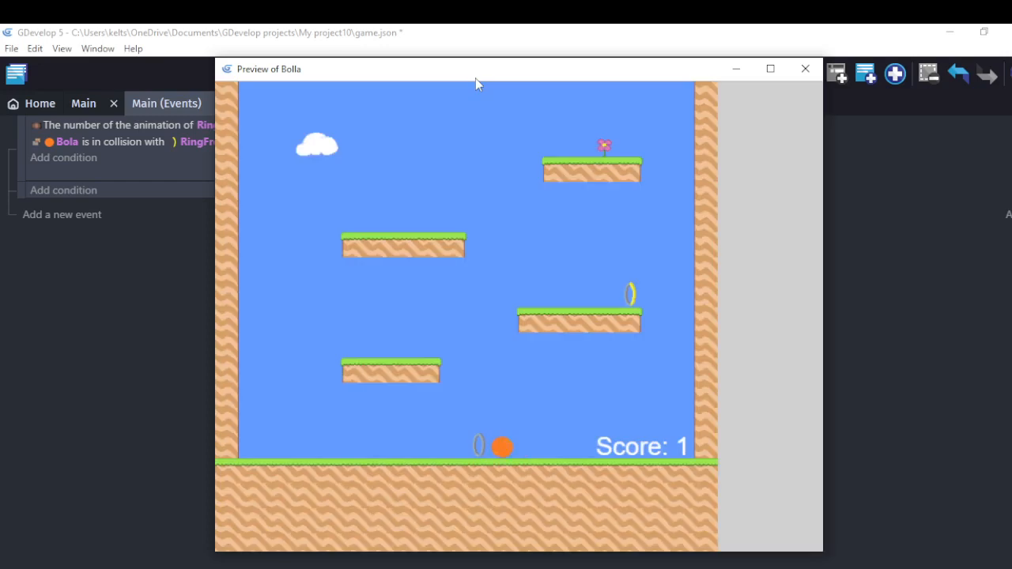
key(Left)
key(Right)
key(Left)
key(space)
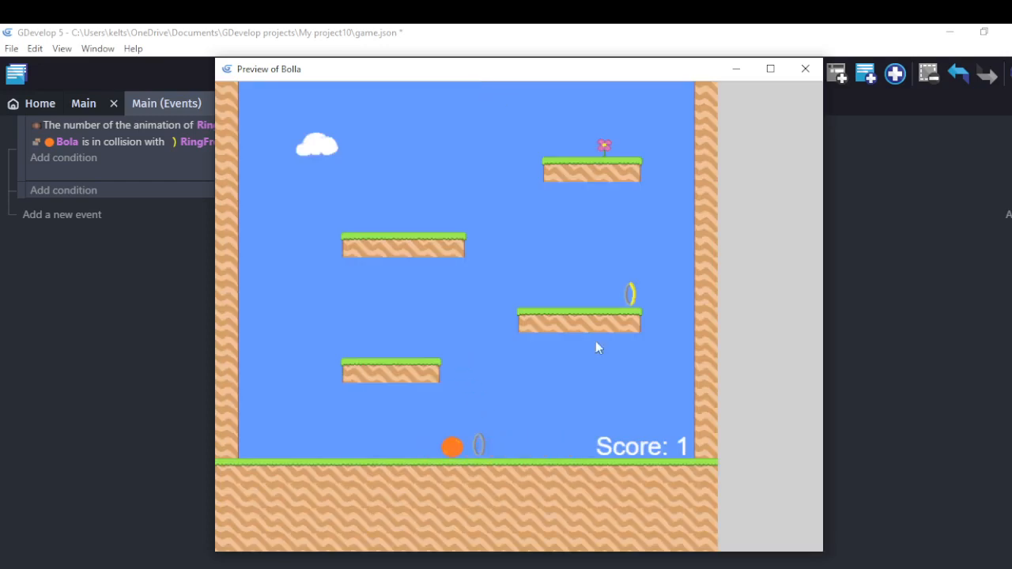
click(805, 70)
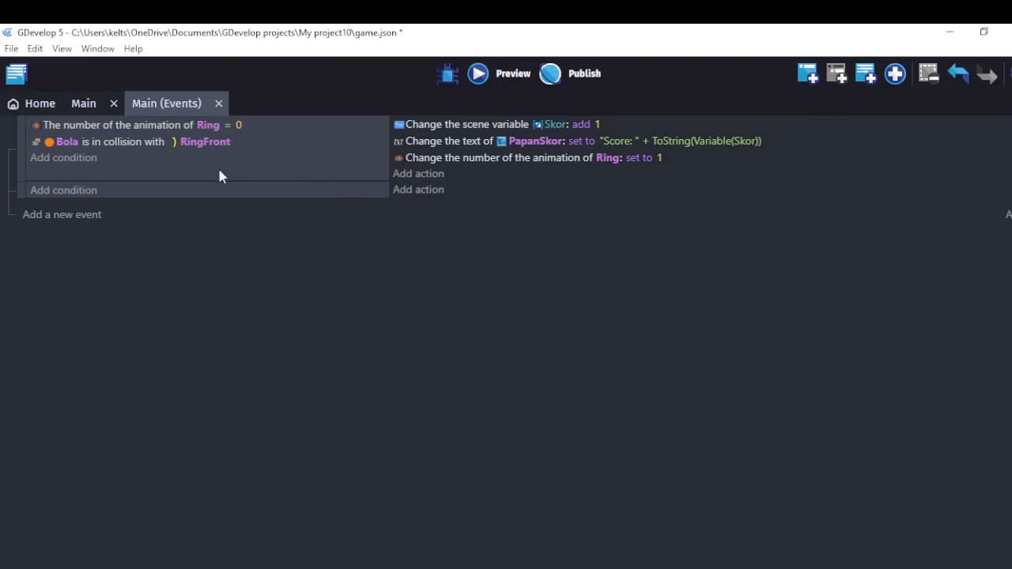
- Duplicate the Bola–RingFront collision condition below the original and set the copy's object to the Ring group
right_click(125, 141)
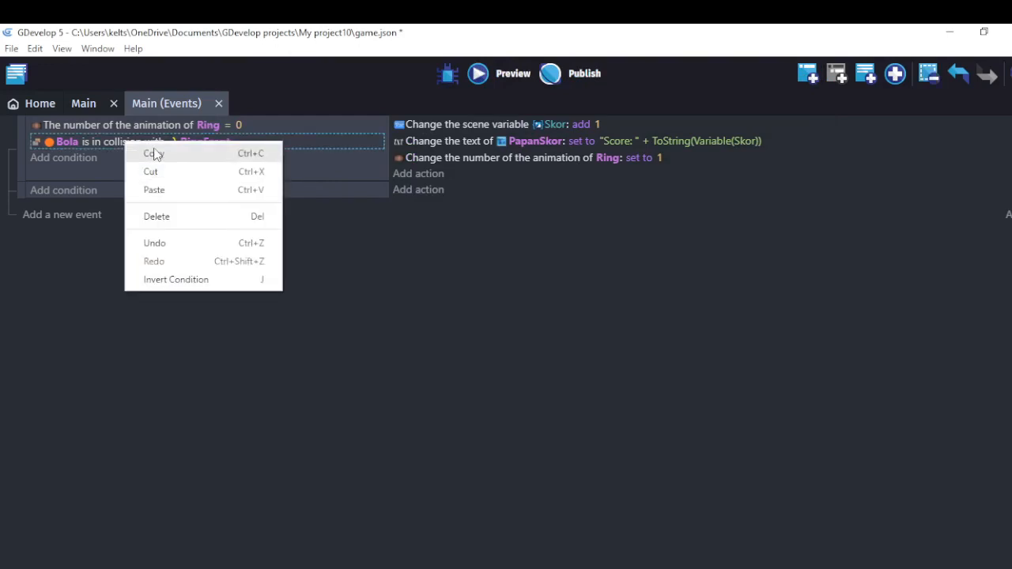
click(155, 153)
click(81, 162)
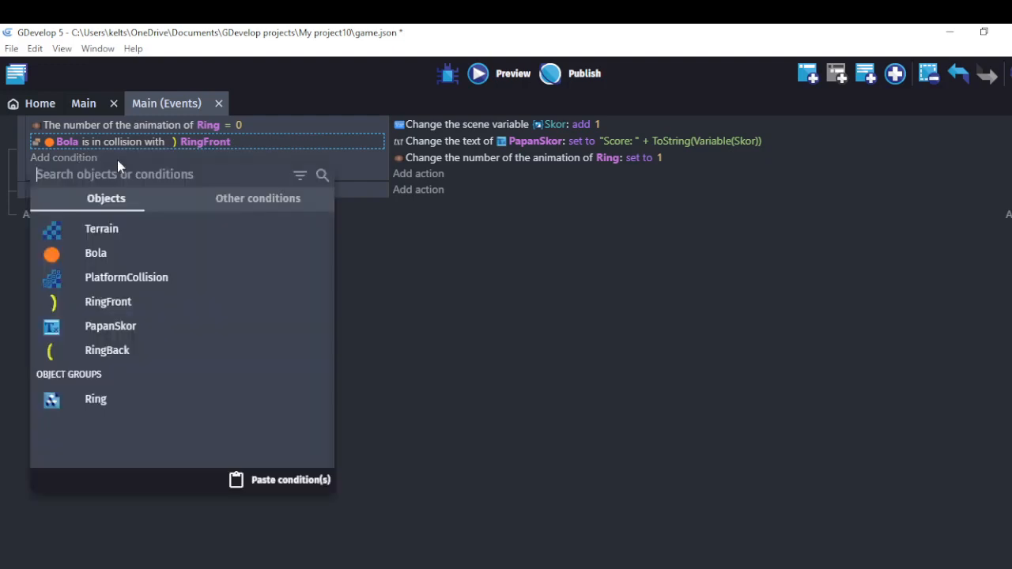
key(Escape)
key(ctrl+v)
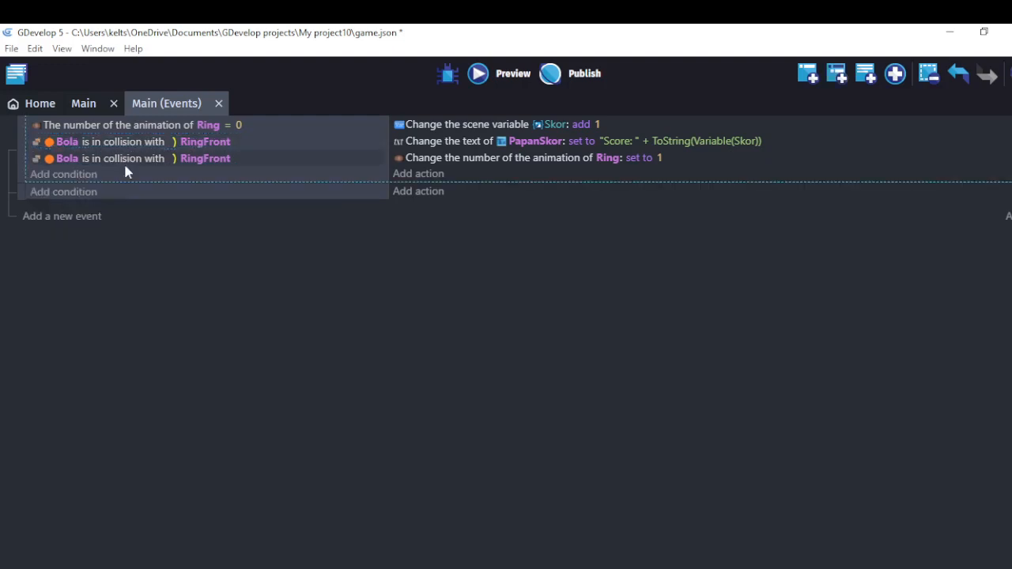
click(205, 159)
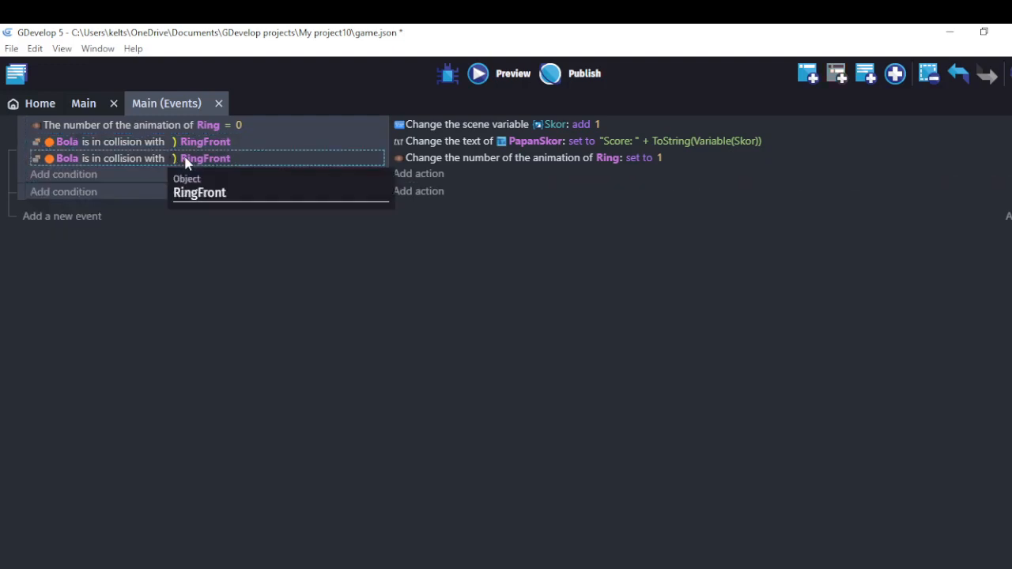
text(Ring)
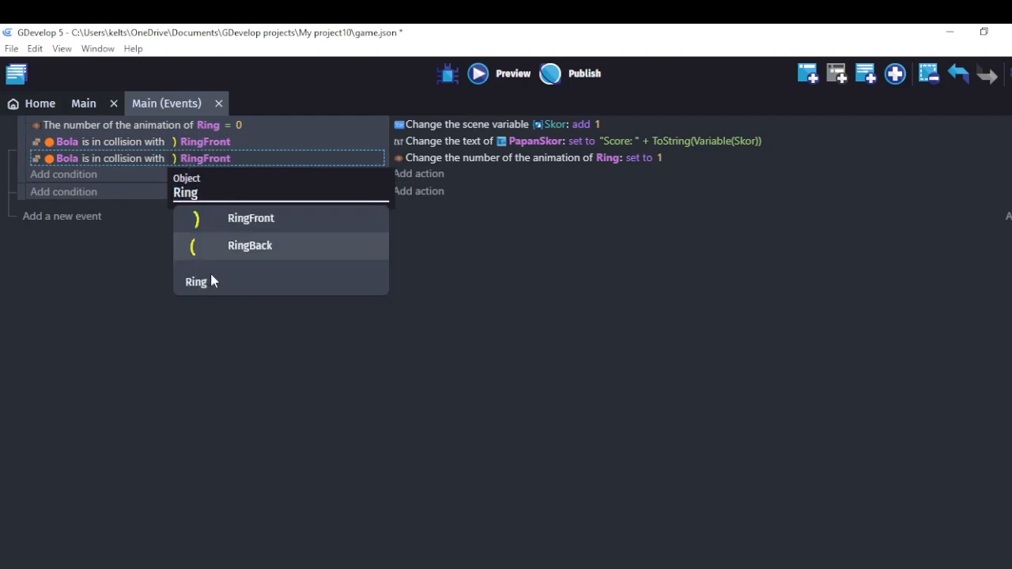
click(208, 281)
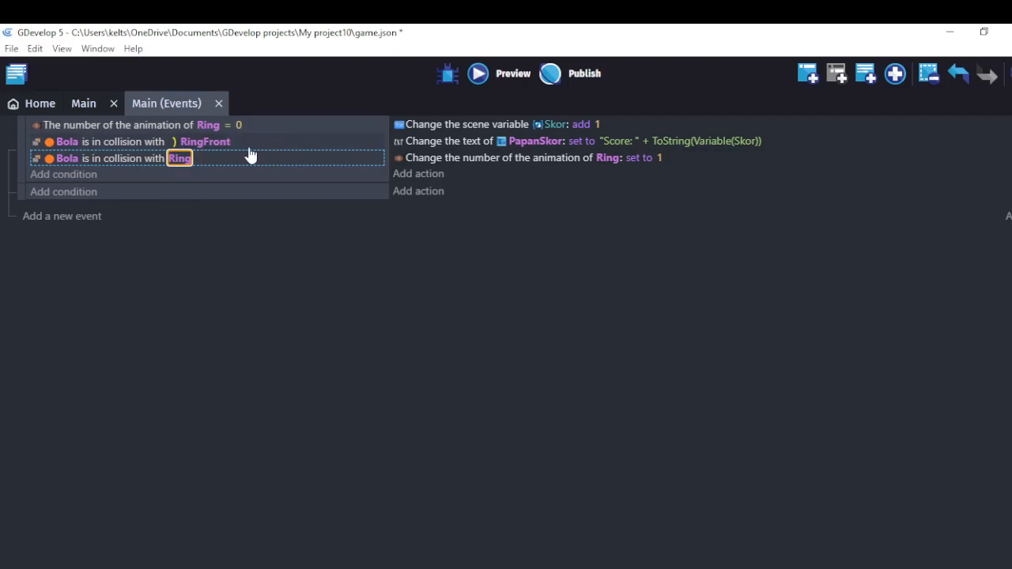
- Preview the game with the reordered collision conditions and roll the ball right and left through the first ring
click(82, 104)
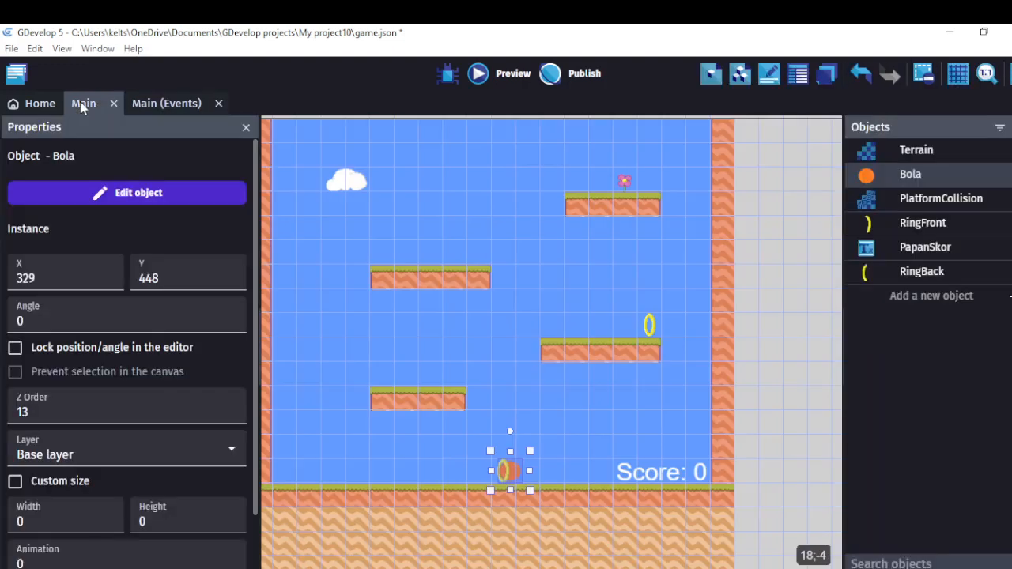
click(478, 76)
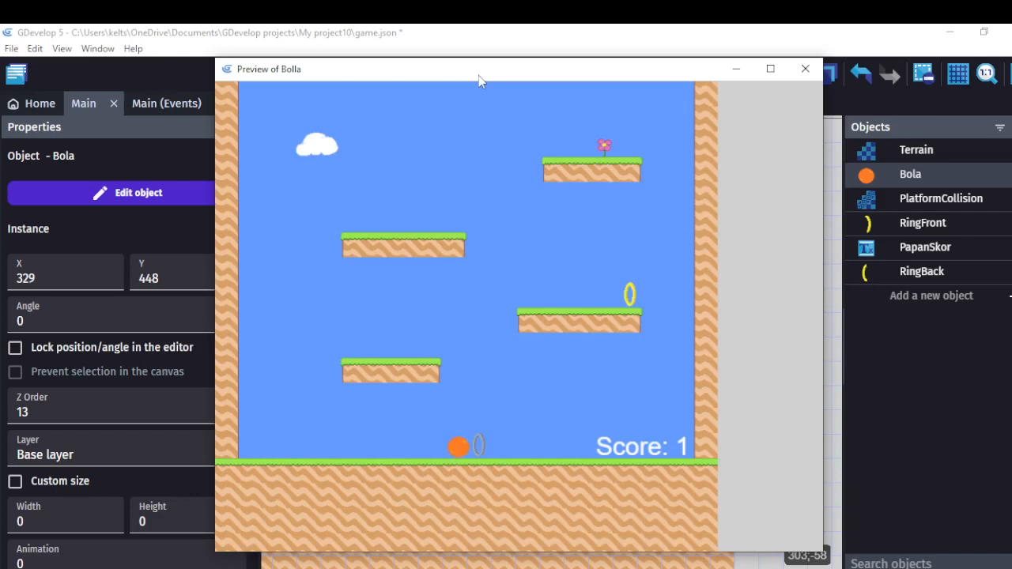
key(Right)
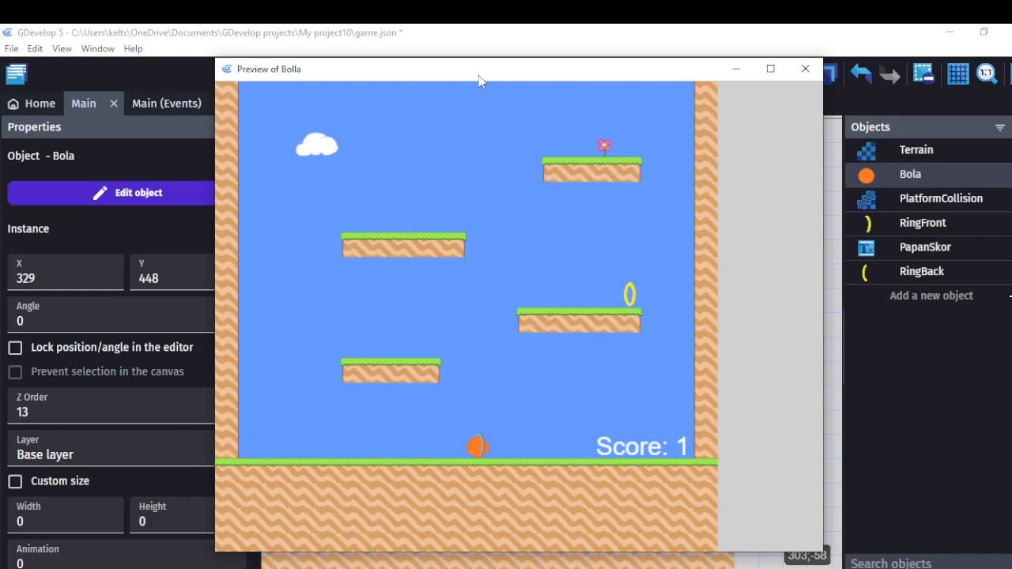
key(Left)
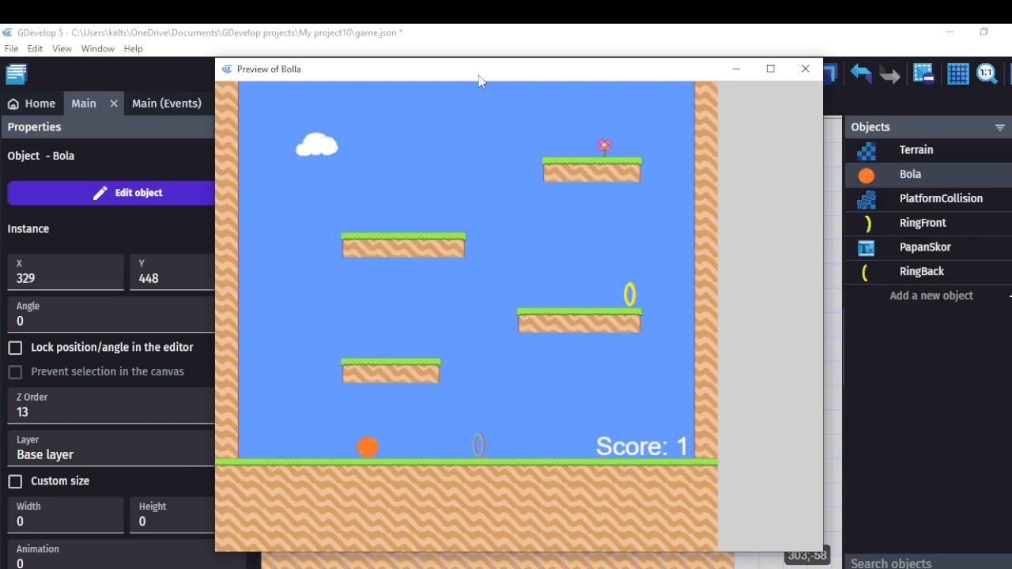